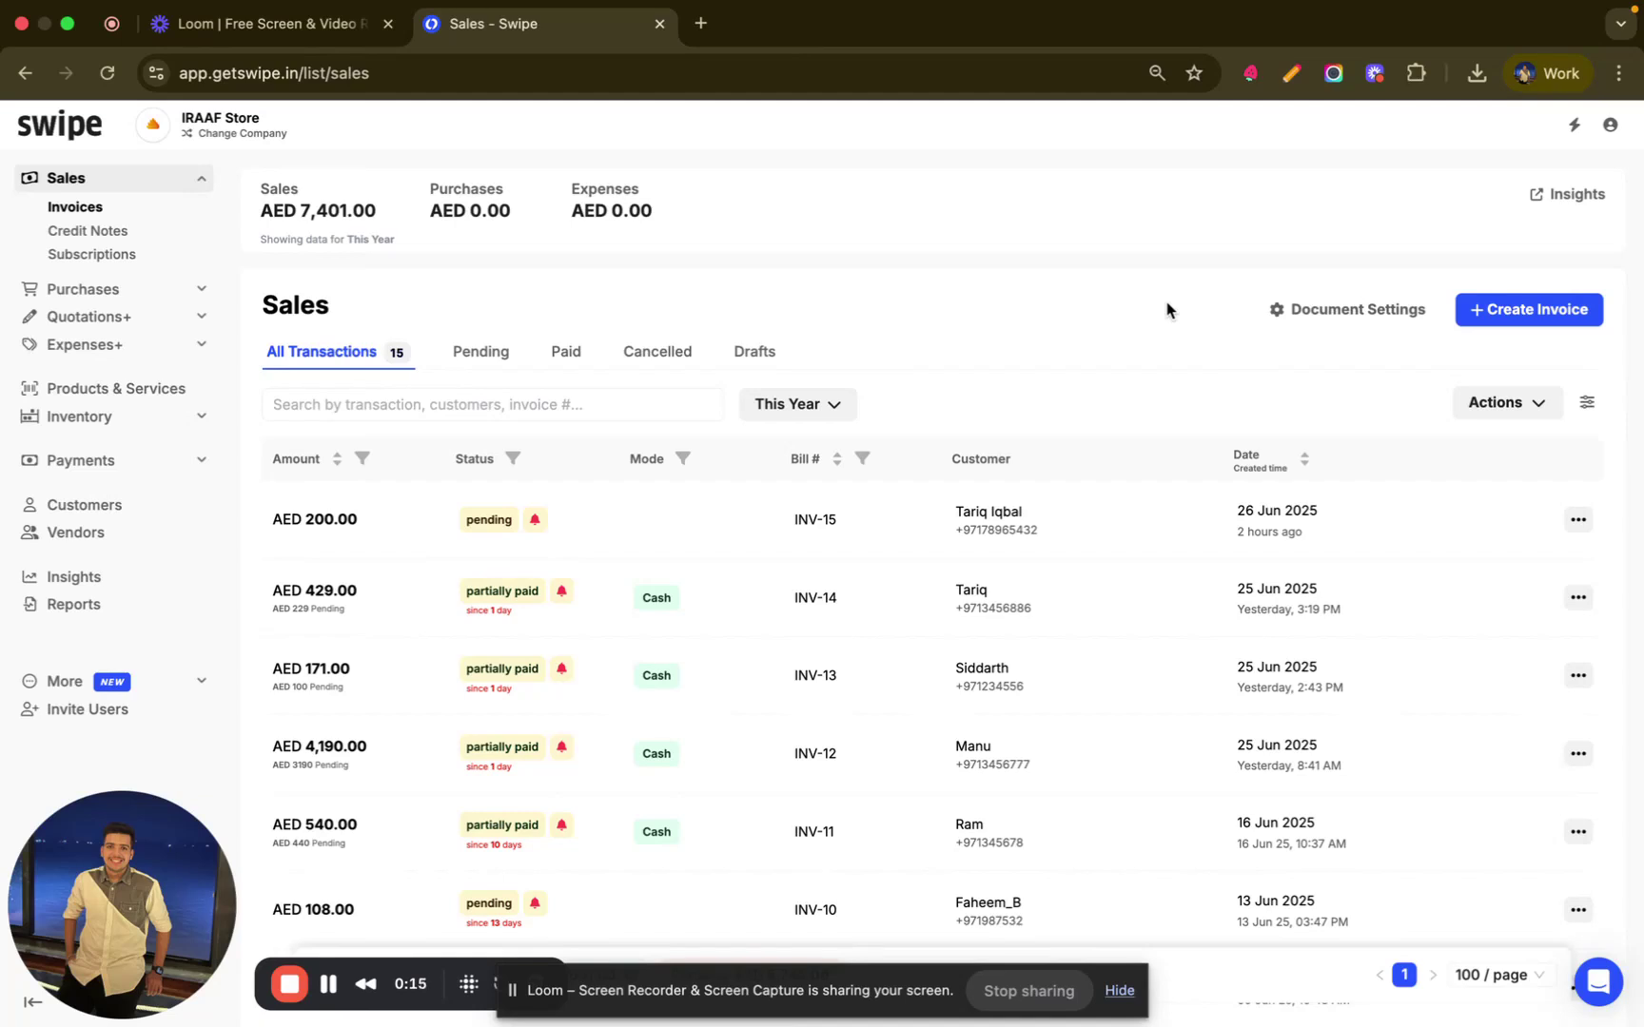
- Create a new sales invoice, numbered INV-16, from the Sales page
{"action": "left_click", "coordinate": [1513, 320]}
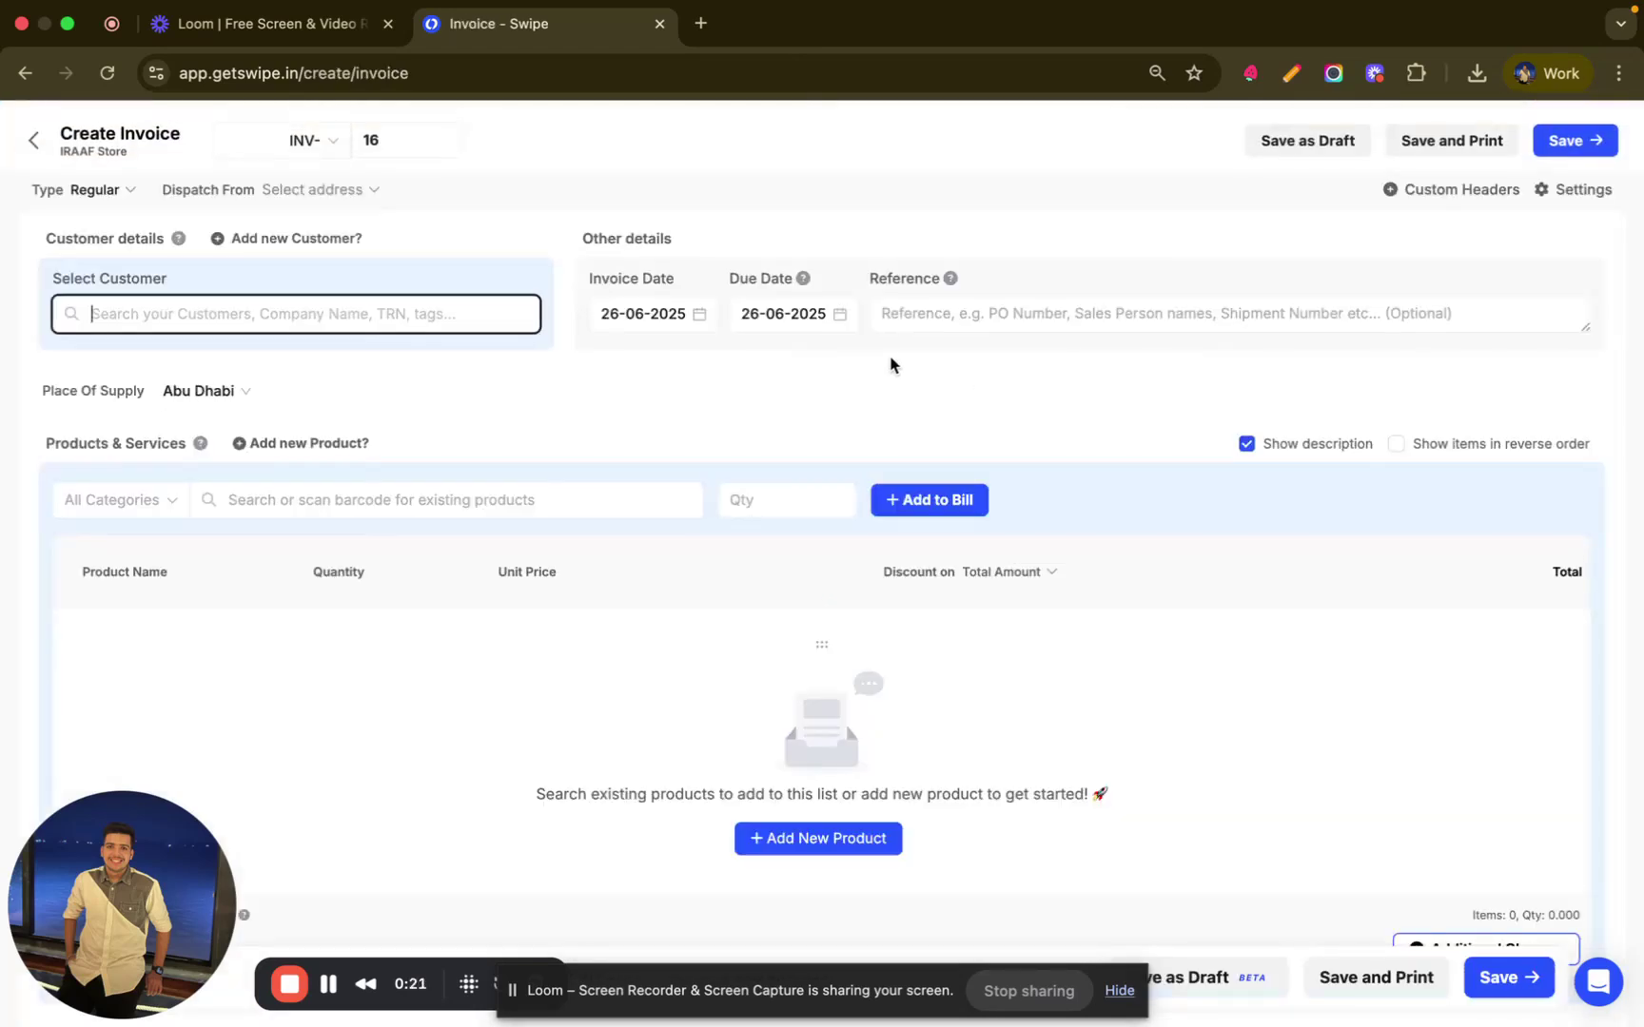
- Add a new customer with their full name and phone number, then scroll to the billing address
{"action": "left_click", "coordinate": [298, 240]}
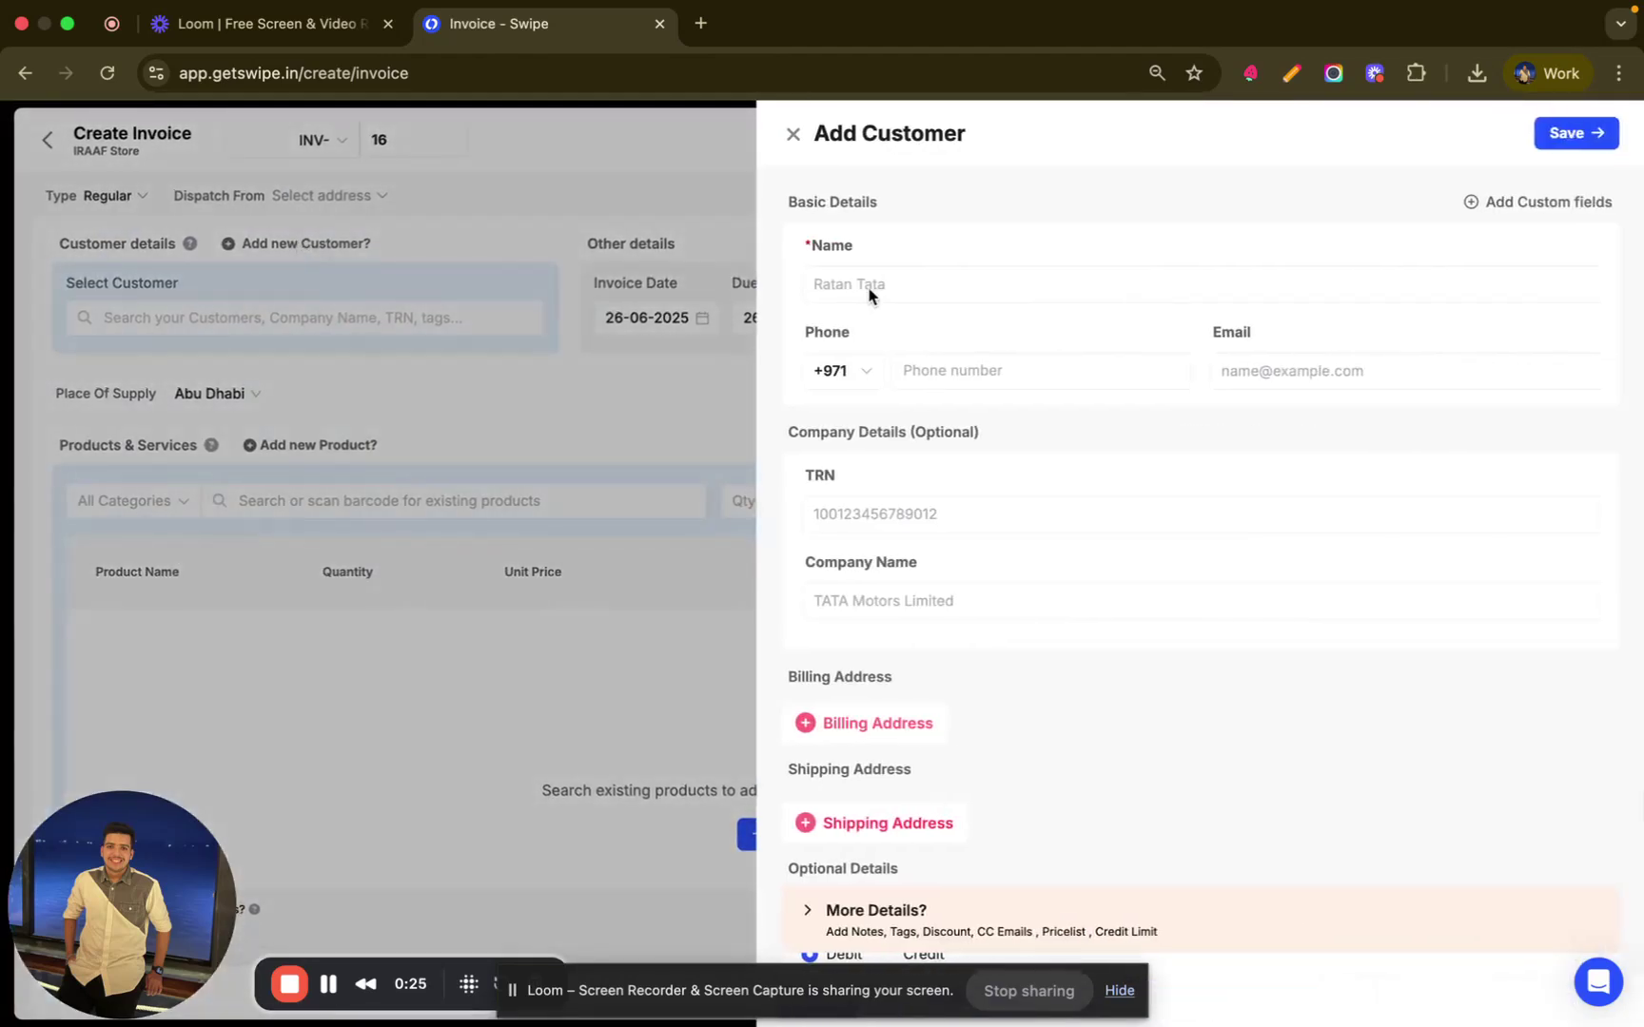
{"action": "left_click", "coordinate": [929, 284]}
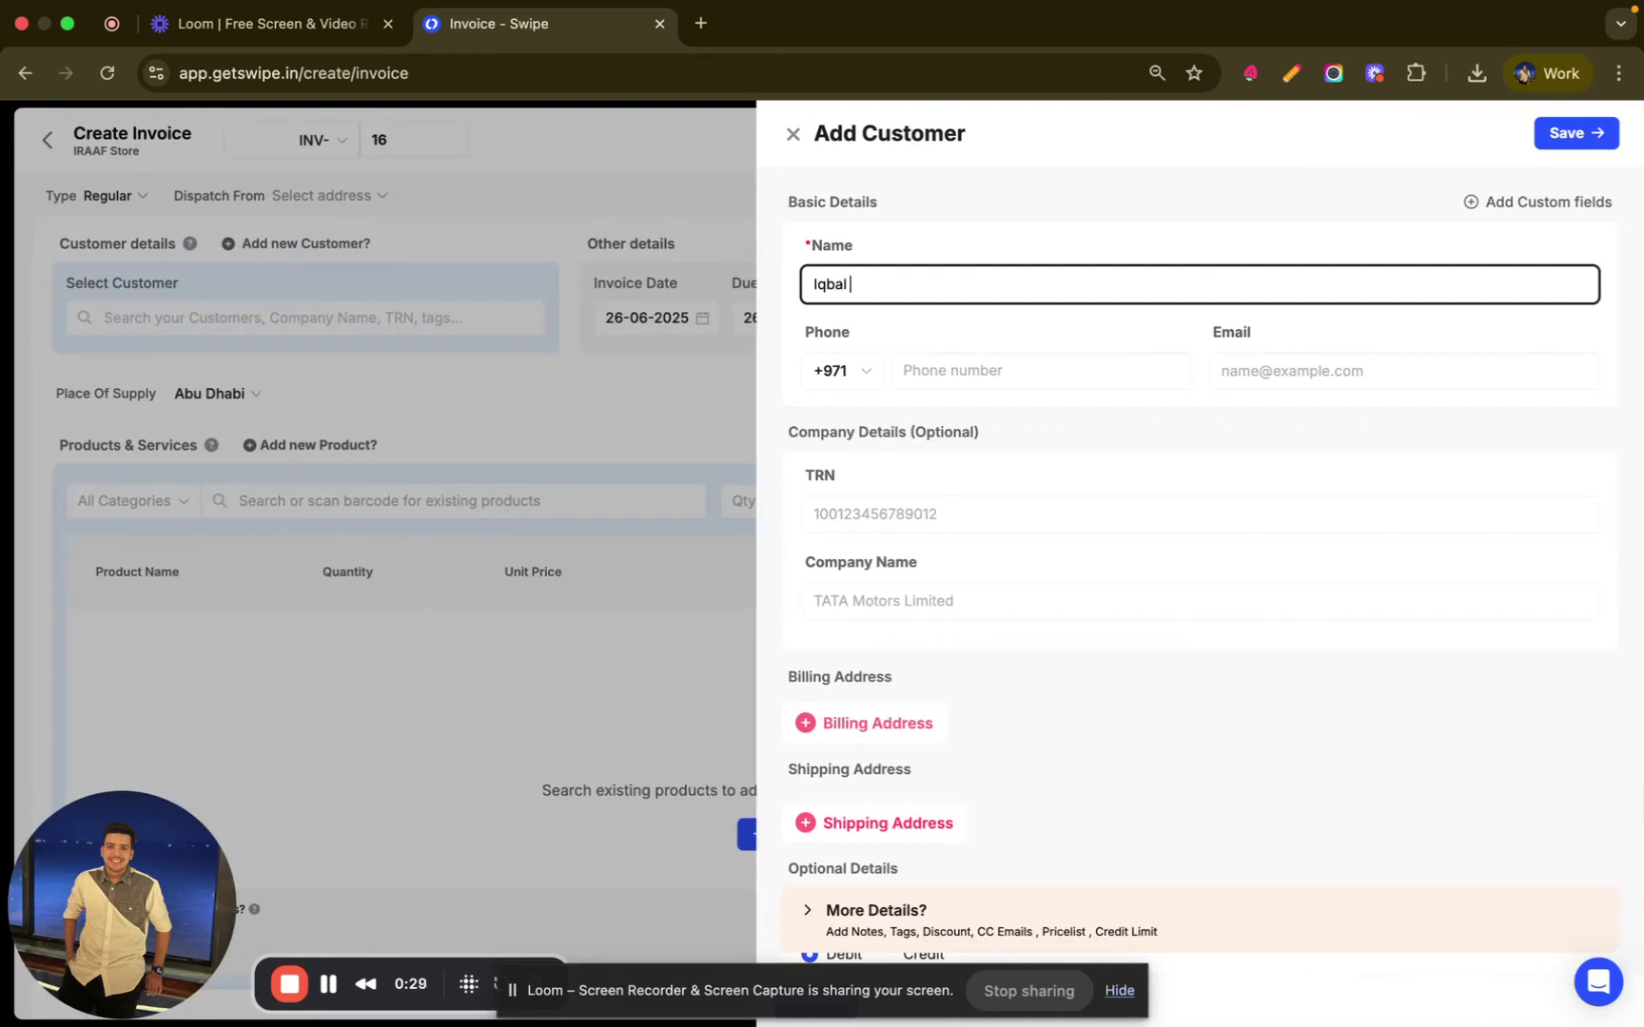
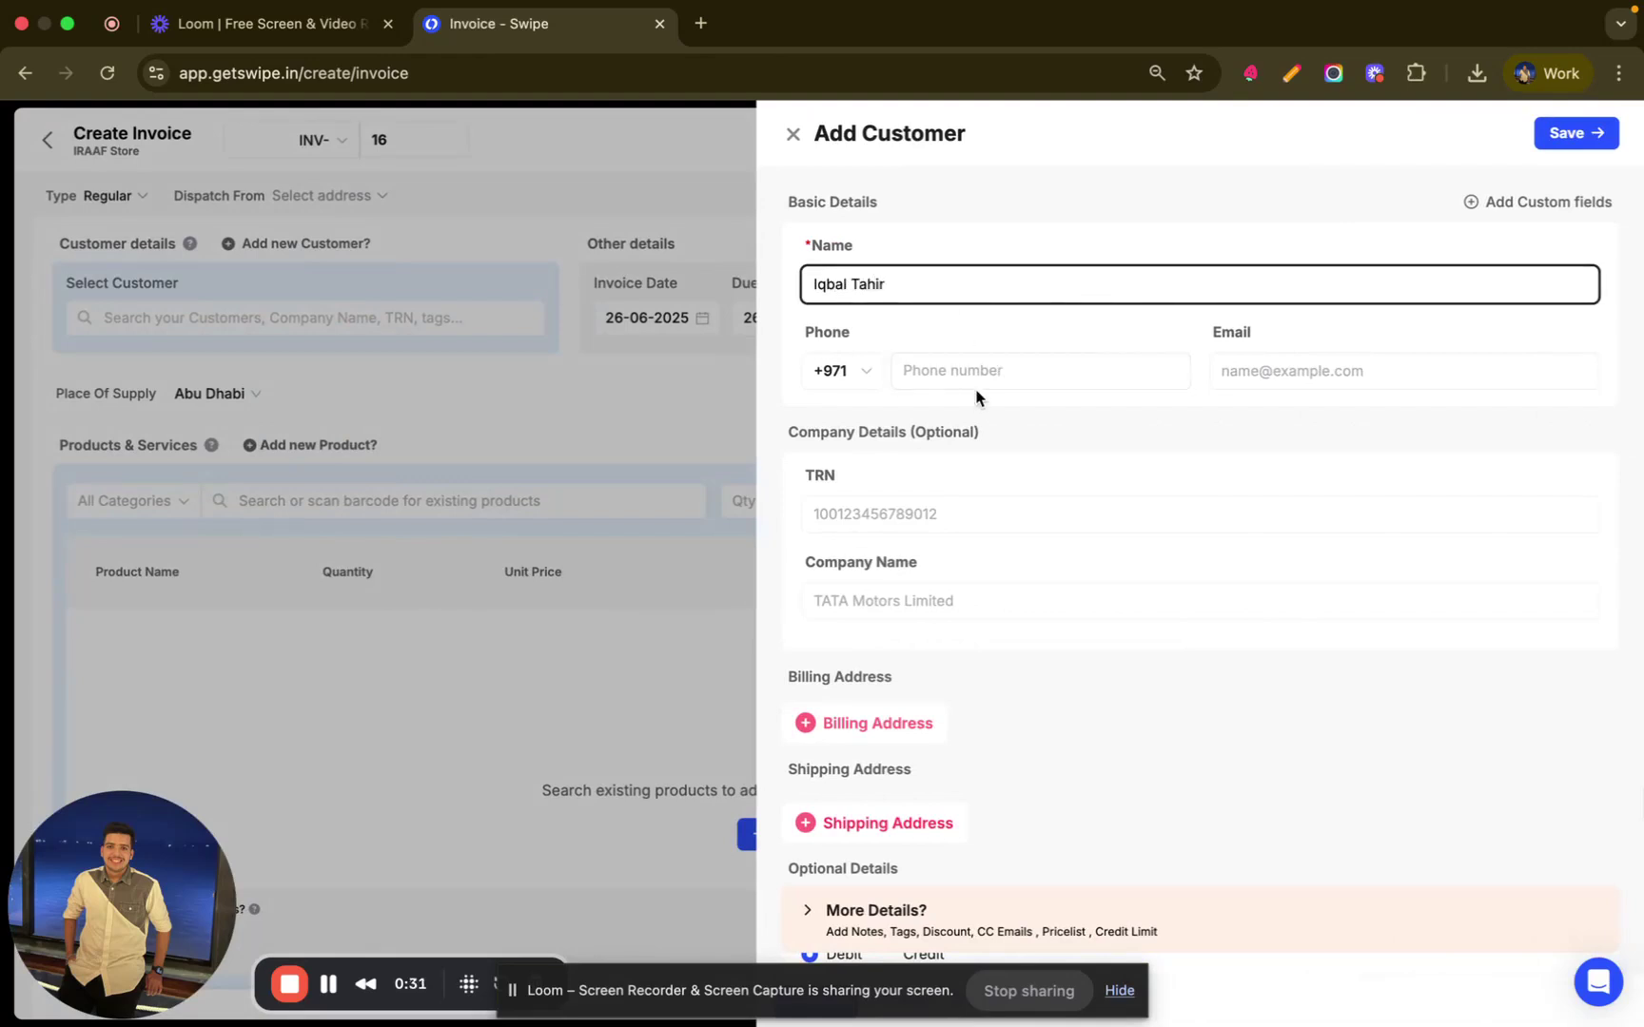
{"action": "left_click", "coordinate": [976, 386]}
{"action": "type", "text": "4567"}
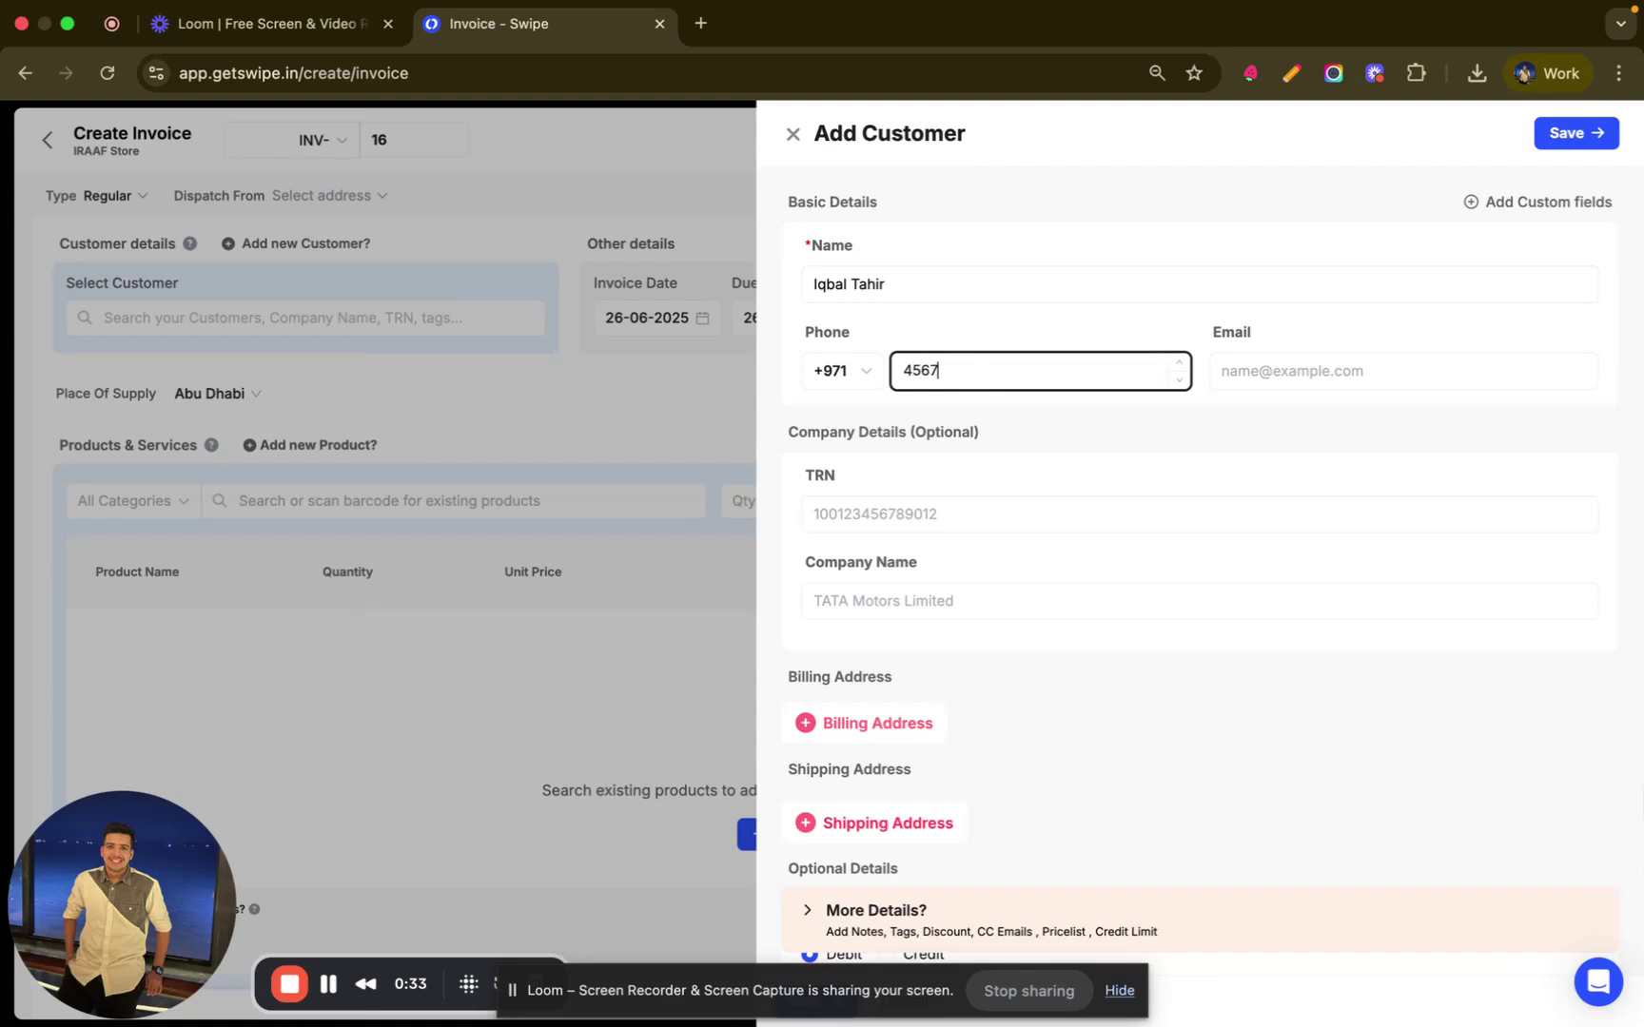
{"action": "type", "text": "695"}
{"action": "scroll", "coordinate": [955, 494], "scroll_direction": "down", "scroll_amount": 3}
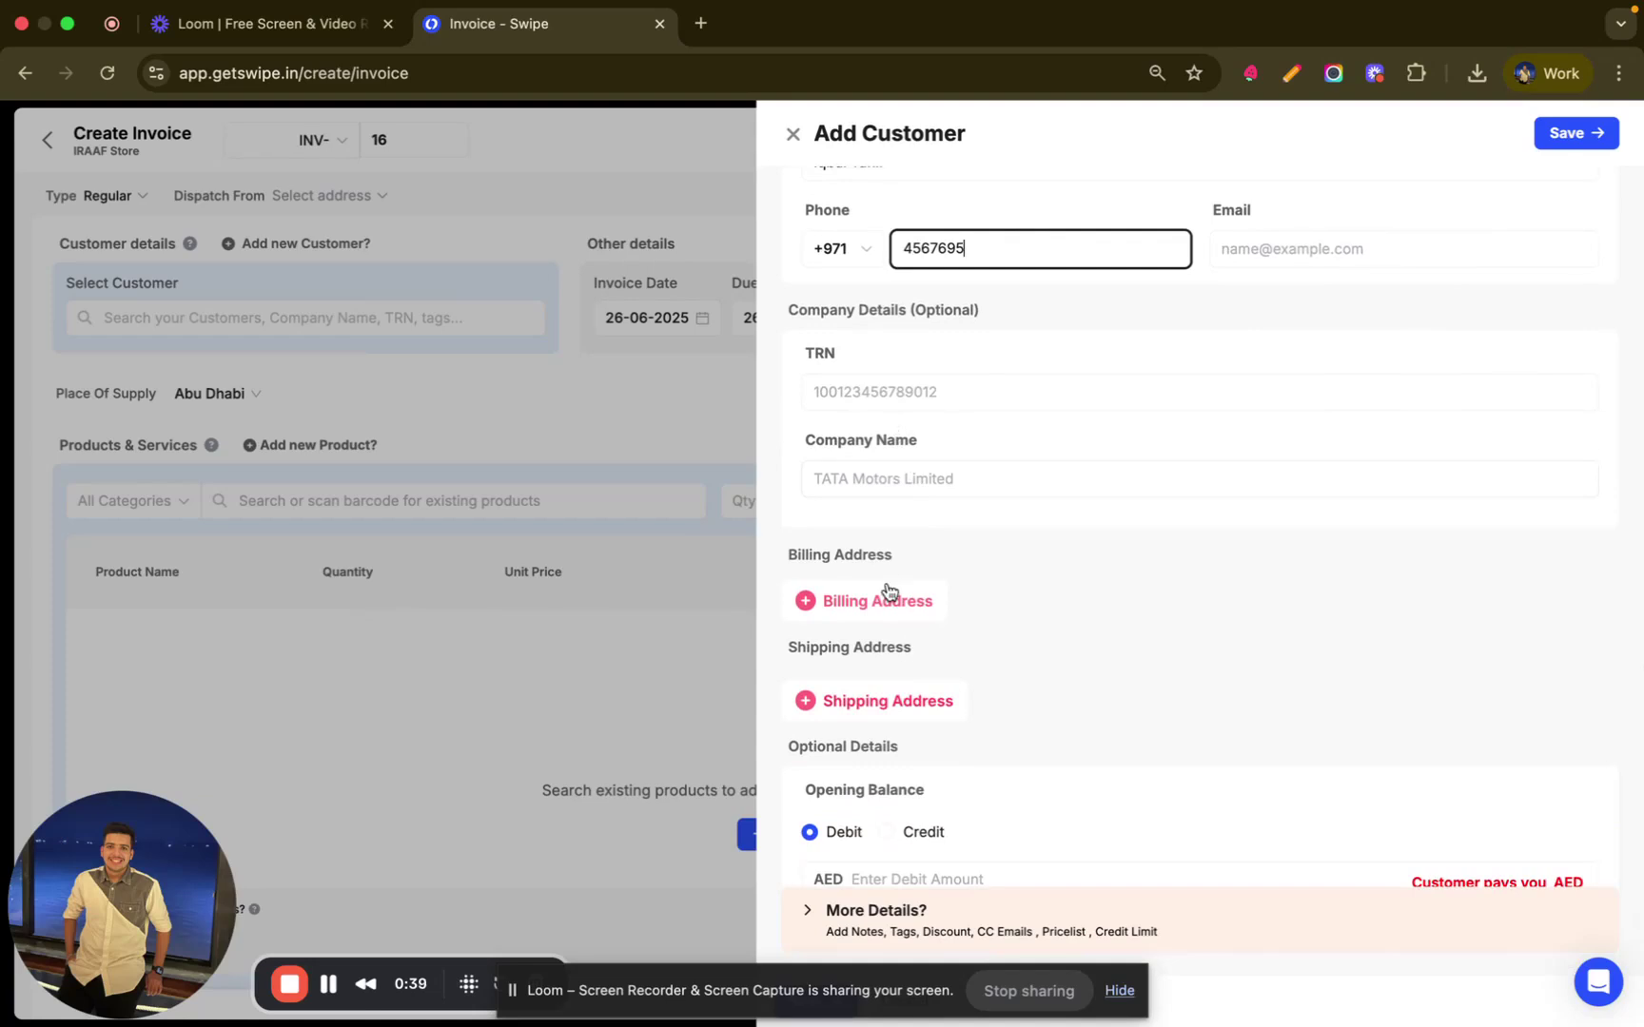
{"action": "scroll", "coordinate": [884, 587], "scroll_direction": "down", "scroll_amount": 1}
- Enter the billing street address with emirate Fujairah and city AD, and save it
{"action": "left_click", "coordinate": [866, 556]}
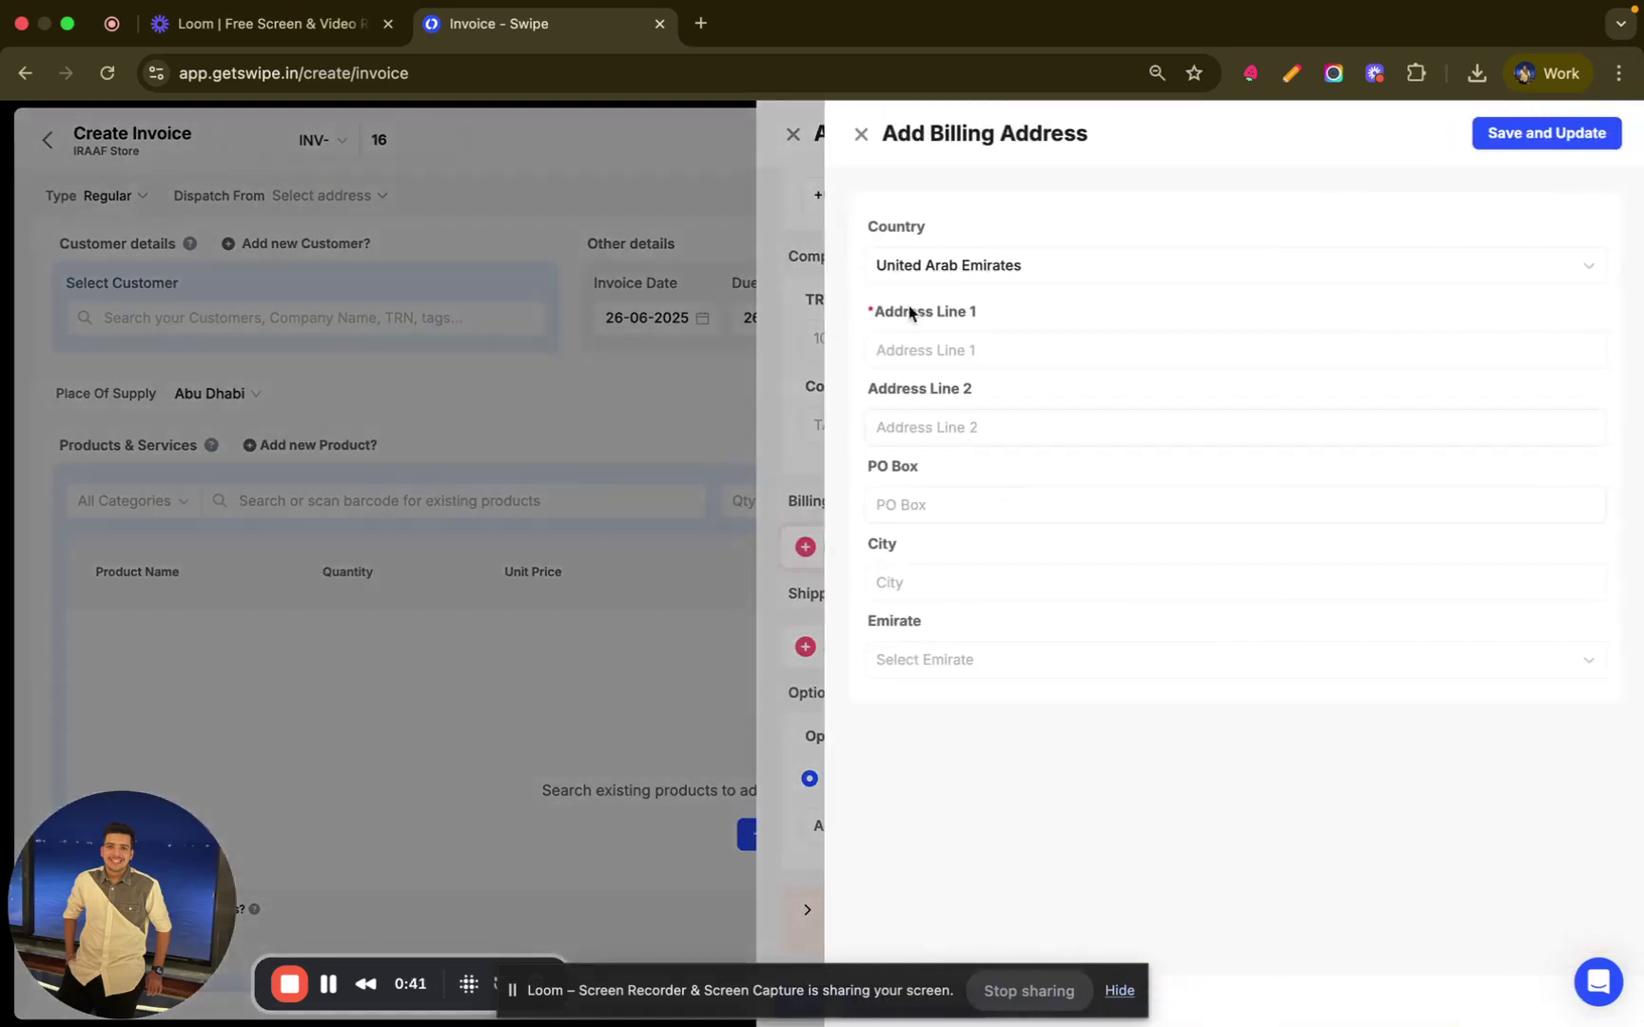
{"action": "left_click", "coordinate": [936, 352]}
{"action": "type", "text": "1"}
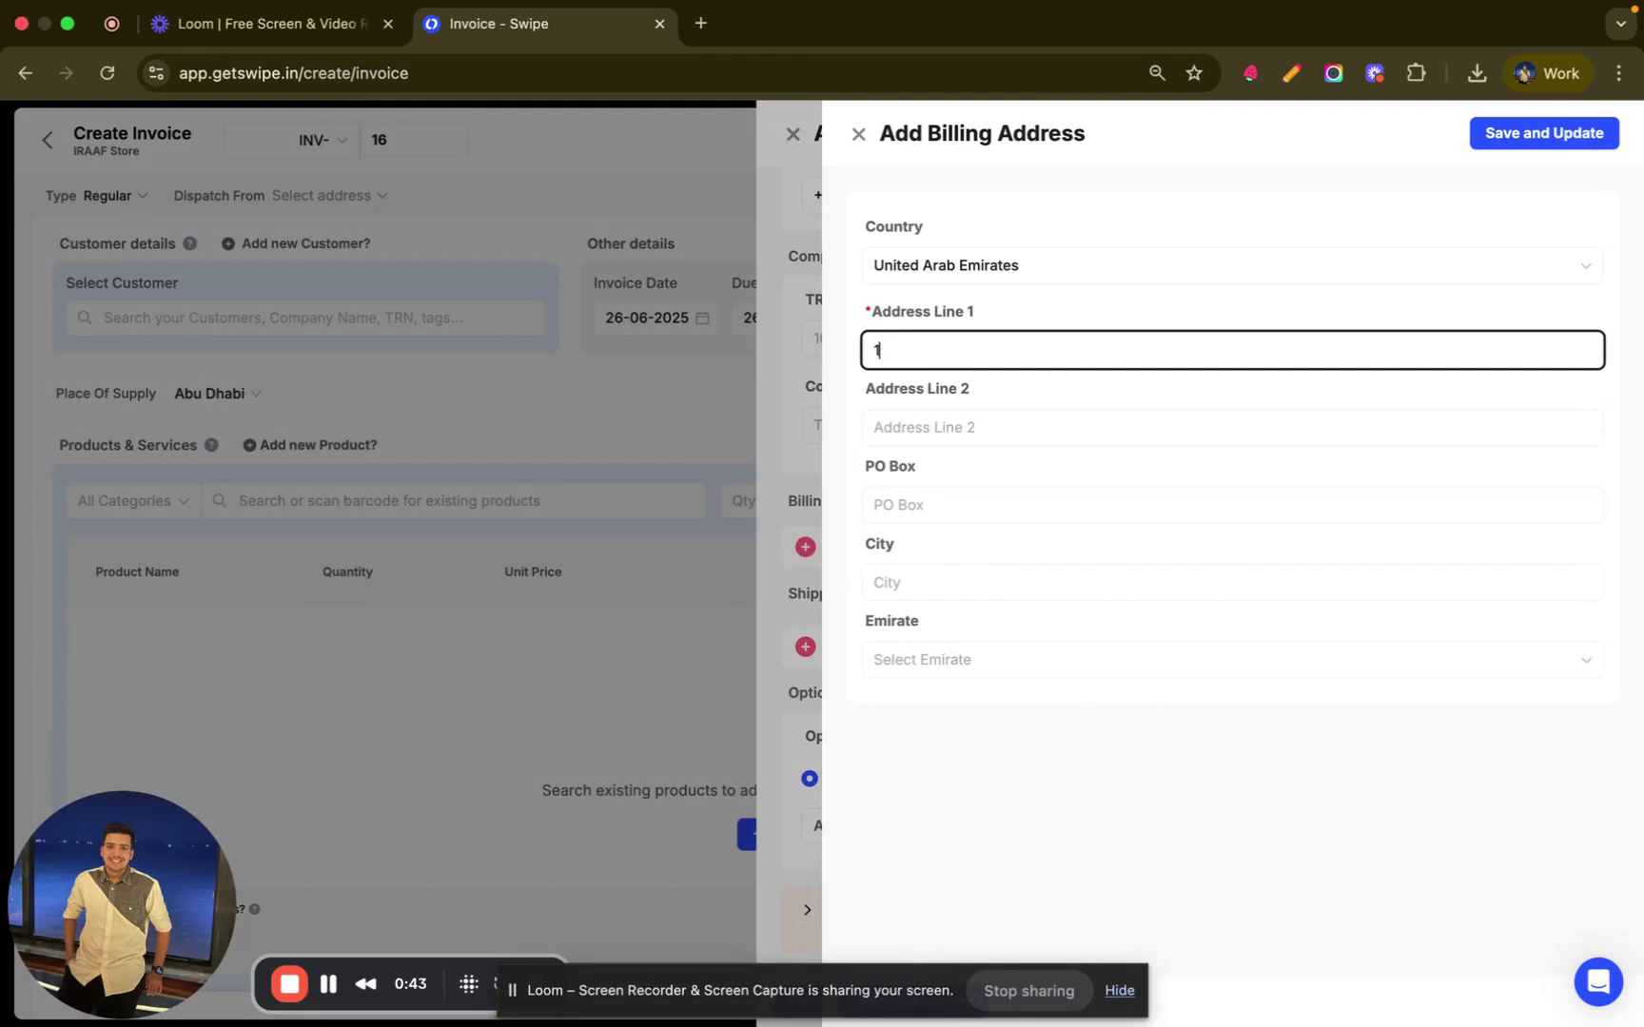
{"action": "type", "text": "23 Church Street"}
{"action": "left_click", "coordinate": [884, 582]}
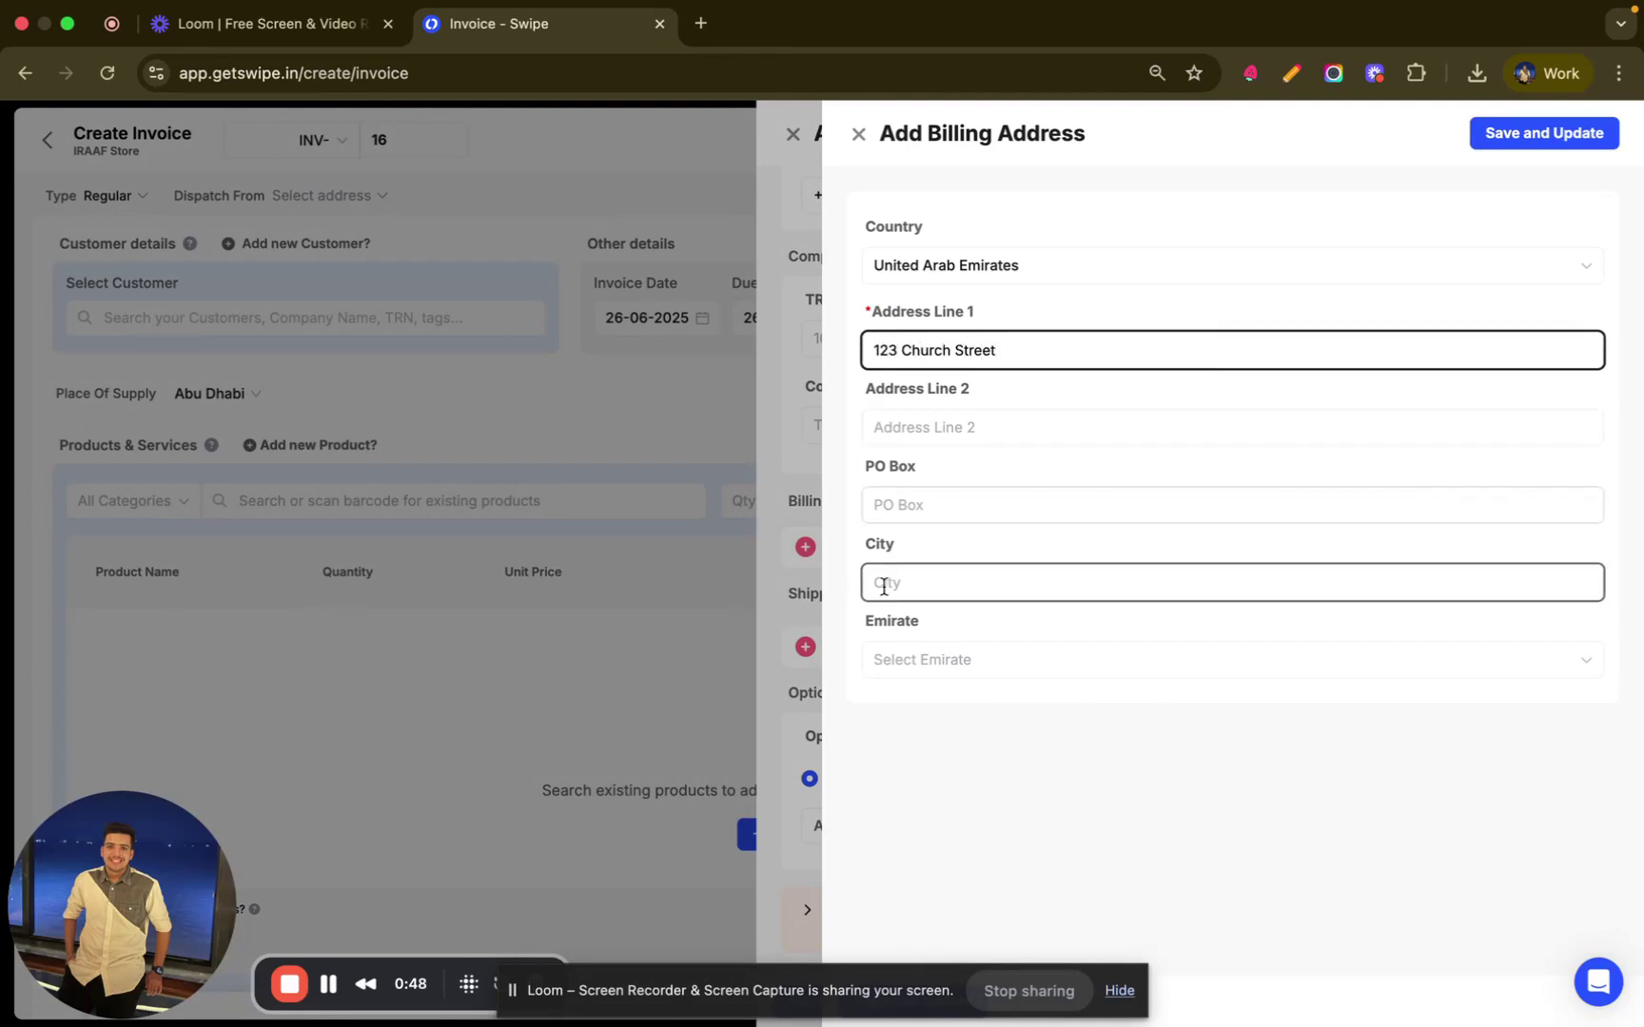
{"action": "left_click", "coordinate": [910, 662]}
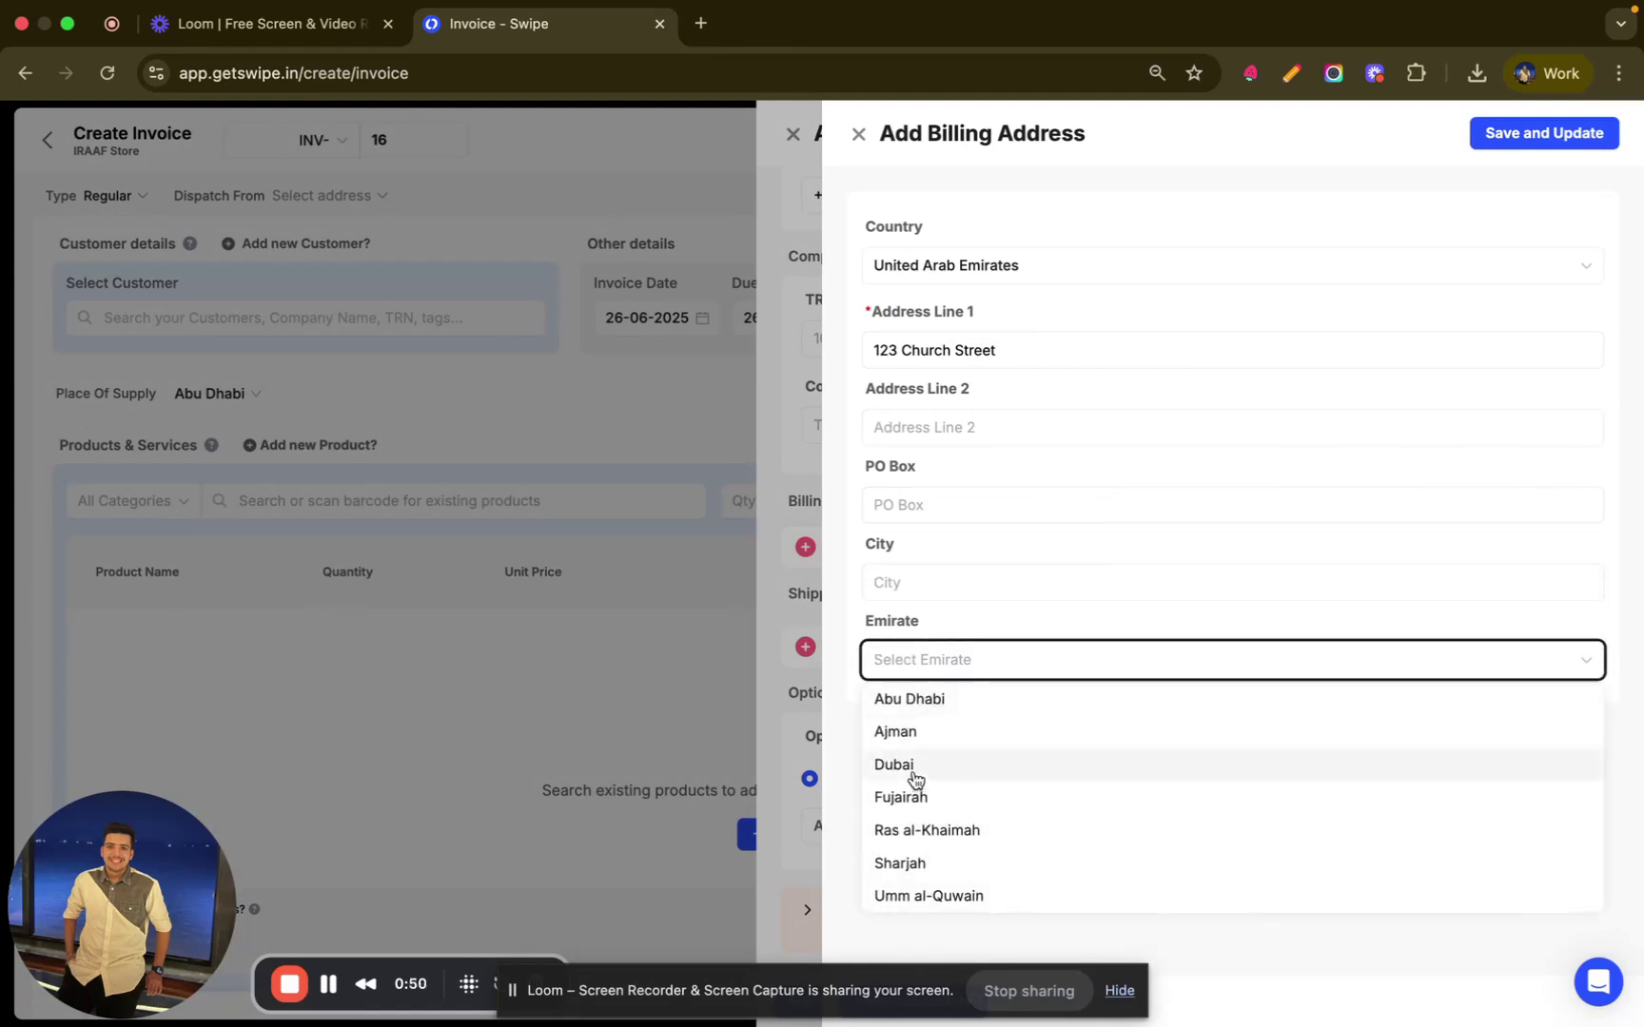
{"action": "left_click", "coordinate": [903, 810]}
{"action": "left_click", "coordinate": [909, 580]}
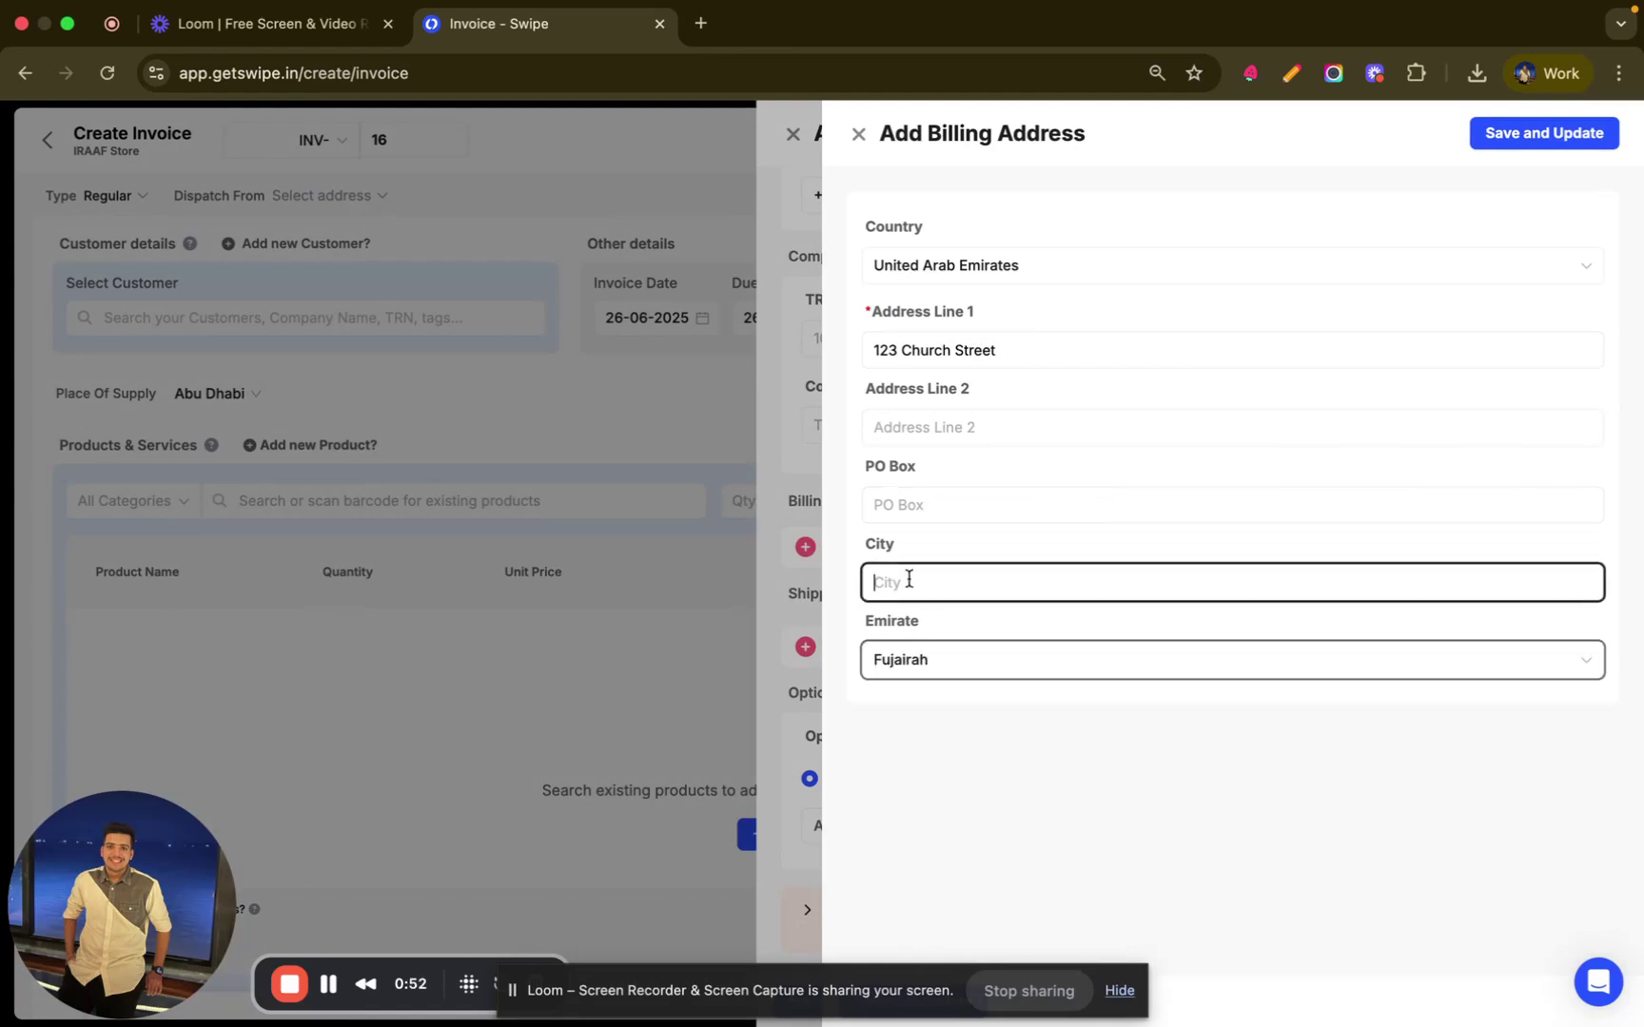
{"action": "type", "text": "AD"}
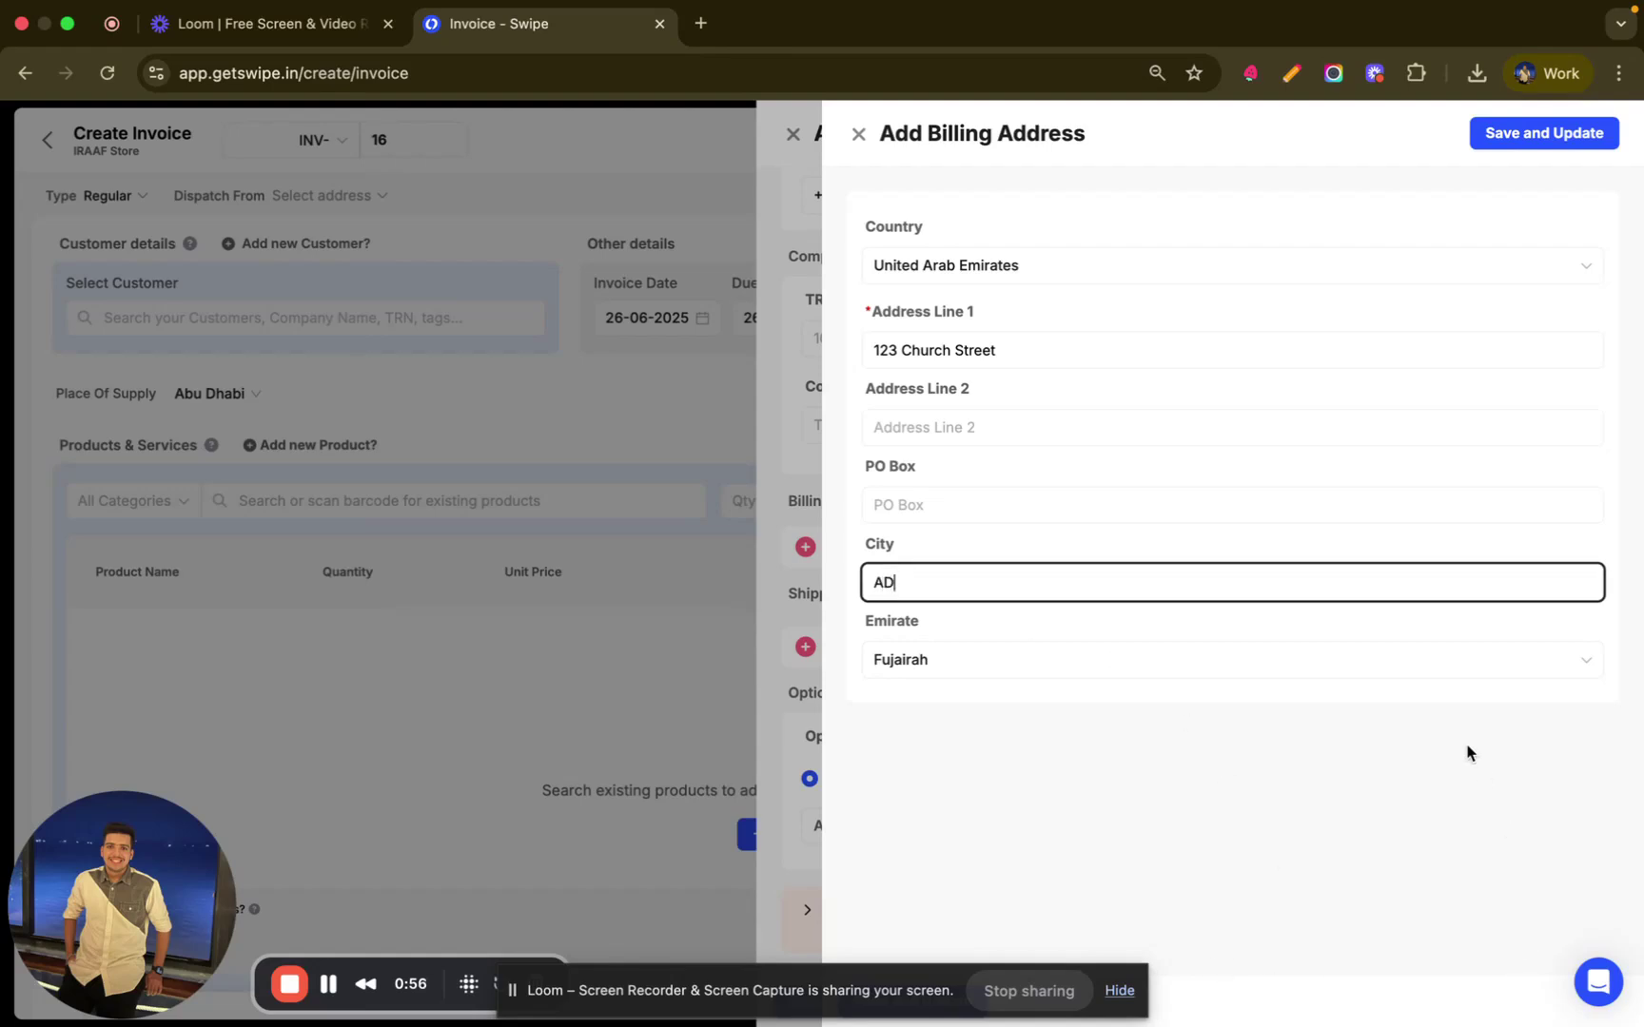
{"action": "left_click_drag", "start_coordinate": [758, 969], "coordinate": [710, 880]}
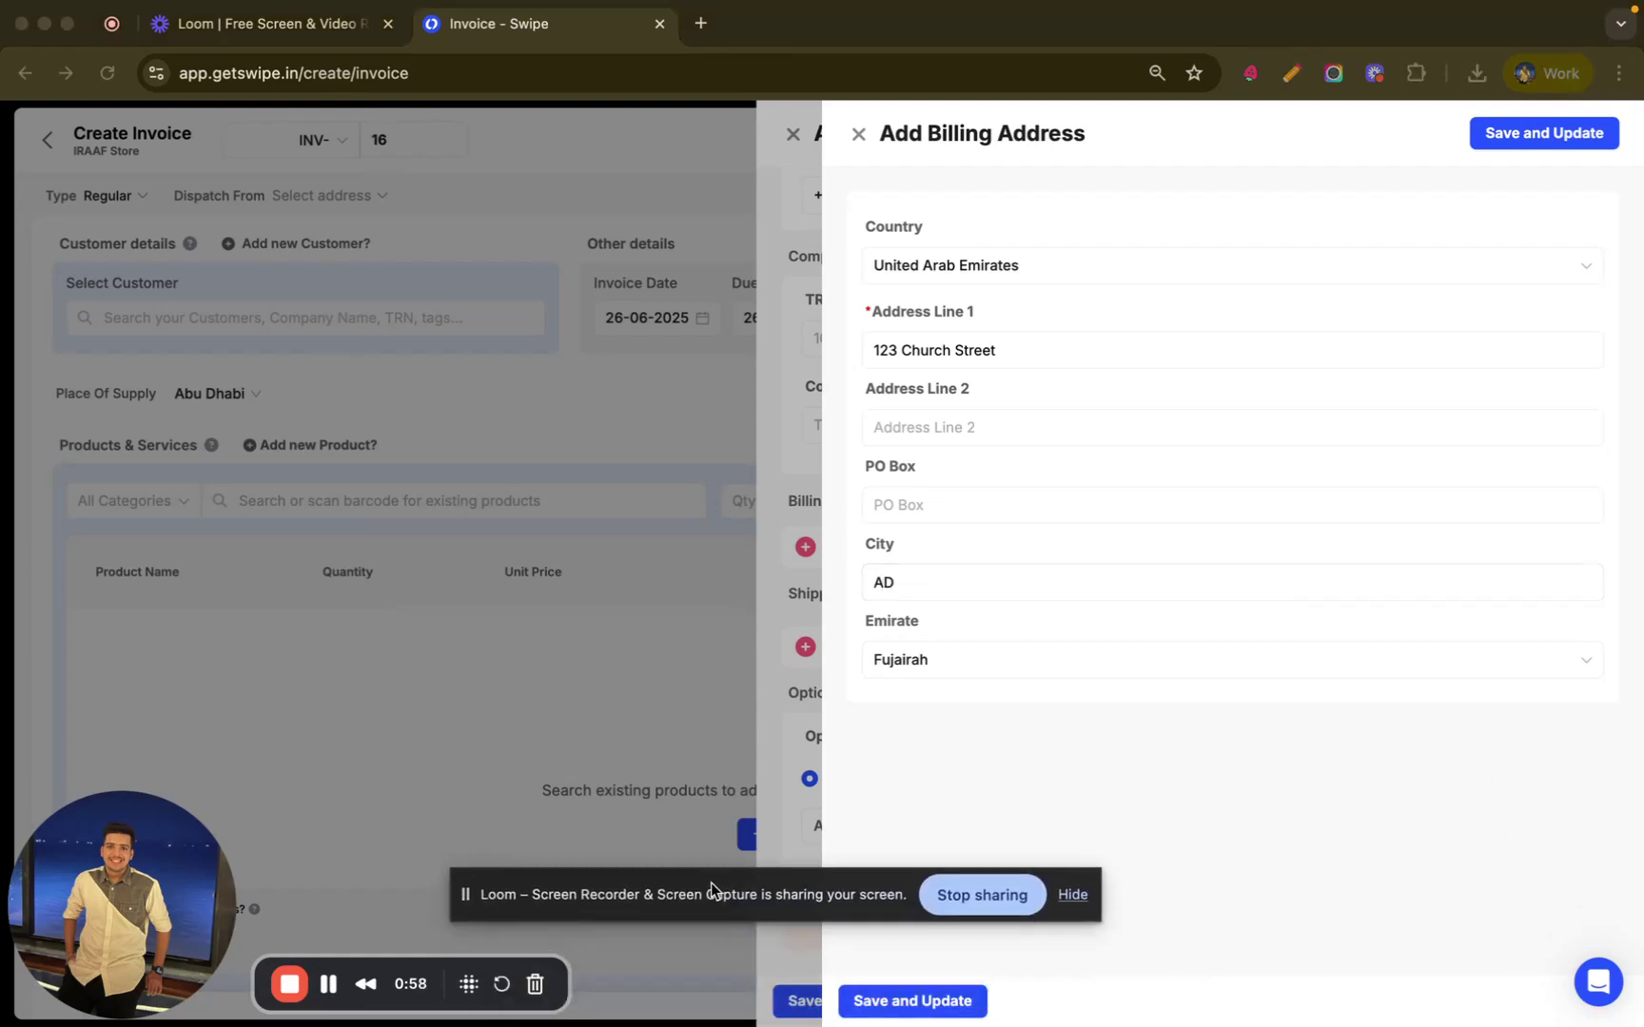
{"action": "left_click", "coordinate": [910, 1013]}
{"action": "left_click", "coordinate": [911, 1009]}
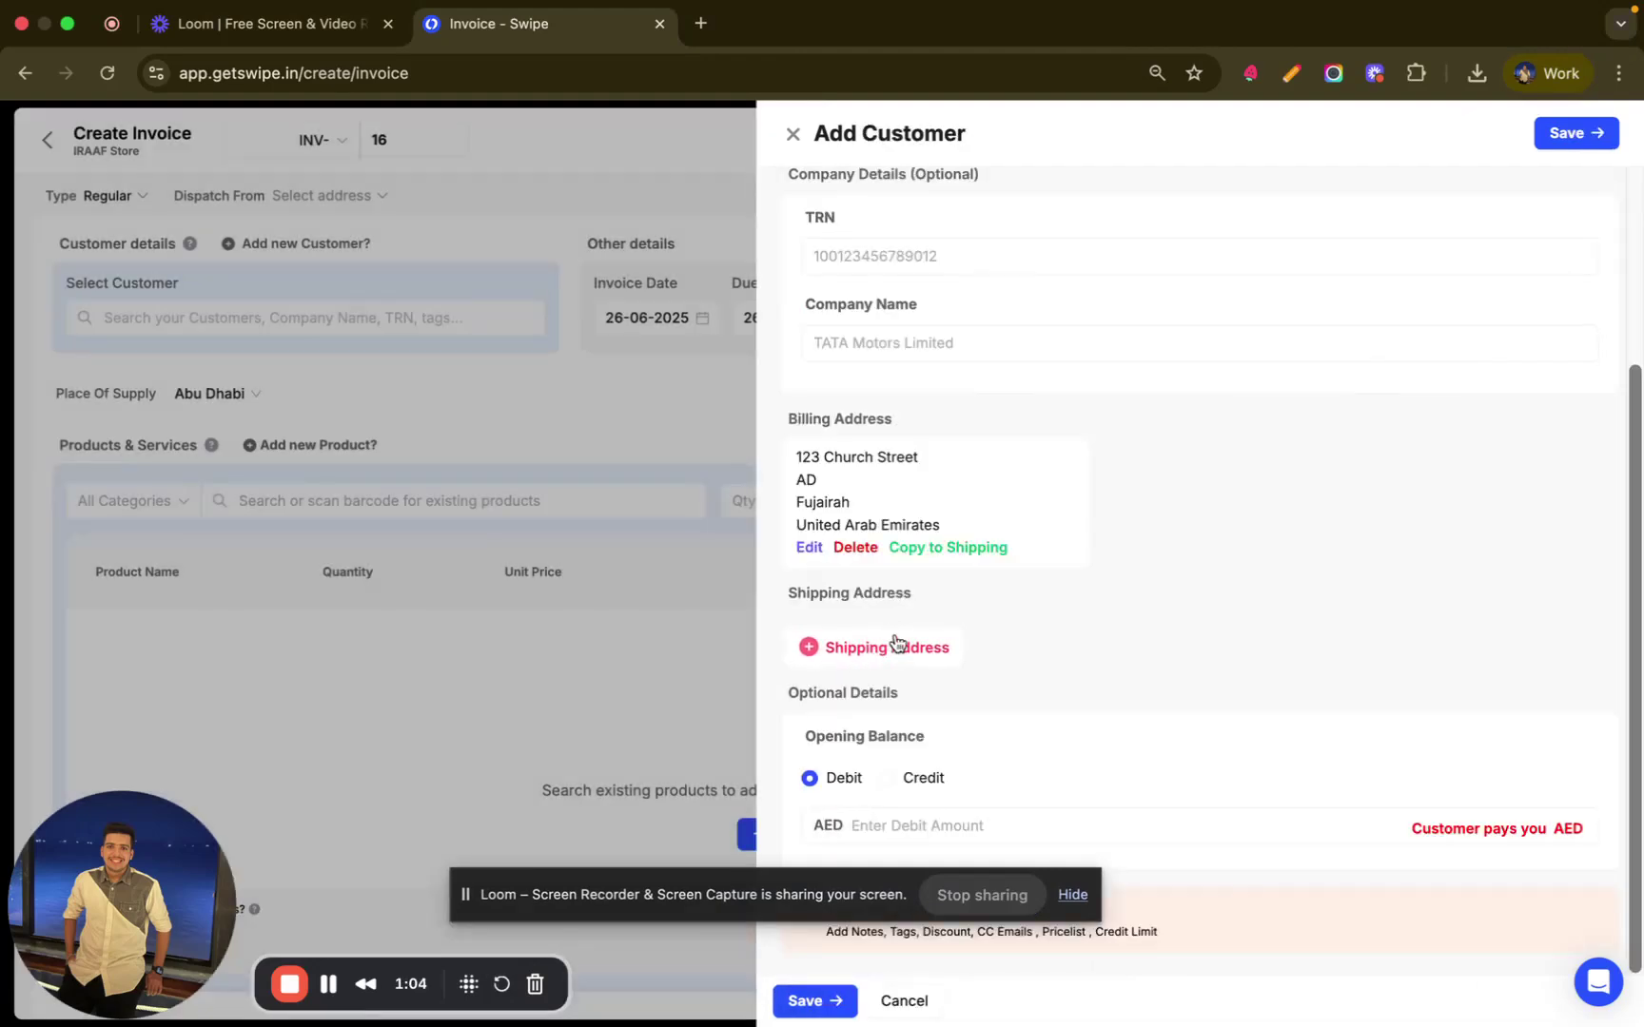
- Copy the billing address to shipping and set a 10% default discount under More Details
{"action": "left_click", "coordinate": [971, 550]}
{"action": "scroll", "coordinate": [961, 687], "scroll_direction": "down", "scroll_amount": 3}
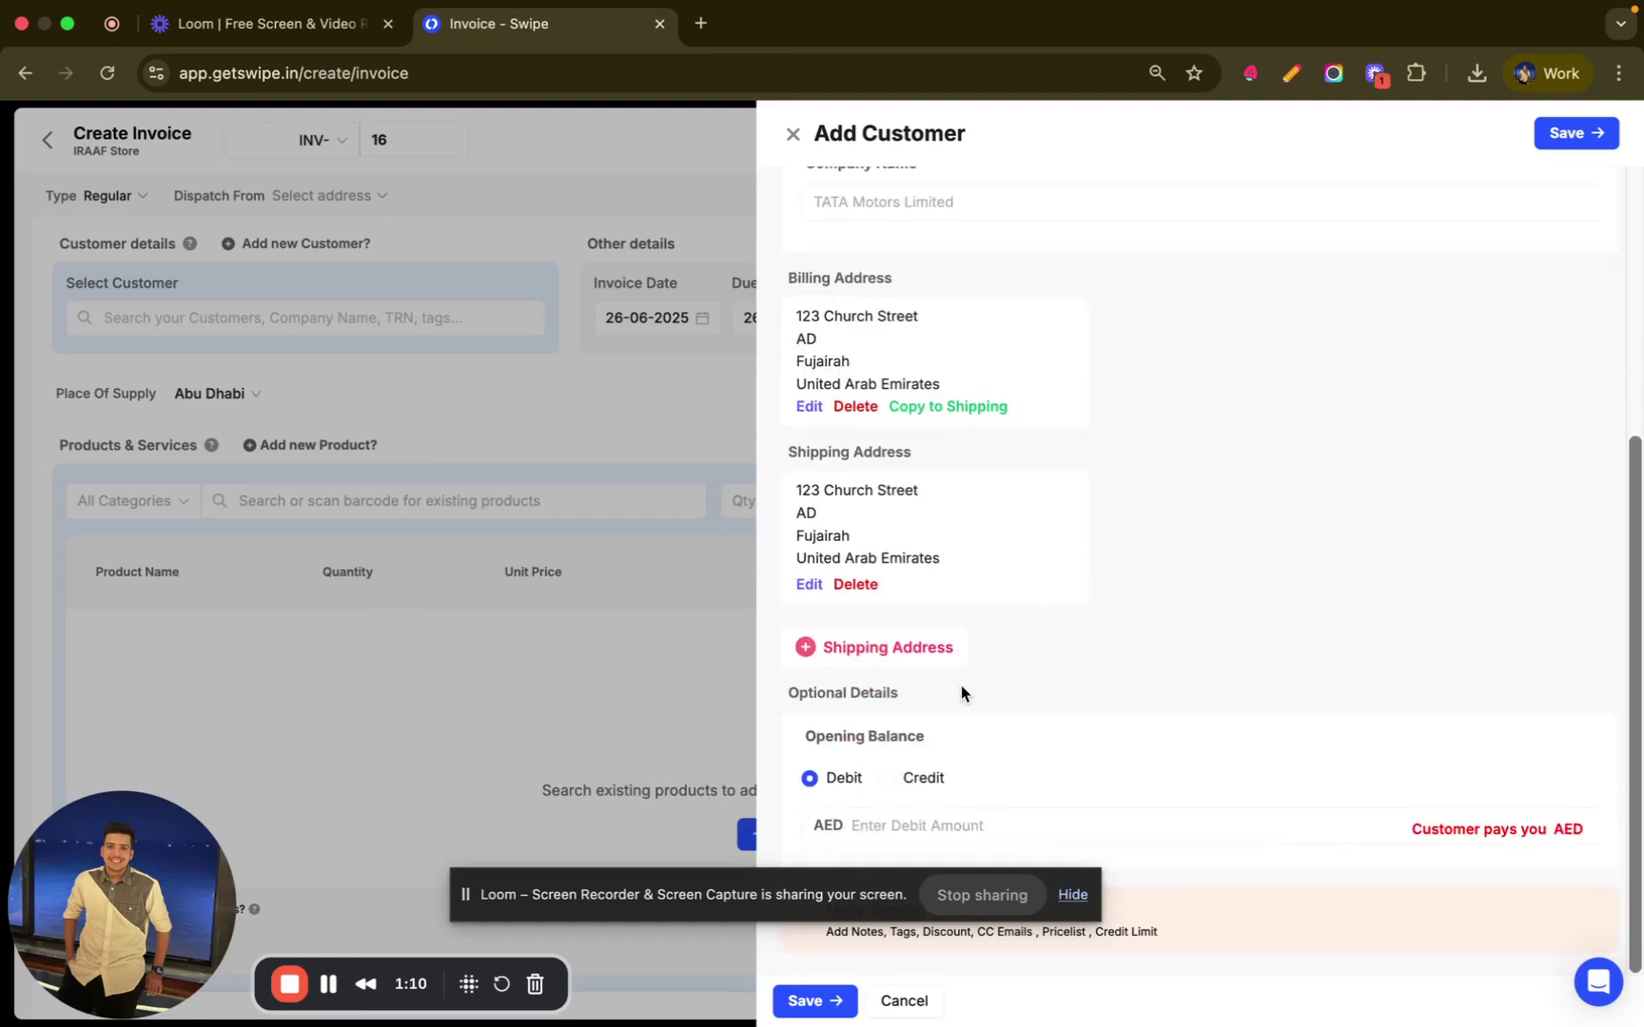
{"action": "left_click_drag", "start_coordinate": [782, 899], "coordinate": [794, 1026]}
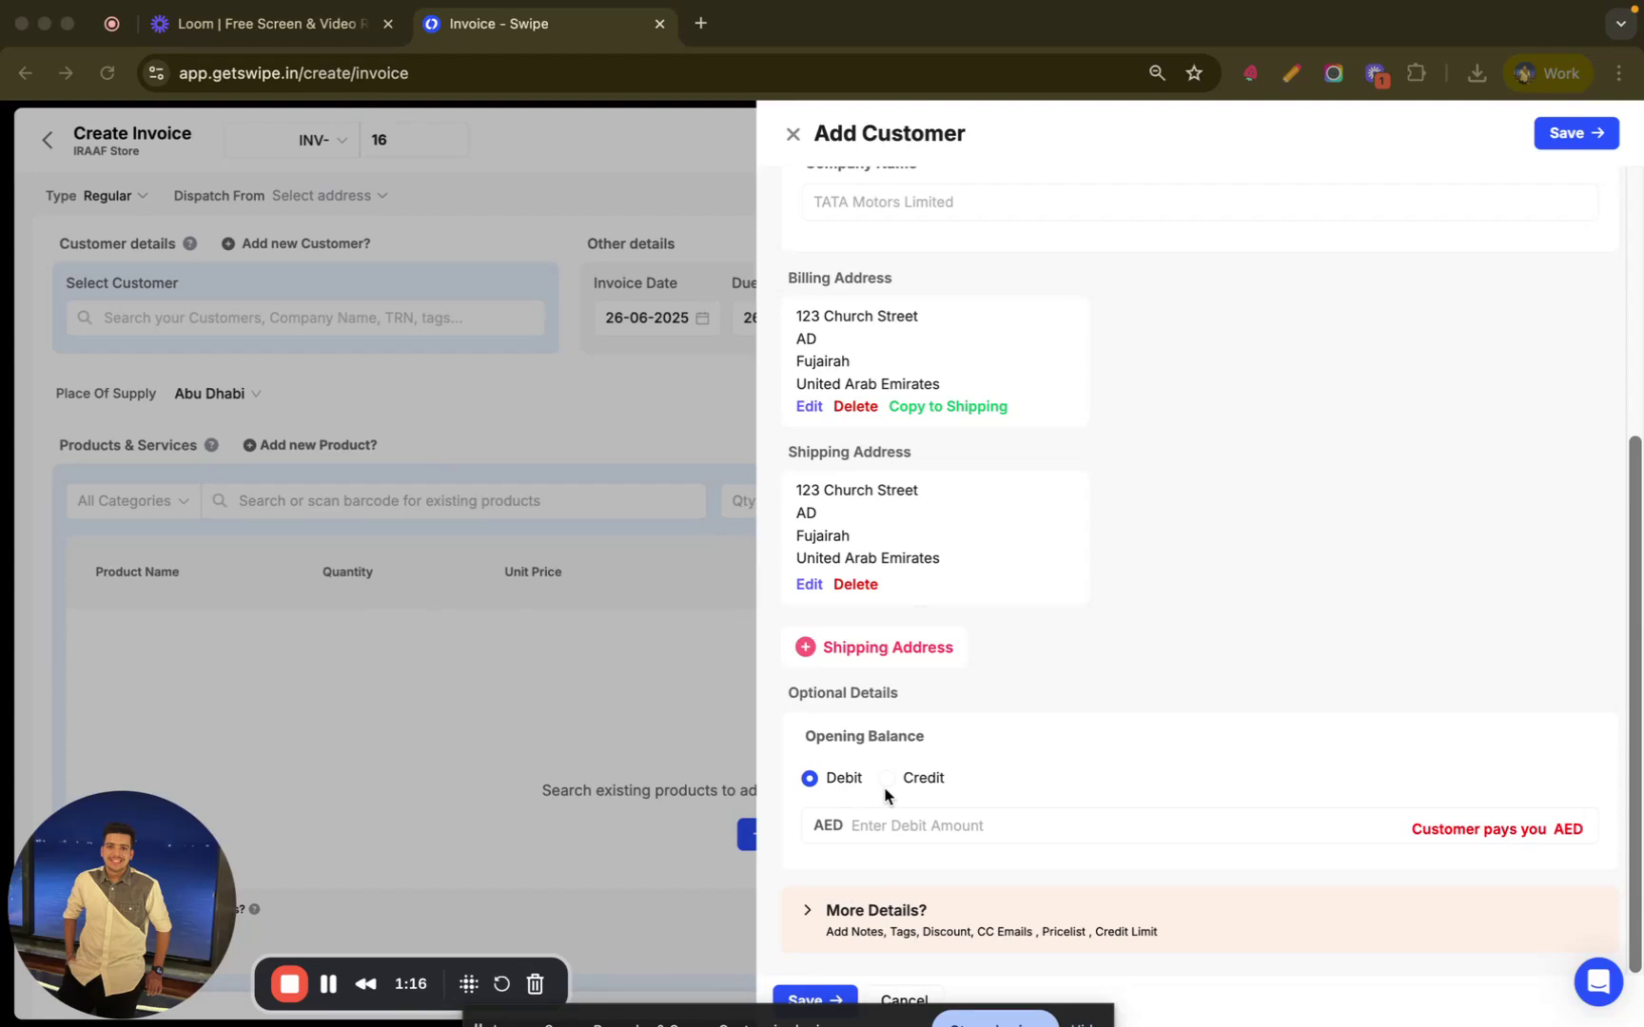
{"action": "left_click", "coordinate": [810, 911]}
{"action": "left_click", "coordinate": [809, 911]}
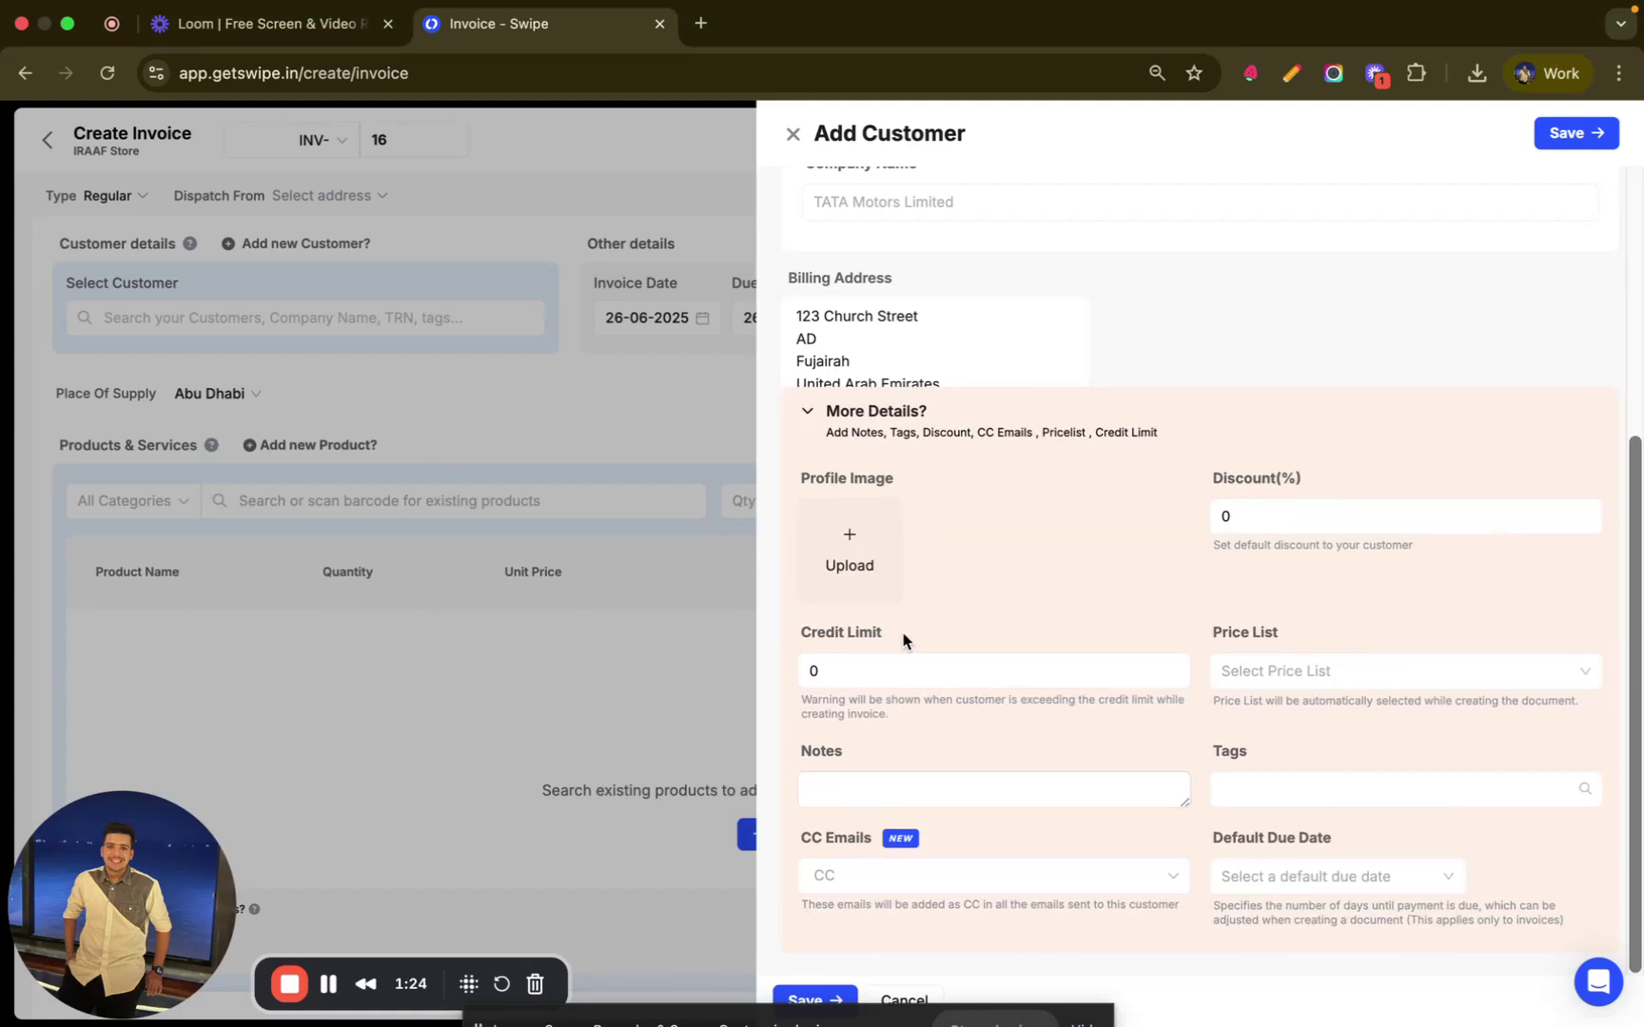
{"action": "left_click", "coordinate": [1251, 522]}
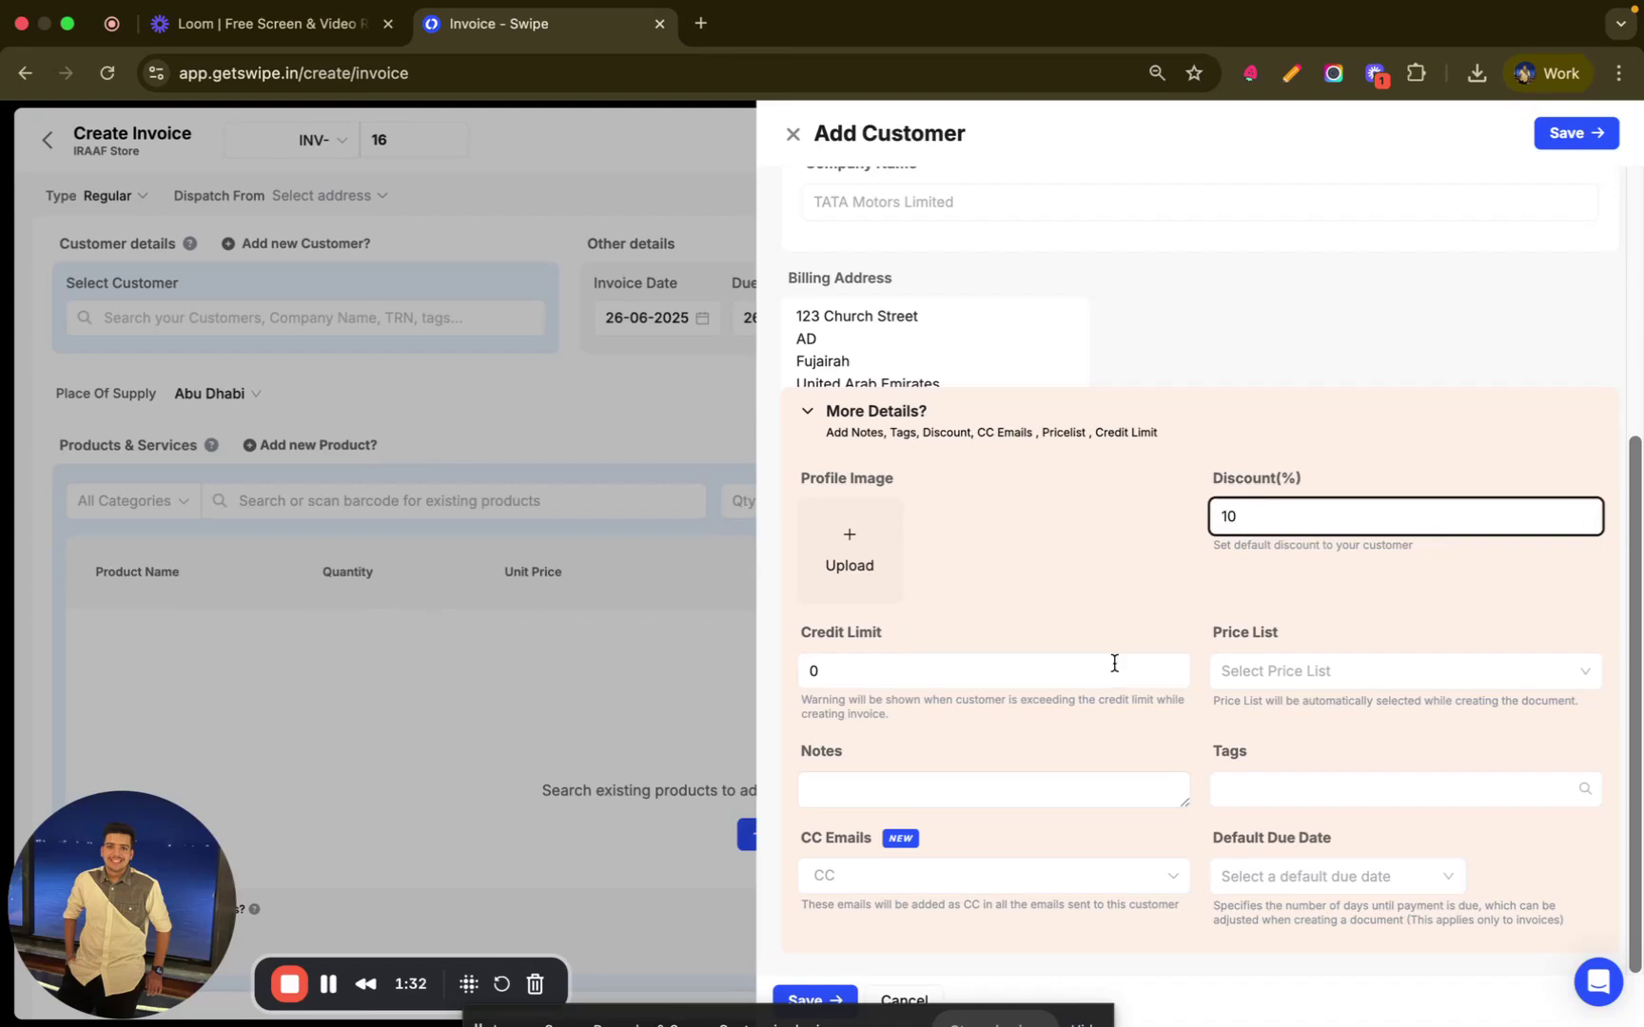
- Save the new customer onto invoice INV-16
{"action": "left_click", "coordinate": [829, 995]}
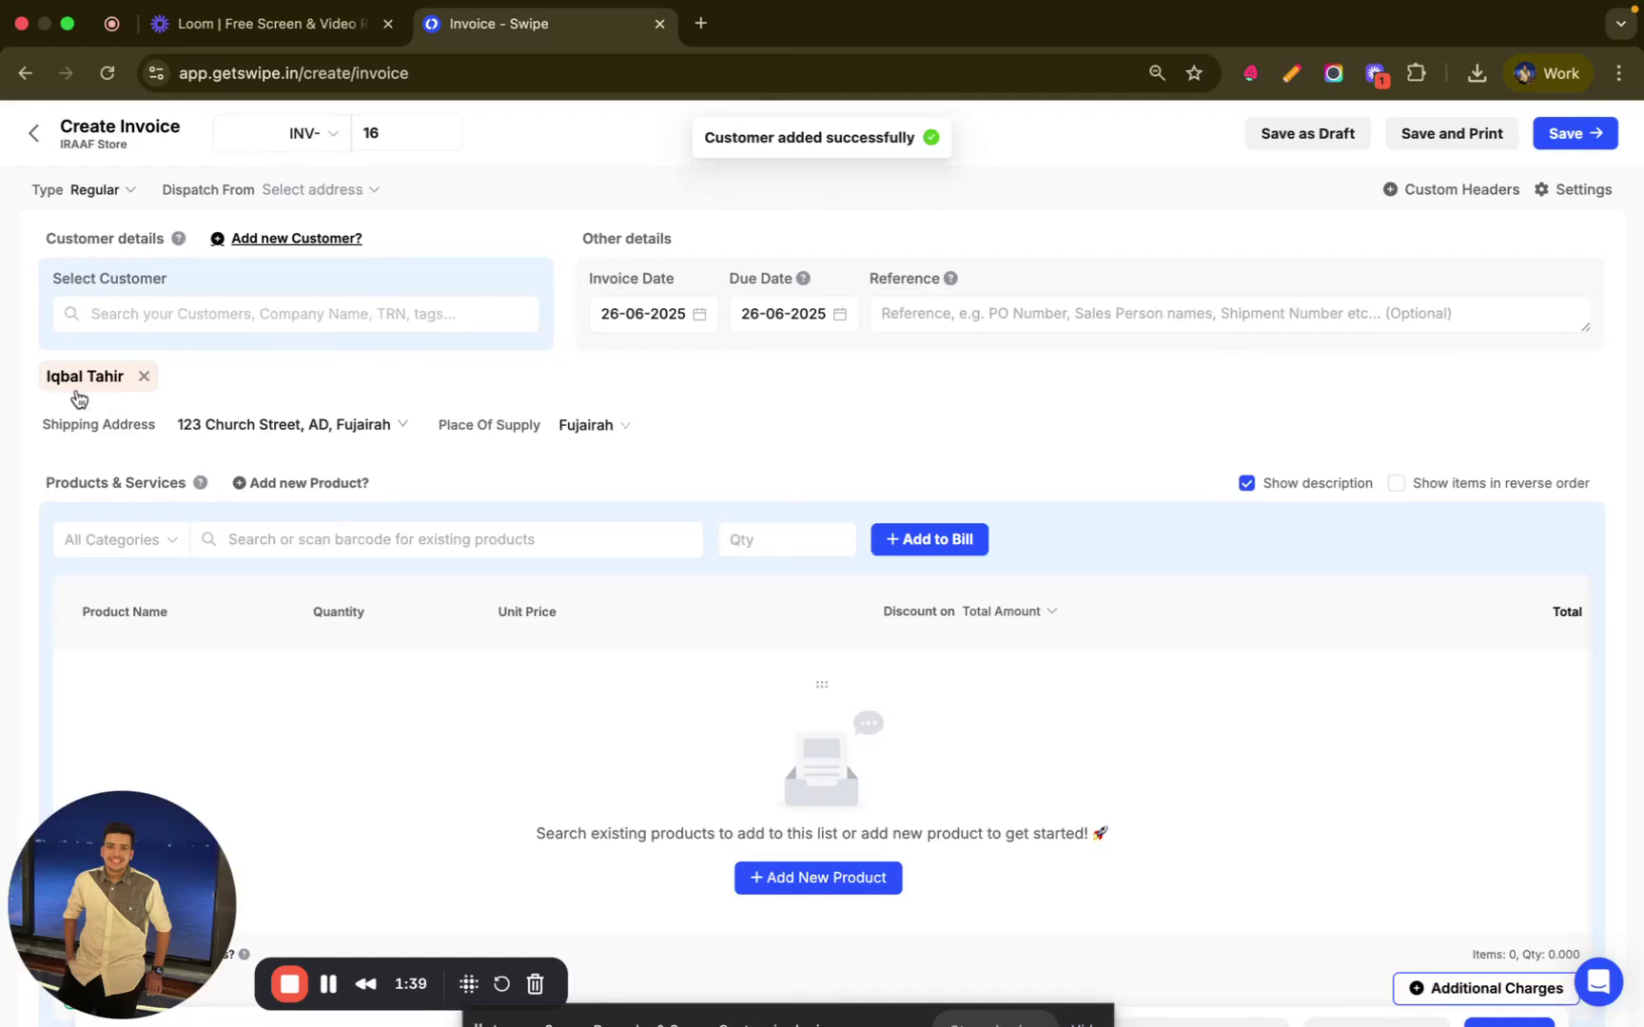
{"action": "mouse_move", "coordinate": [127, 393]}
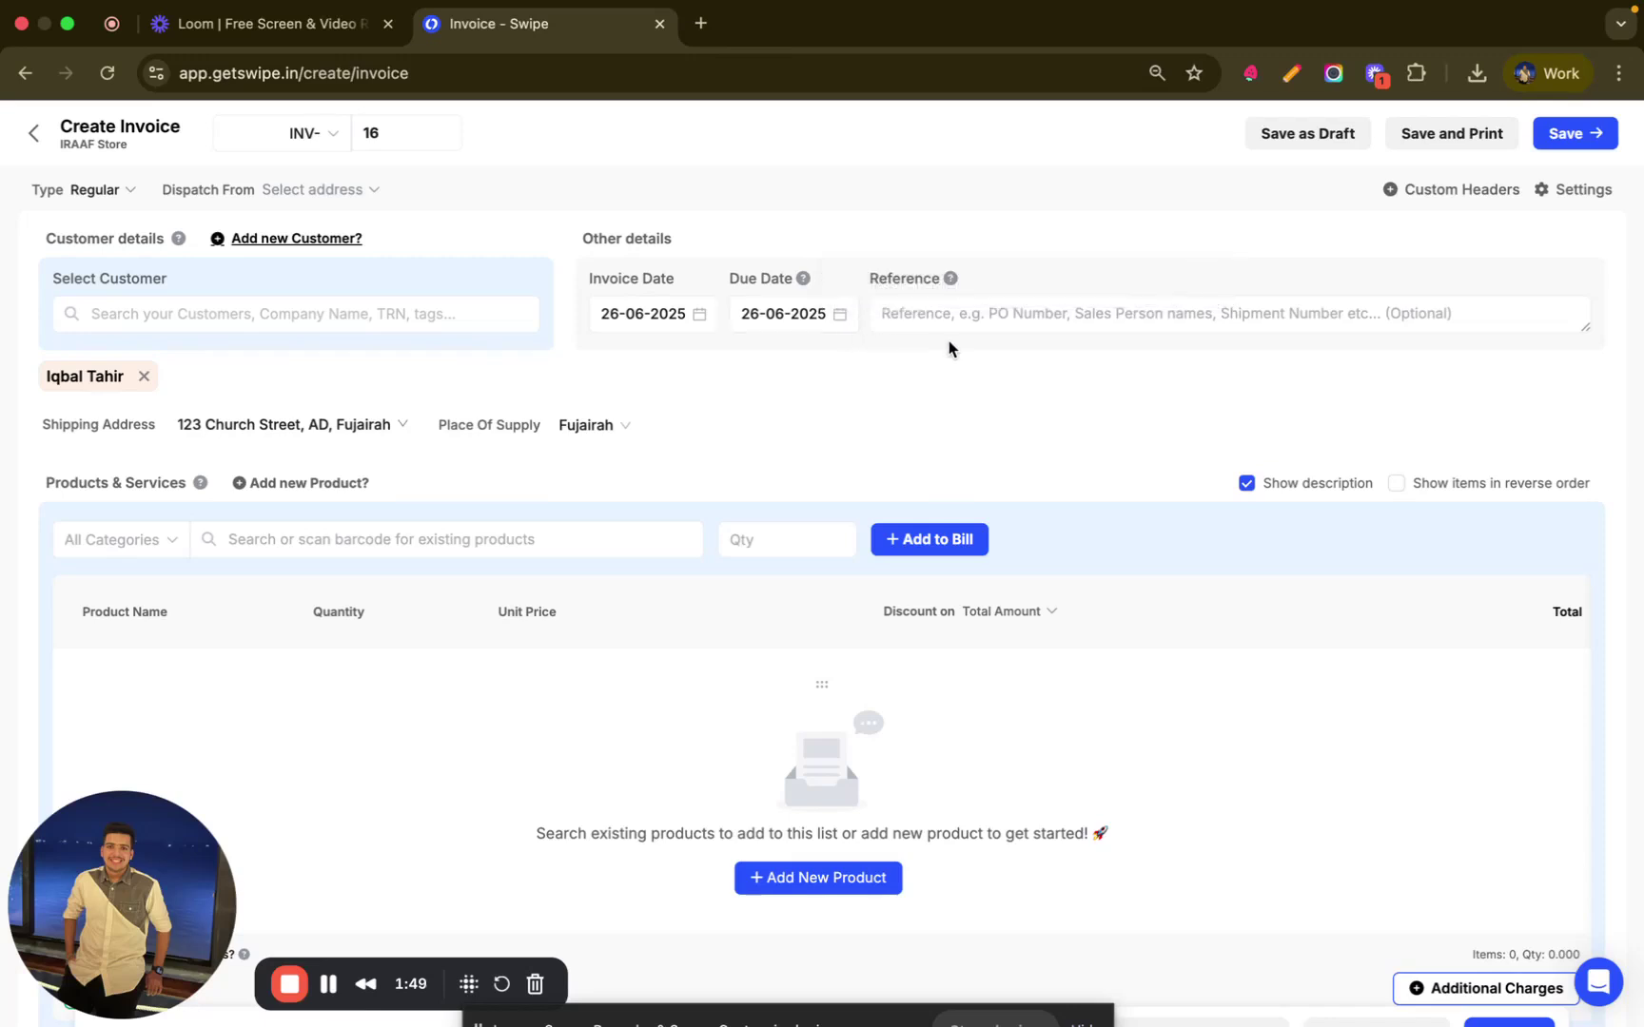
- Create a new product 'Desk' priced AED 300 with a 5% tax rate
{"action": "left_click", "coordinate": [314, 482]}
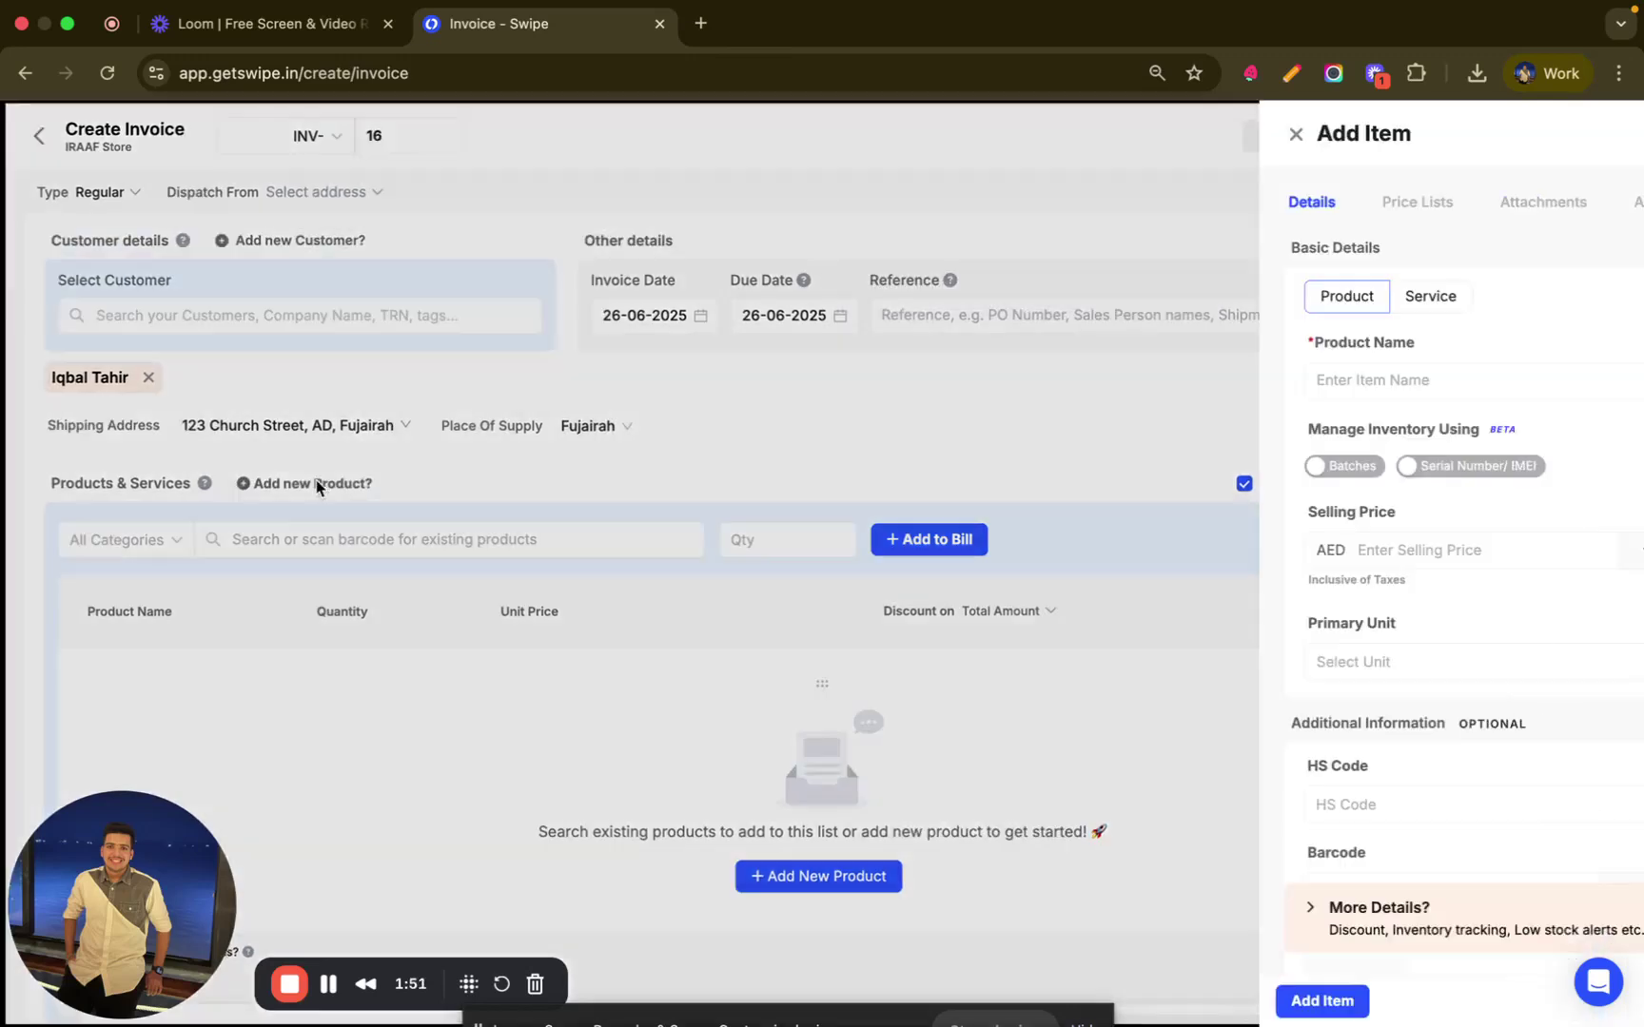
{"action": "left_click", "coordinate": [731, 377]}
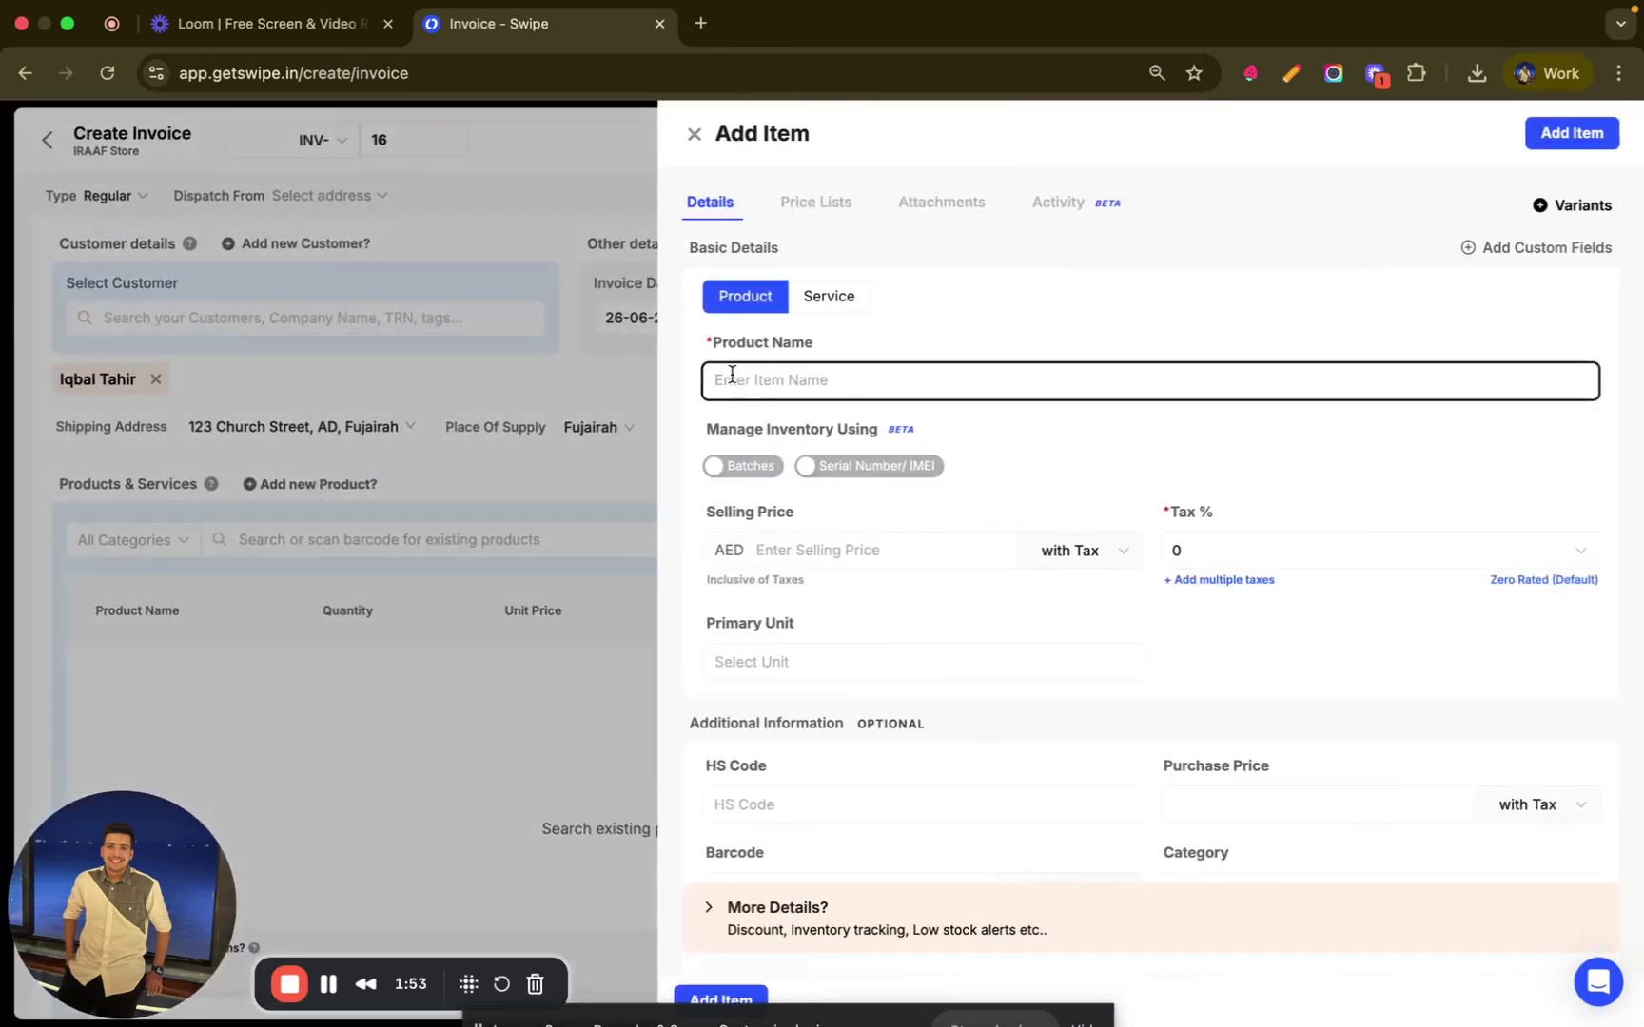
{"action": "type", "text": "Desk"}
{"action": "left_click", "coordinate": [789, 550]}
{"action": "type", "text": "300"}
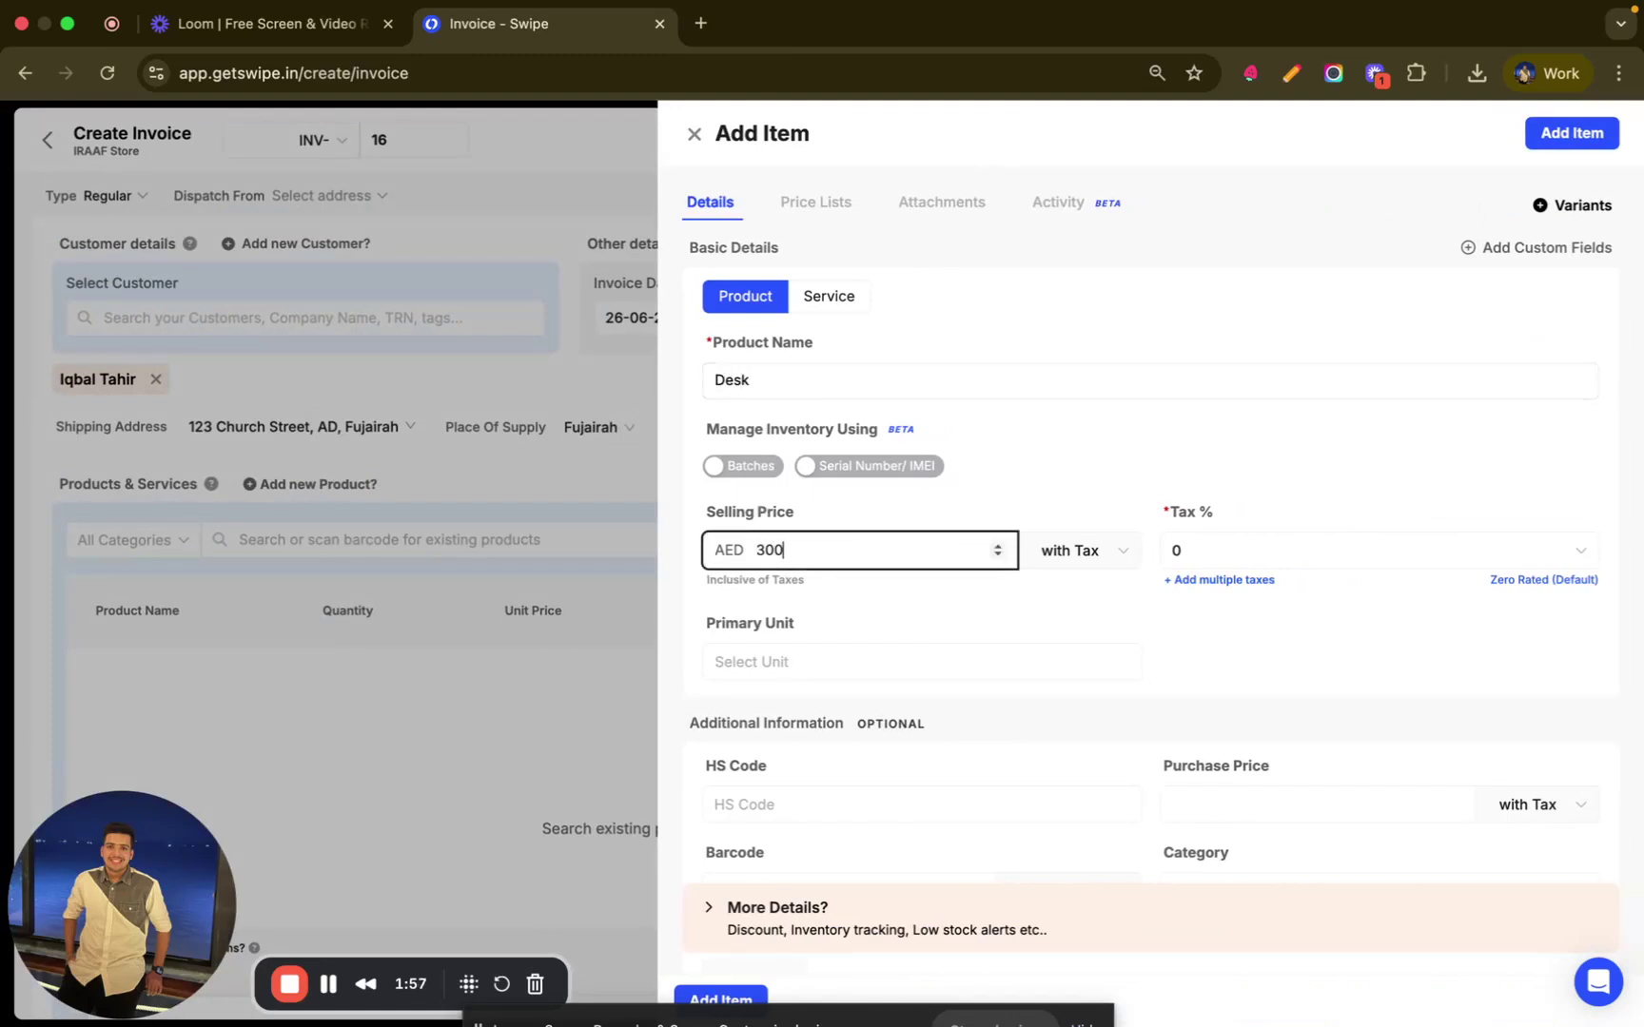
{"action": "left_click", "coordinate": [1233, 552]}
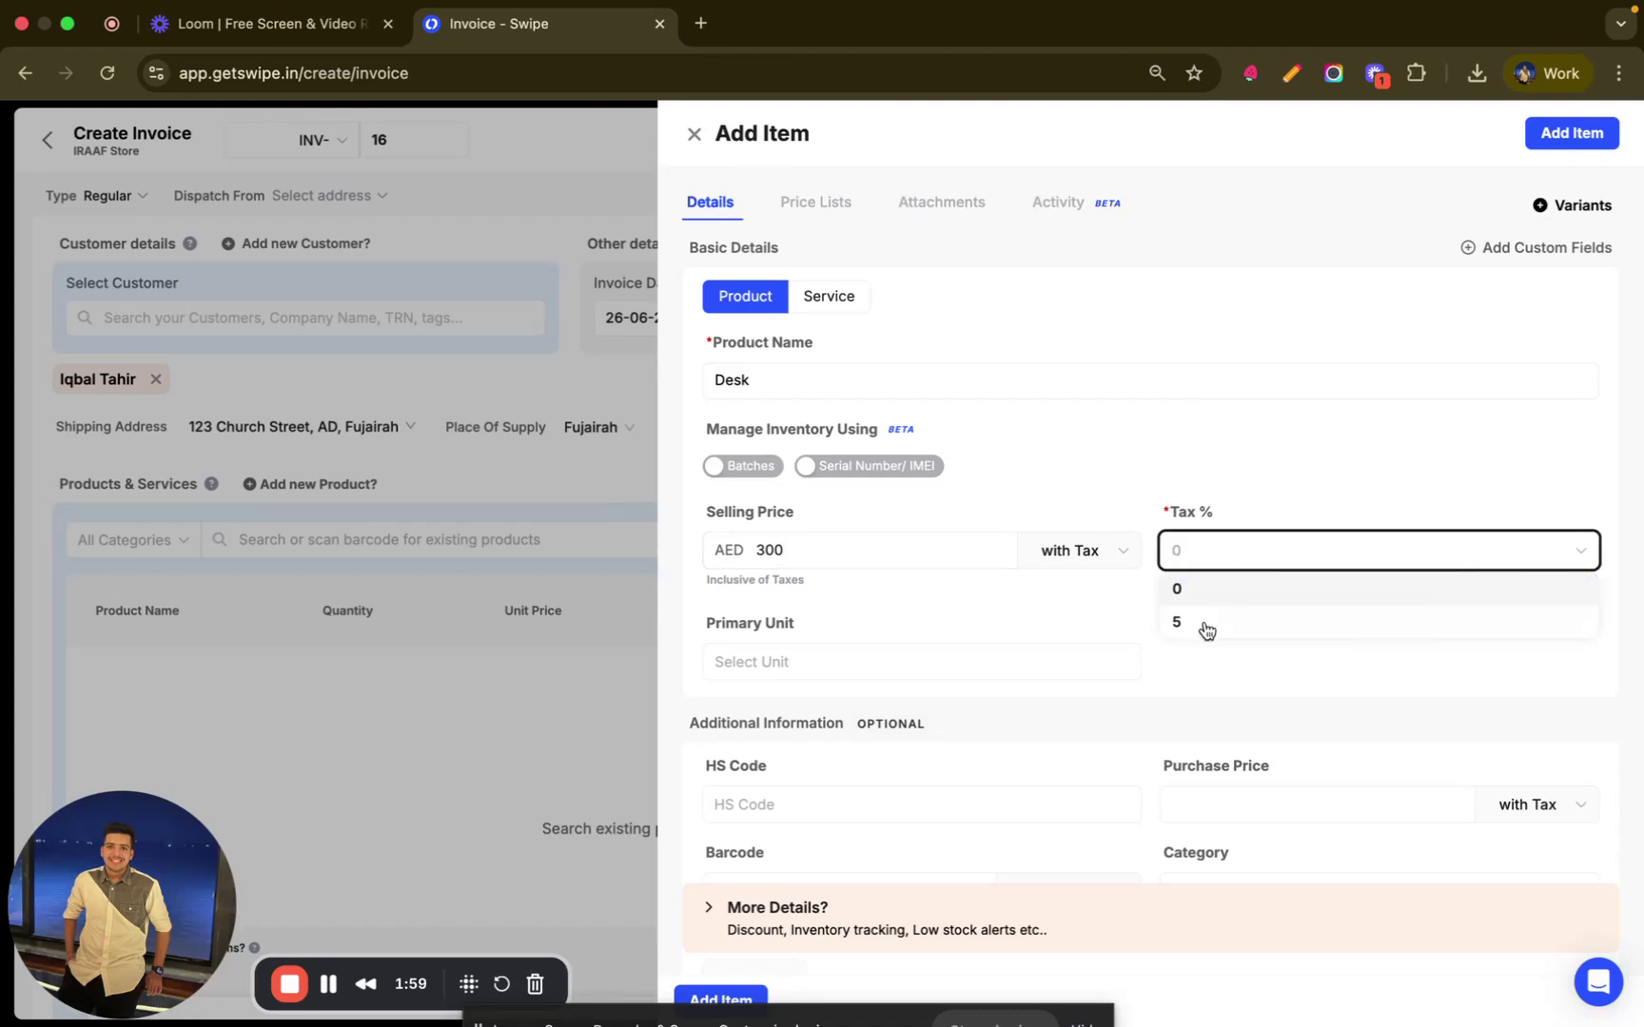
{"action": "left_click", "coordinate": [1091, 558]}
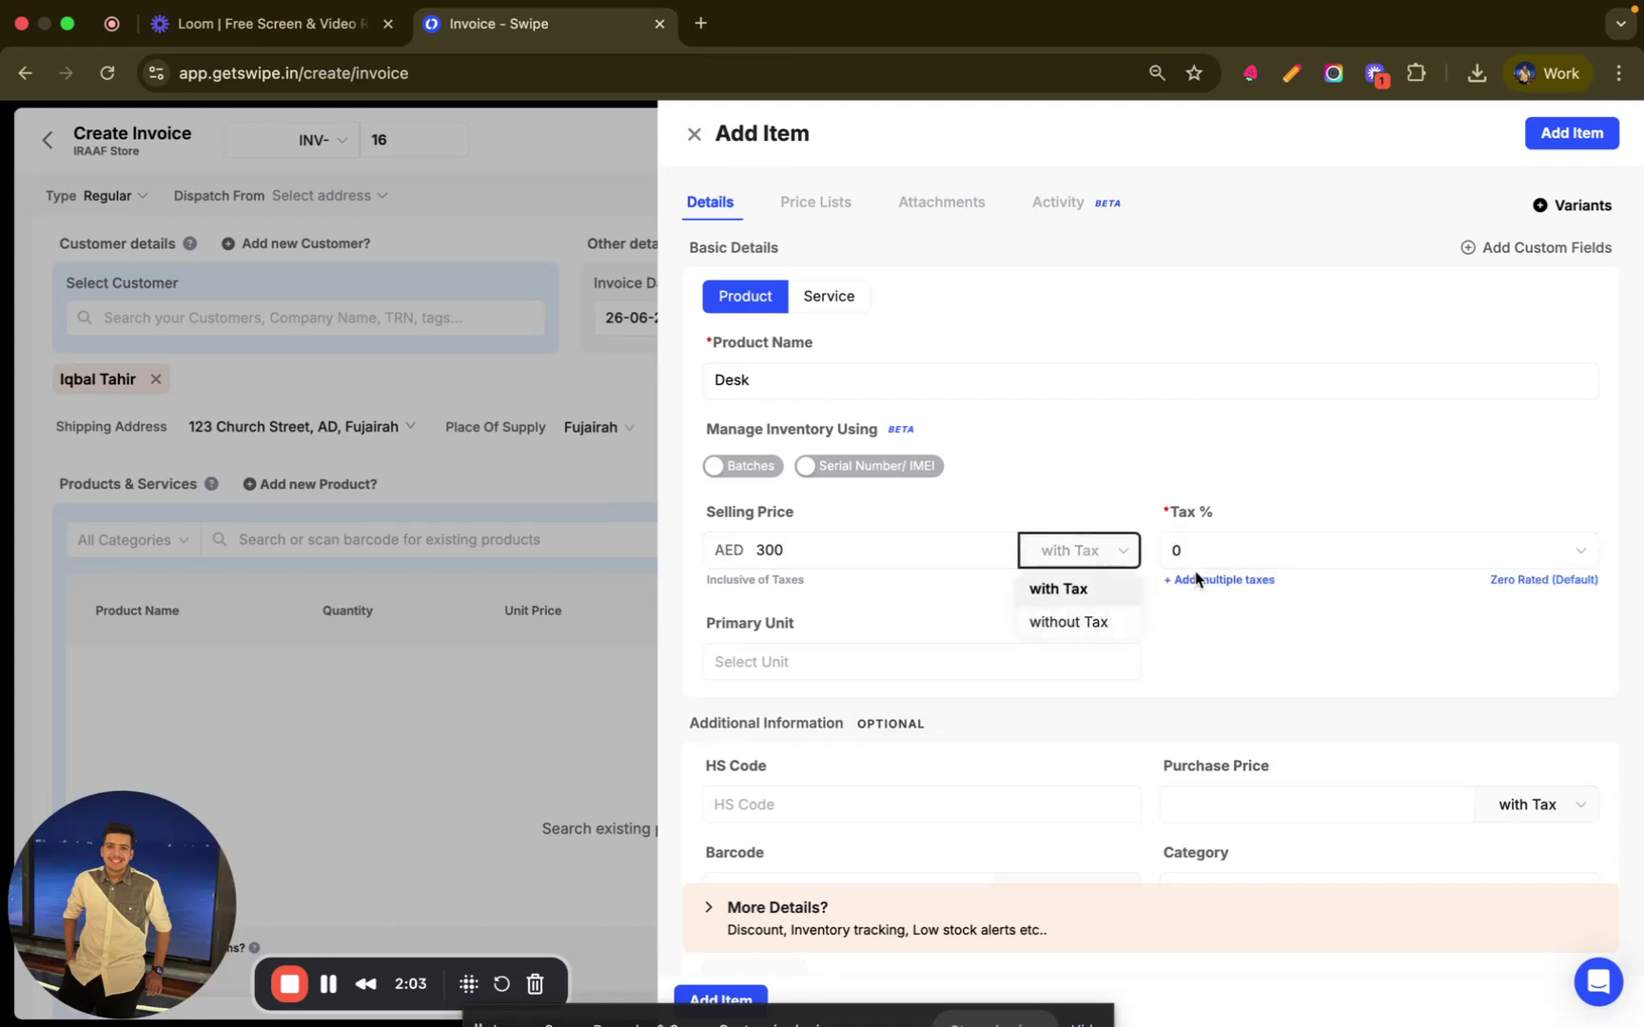
{"action": "left_click", "coordinate": [1223, 555]}
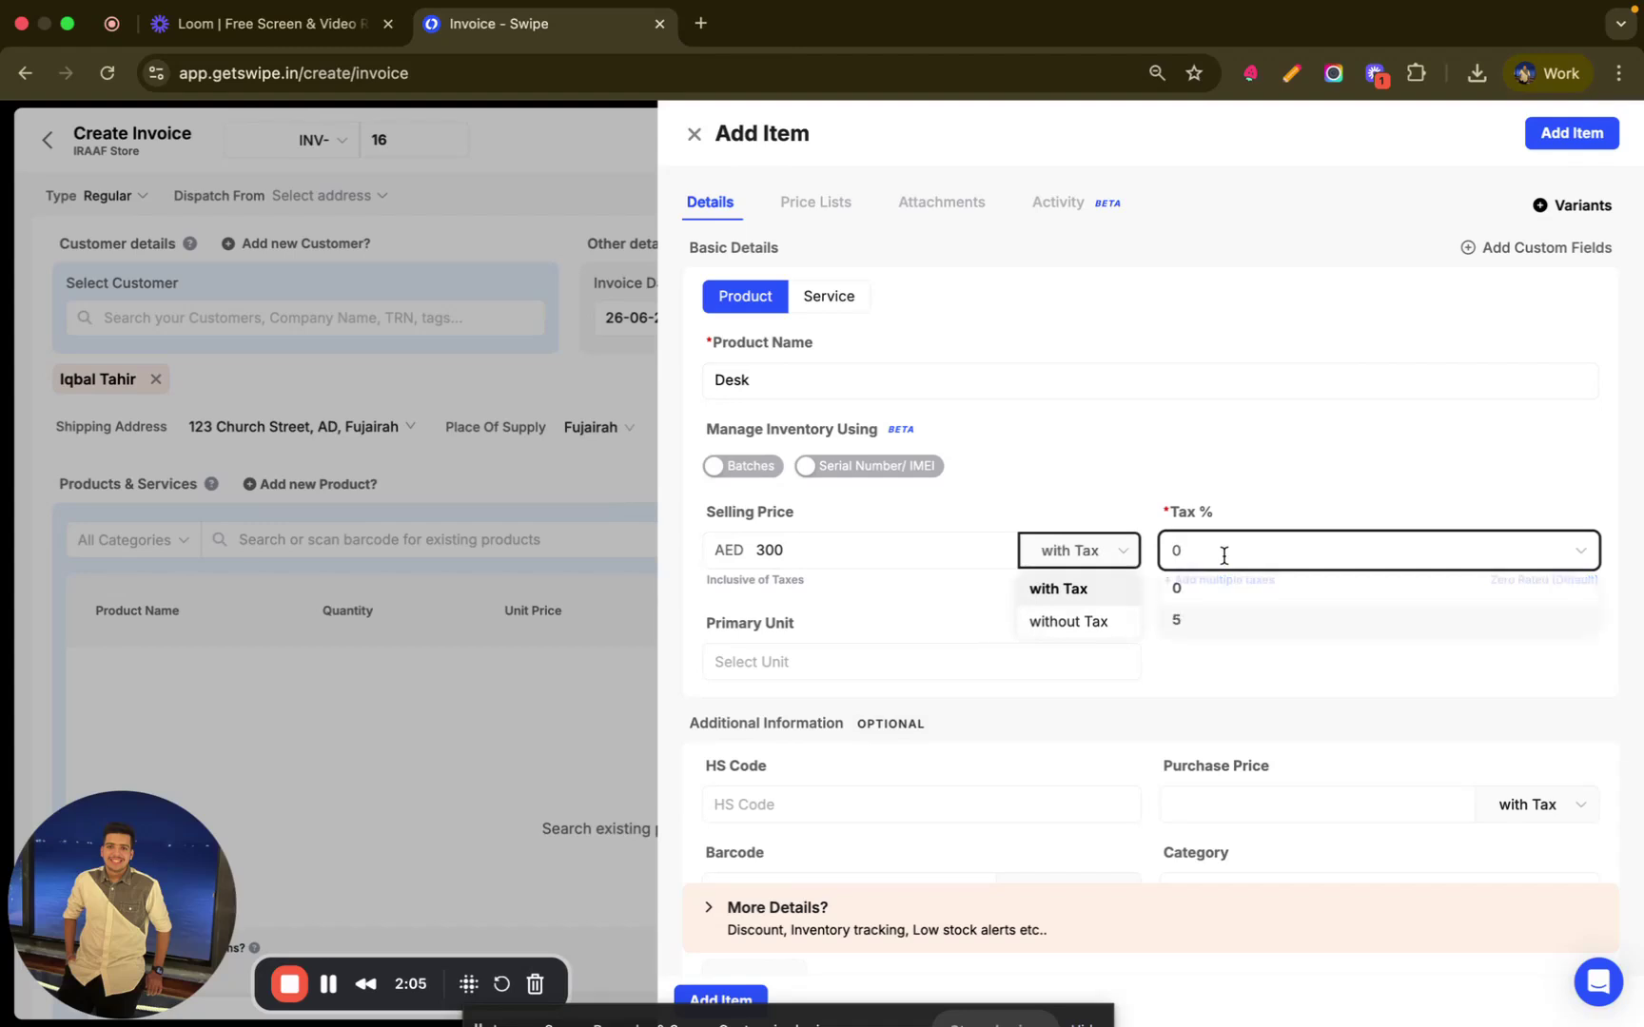
{"action": "left_click", "coordinate": [1199, 624]}
- Set the Desk's unit to PCS PIECES, leave alternative units off, and select the HS Code field
{"action": "scroll", "coordinate": [1101, 668], "scroll_direction": "down", "scroll_amount": 1}
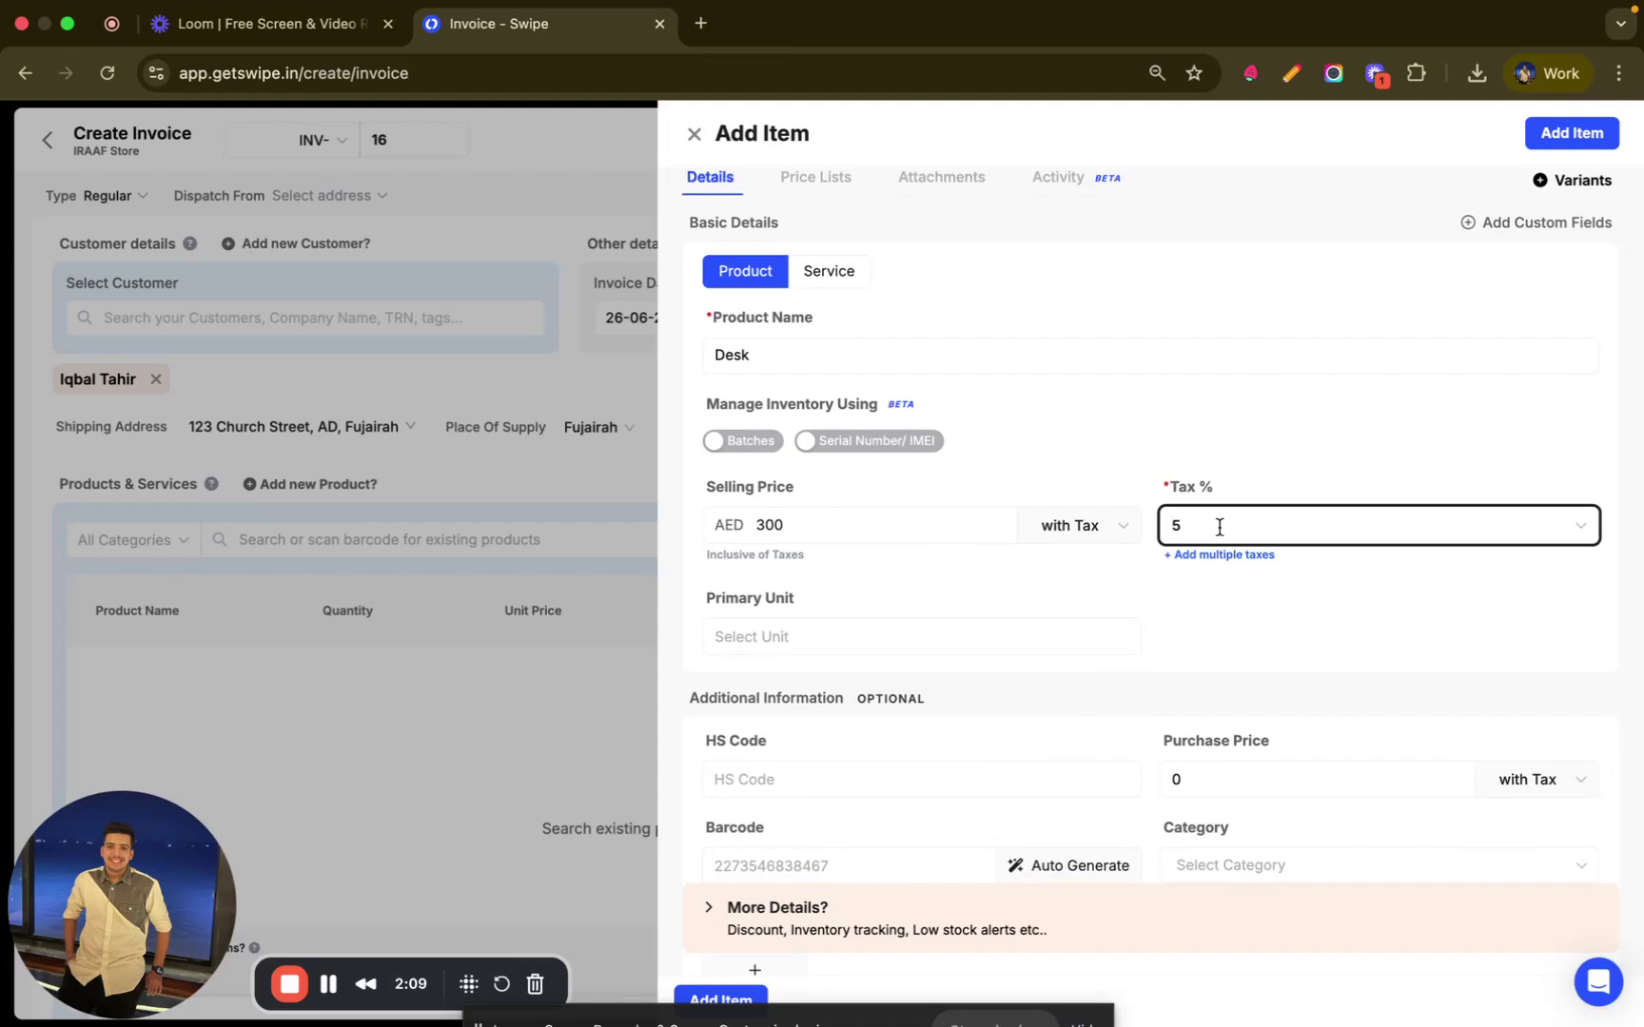
{"action": "scroll", "coordinate": [1093, 630], "scroll_direction": "down", "scroll_amount": 3}
{"action": "left_click", "coordinate": [997, 417]}
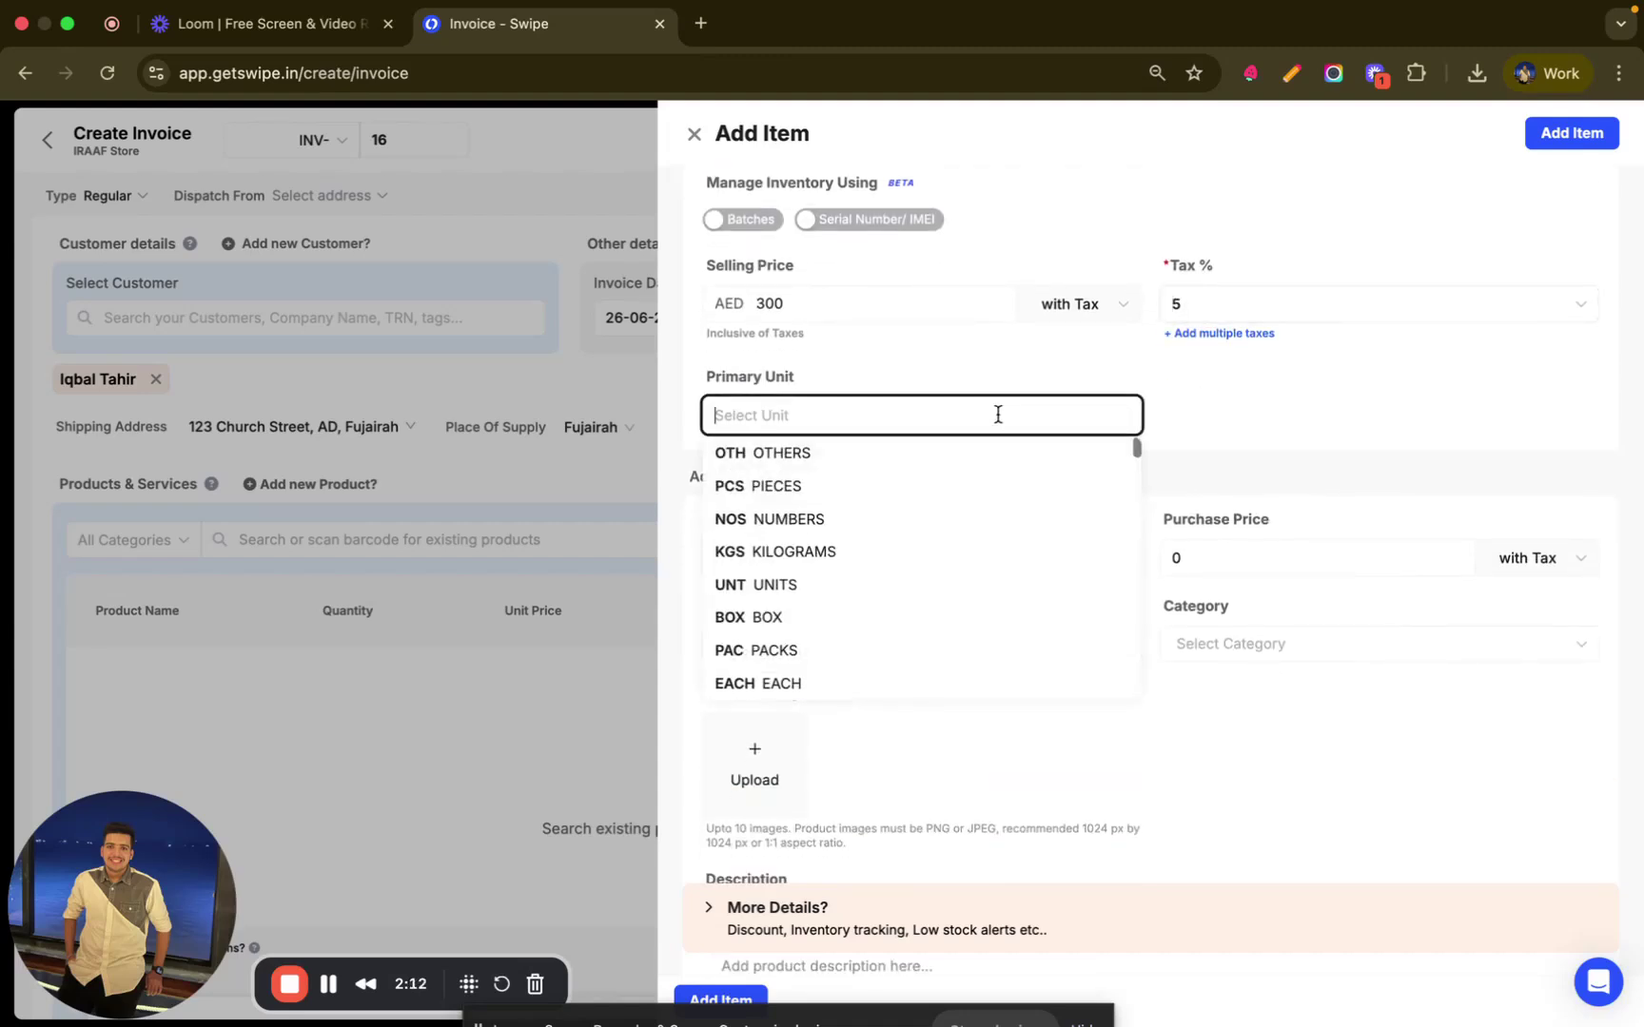
{"action": "left_click", "coordinate": [807, 487]}
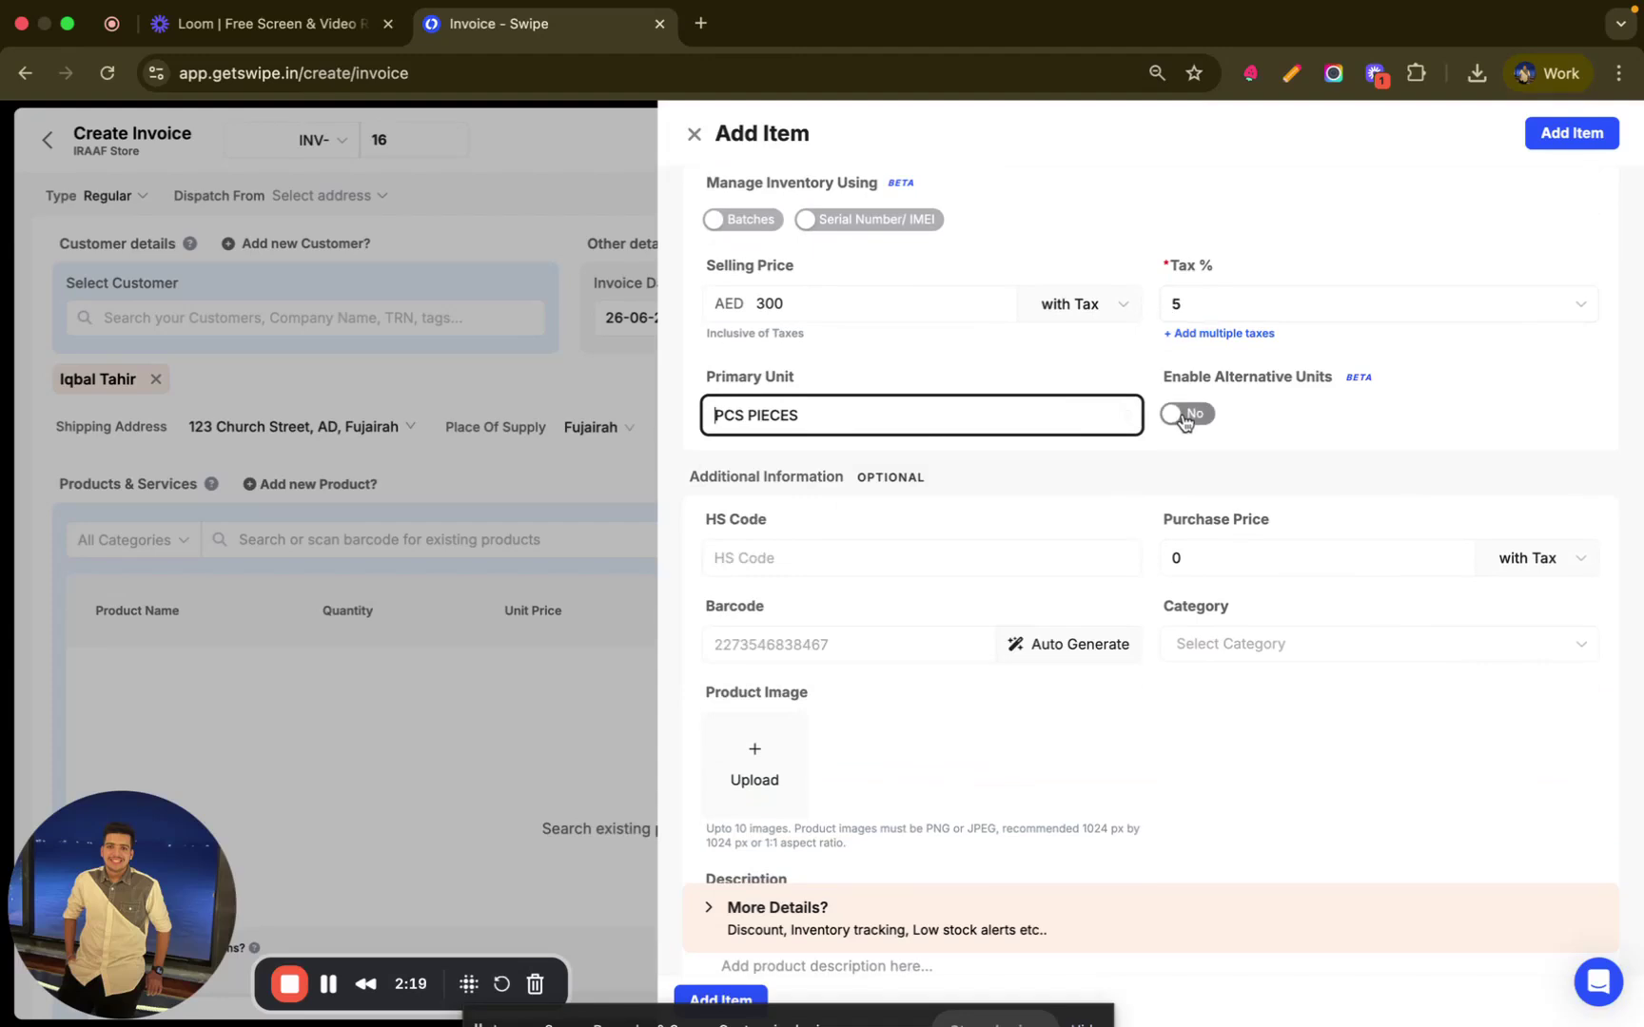
{"action": "left_click", "coordinate": [1183, 417]}
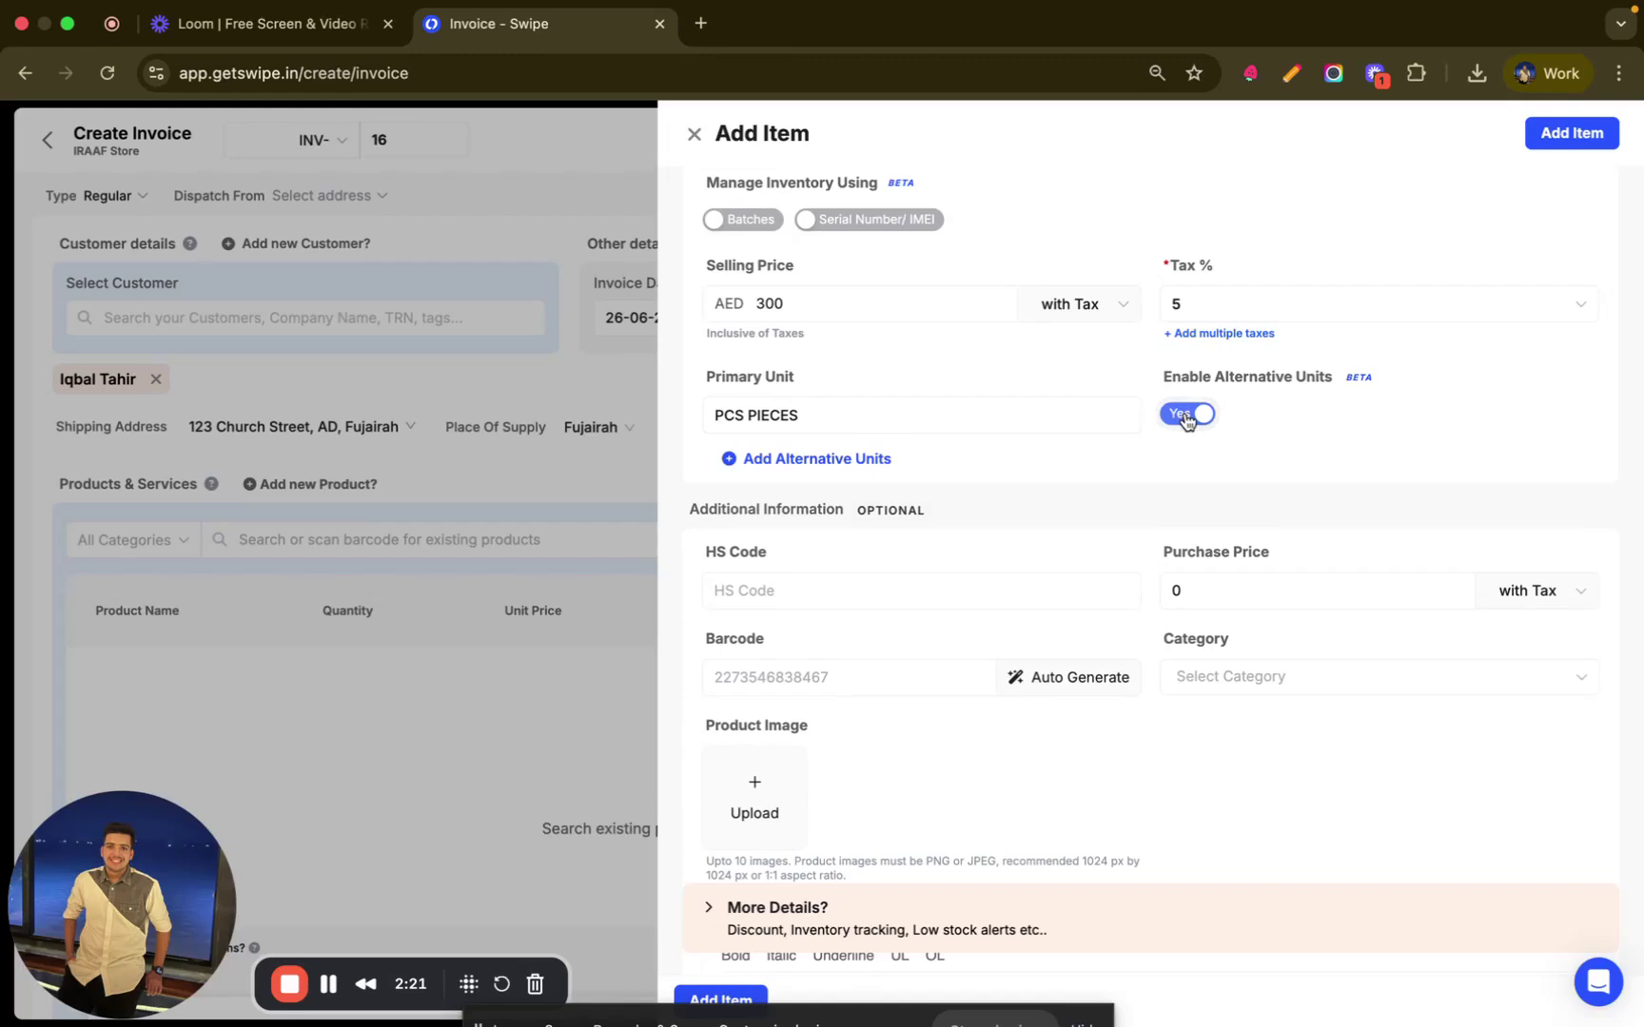
{"action": "left_click", "coordinate": [1183, 417]}
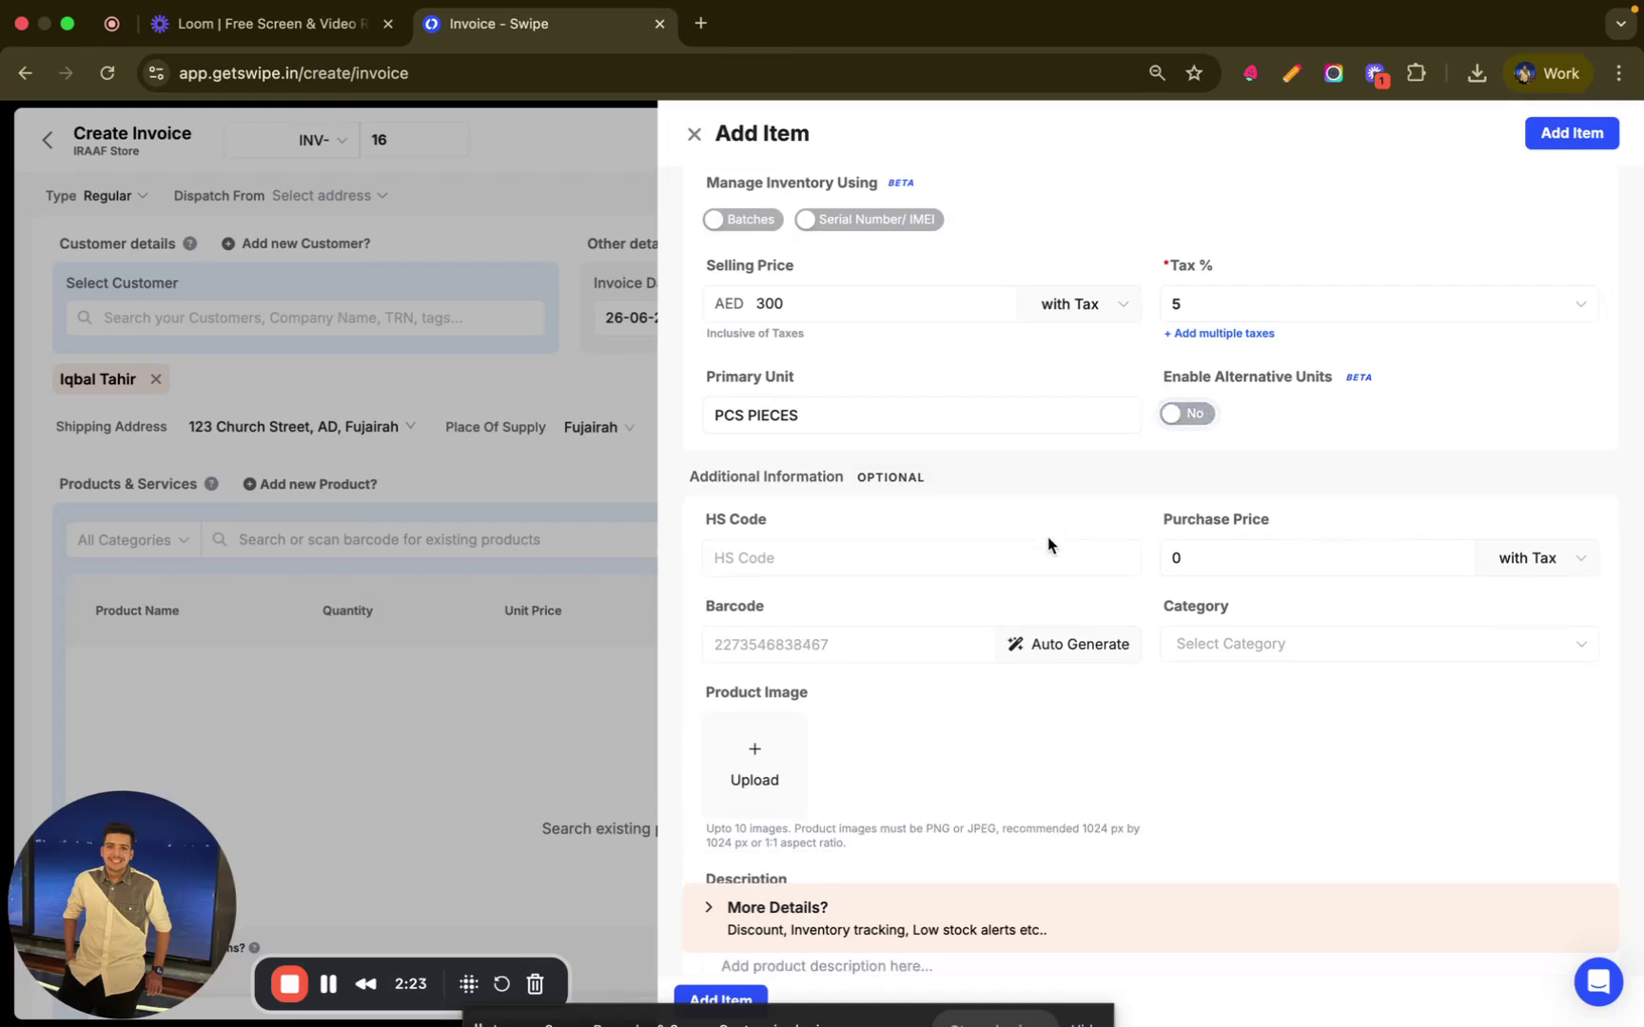
{"action": "scroll", "coordinate": [1046, 544], "scroll_direction": "down", "scroll_amount": 1}
{"action": "scroll", "coordinate": [1050, 545], "scroll_direction": "down", "scroll_amount": 1}
{"action": "left_click", "coordinate": [849, 441]}
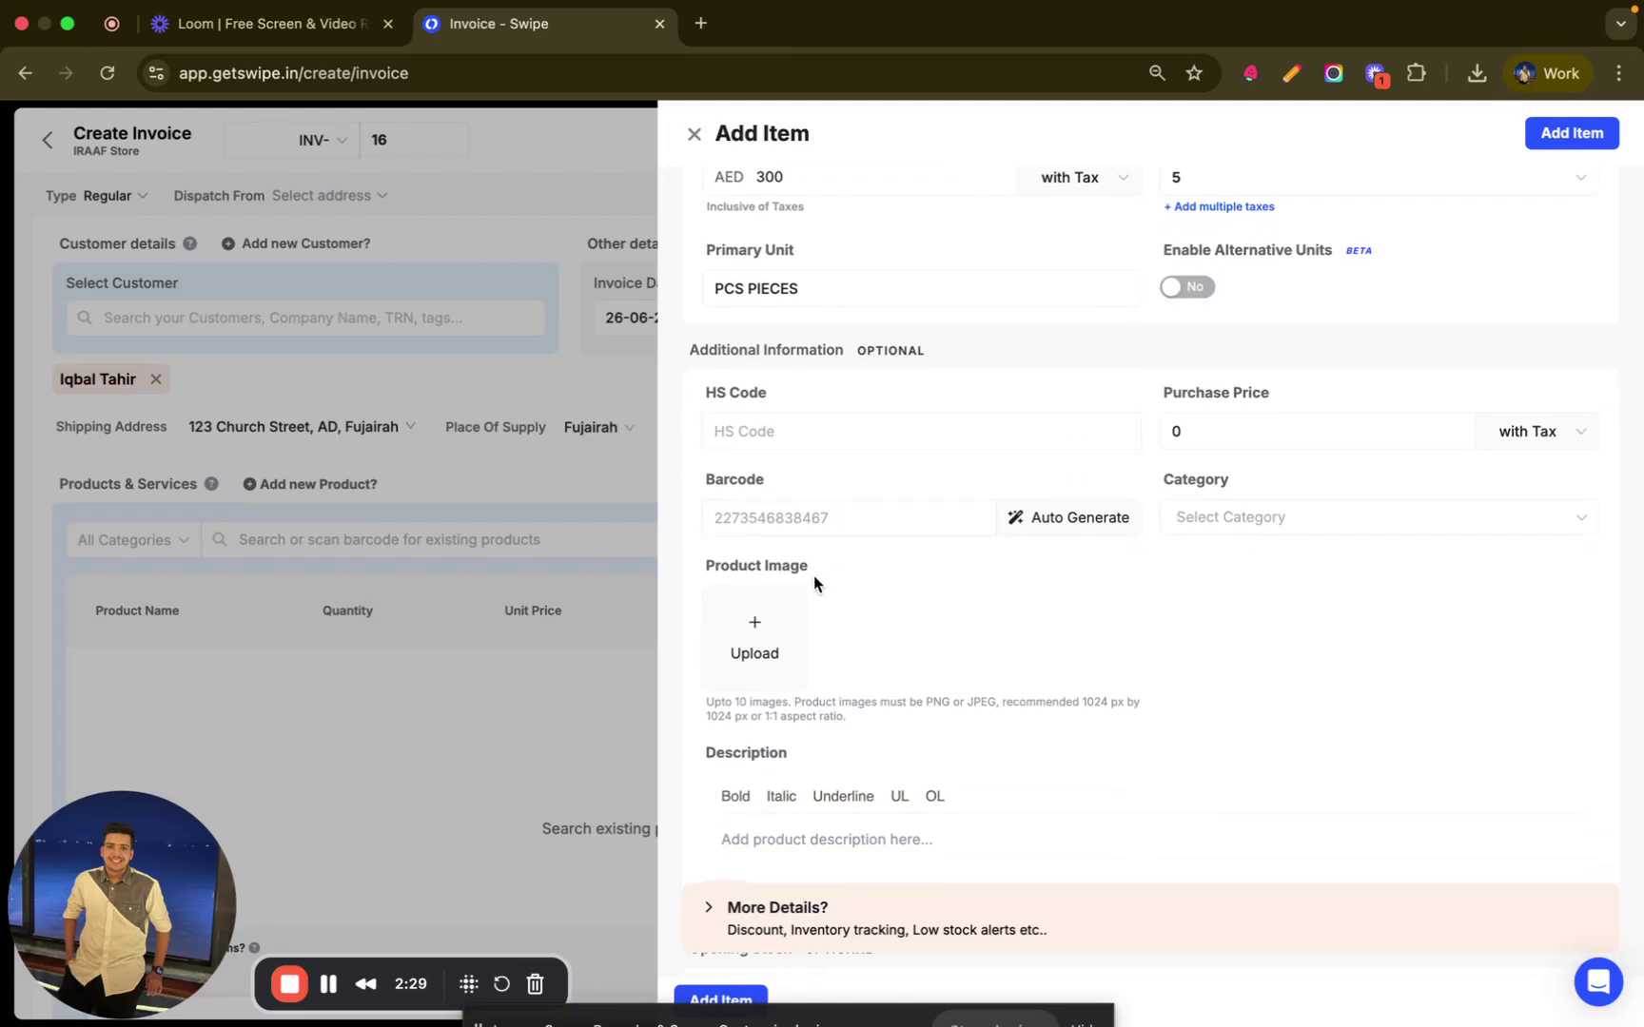
{"action": "scroll", "coordinate": [784, 623], "scroll_direction": "down", "scroll_amount": 2}
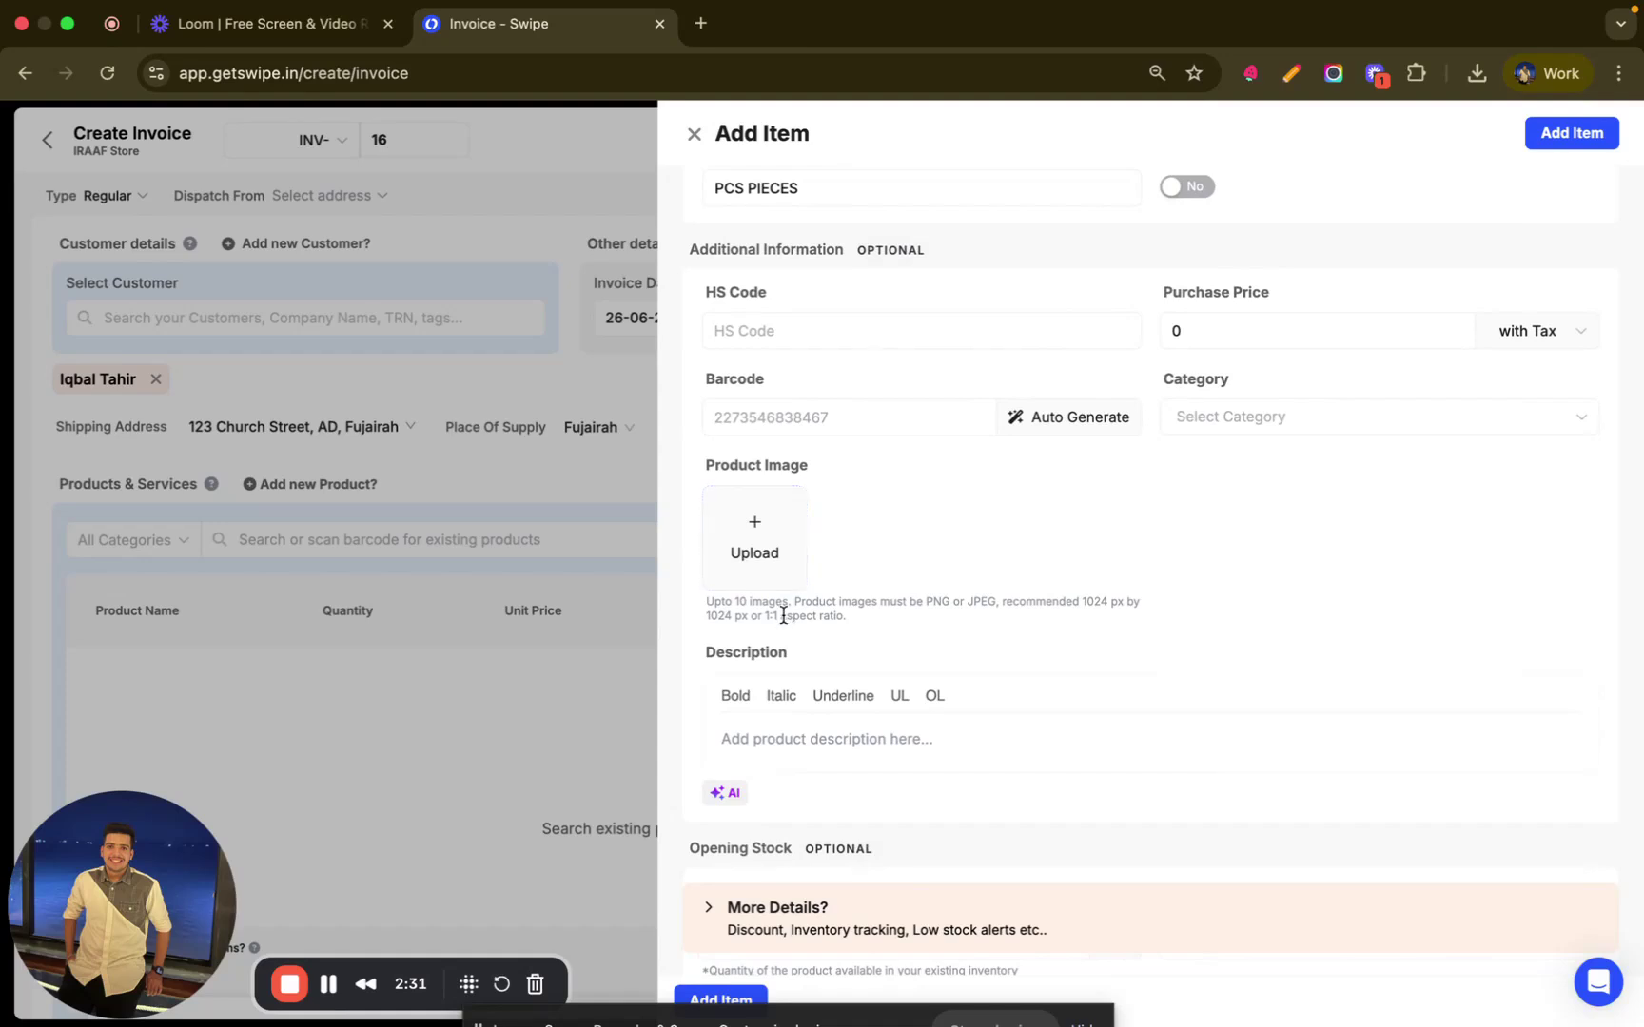
{"action": "scroll", "coordinate": [782, 617], "scroll_direction": "down", "scroll_amount": 2}
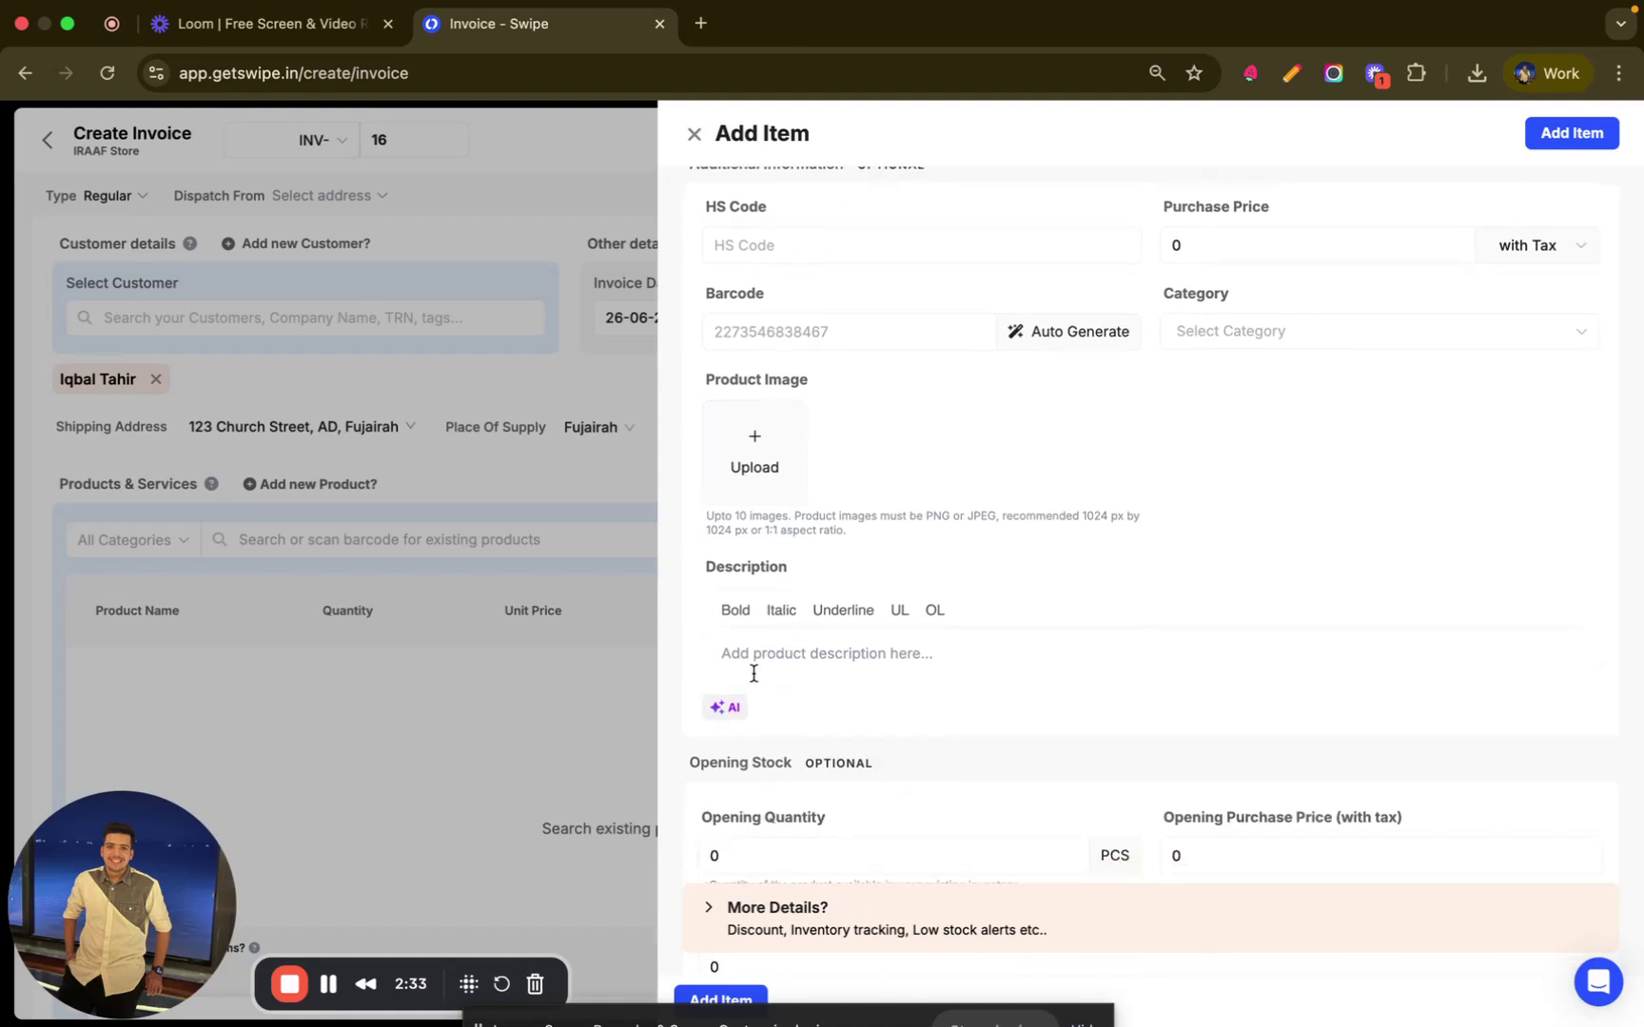
- Insert an AI-generated description of a versatile, sturdy workspace desk
{"action": "left_click", "coordinate": [727, 706]}
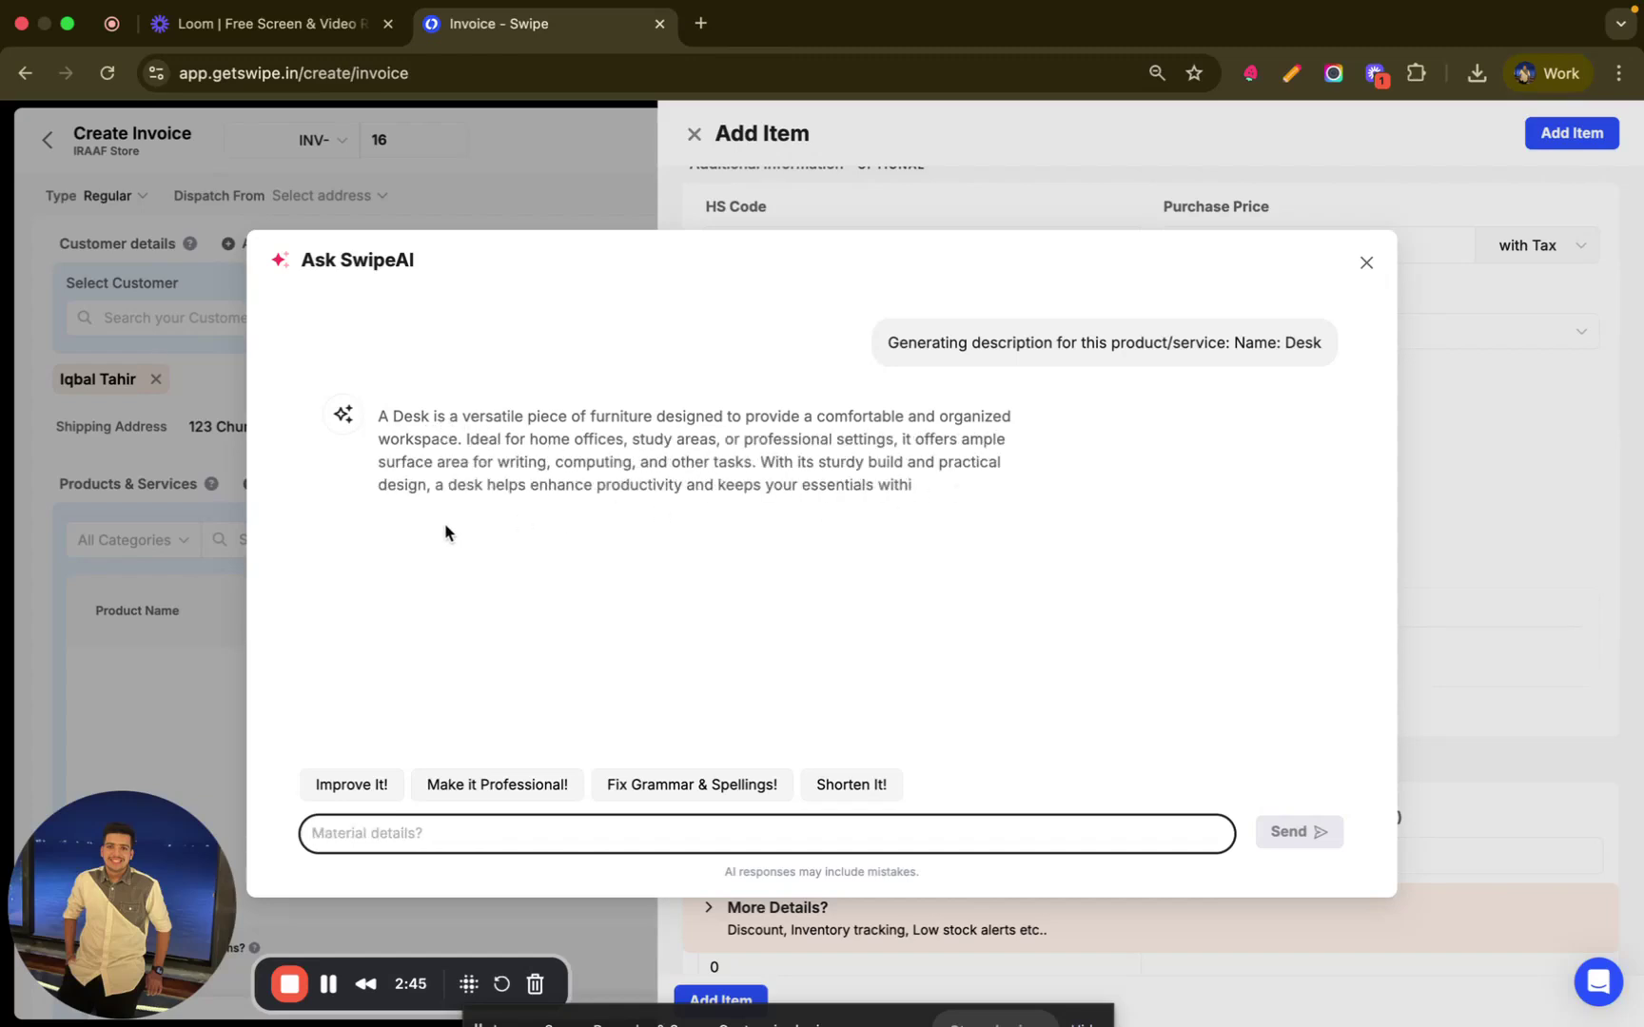
{"action": "left_click", "coordinate": [407, 533]}
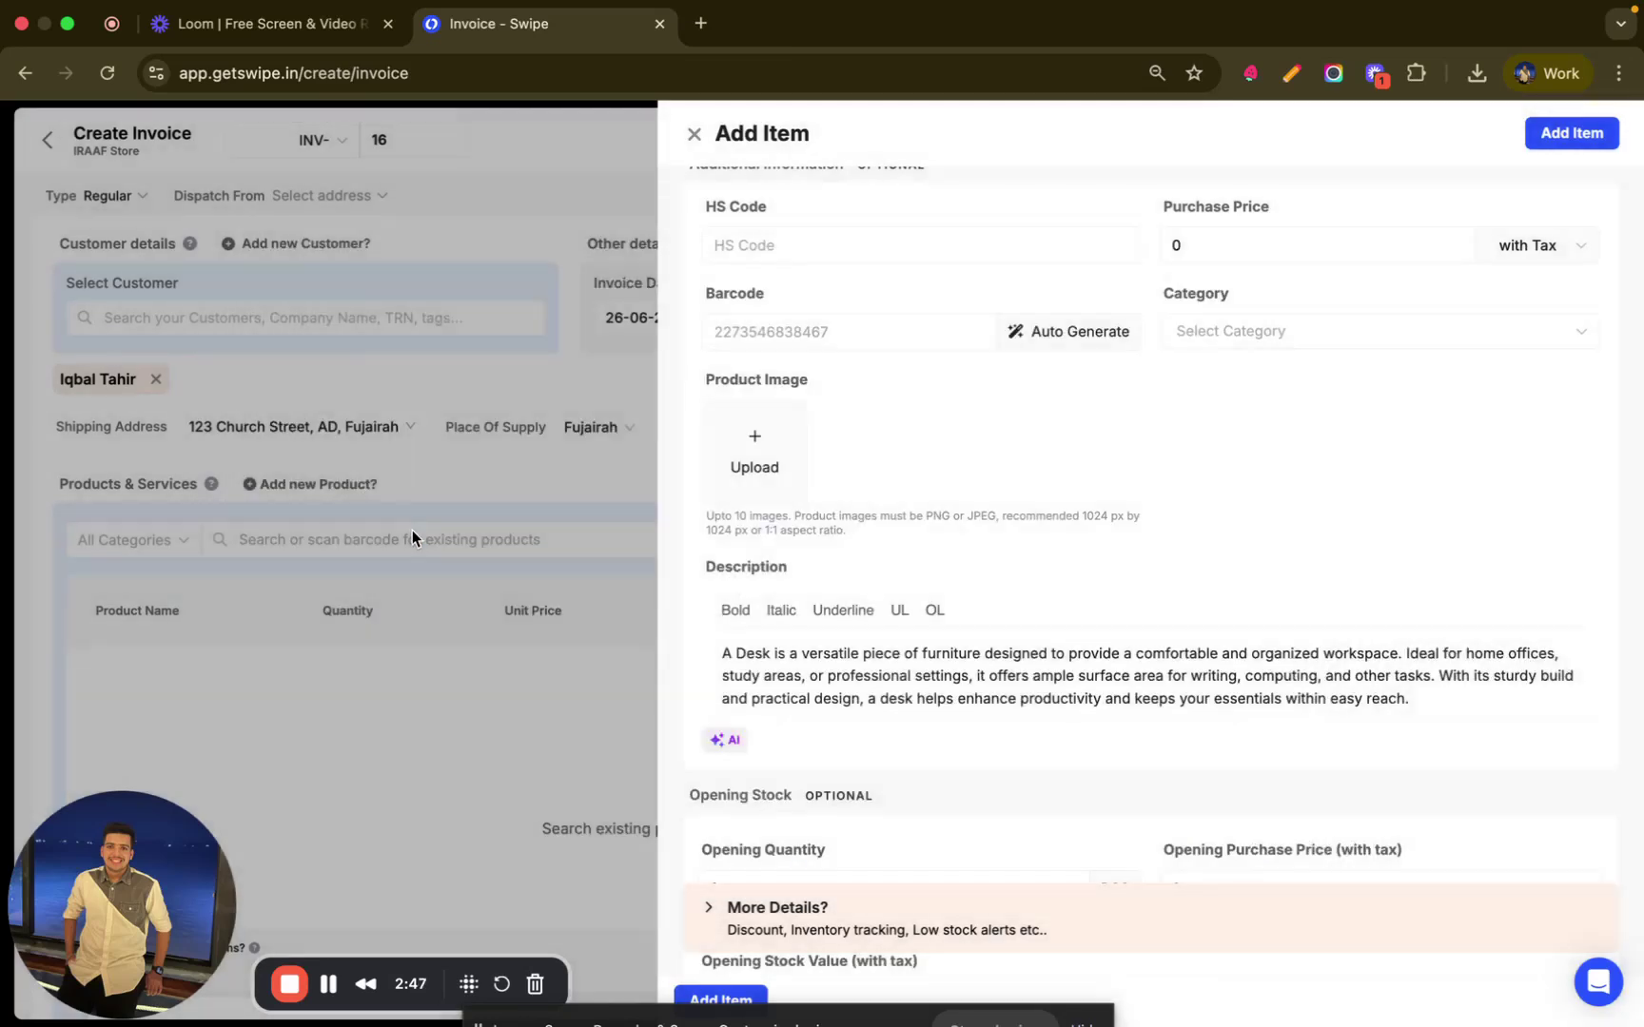
- Give the Desk 1000 PCS opening stock and a 200 low-stock alert, then add it to INV-16
{"action": "scroll", "coordinate": [916, 645], "scroll_direction": "down", "scroll_amount": 3}
{"action": "left_click", "coordinate": [783, 708]}
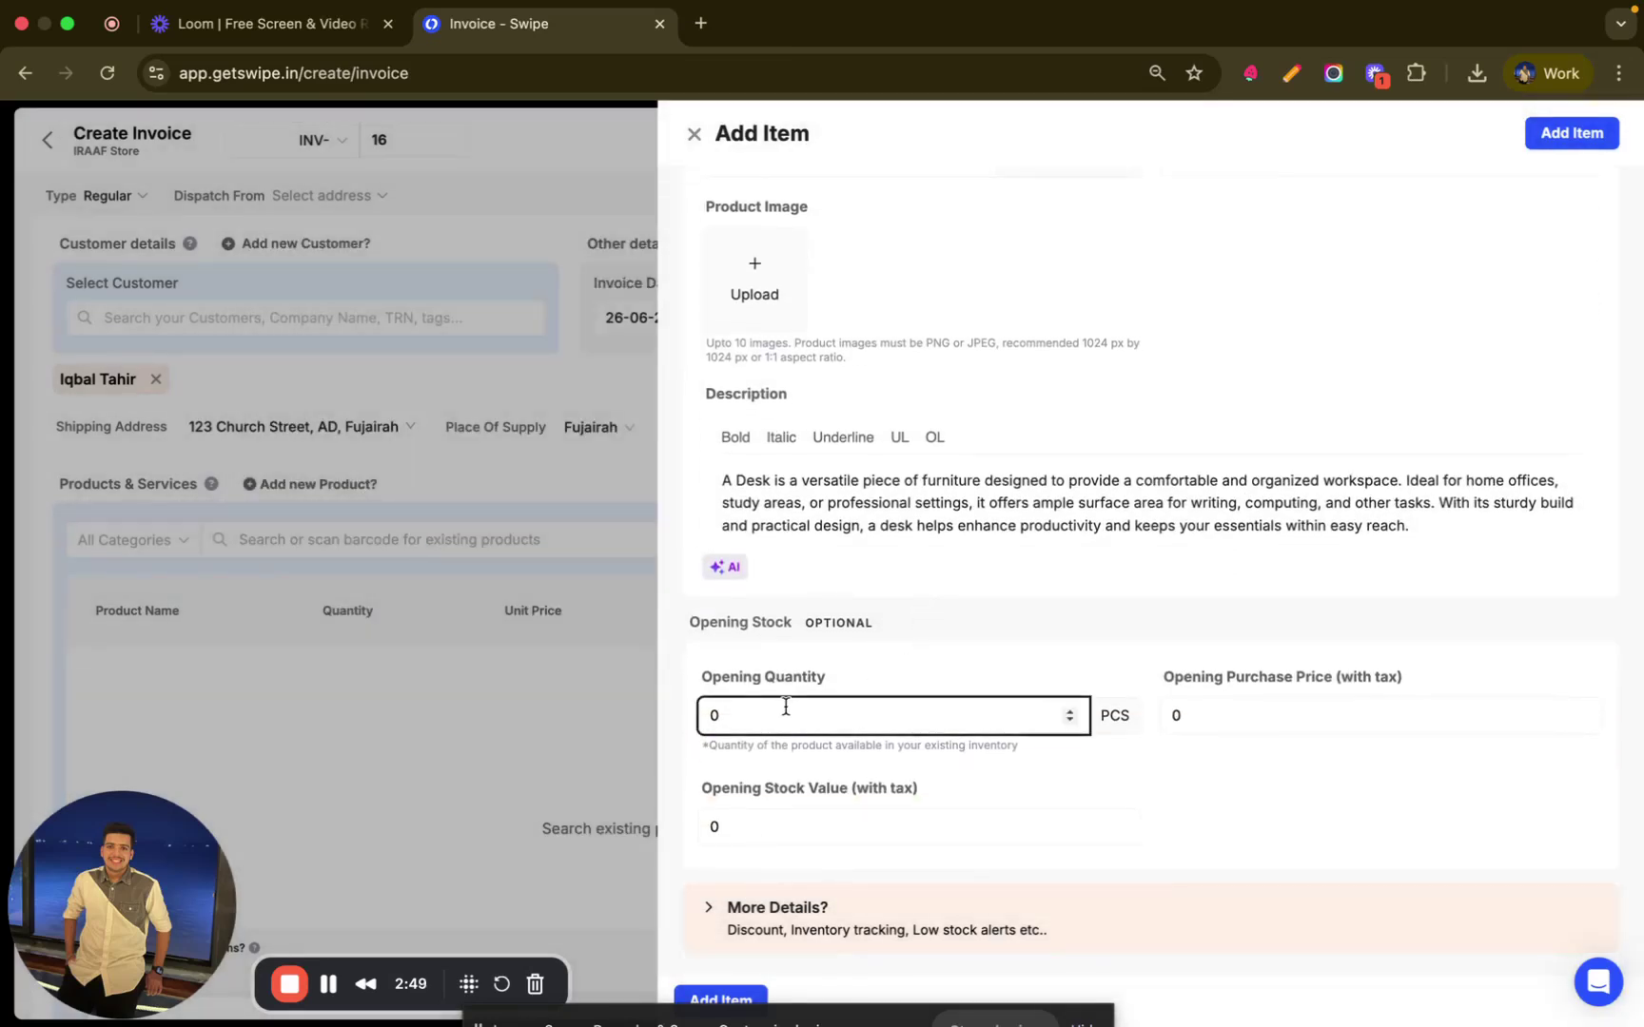
{"action": "key", "text": "BackSpace"}
{"action": "type", "text": "1000"}
{"action": "left_click", "coordinate": [711, 915]}
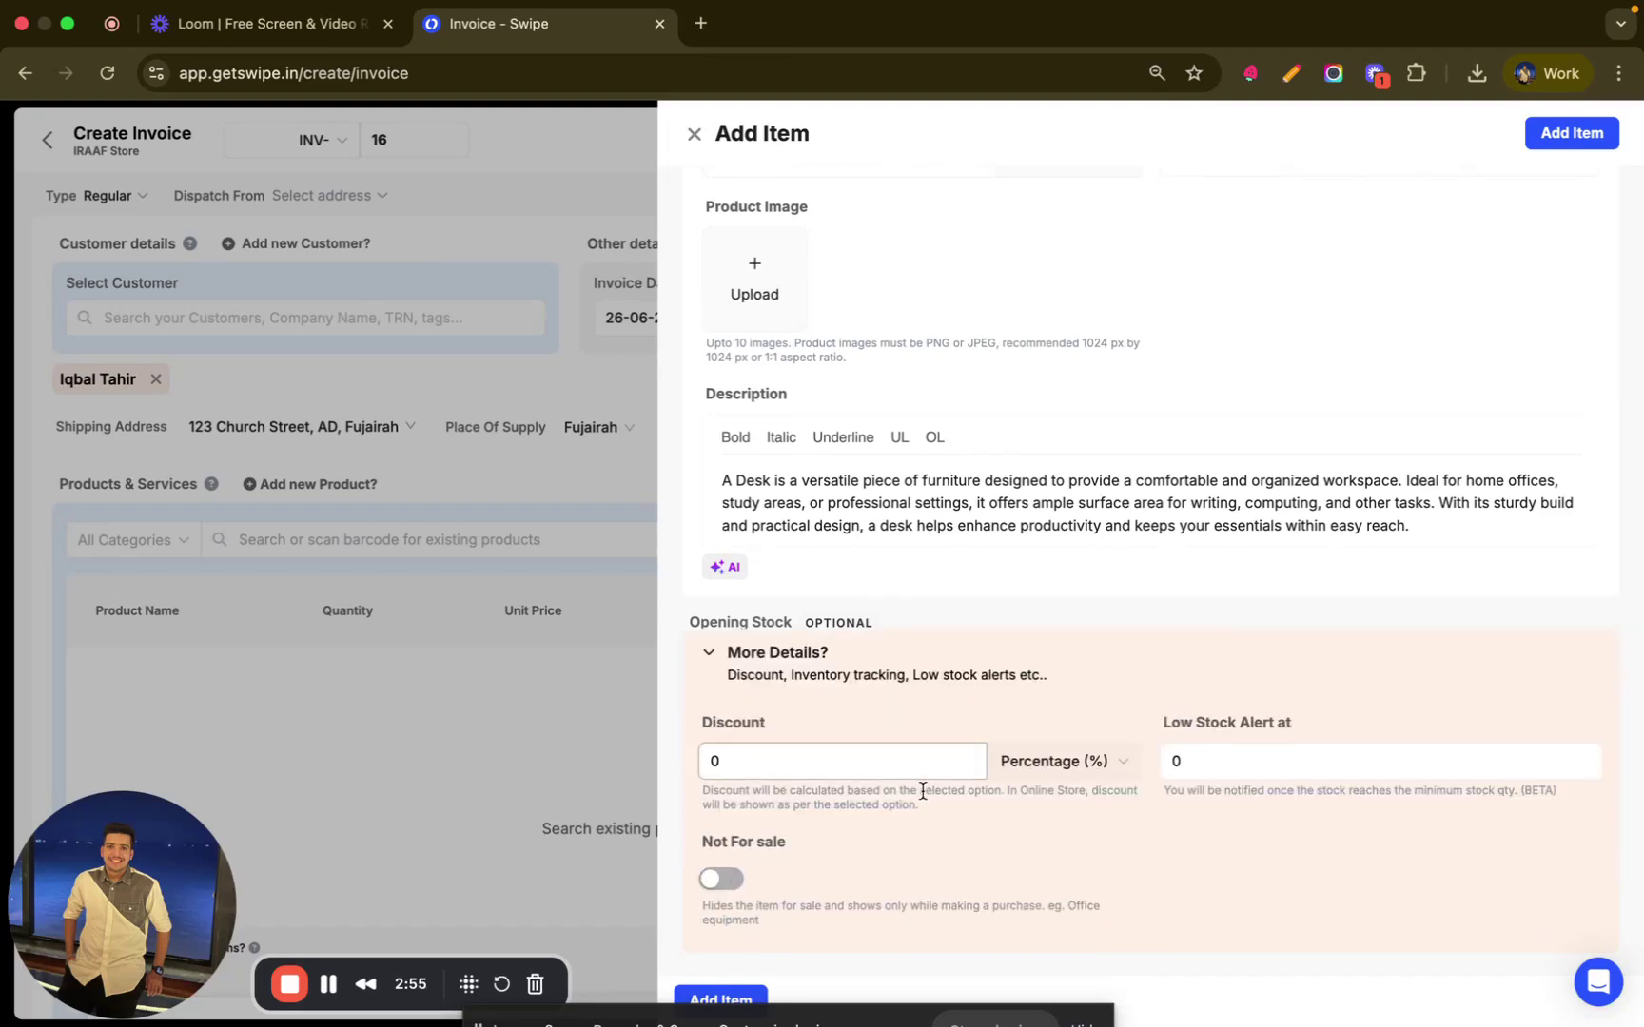
{"action": "left_click", "coordinate": [1182, 760]}
{"action": "key", "text": "BackSpace"}
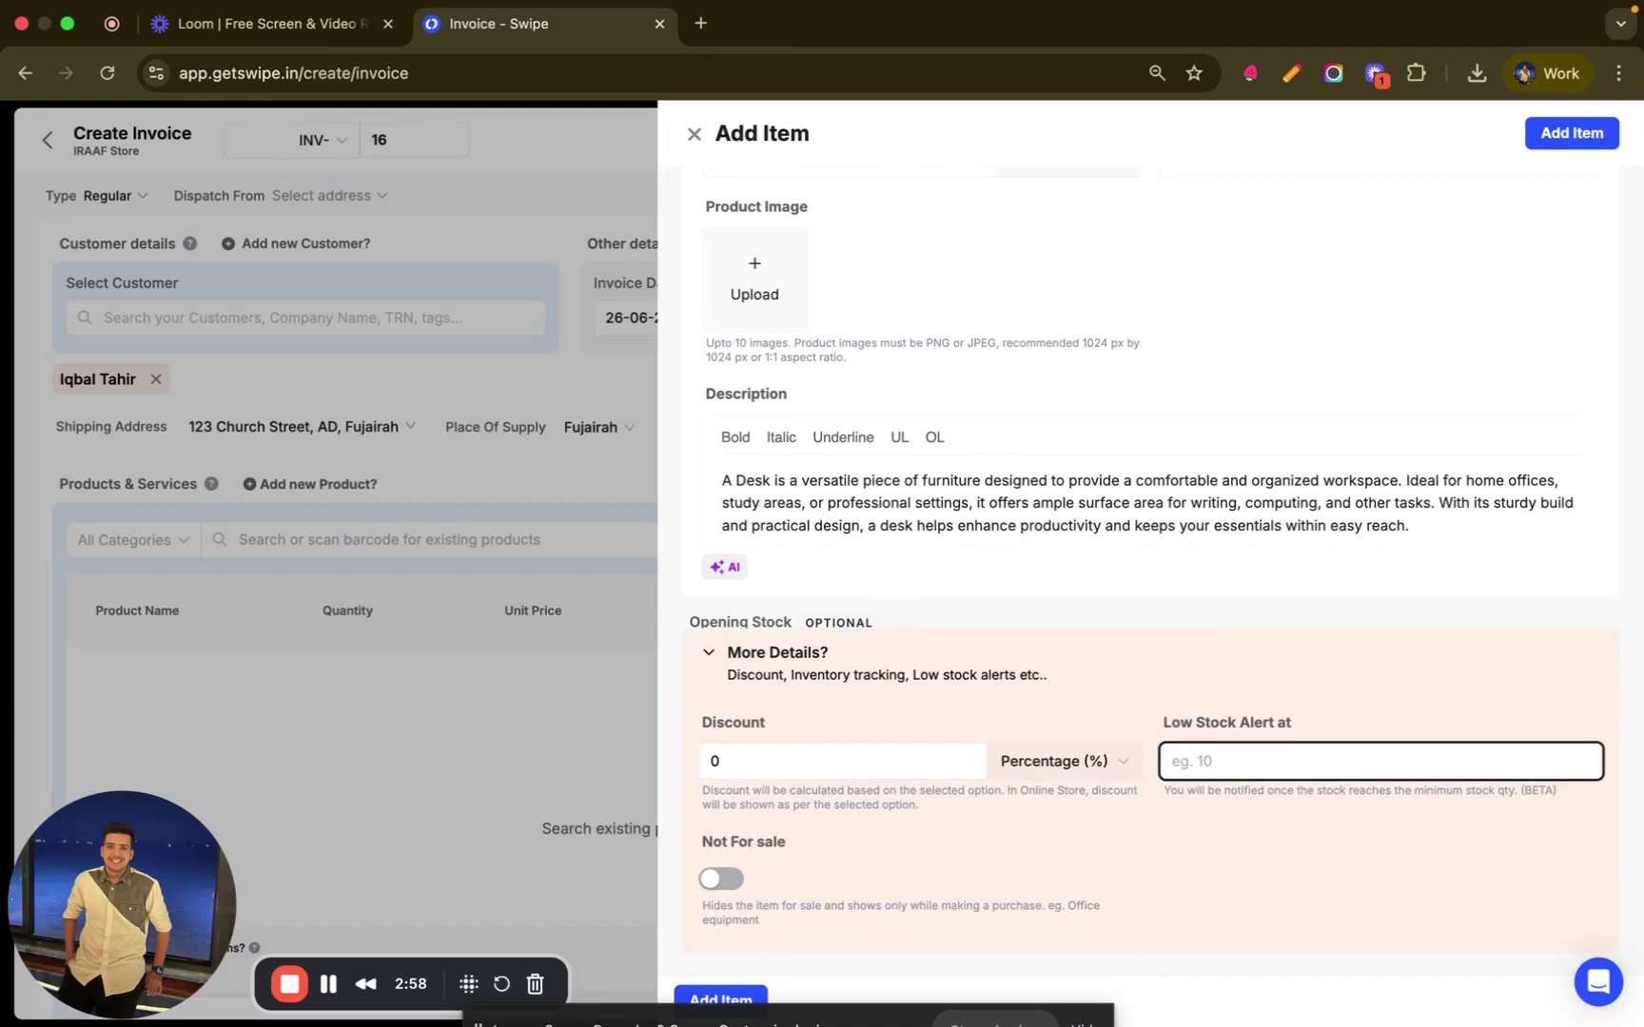
{"action": "type", "text": "200"}
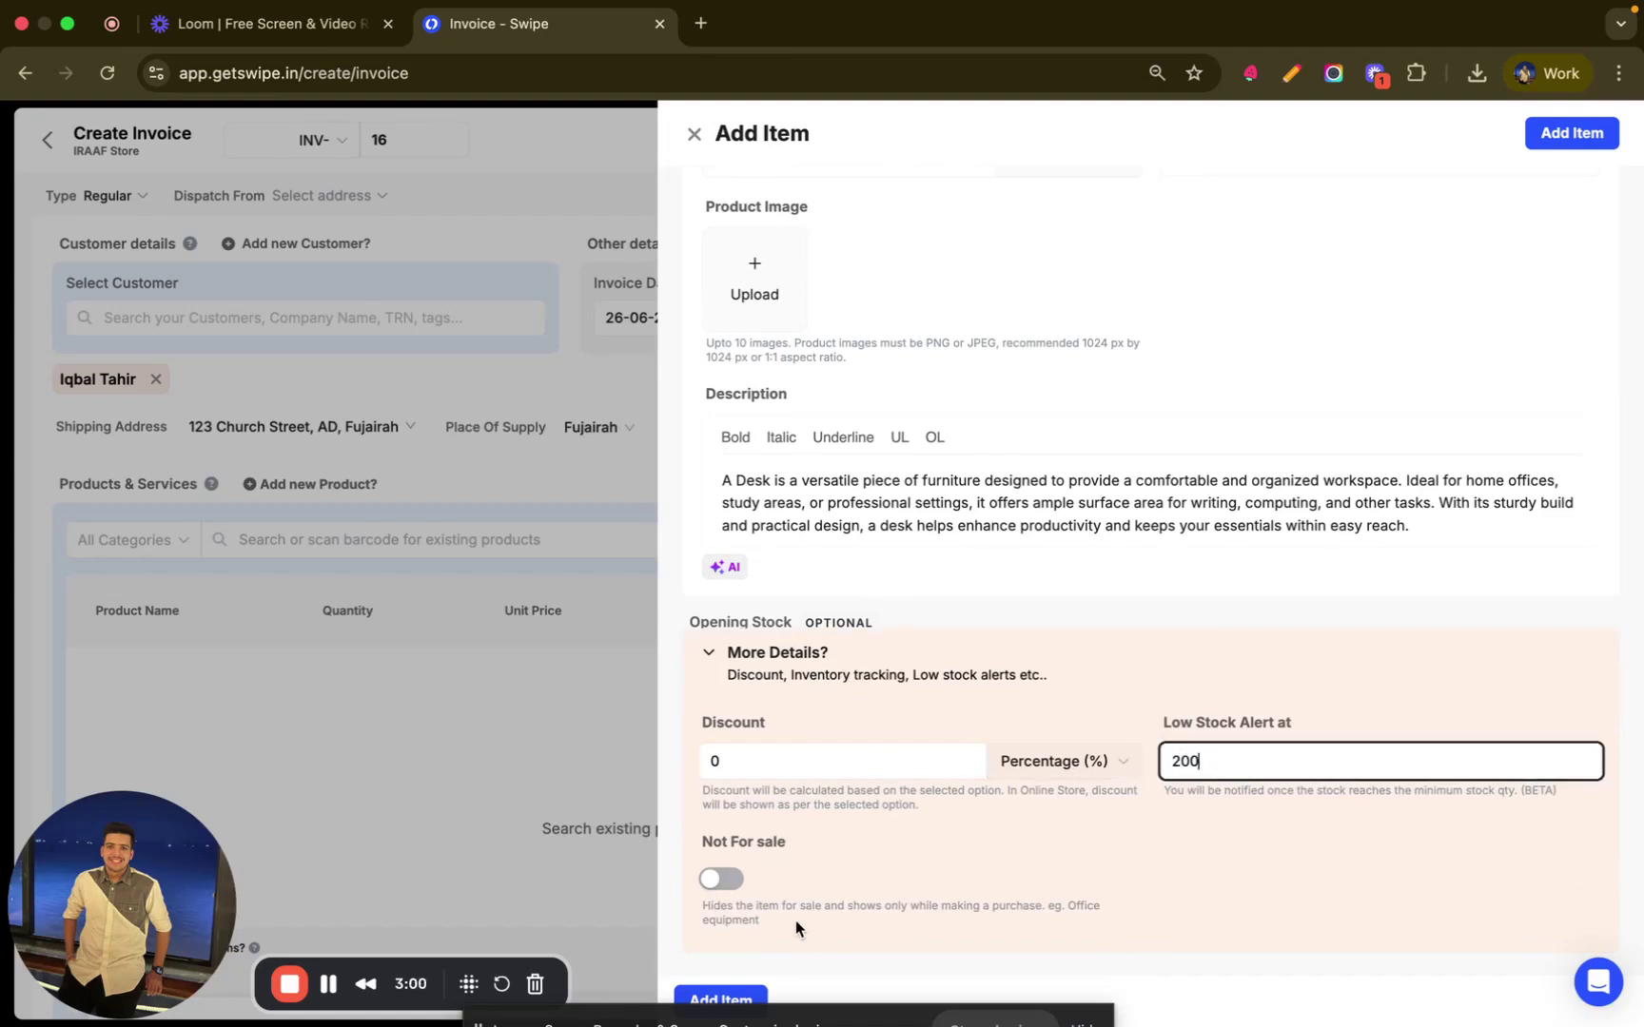
{"action": "left_click", "coordinate": [723, 999]}
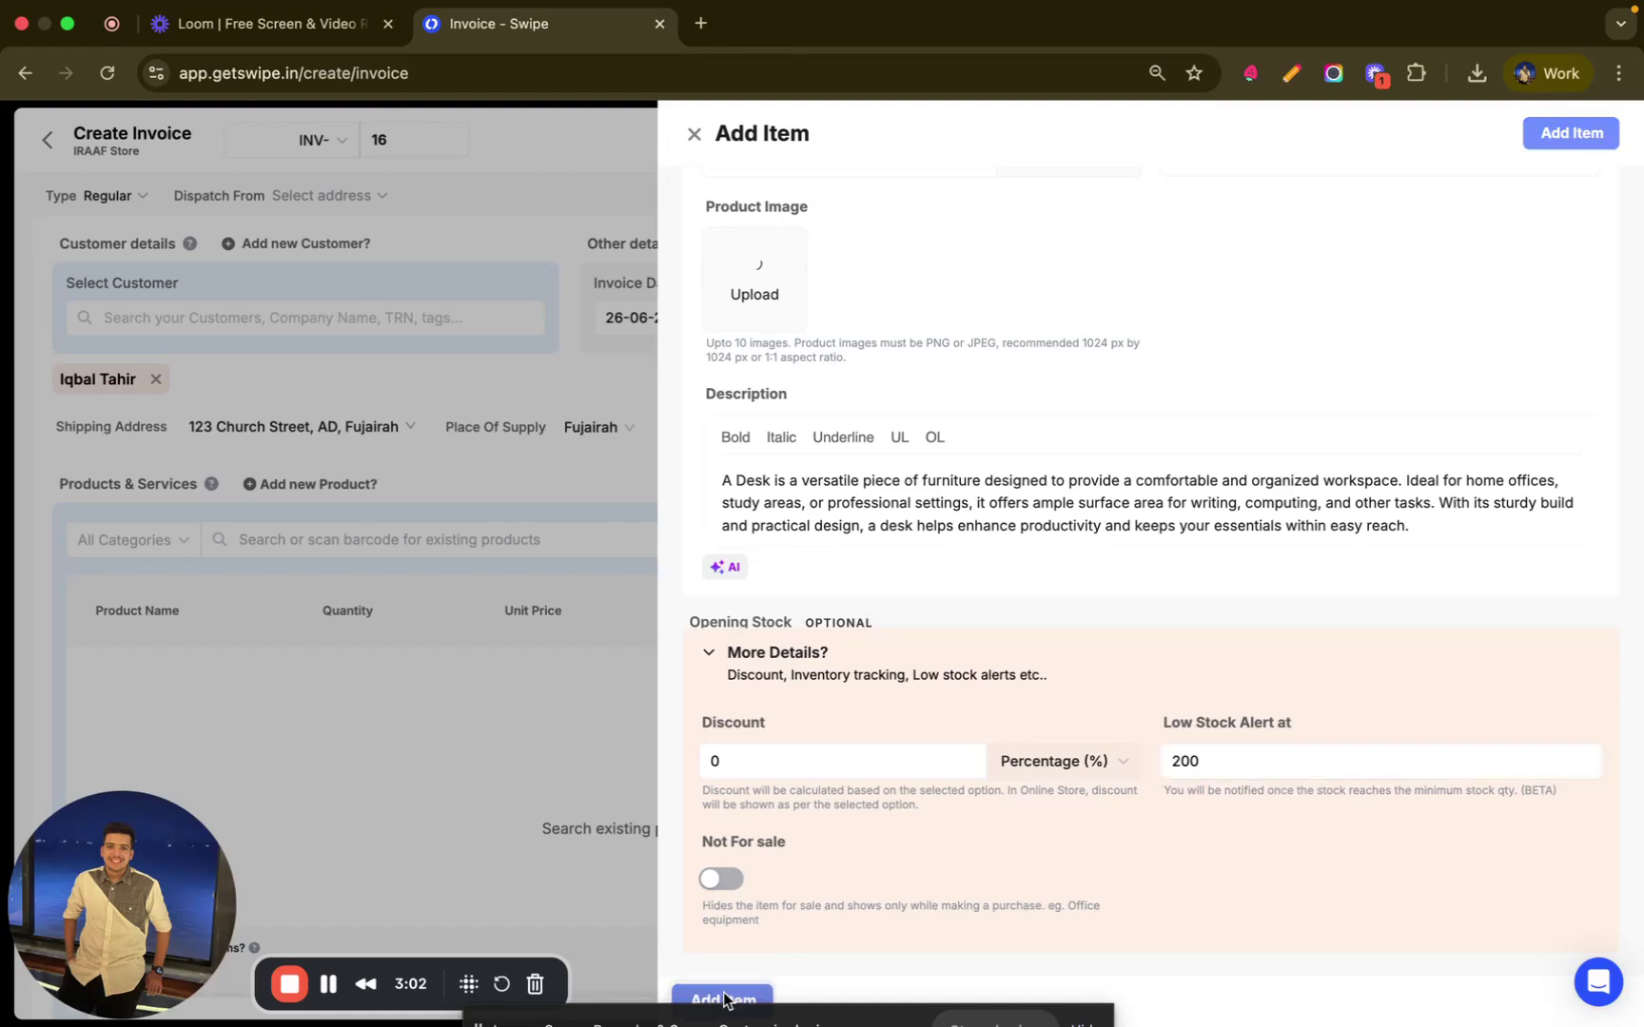
{"action": "scroll", "coordinate": [748, 814], "scroll_direction": "down", "scroll_amount": 1}
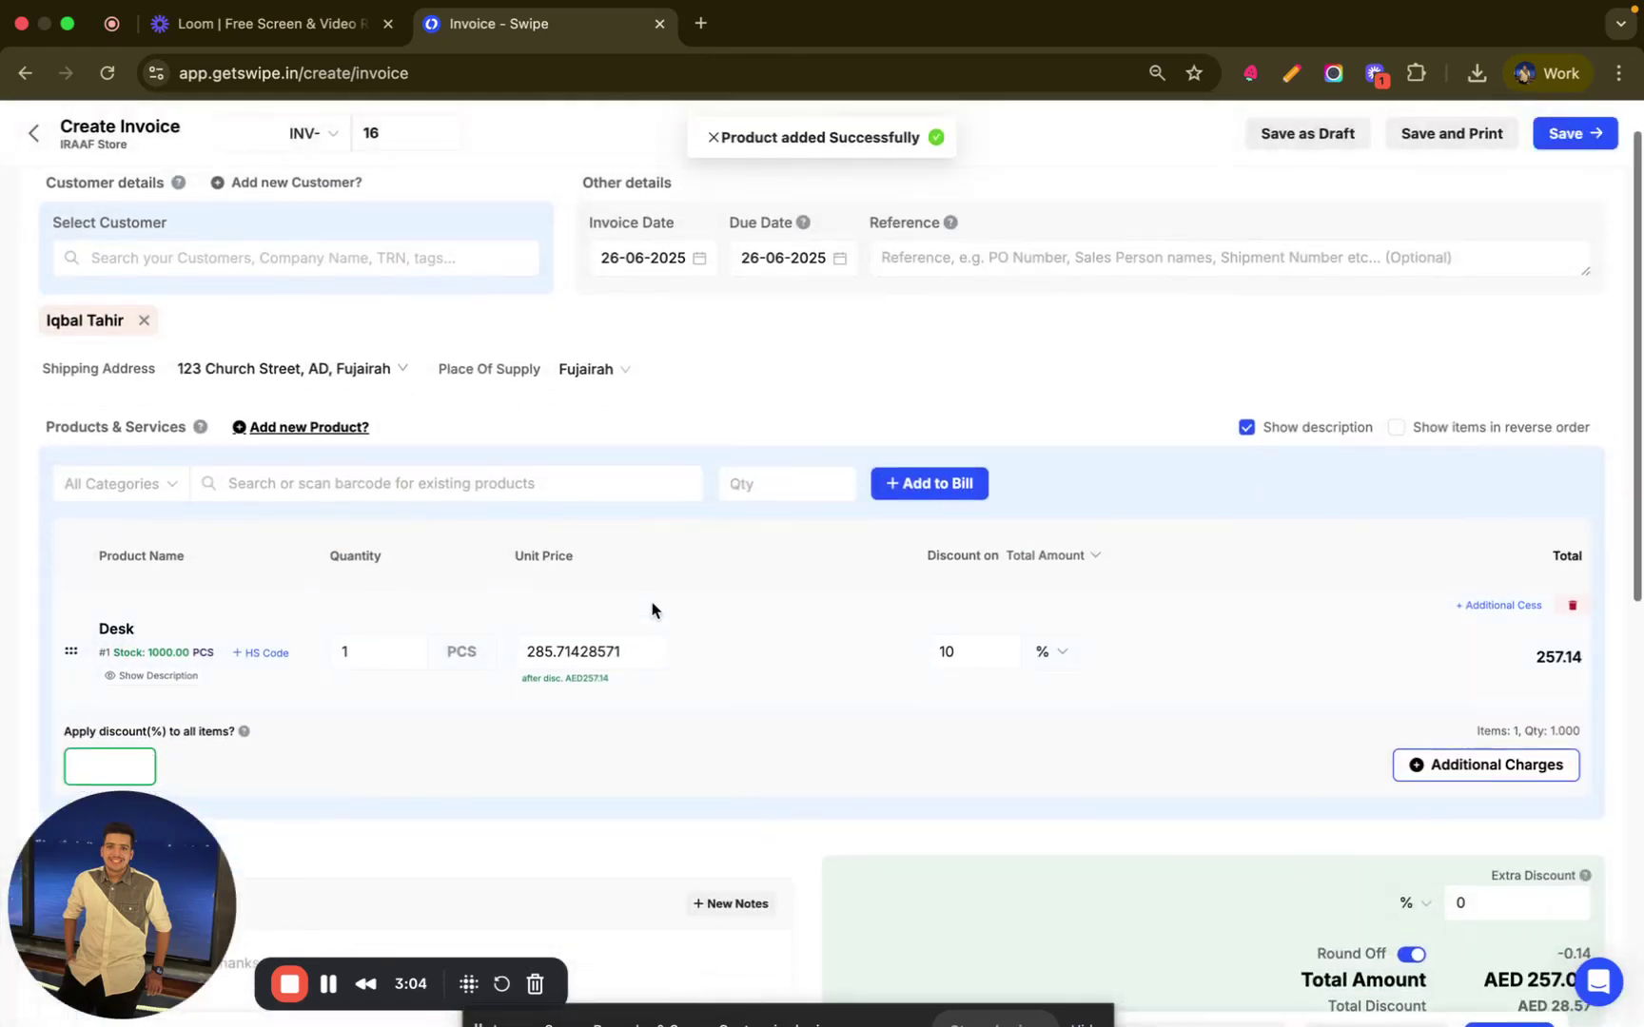
- Re-enter the Desk line's discount, keeping it at 10%
{"action": "left_click", "coordinate": [961, 651]}
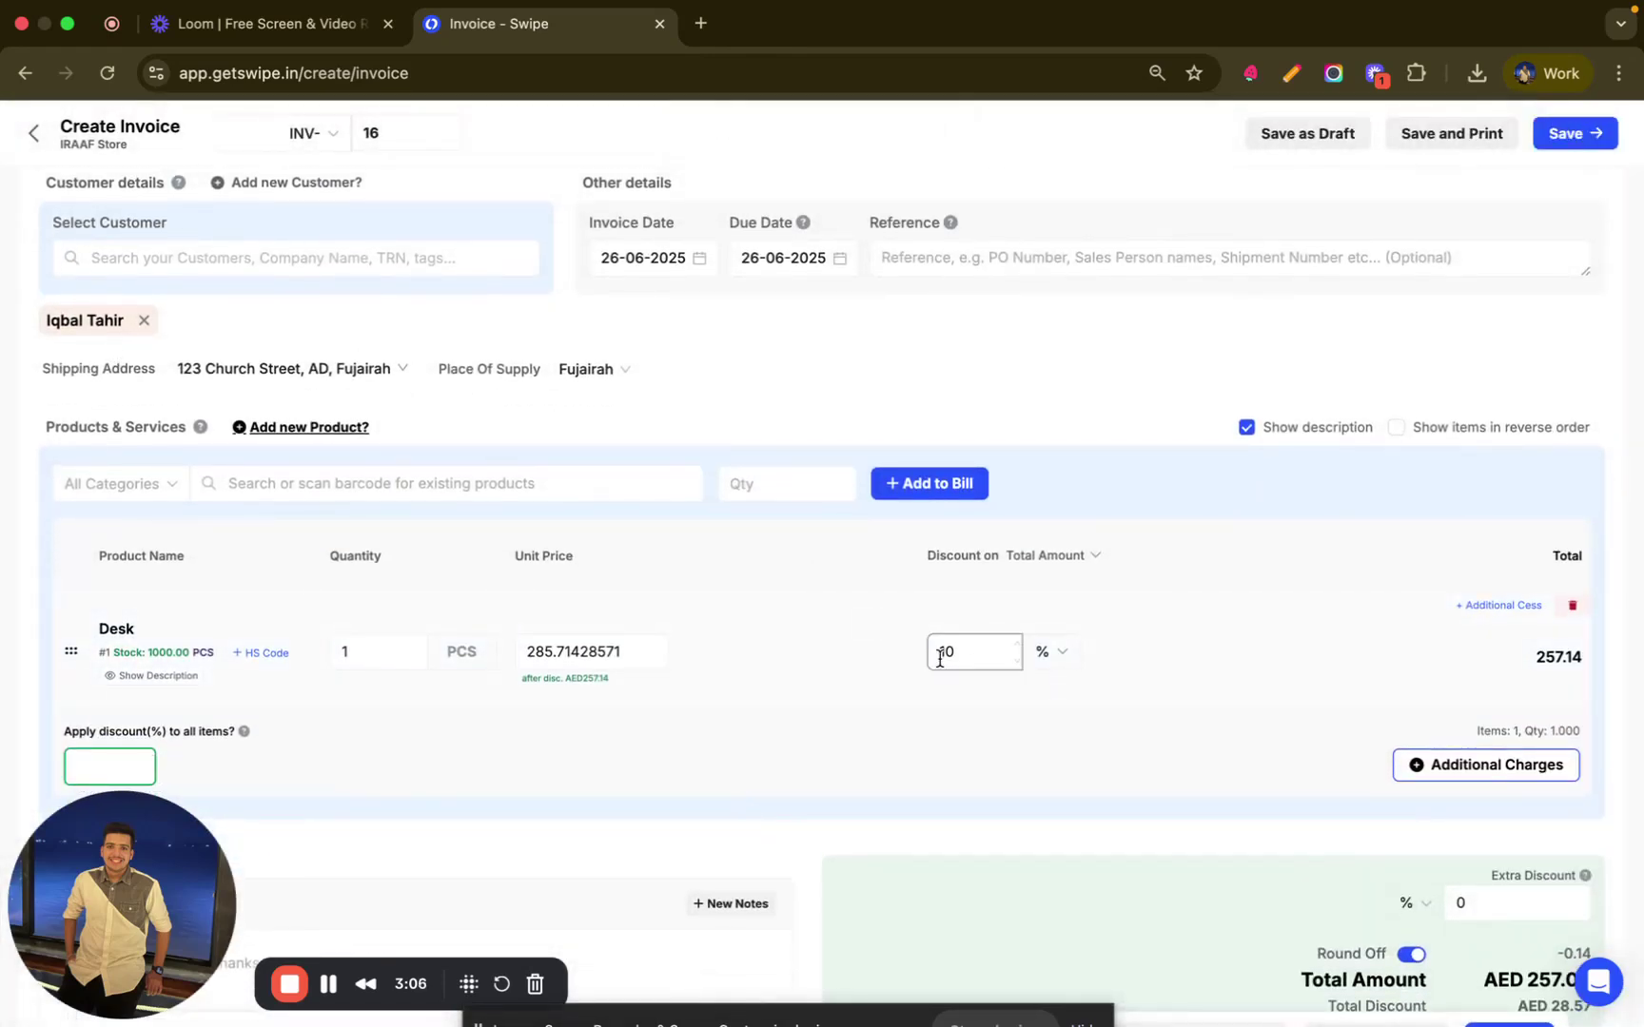
{"action": "key", "text": "BackSpace"}
{"action": "type", "text": "0"}
{"action": "left_click", "coordinate": [950, 689]}
- Set the invoice's extra discount to 5%, bringing the total to AED 244.00
{"action": "scroll", "coordinate": [949, 689], "scroll_direction": "down", "scroll_amount": 1}
{"action": "scroll", "coordinate": [950, 681], "scroll_direction": "down", "scroll_amount": 5}
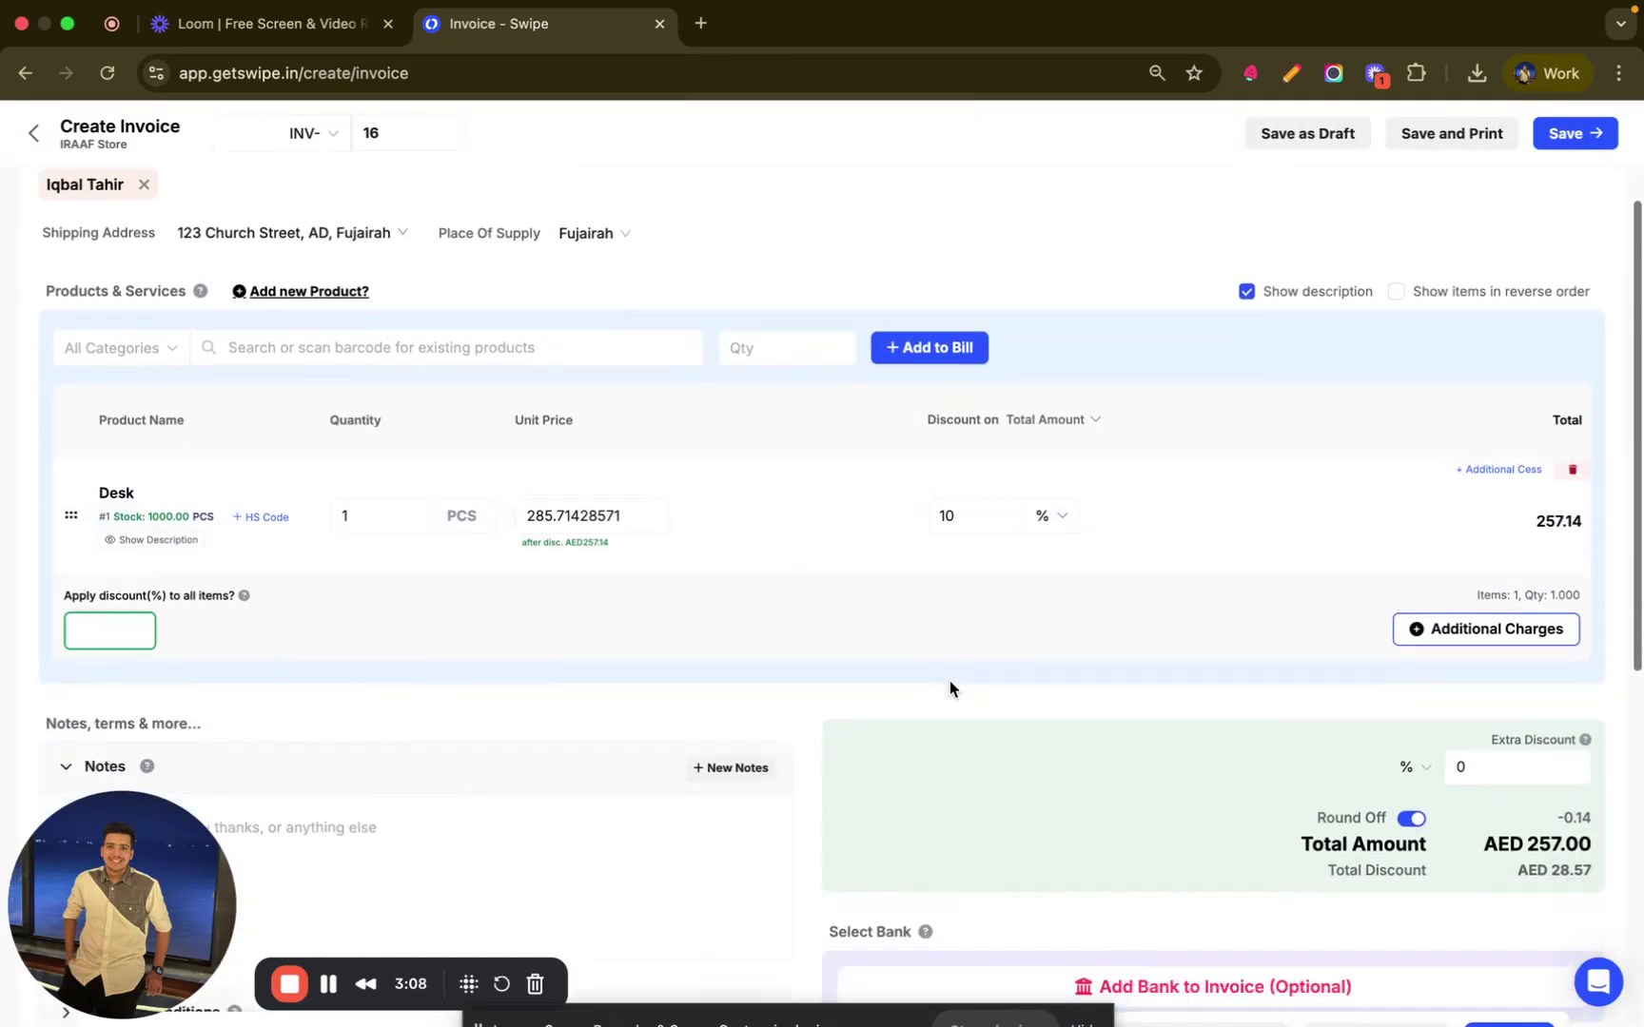
{"action": "scroll", "coordinate": [949, 681], "scroll_direction": "down", "scroll_amount": 1}
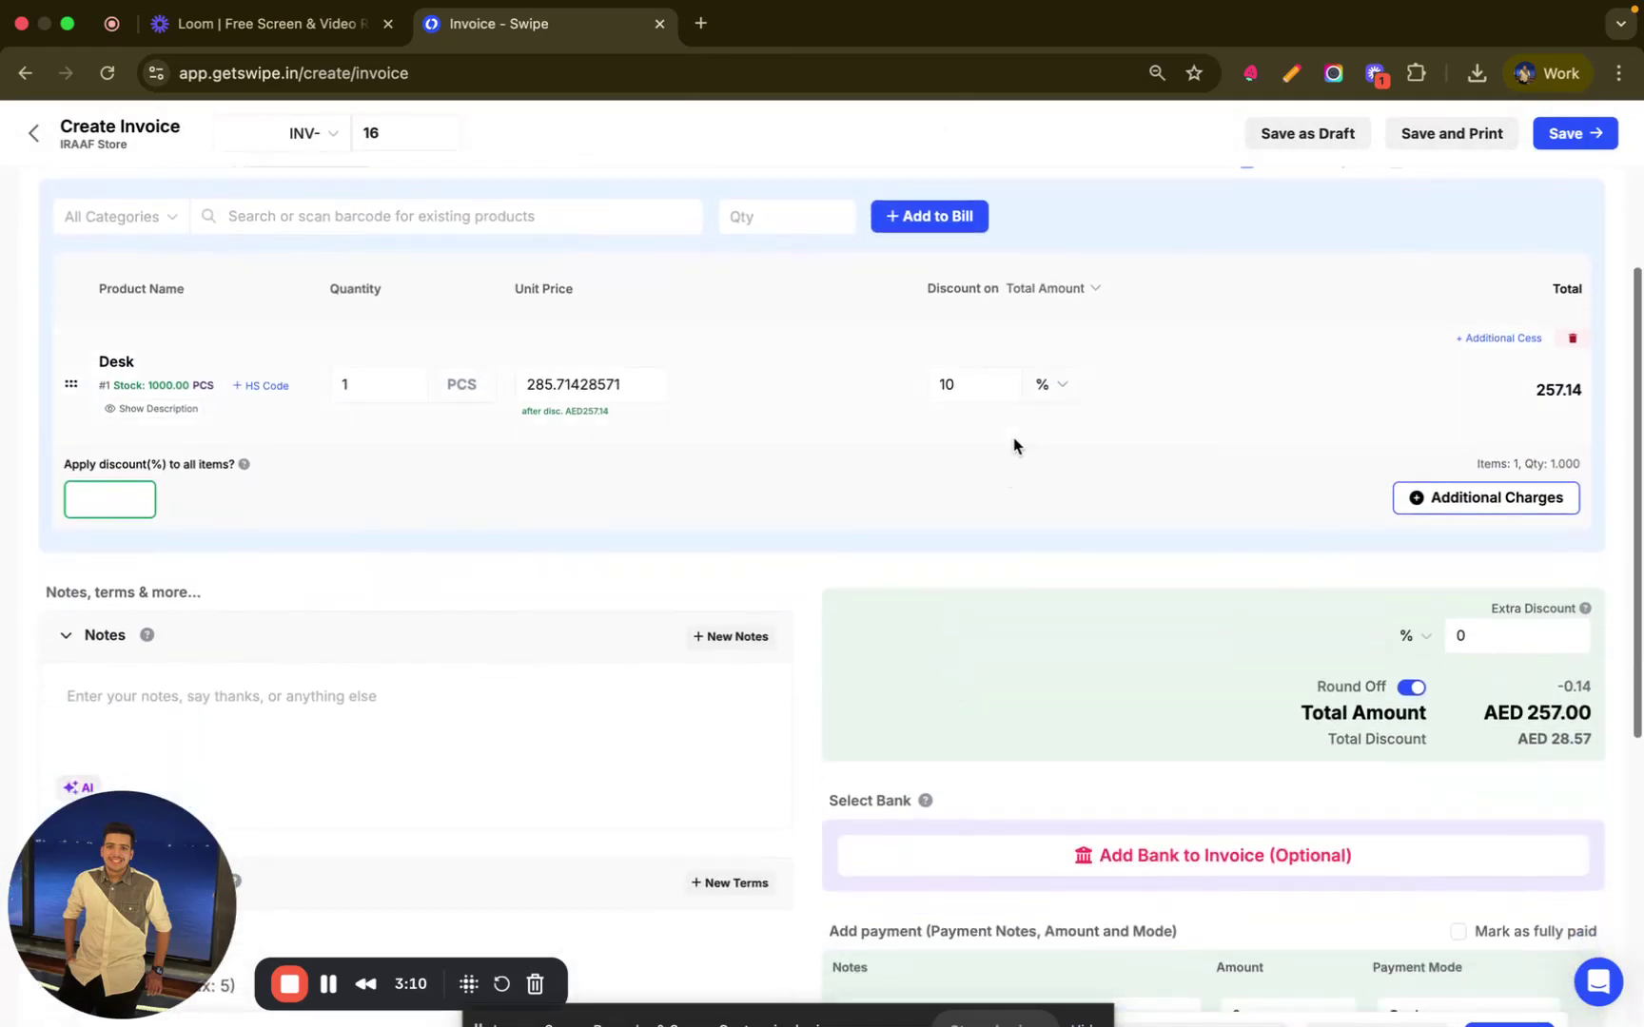
{"action": "left_click", "coordinate": [1491, 635]}
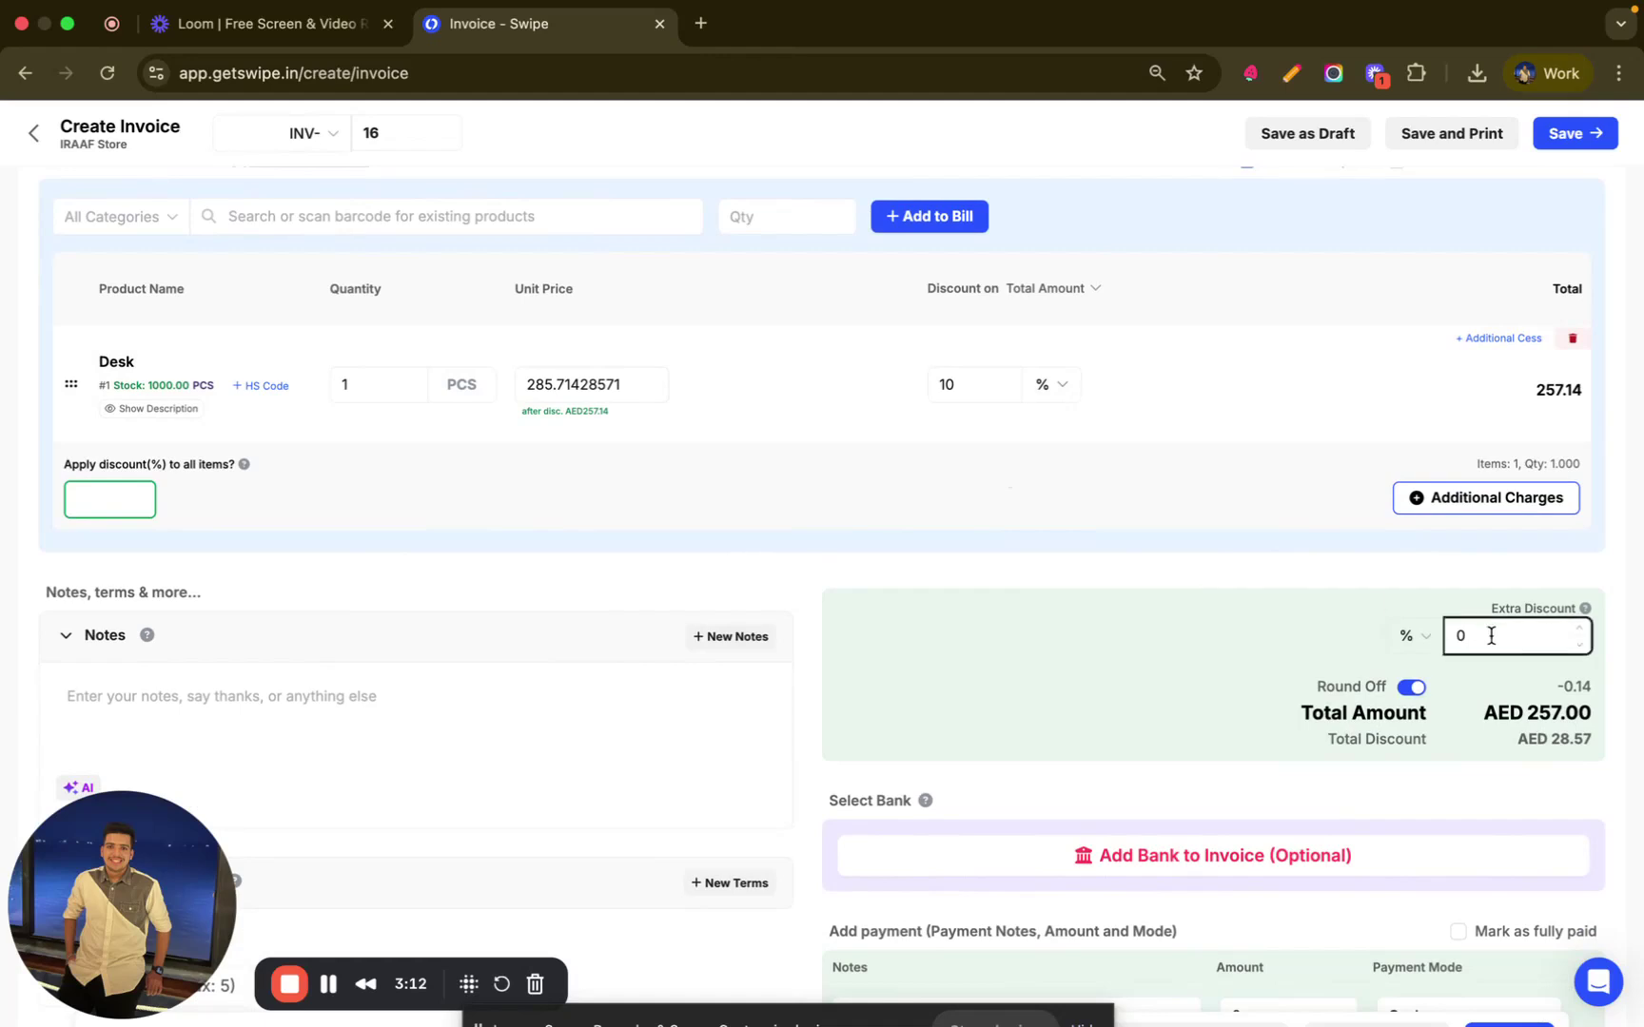
{"action": "key", "text": "BackSpace"}
{"action": "type", "text": "5"}
{"action": "left_click", "coordinate": [1338, 600]}
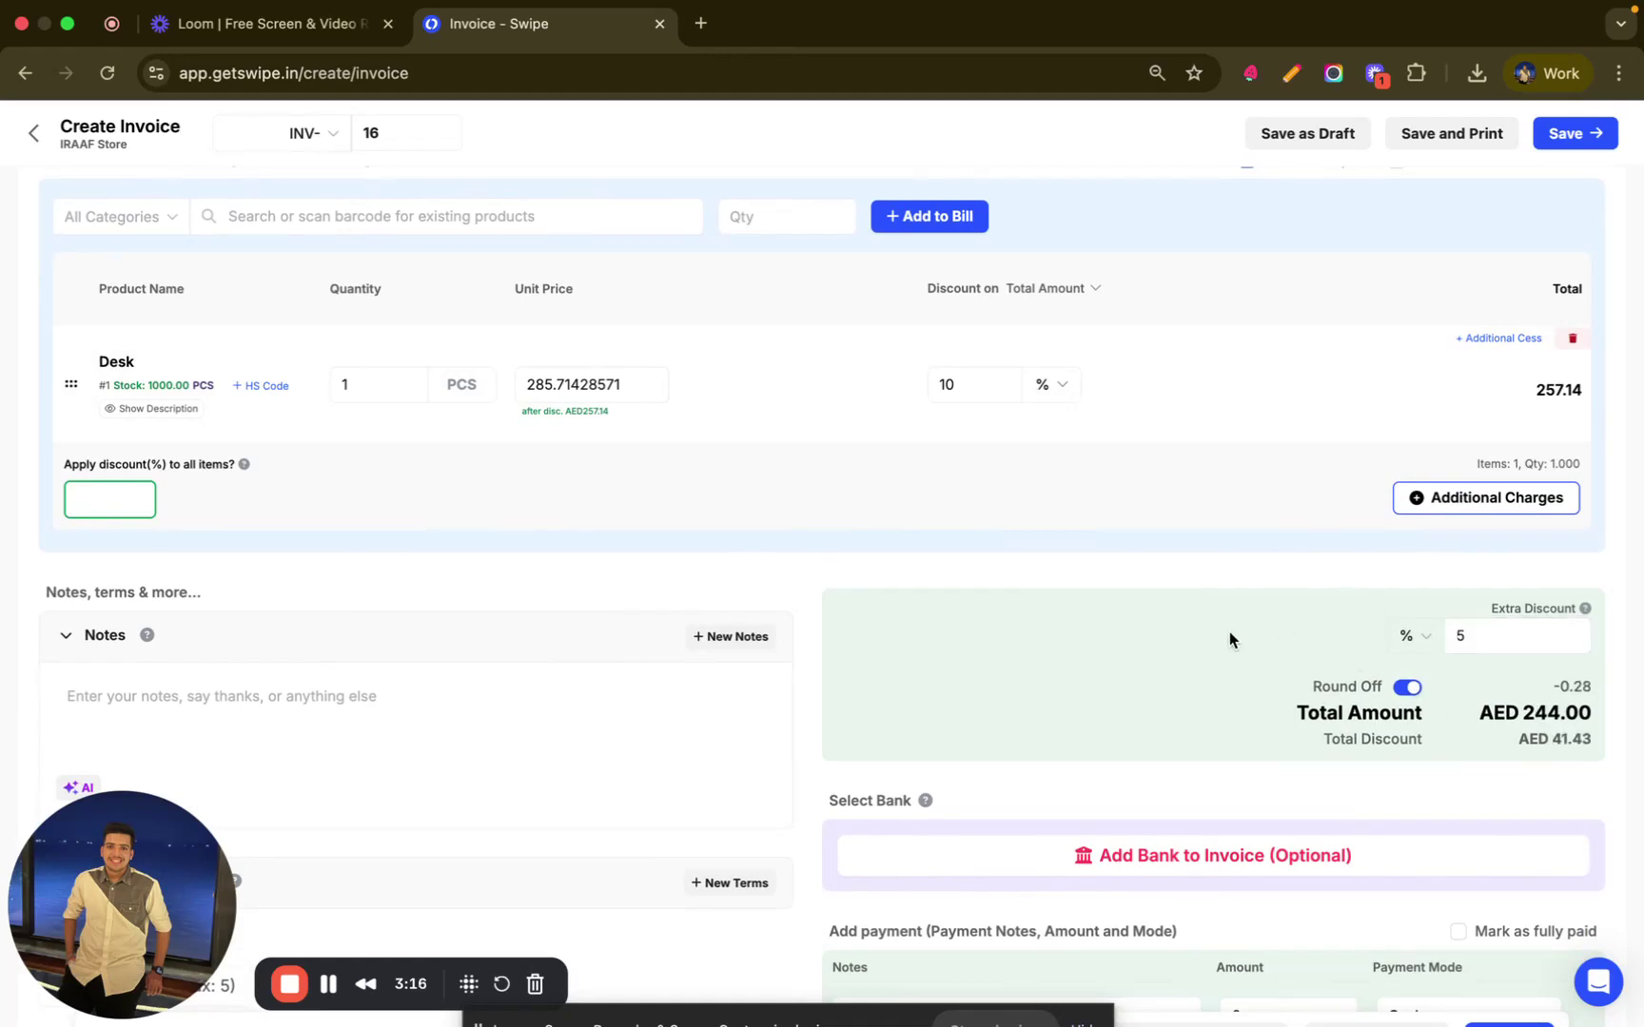
{"action": "scroll", "coordinate": [1229, 632], "scroll_direction": "down", "scroll_amount": 3}
{"action": "scroll", "coordinate": [650, 592], "scroll_direction": "down", "scroll_amount": 1}
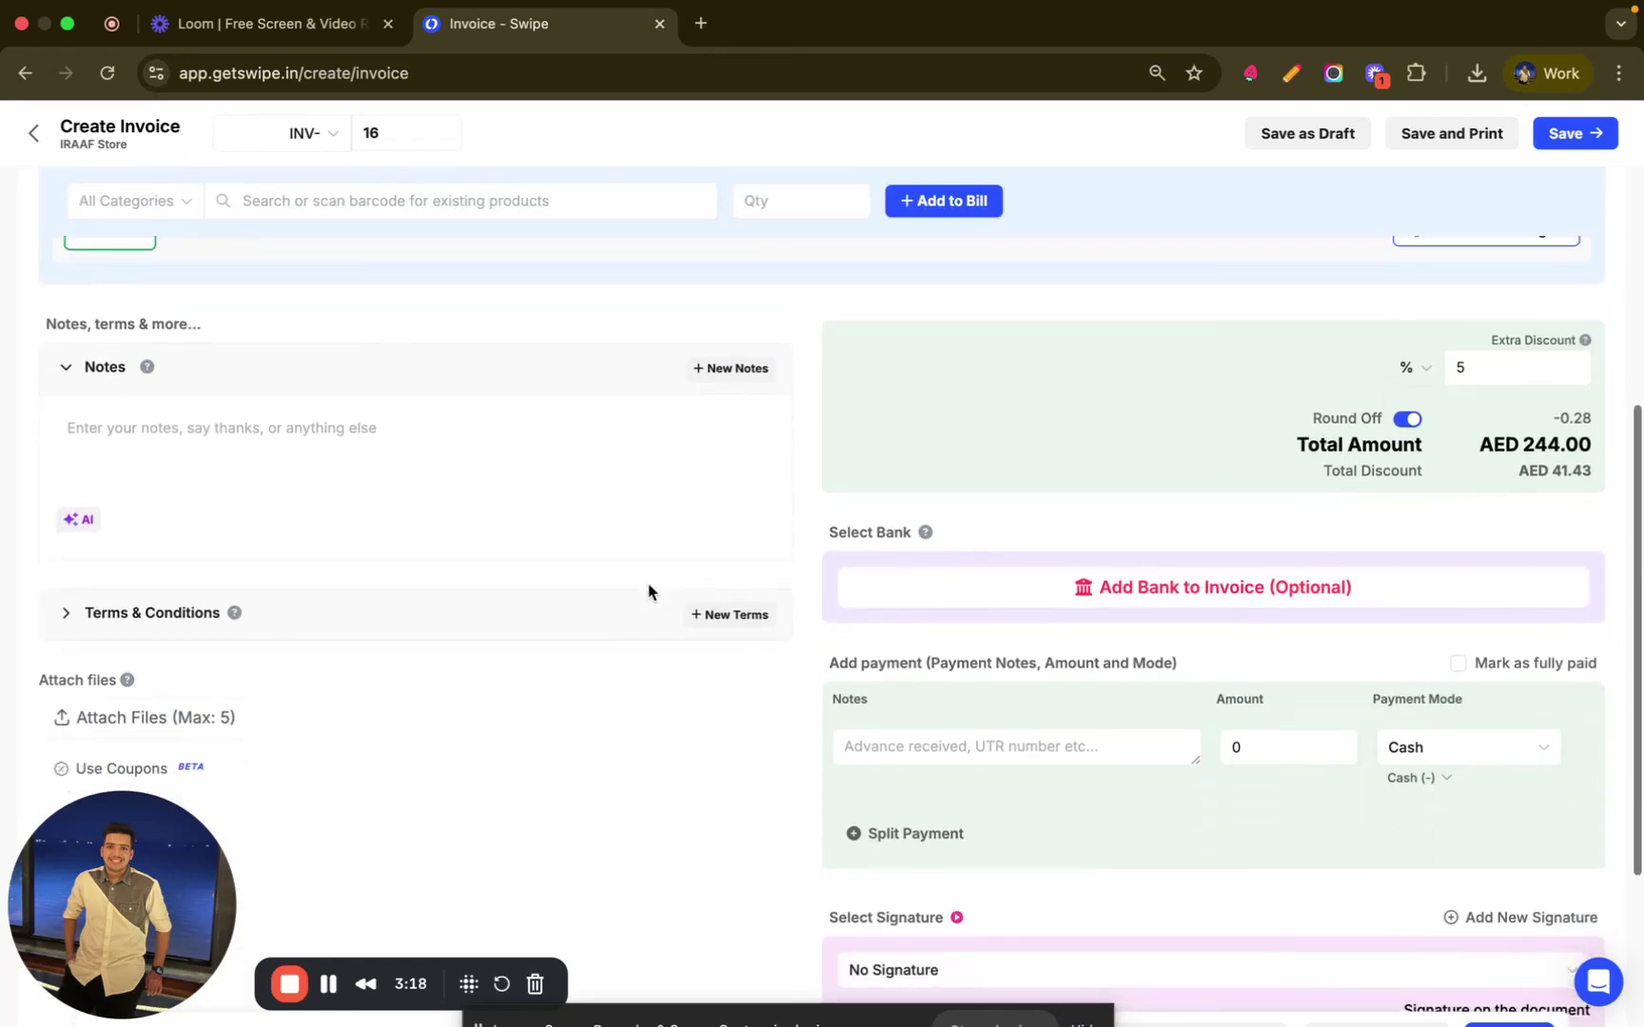
{"action": "scroll", "coordinate": [648, 591], "scroll_direction": "down", "scroll_amount": 1}
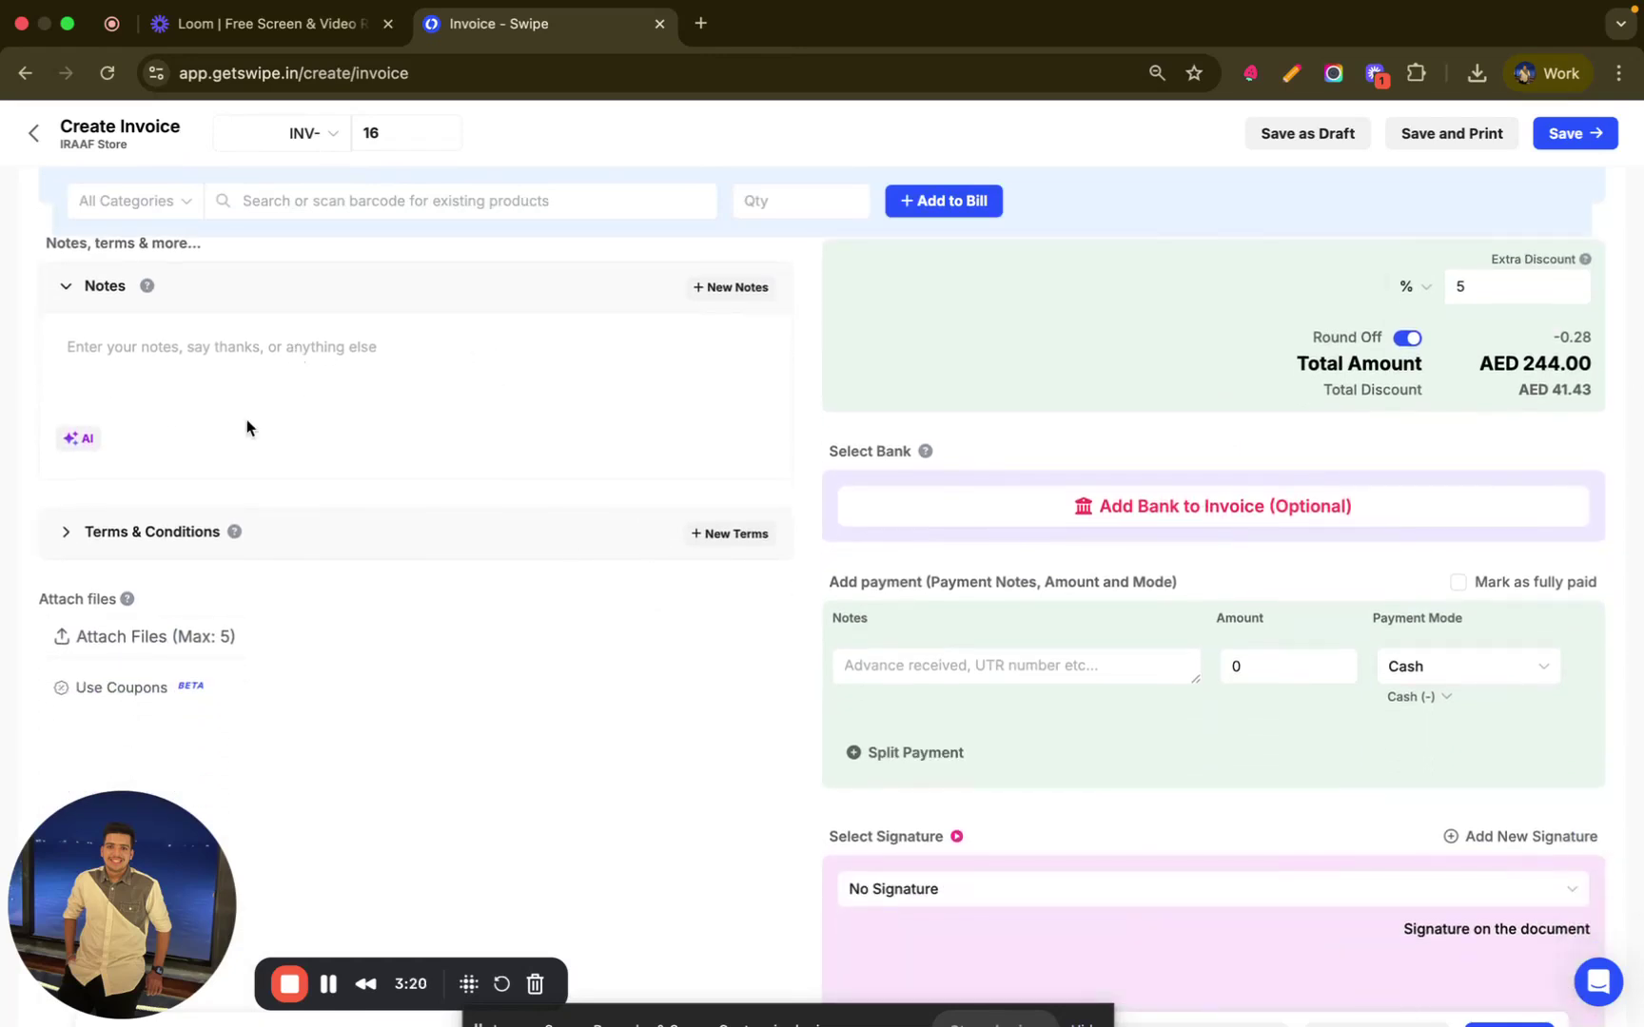
- Fill Notes and Terms & Conditions with AI-generated text on 30-day payment and late fees
{"action": "left_click", "coordinate": [65, 533]}
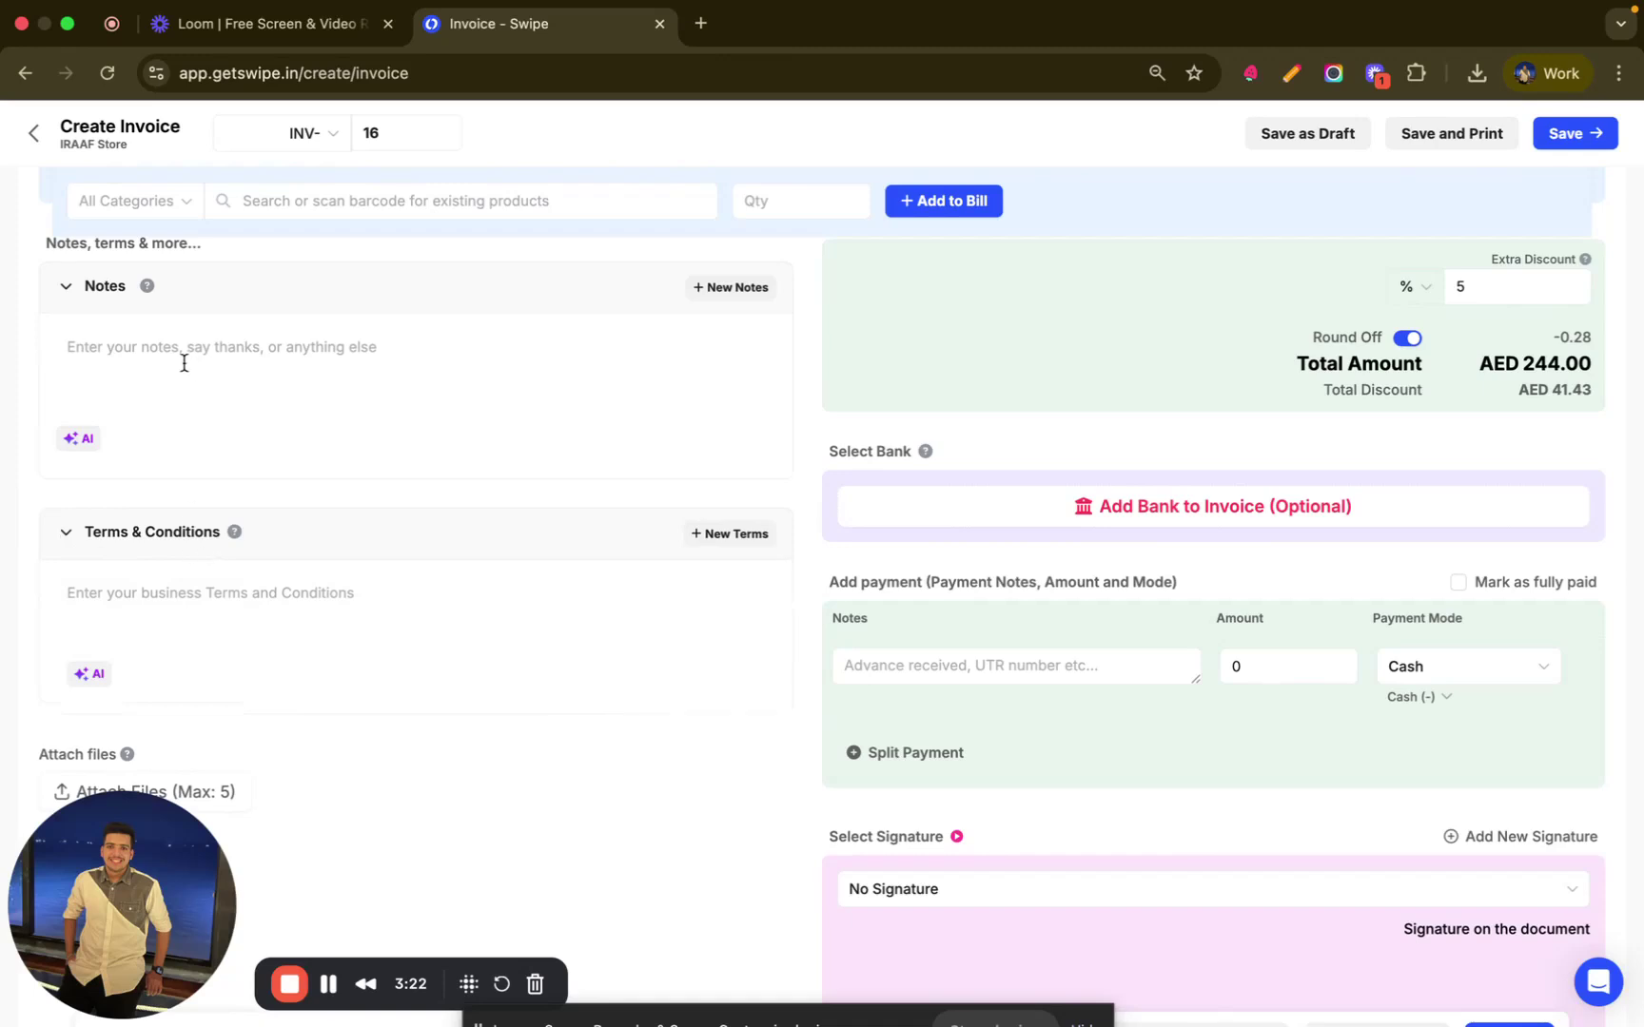
{"action": "left_click", "coordinate": [77, 441]}
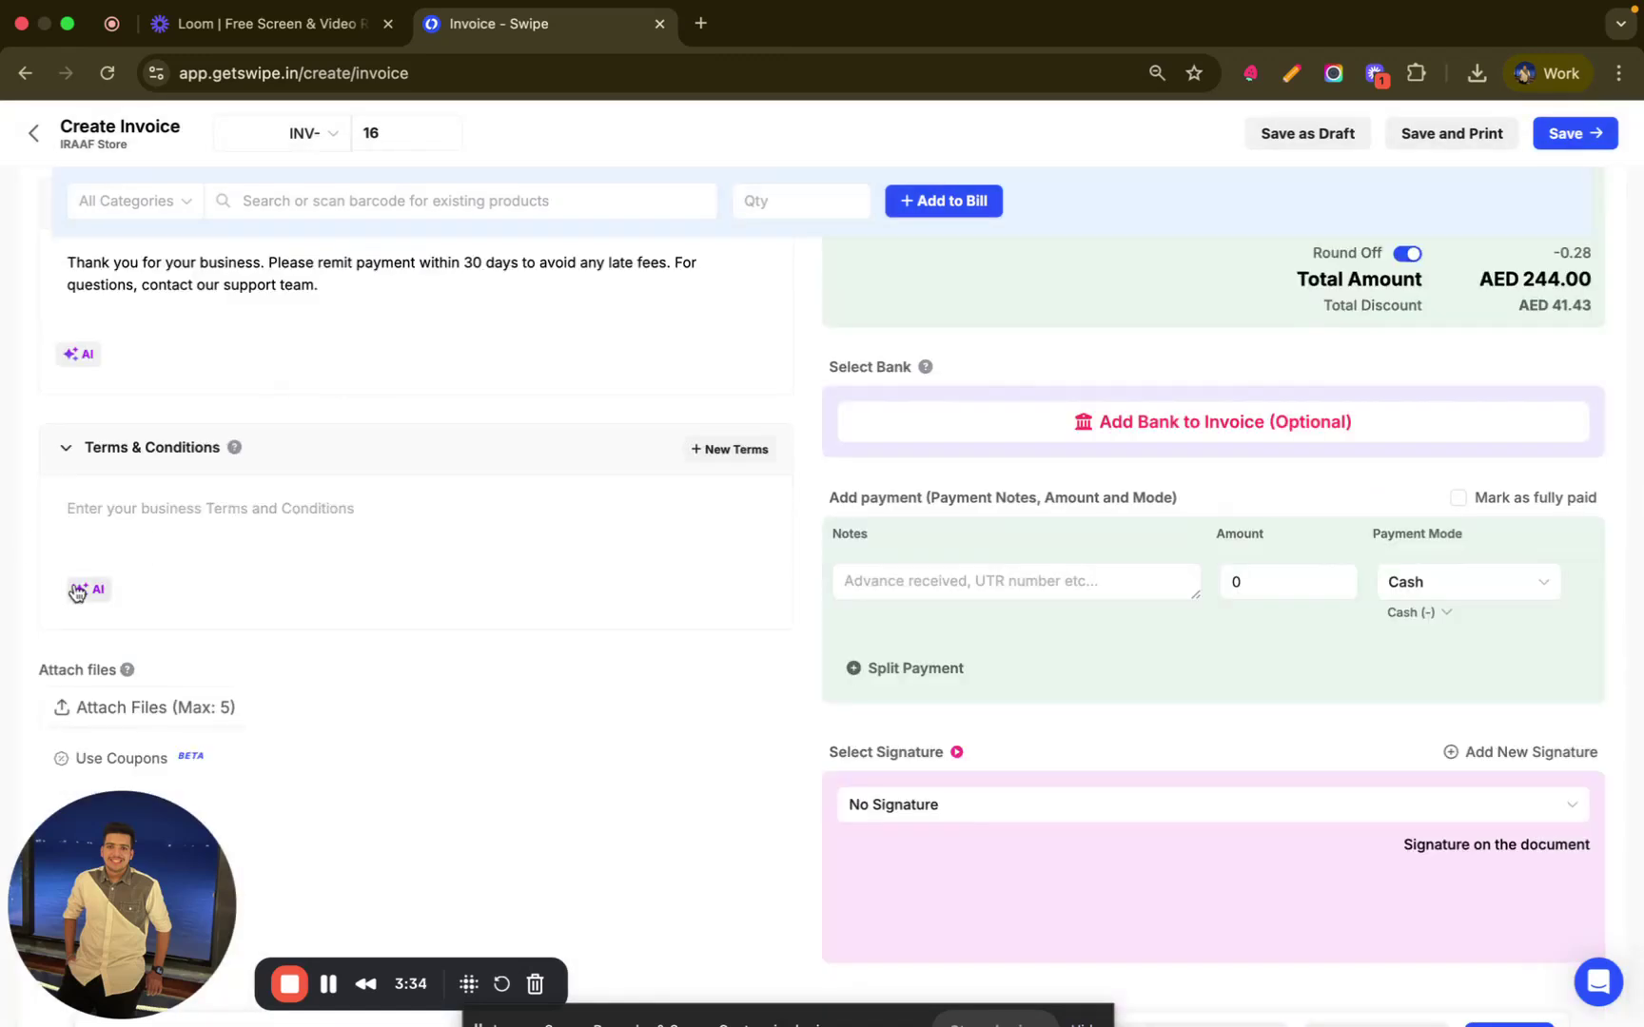
{"action": "left_click", "coordinate": [78, 589]}
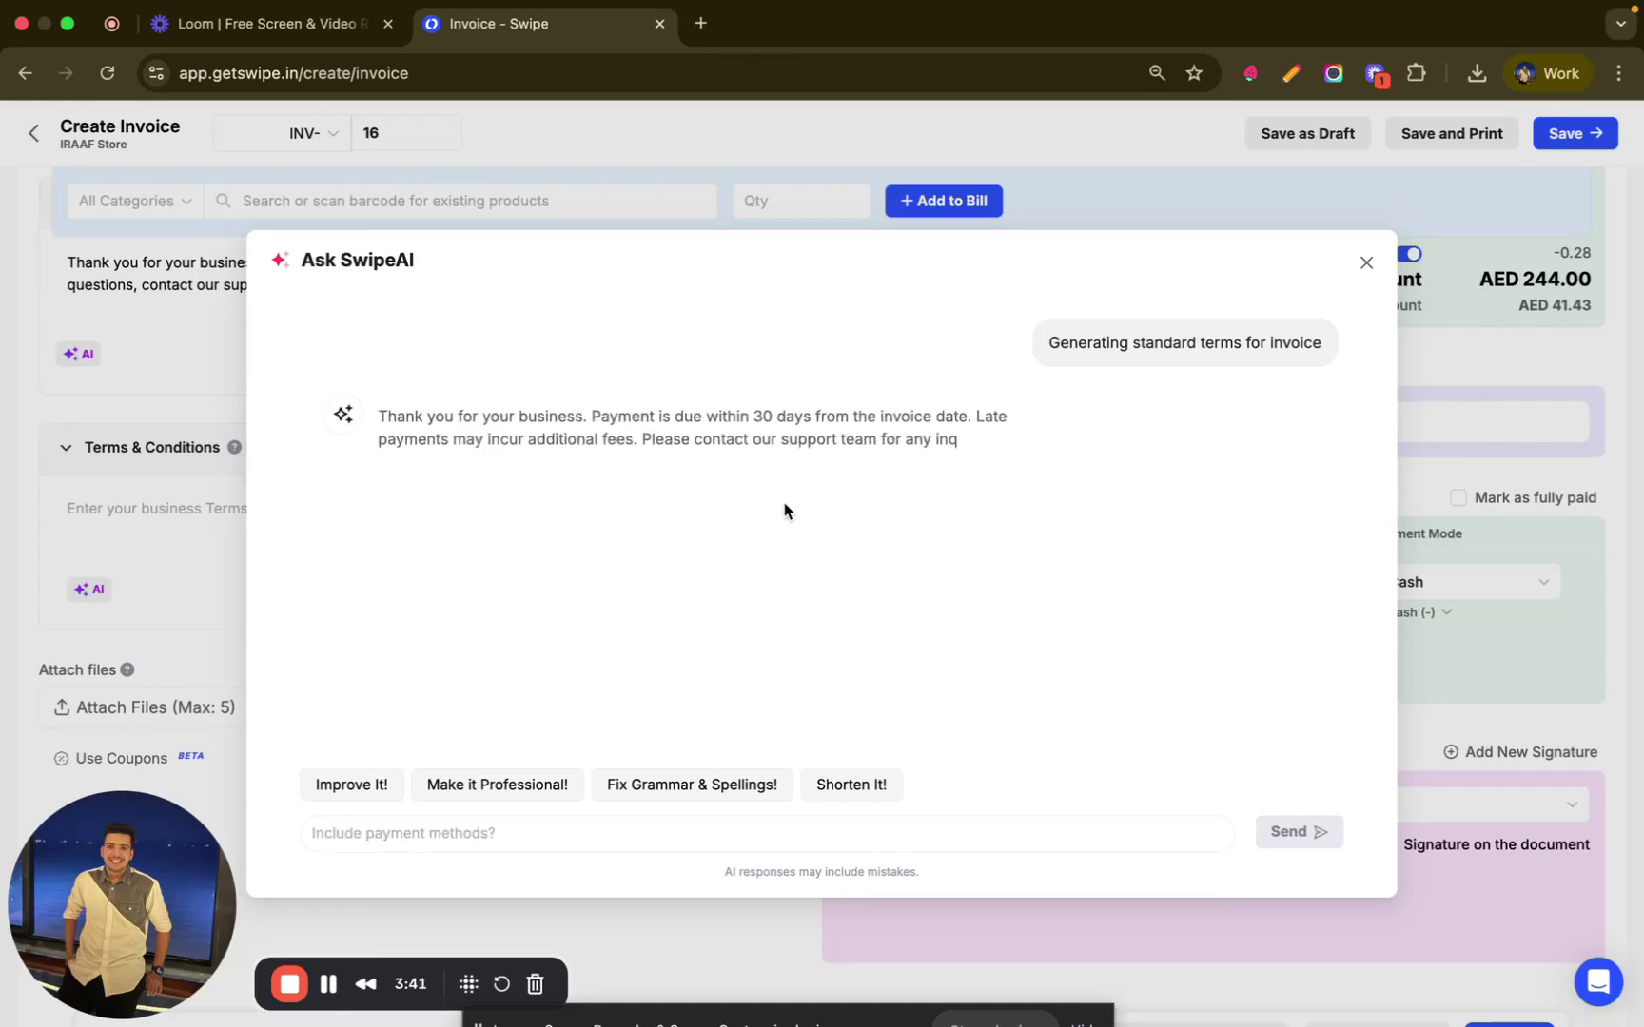
{"action": "left_click", "coordinate": [404, 487]}
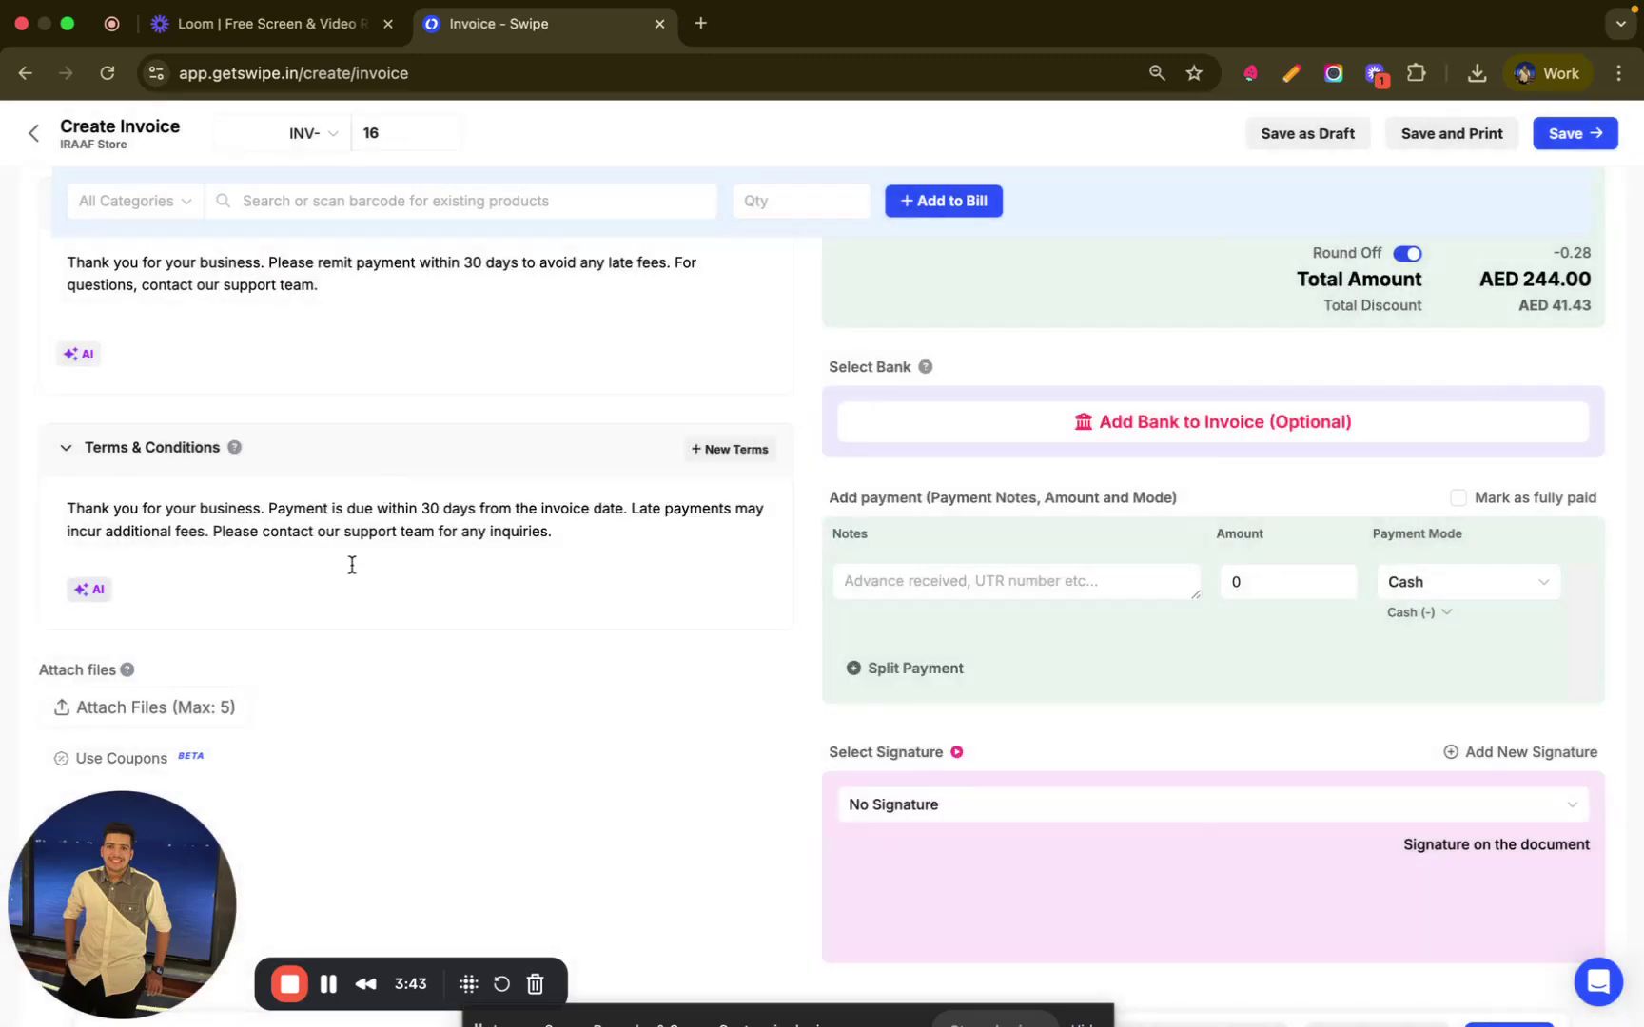
{"action": "scroll", "coordinate": [352, 569], "scroll_direction": "down", "scroll_amount": 2}
- Start attaching a file to the invoice, then cancel without attaching anything
{"action": "scroll", "coordinate": [352, 572], "scroll_direction": "up", "scroll_amount": 2}
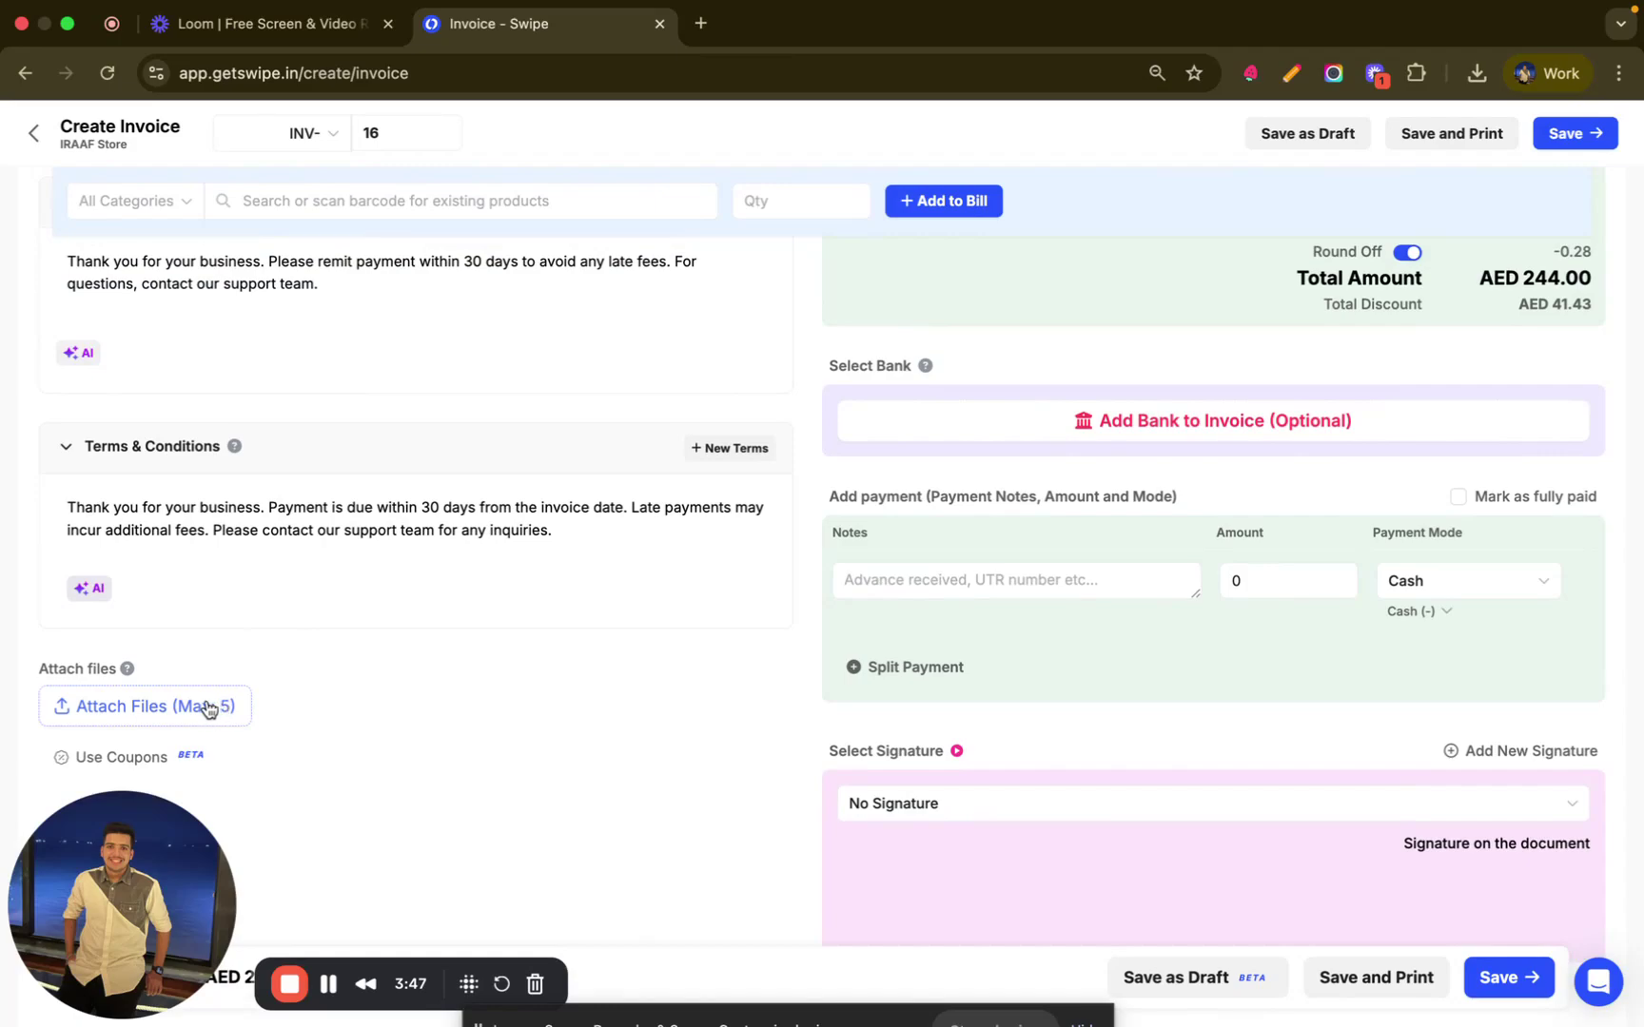
{"action": "left_click", "coordinate": [208, 709]}
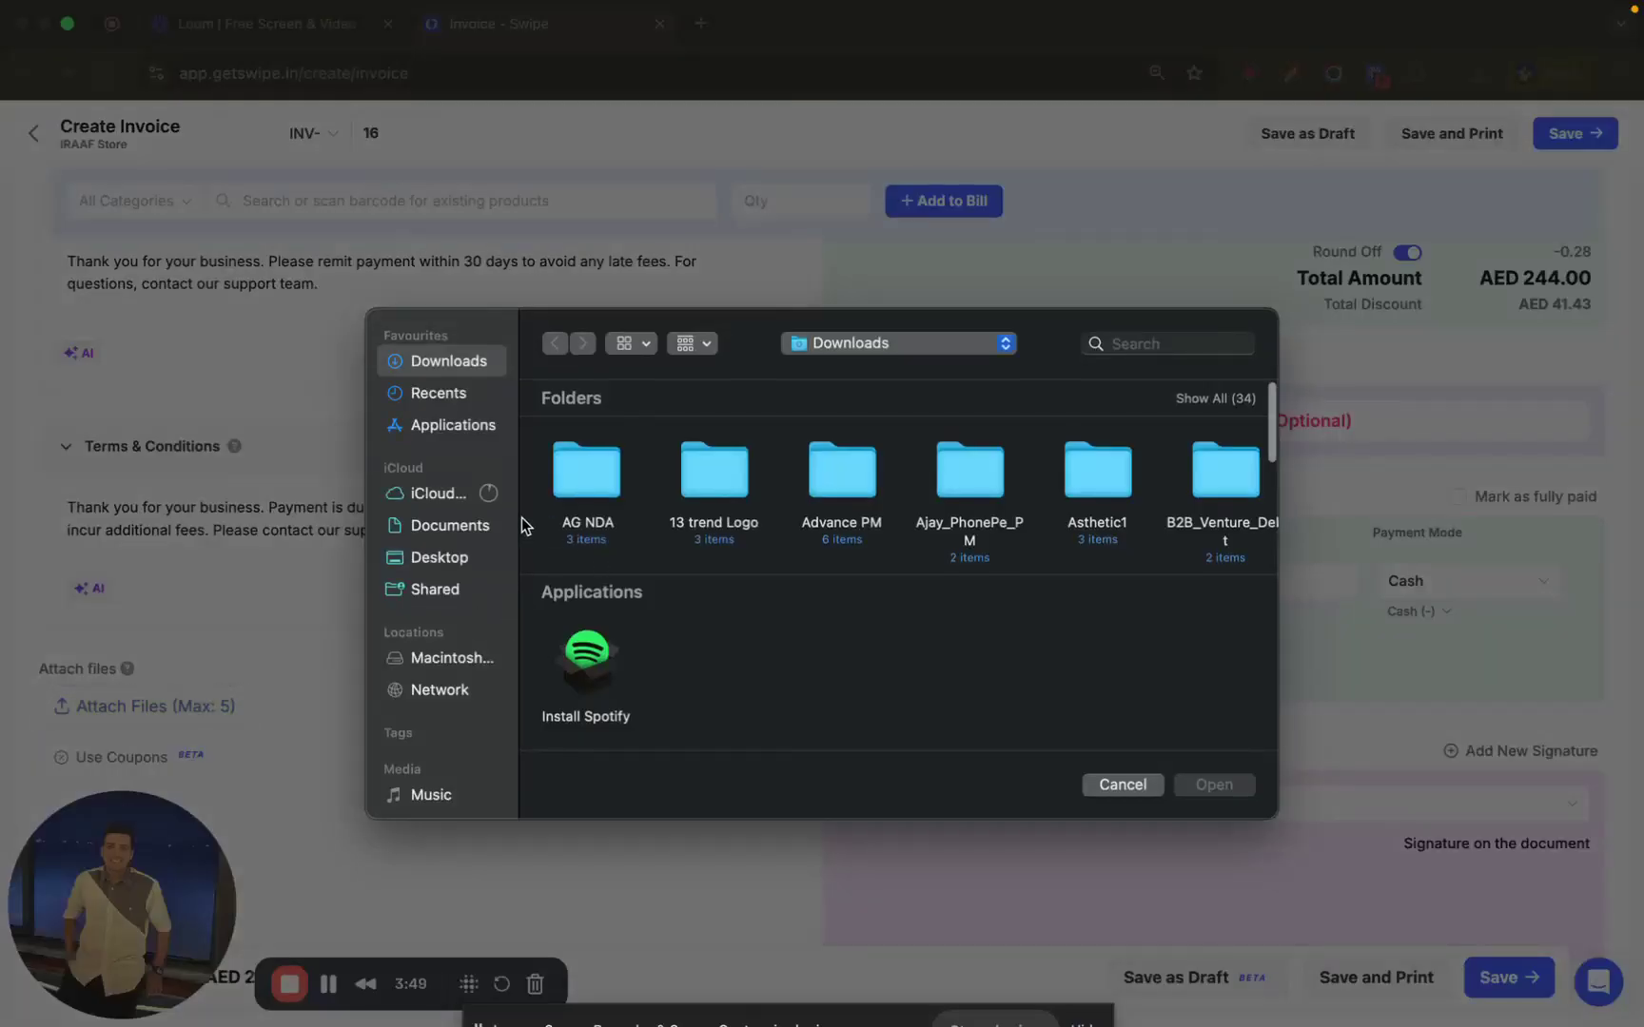
{"action": "left_click", "coordinate": [1122, 785]}
{"action": "scroll", "coordinate": [1064, 672], "scroll_direction": "up", "scroll_amount": 2}
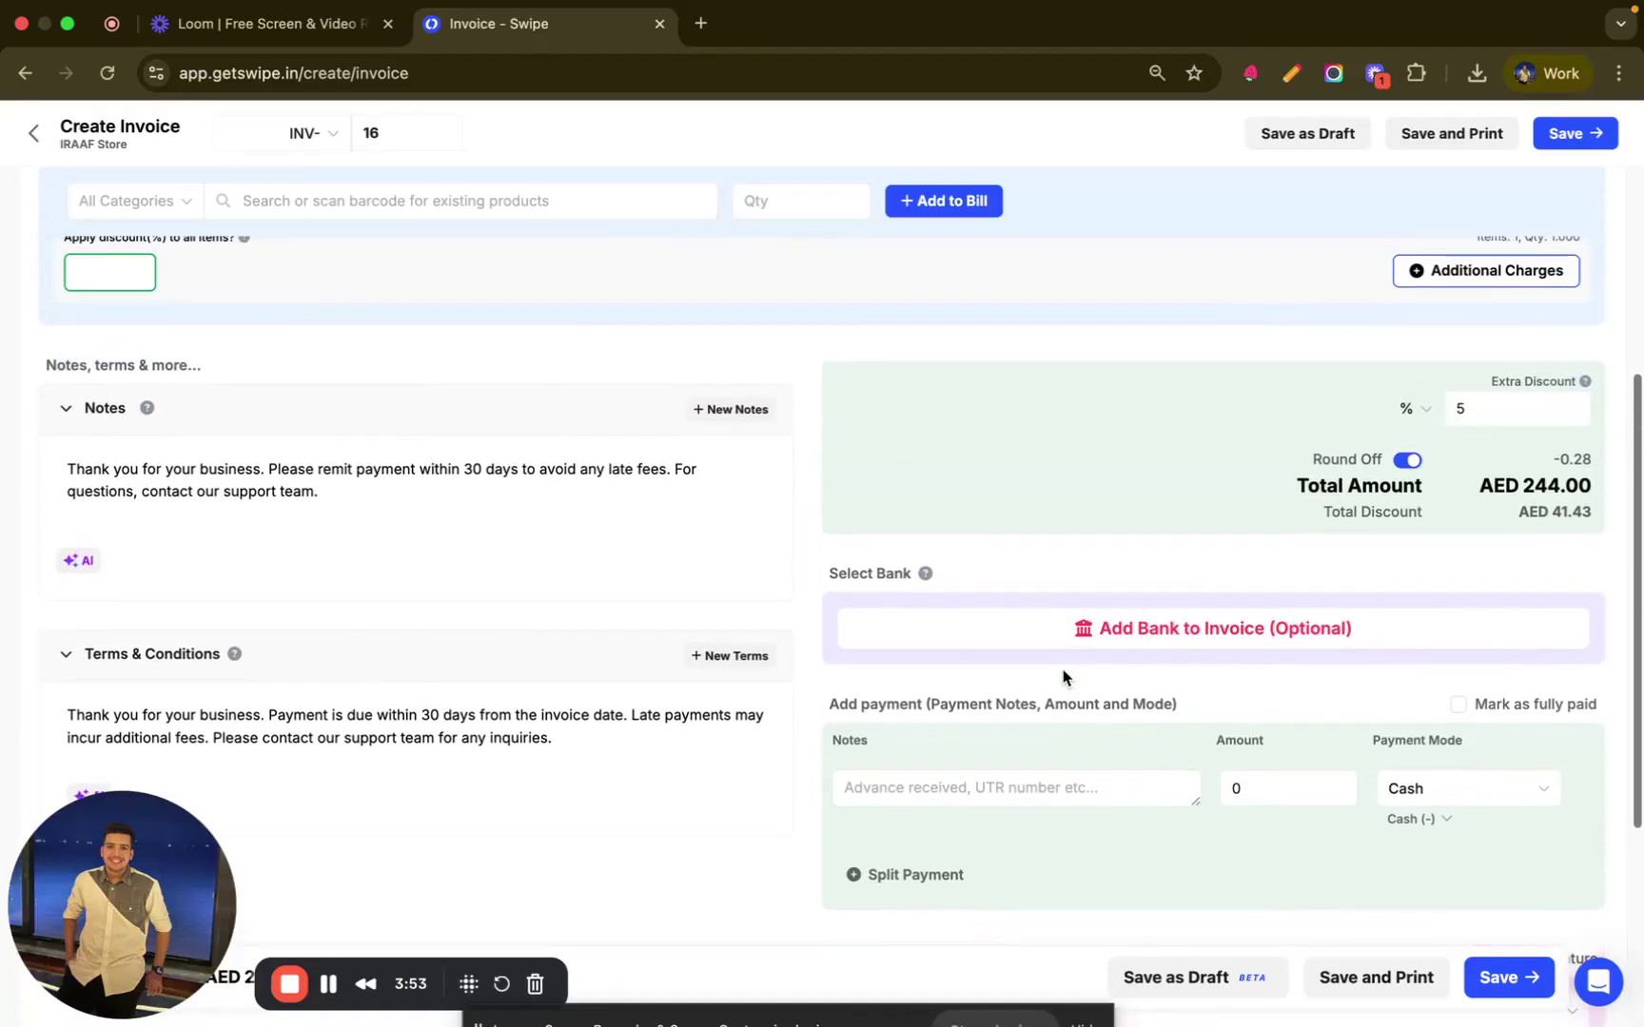
{"action": "scroll", "coordinate": [1063, 677], "scroll_direction": "down", "scroll_amount": 1}
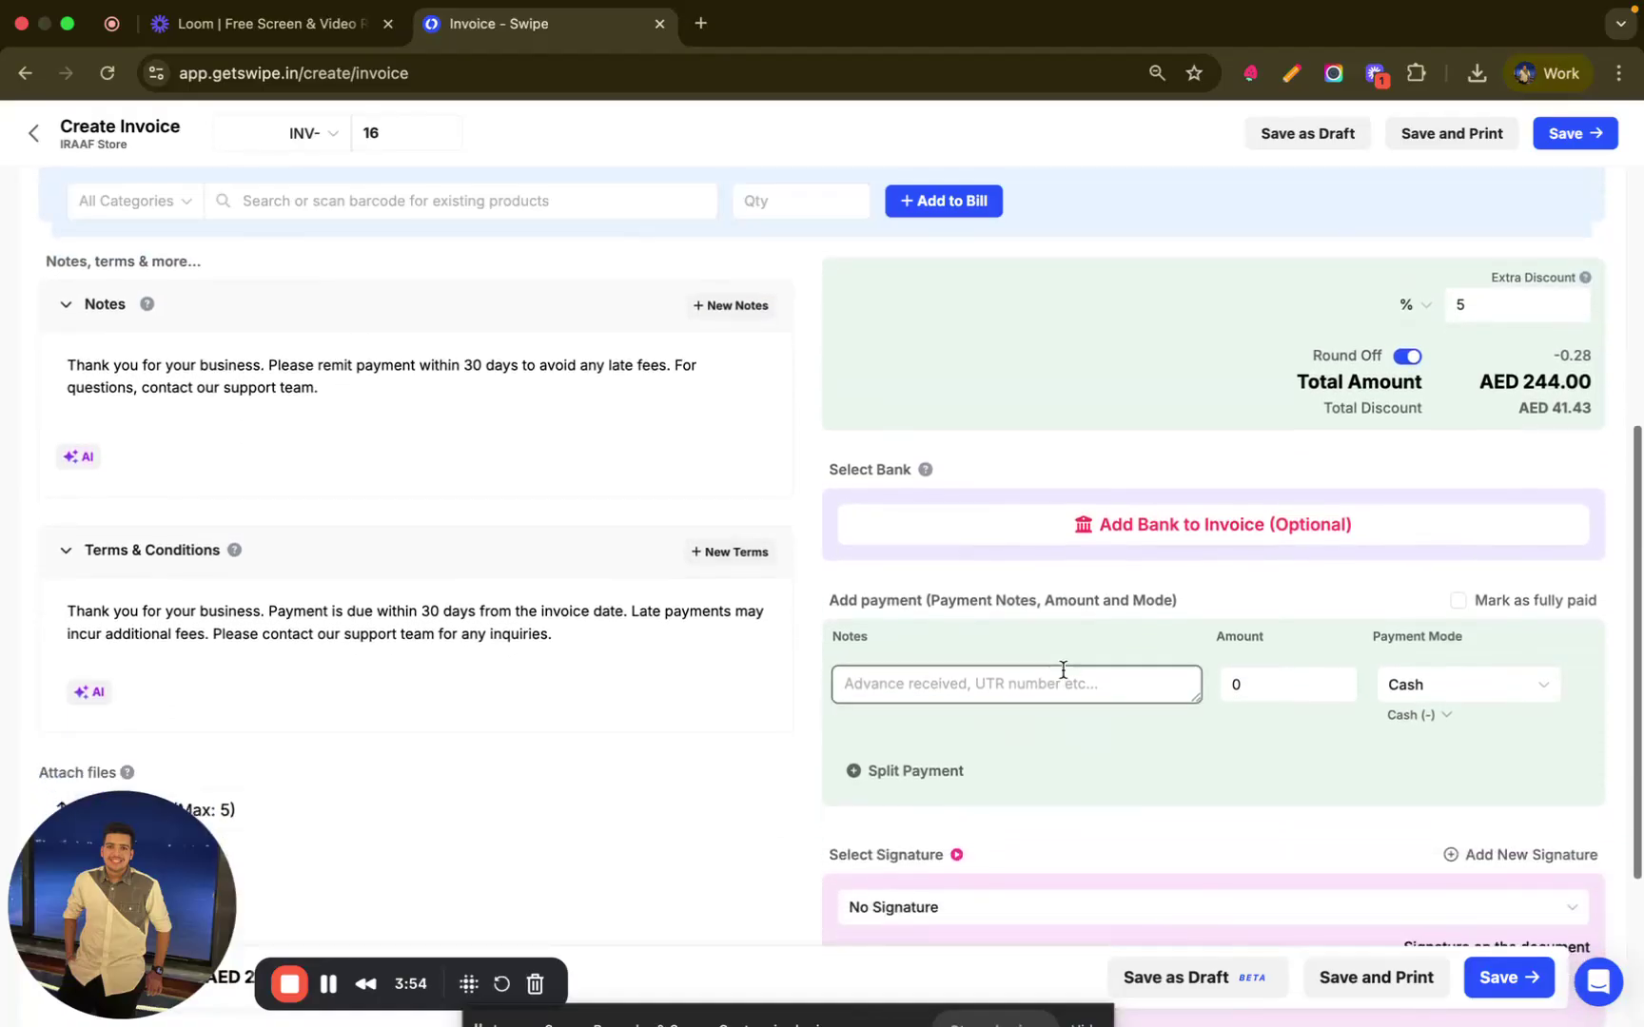
- Open Add Bank to Invoice and step through the account number, SWIFT, bank name, branch and opening balance fields
{"action": "left_click", "coordinate": [1036, 535]}
{"action": "left_click", "coordinate": [986, 386]}
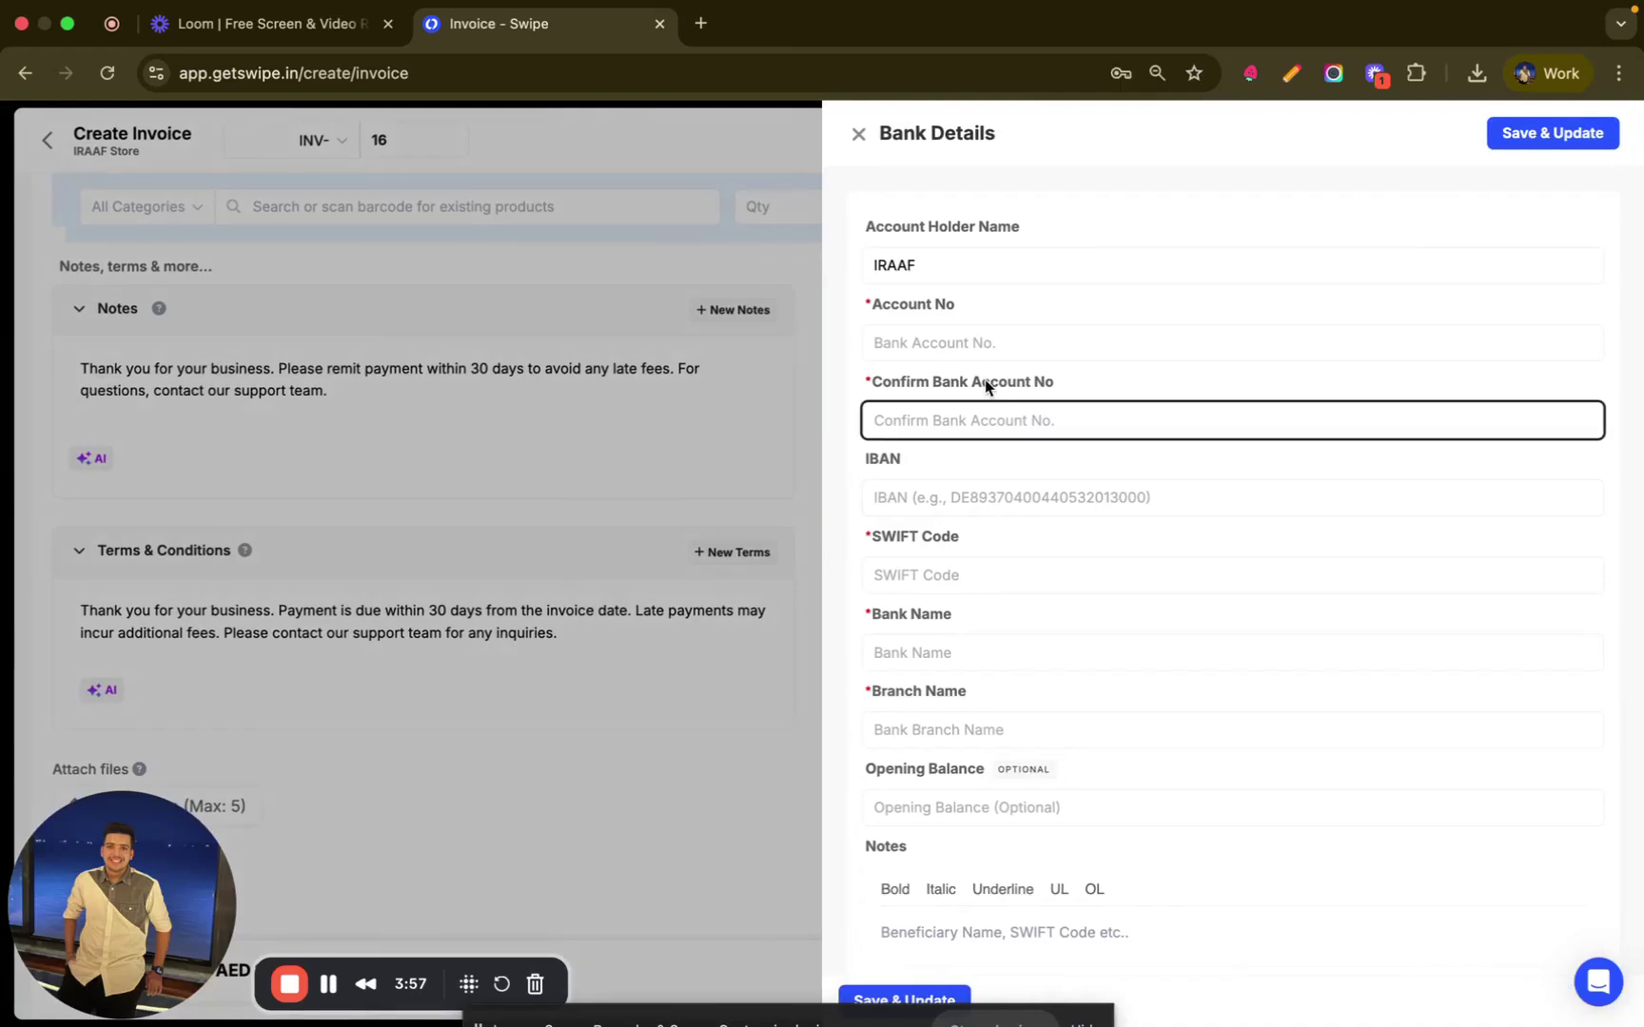
{"action": "left_click", "coordinate": [965, 563]}
{"action": "left_click", "coordinate": [948, 306]}
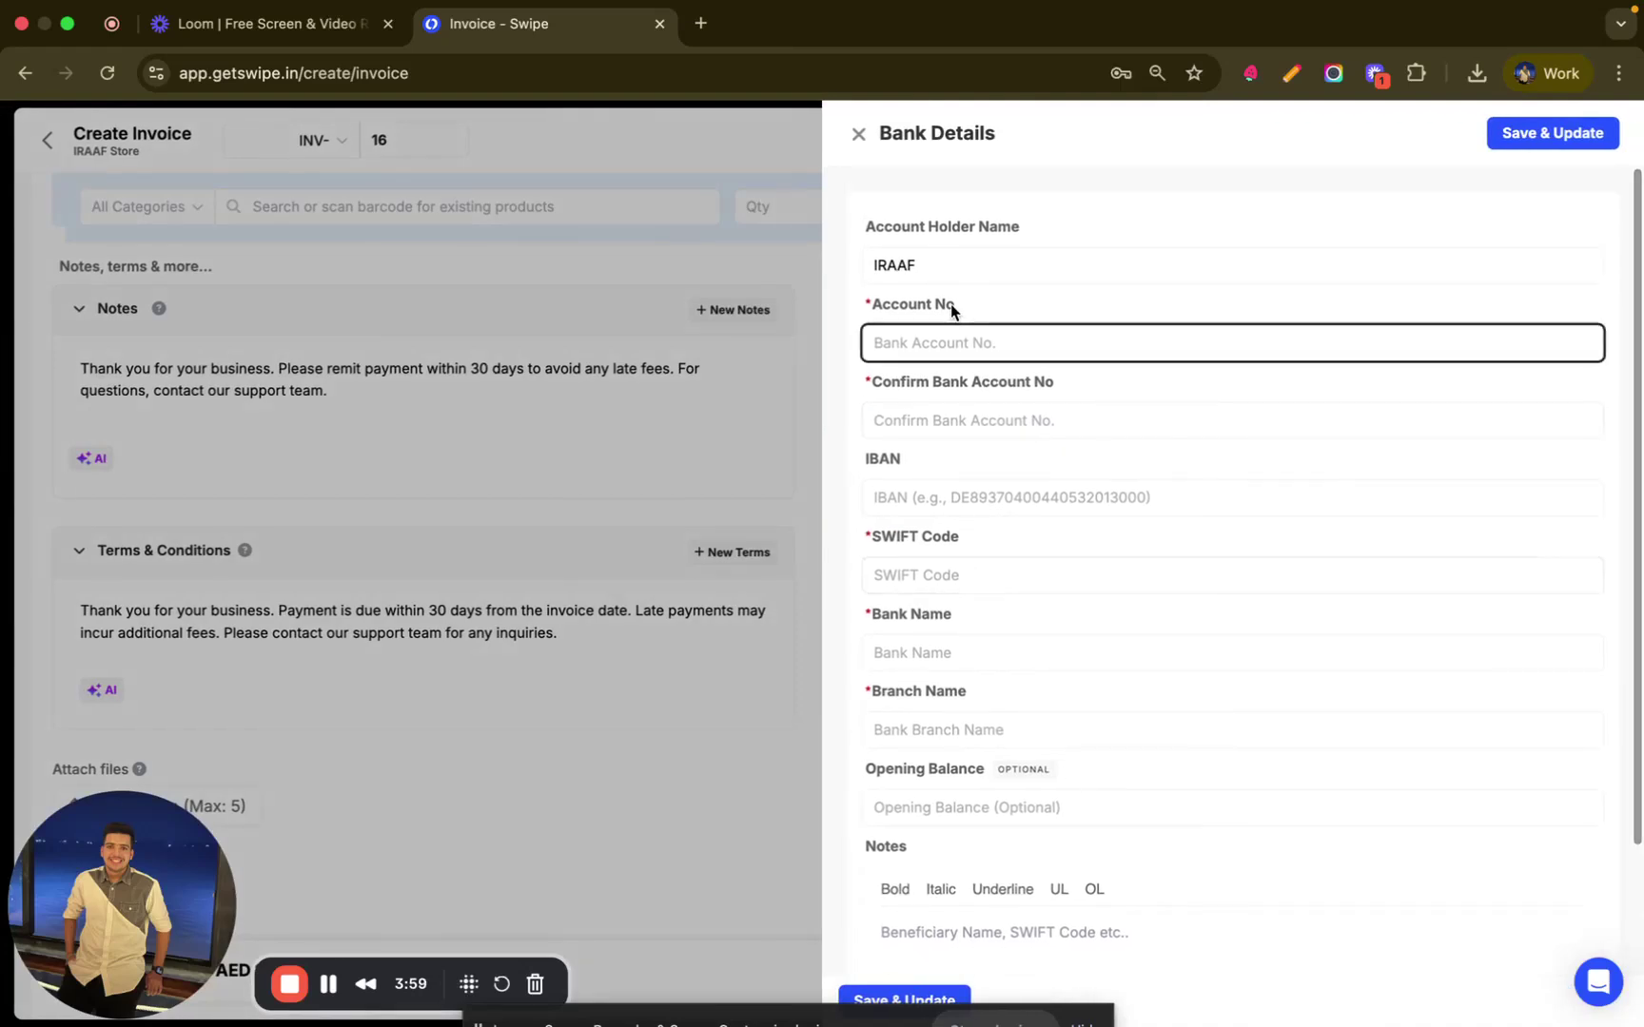
{"action": "left_click", "coordinate": [957, 561]}
{"action": "left_click", "coordinate": [956, 646]}
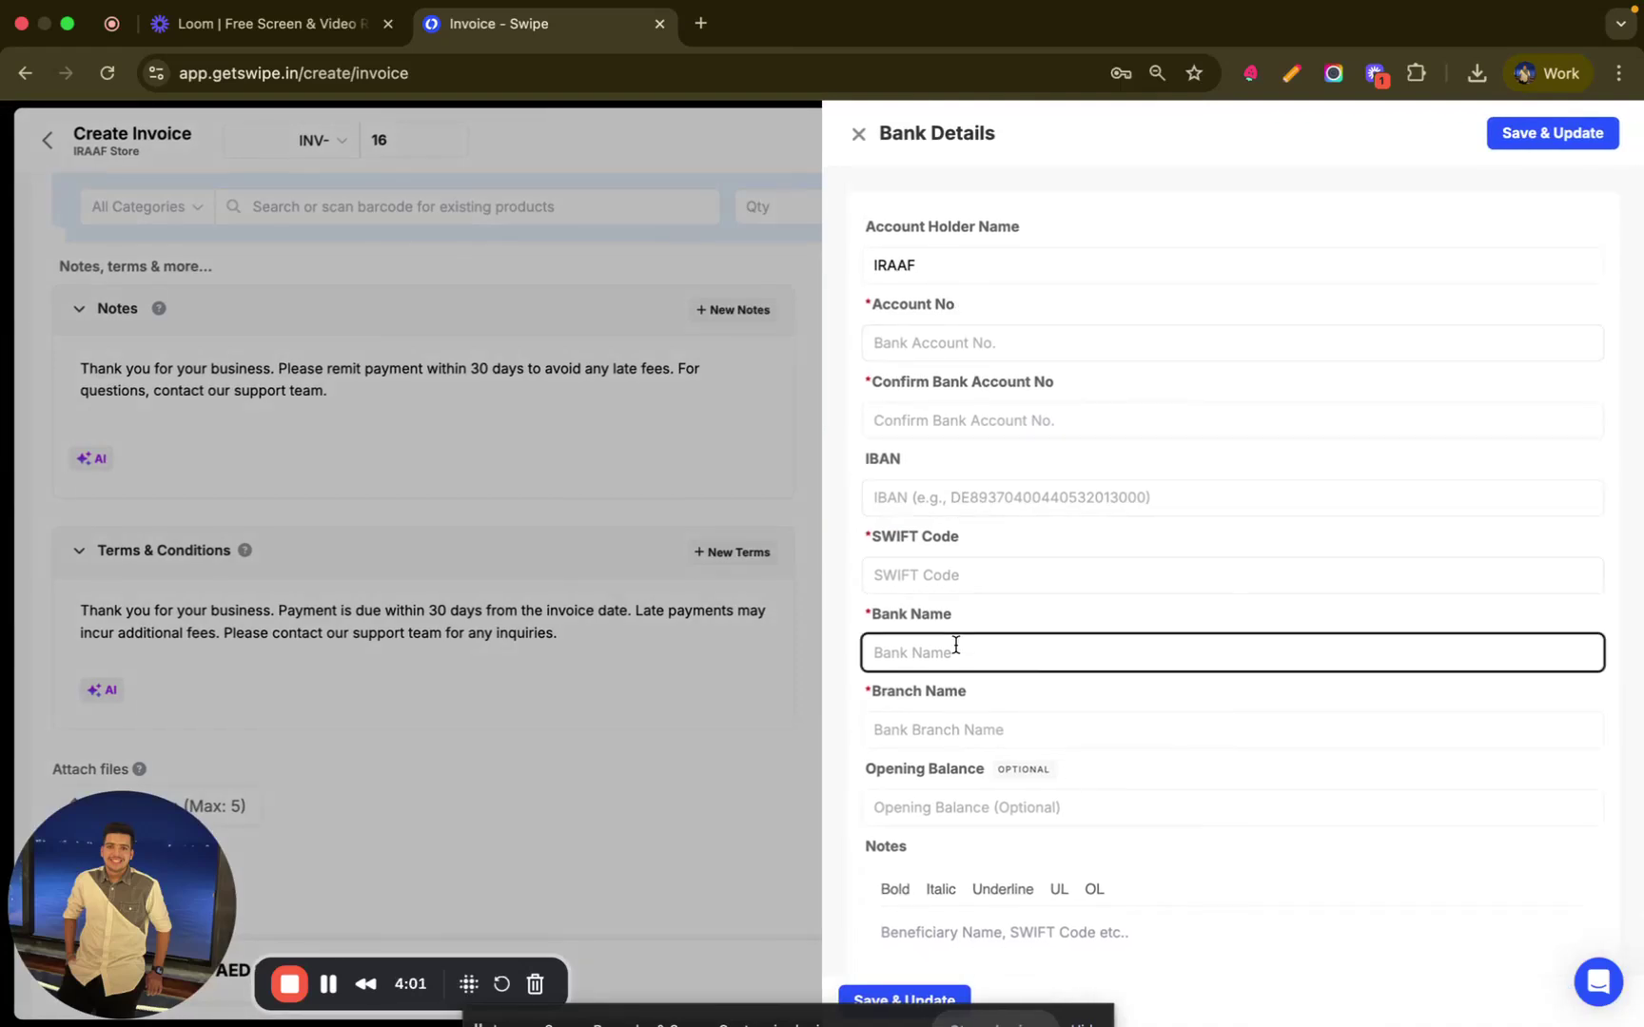
{"action": "key", "text": "Tab"}
{"action": "scroll", "coordinate": [955, 643], "scroll_direction": "down", "scroll_amount": 3}
{"action": "key", "text": "Tab"}
{"action": "key", "text": "Tab"}
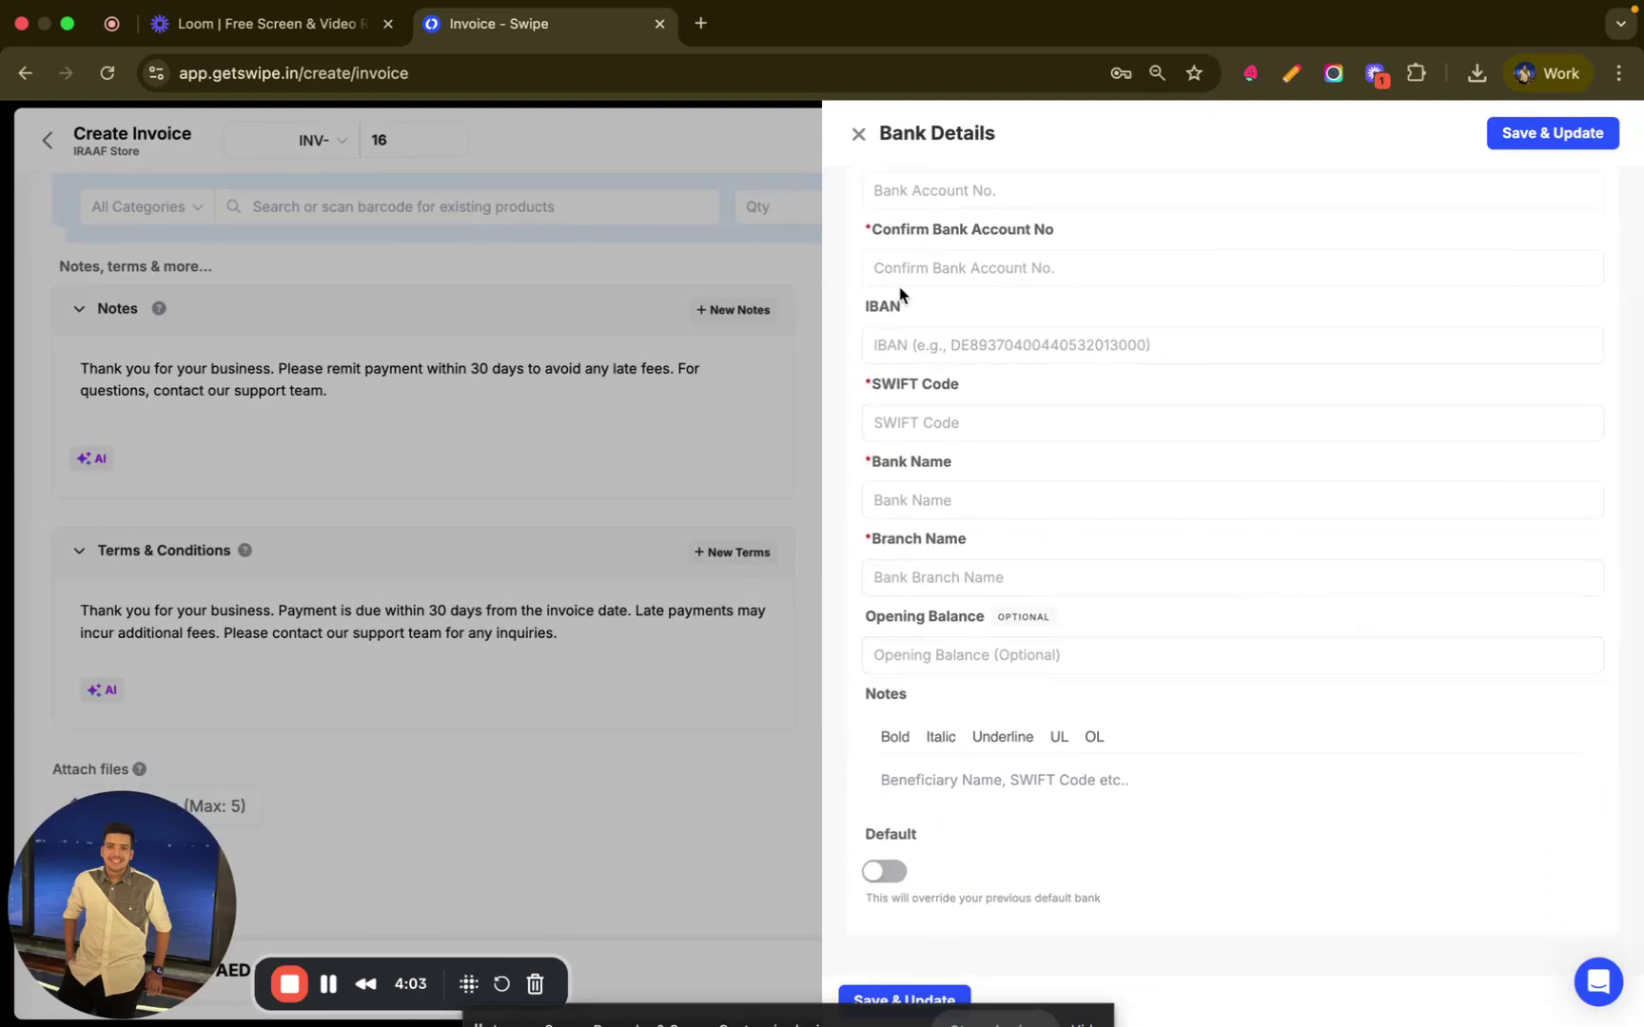
{"action": "left_click", "coordinate": [858, 133]}
- Enter a 100 Cash payment with the note 'Advanced', leaving AED 144.00 due
{"action": "scroll", "coordinate": [994, 476], "scroll_direction": "down", "scroll_amount": 2}
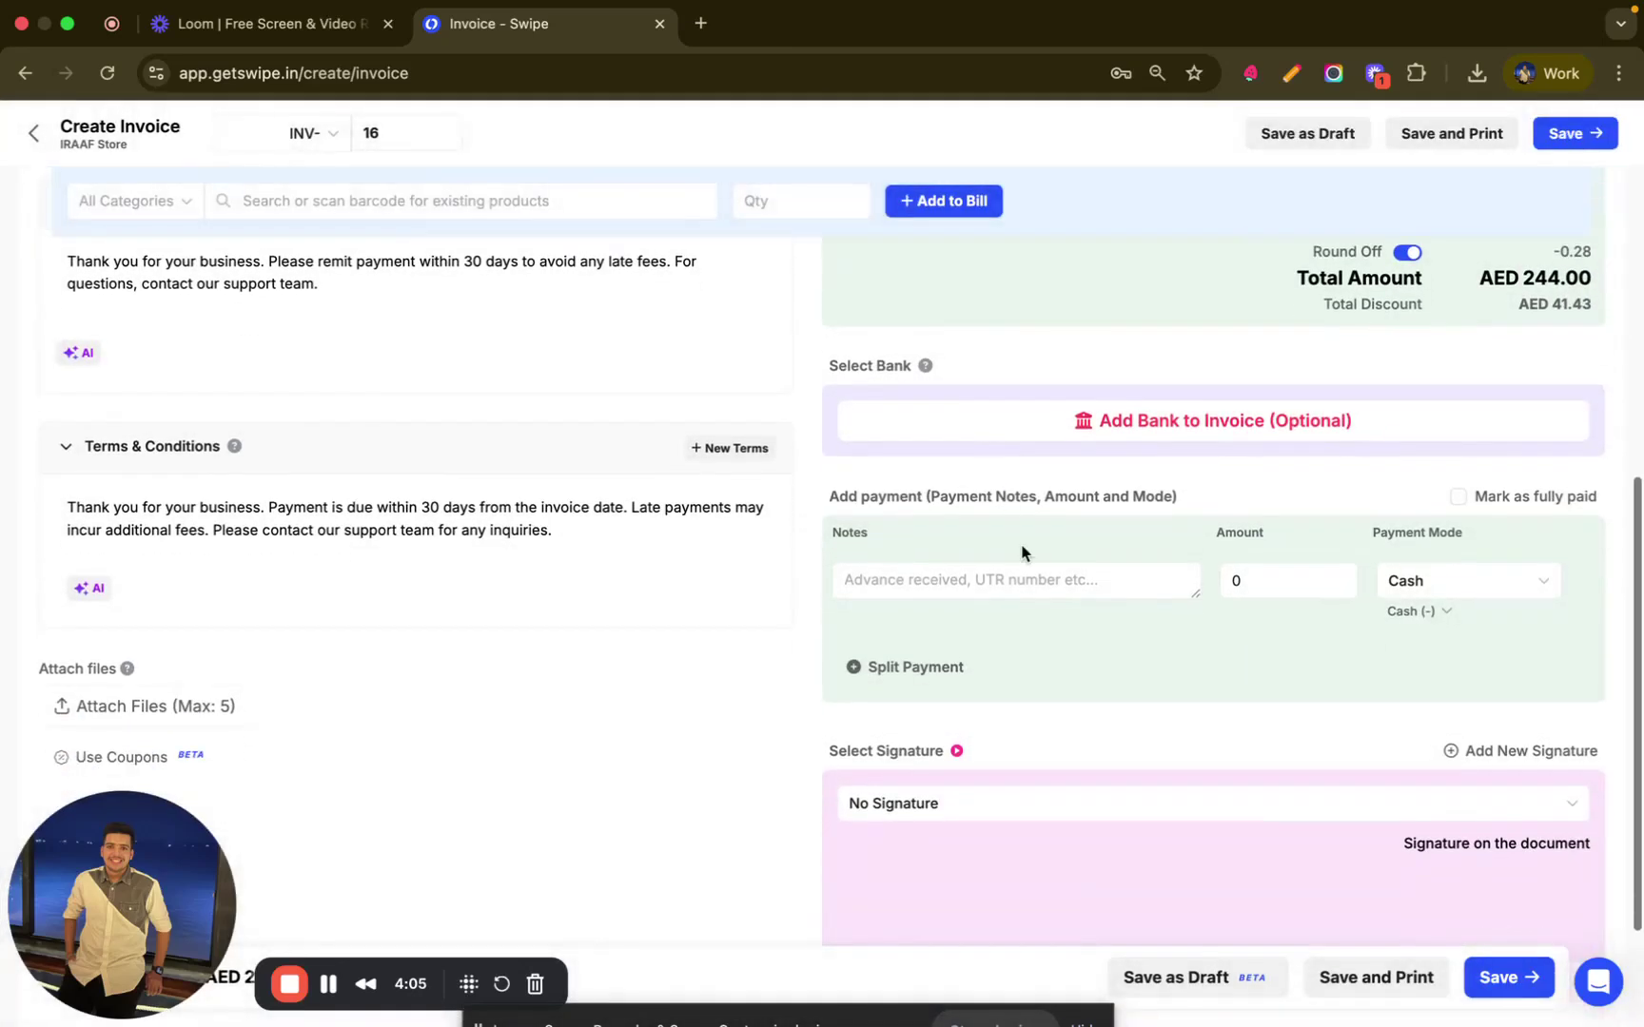
{"action": "left_click", "coordinate": [958, 596]}
{"action": "left_click", "coordinate": [1283, 590]}
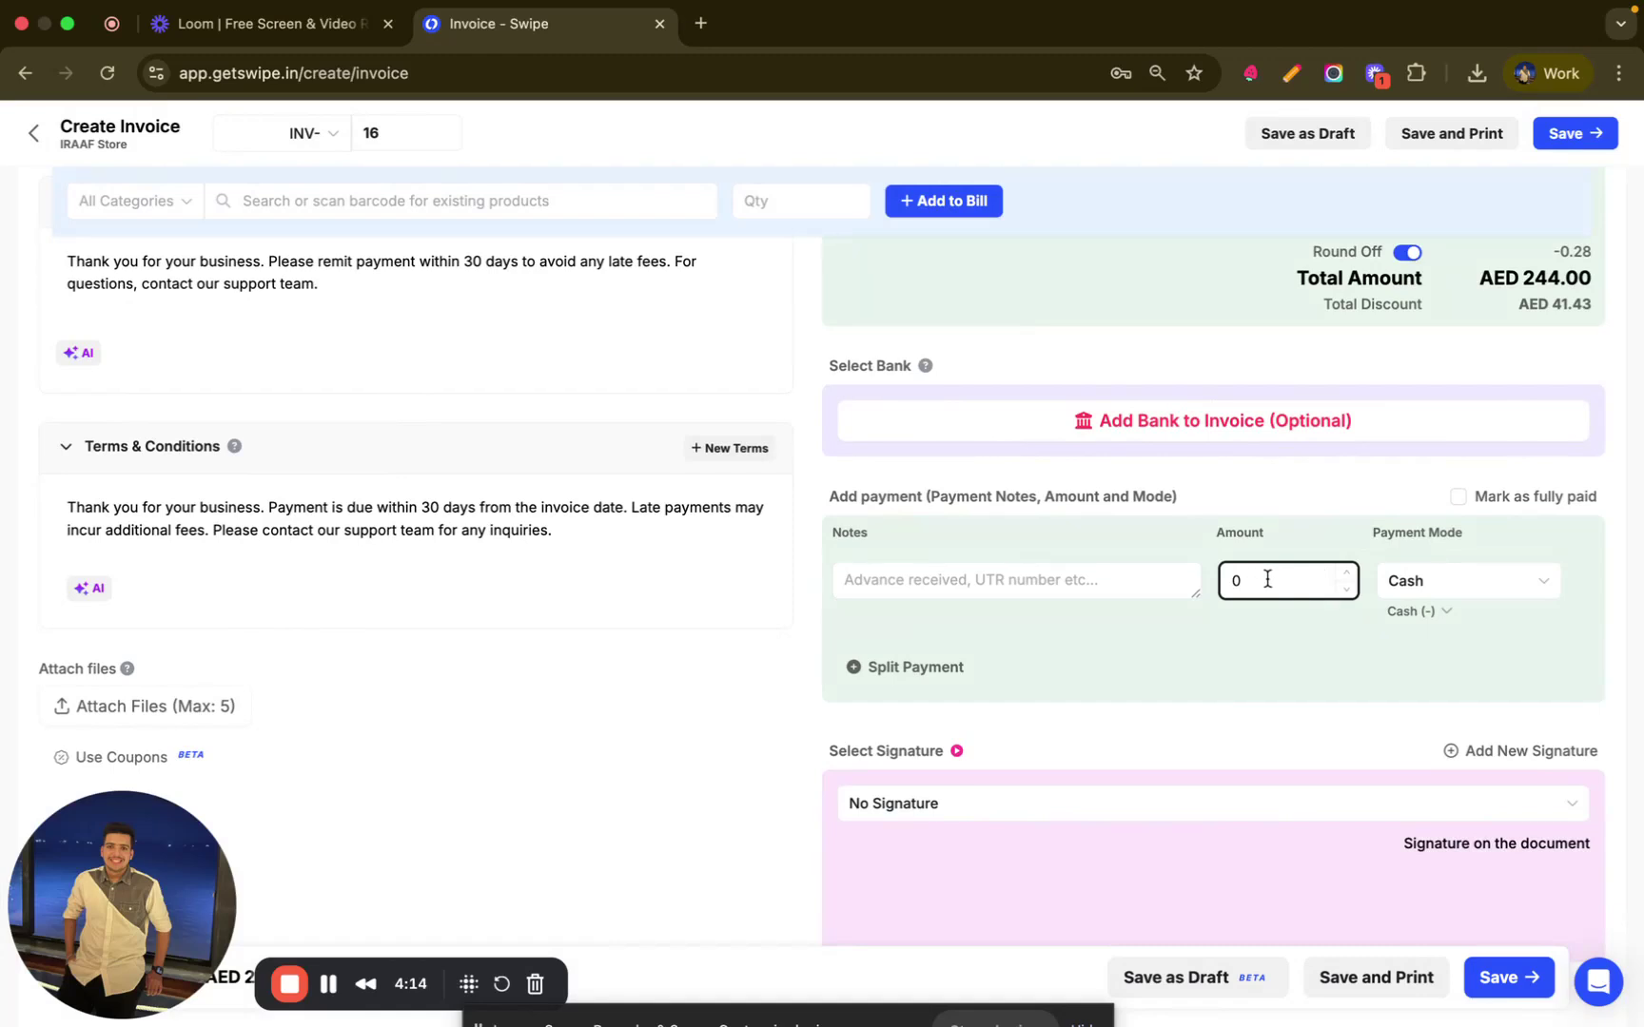
{"action": "key", "text": "Tab"}
{"action": "left_click", "coordinate": [1278, 582]}
{"action": "type", "text": "100"}
{"action": "left_click", "coordinate": [992, 580]}
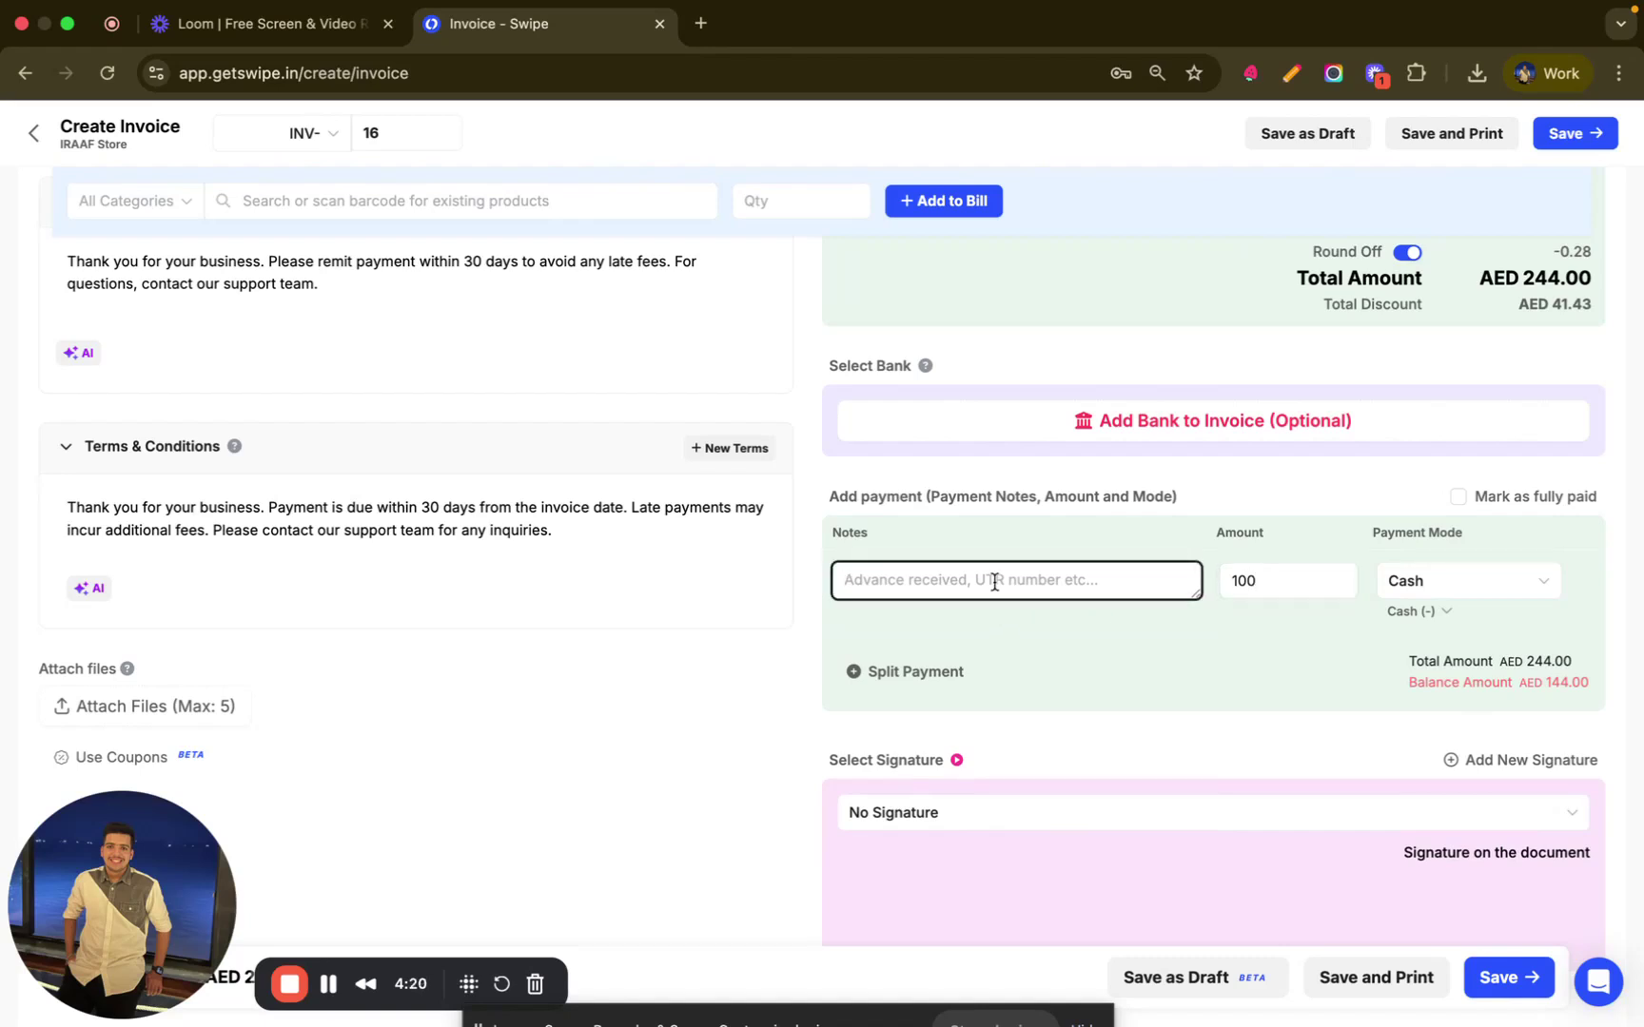
{"action": "type", "text": "Advanced"}
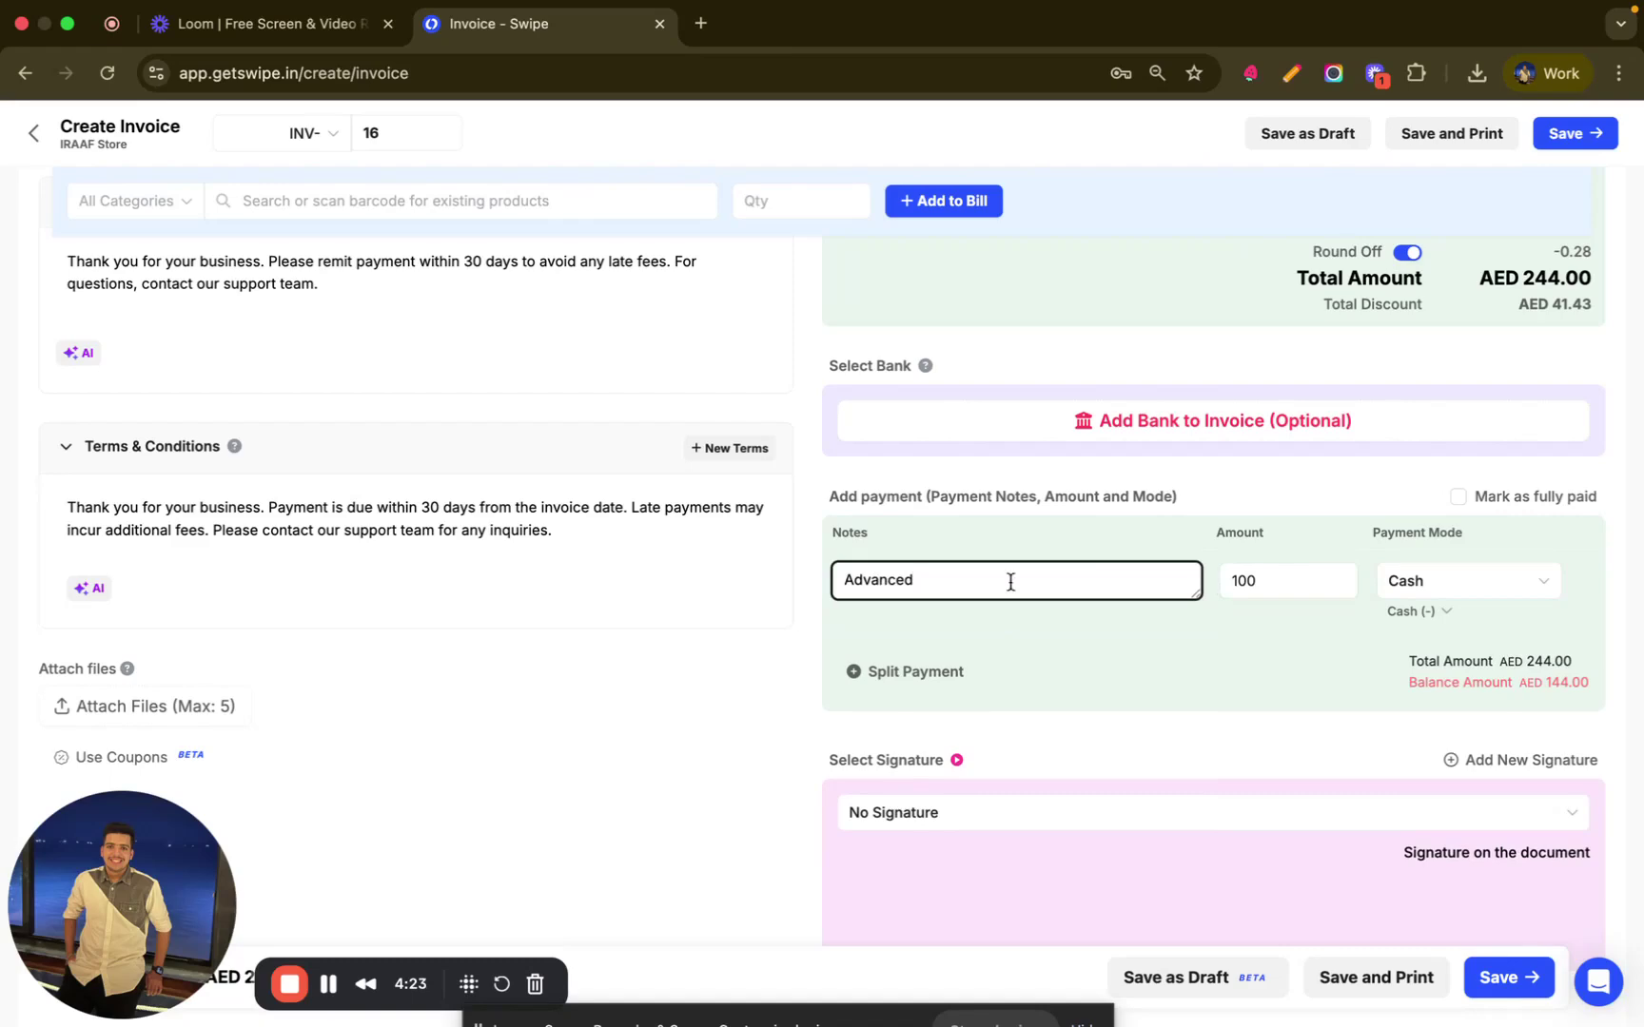
{"action": "scroll", "coordinate": [1010, 582], "scroll_direction": "down", "scroll_amount": 5}
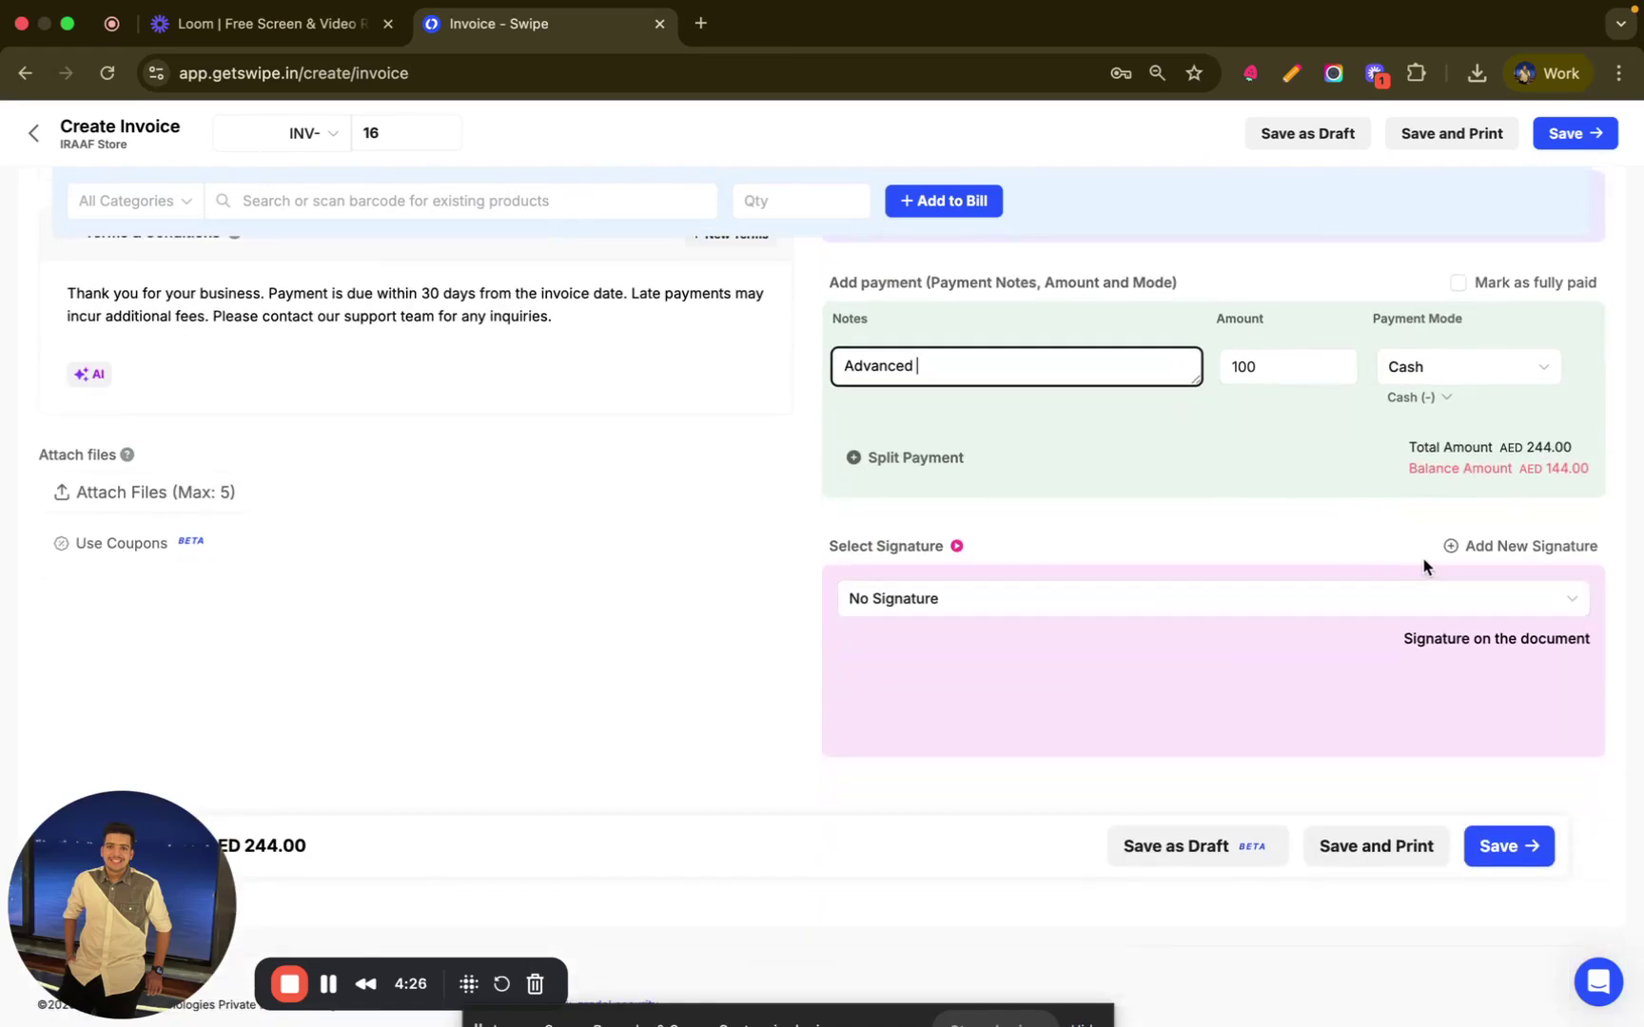
- Start a new typed signature and name it IRAAF STORE, correcting the first letter
{"action": "left_click", "coordinate": [1472, 549]}
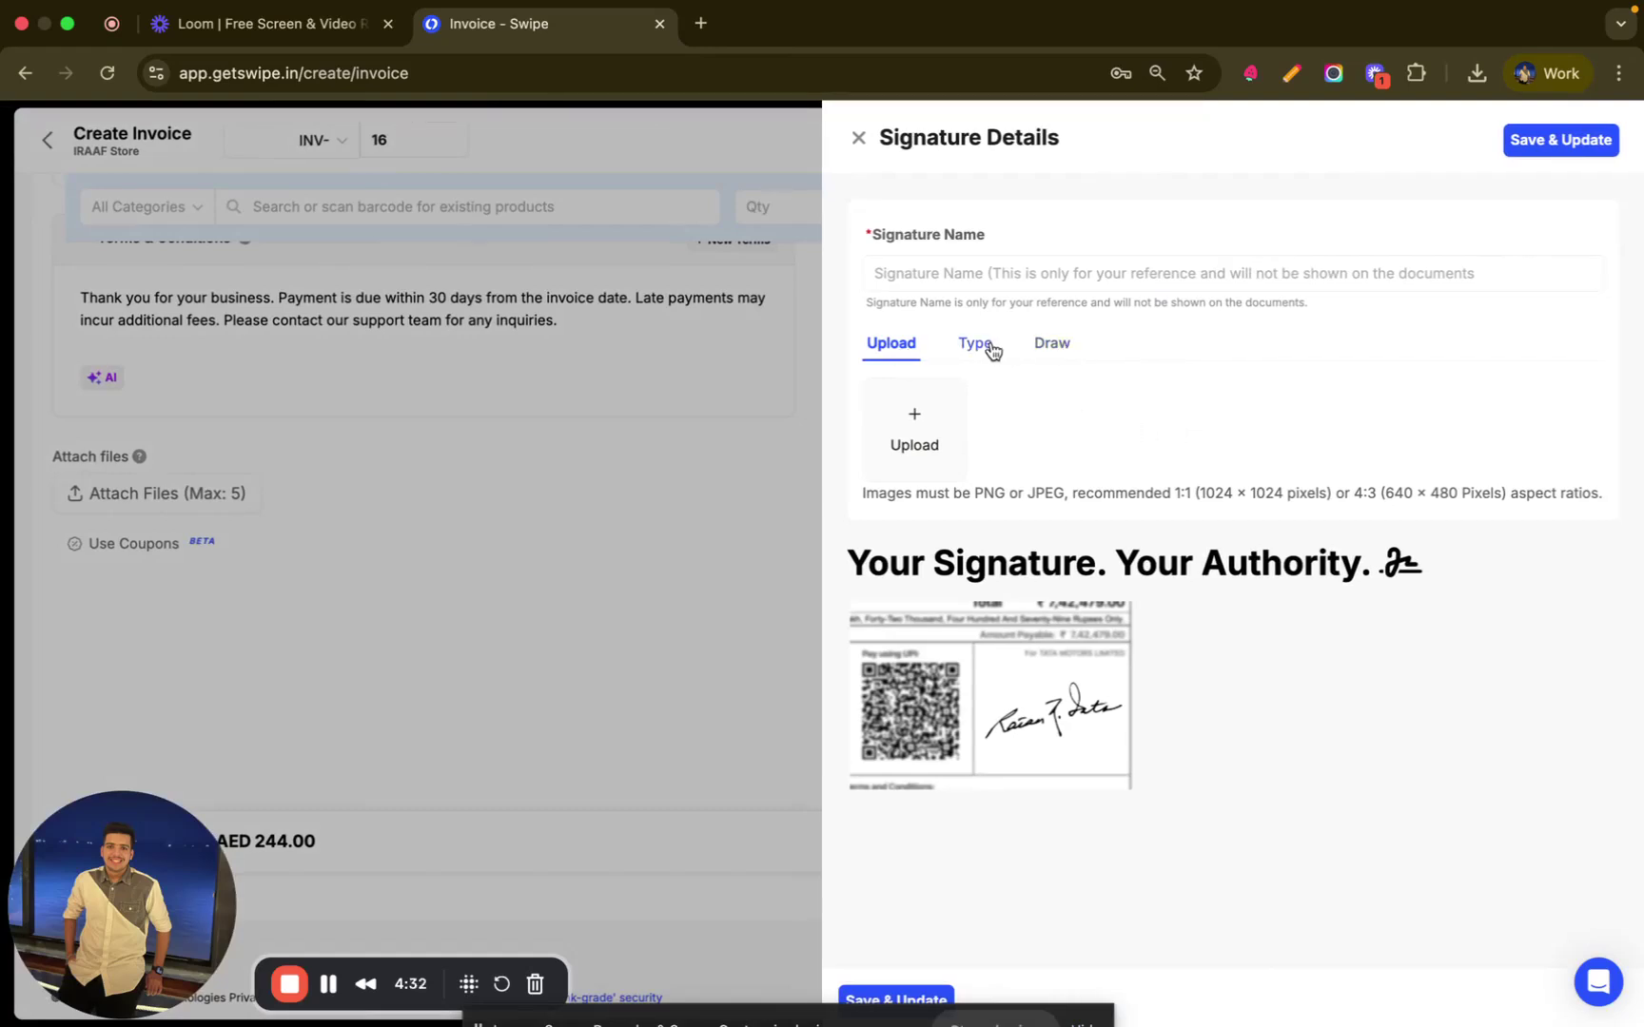
{"action": "left_click", "coordinate": [990, 347]}
{"action": "left_click", "coordinate": [1058, 345]}
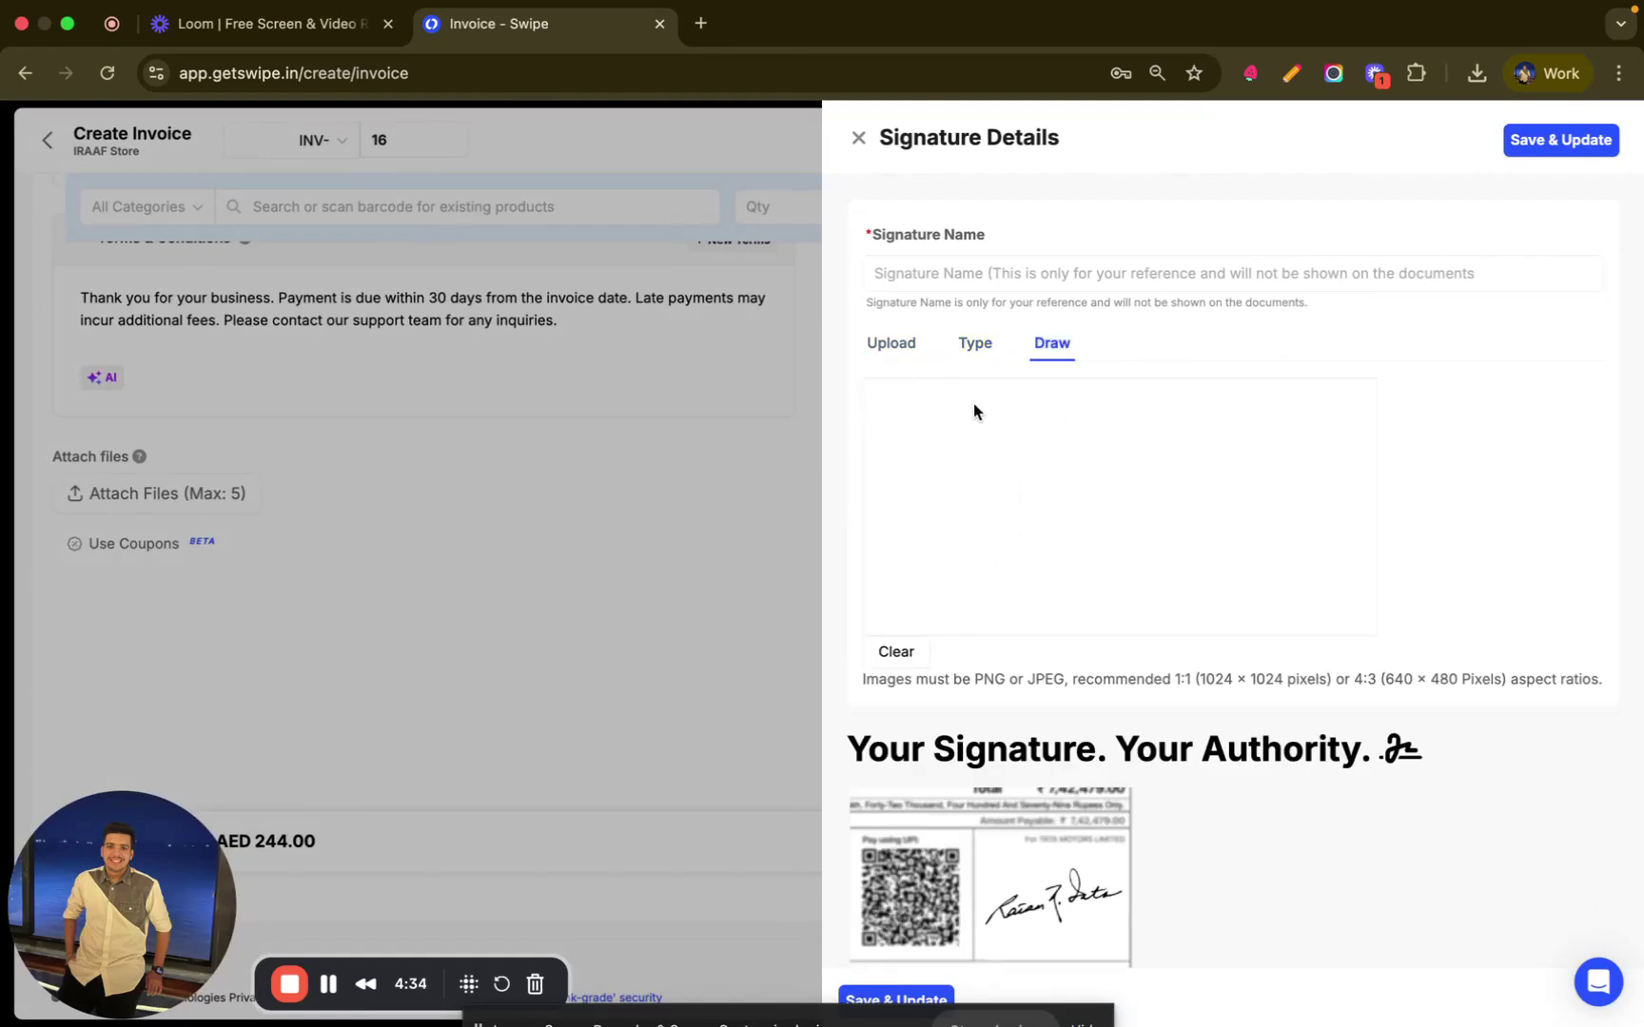
{"action": "left_click", "coordinate": [972, 350]}
{"action": "left_click", "coordinate": [956, 274]}
{"action": "type", "text": "URAAF STORE"}
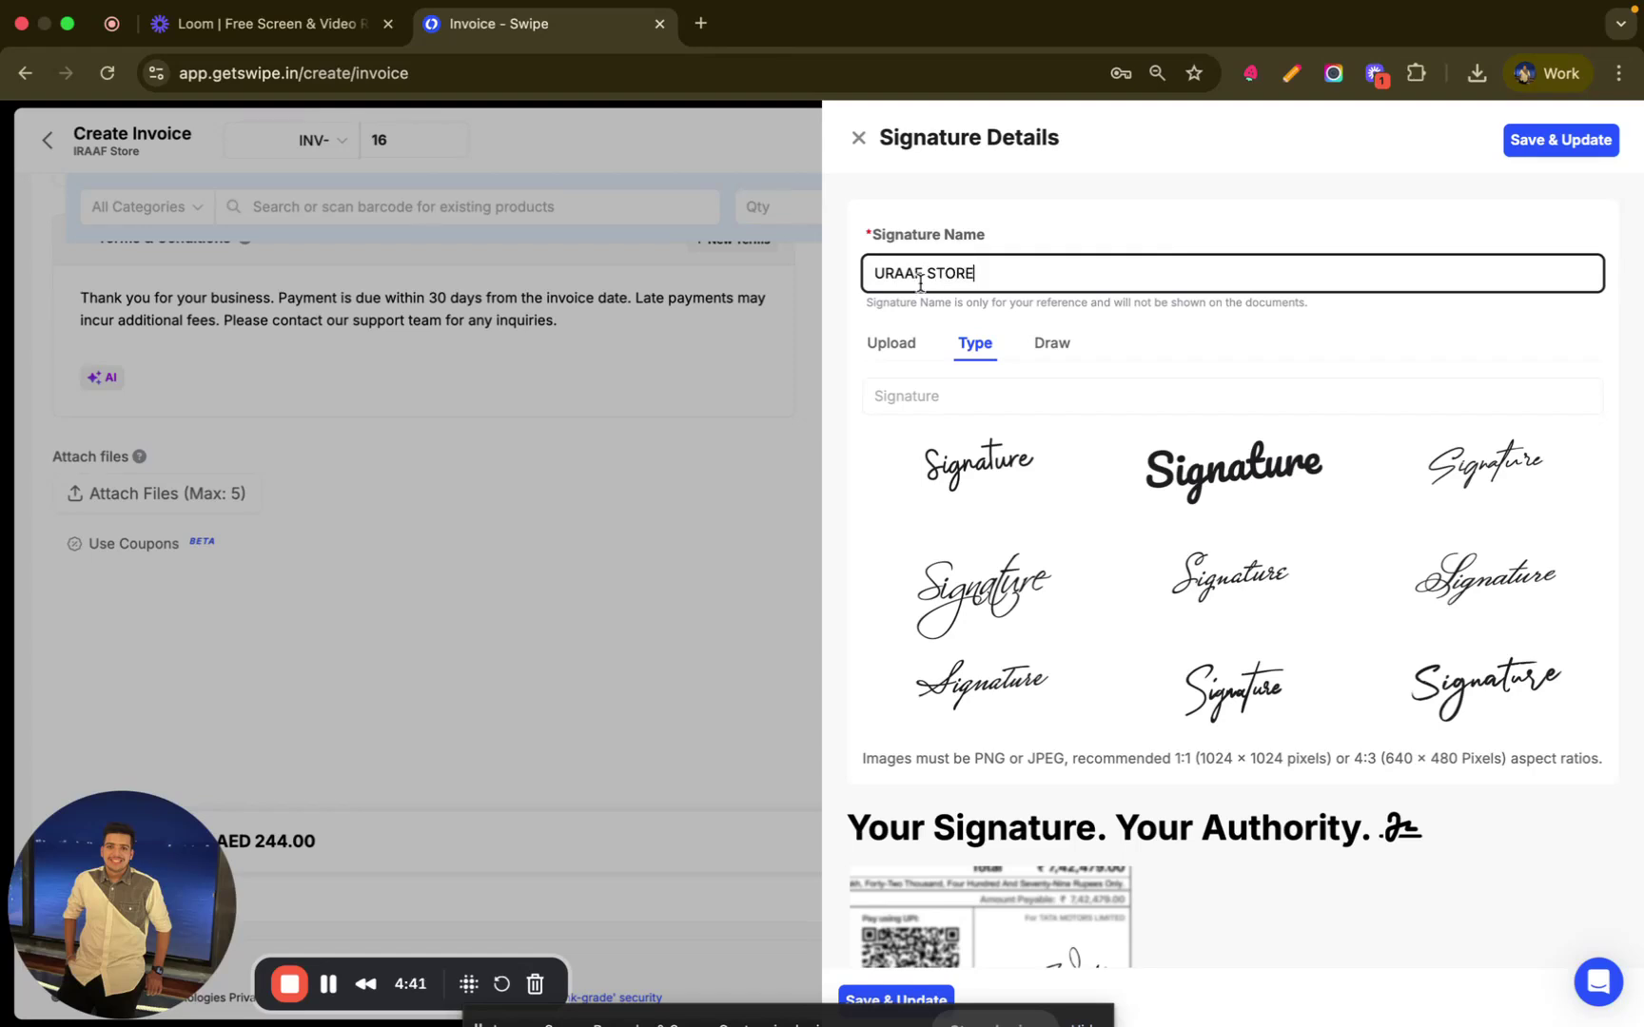
{"action": "left_click", "coordinate": [883, 274]}
{"action": "key", "text": "BackSpace"}
{"action": "type", "text": "I"}
- Enter the signature text, choose the bold style, and save it onto the invoice
{"action": "left_click", "coordinate": [911, 402]}
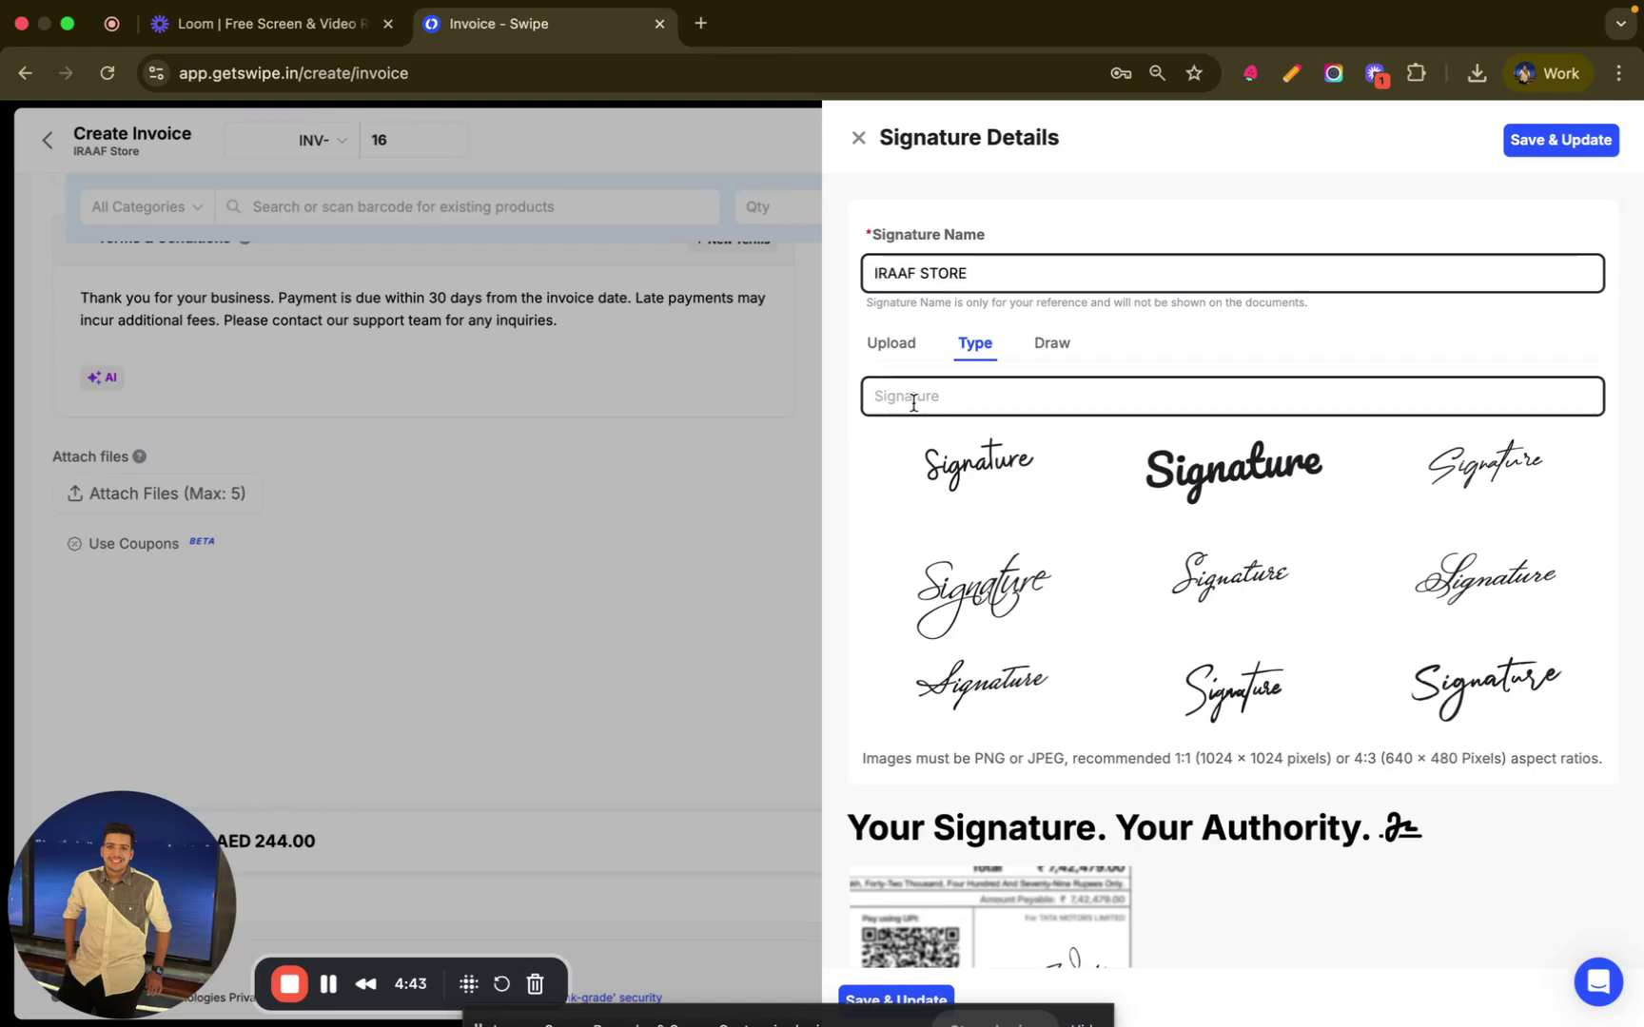
{"action": "type", "text": "IQBALSONIC"}
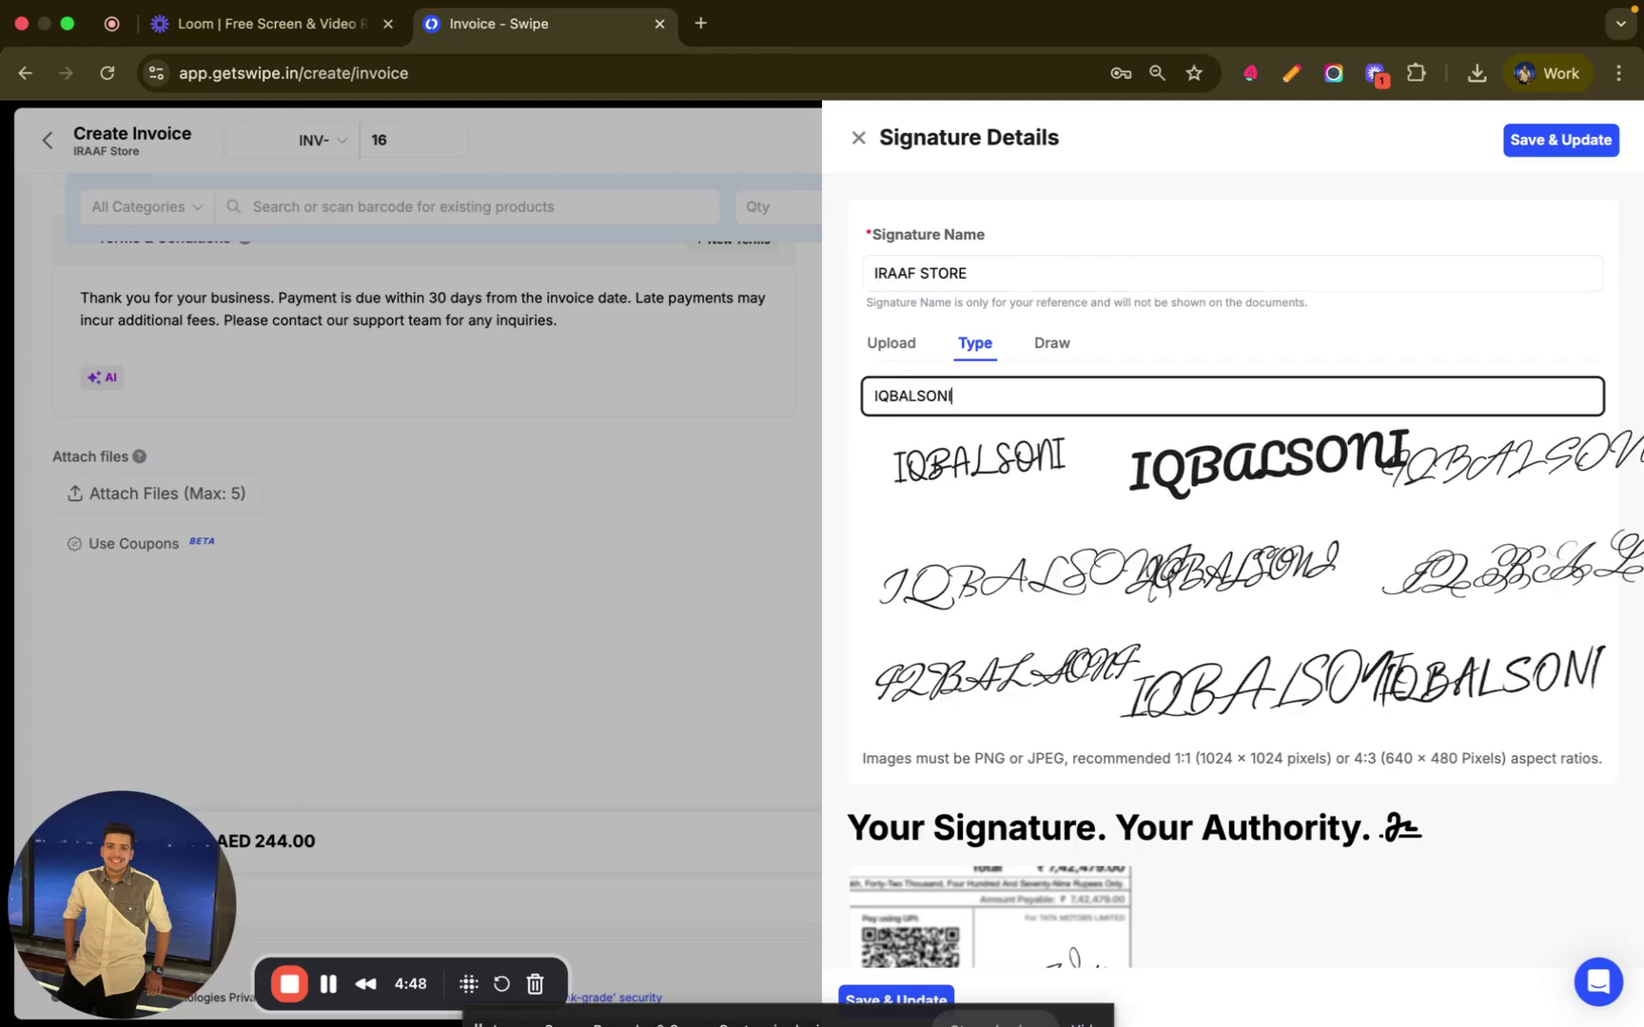
{"action": "left_click", "coordinate": [1177, 471]}
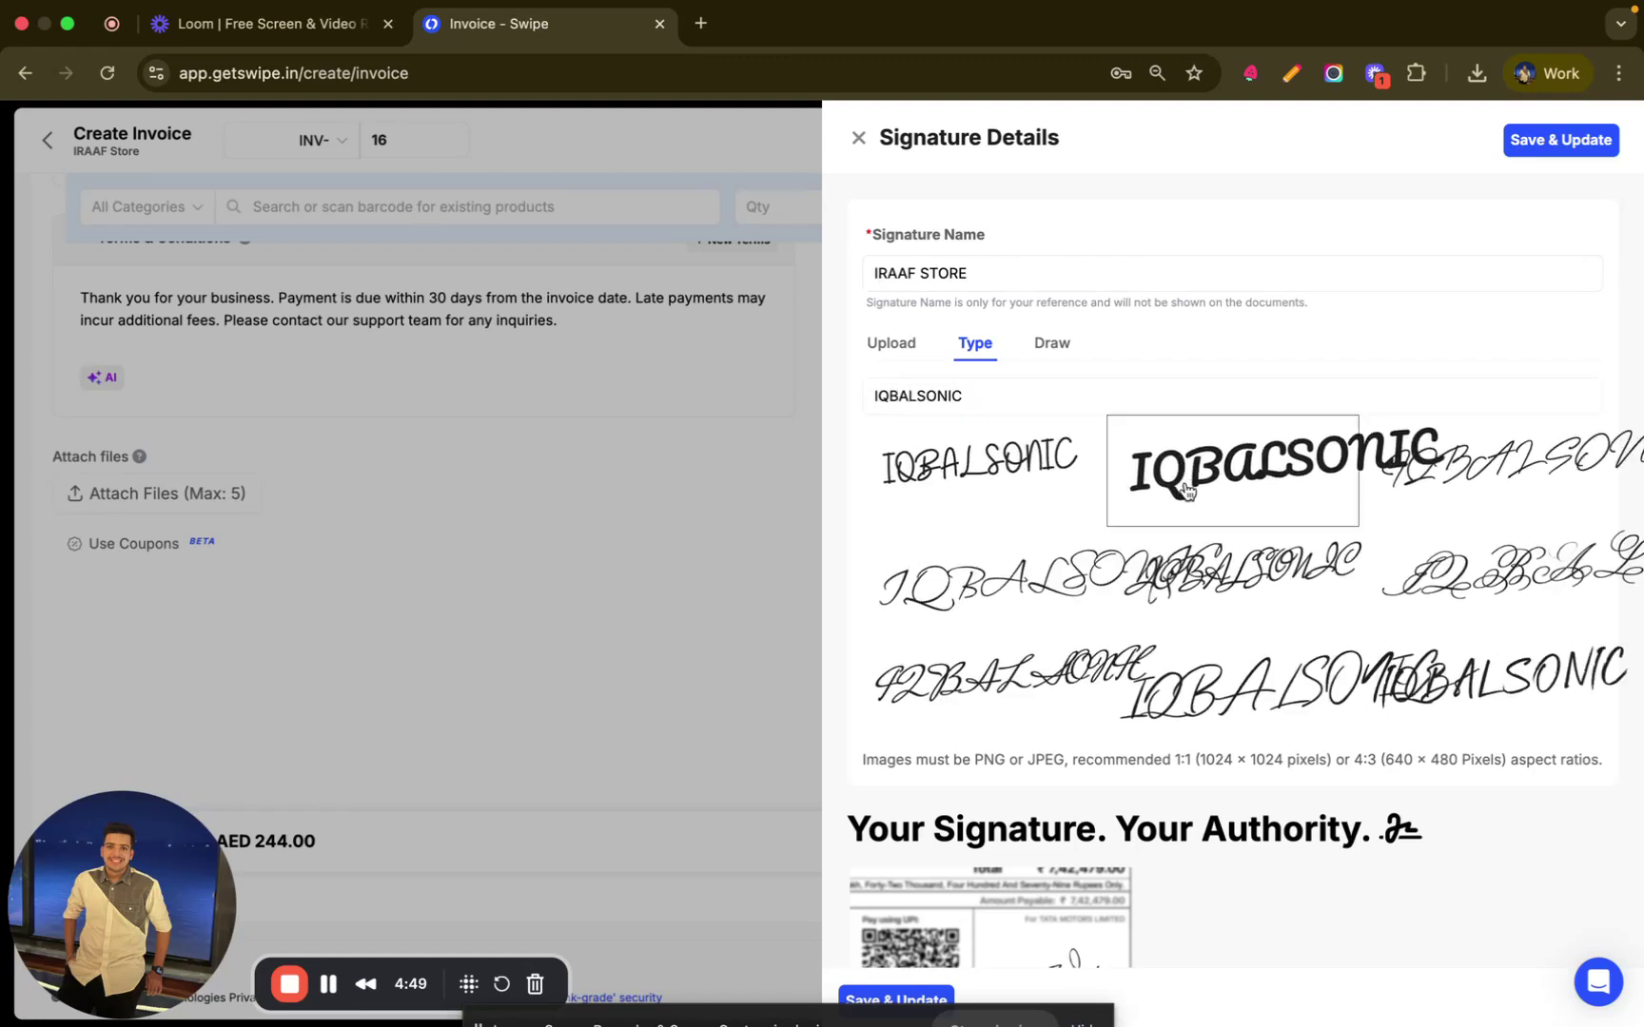
{"action": "scroll", "coordinate": [1013, 827], "scroll_direction": "down", "scroll_amount": 2}
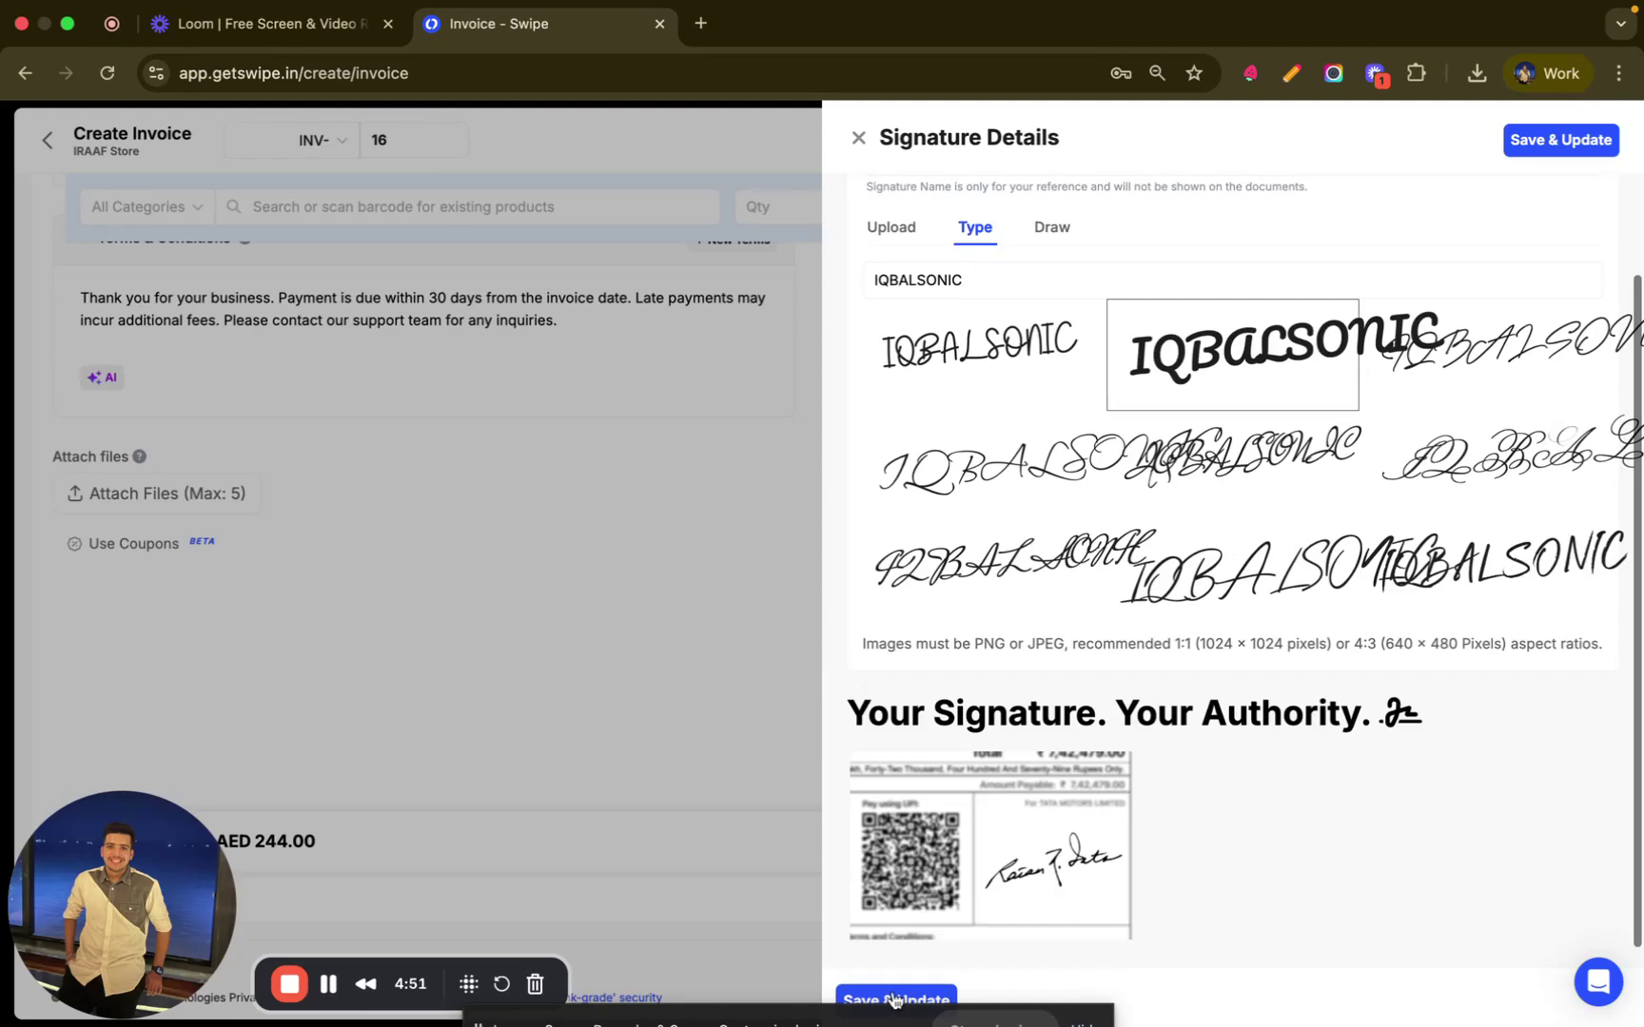
{"action": "left_click", "coordinate": [894, 999]}
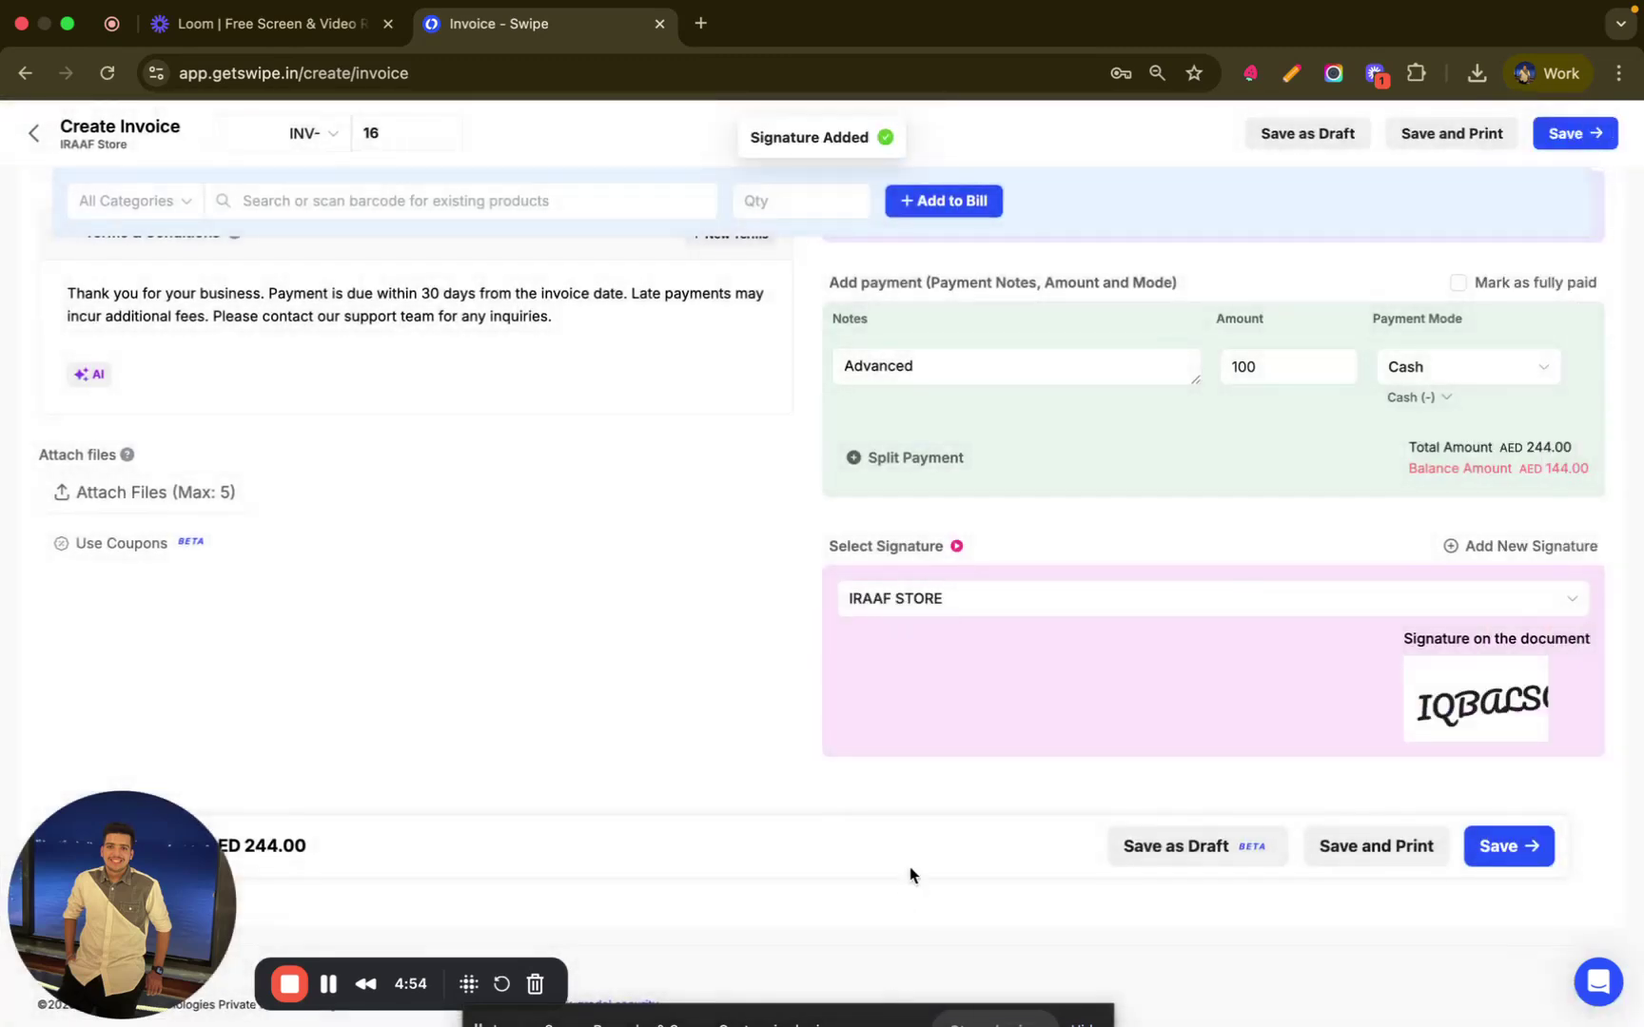
- Save invoice INV-16 and open its PDF preview from the Sales list
{"action": "left_click", "coordinate": [1497, 851]}
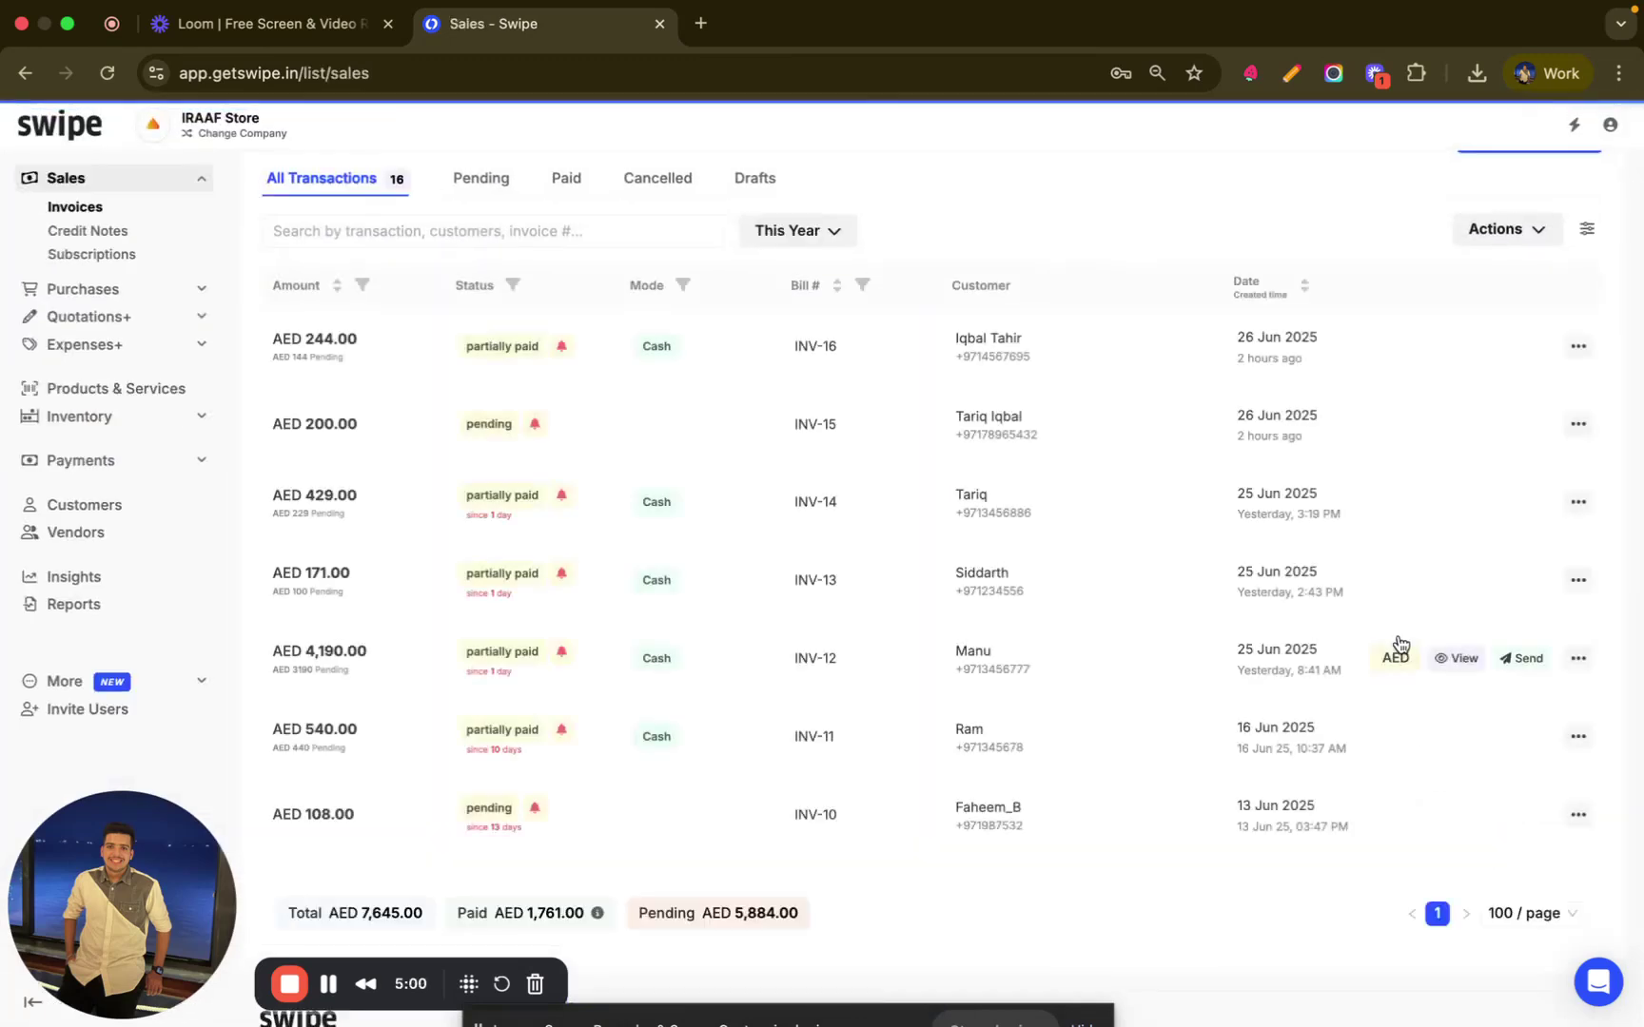
{"action": "scroll", "coordinate": [1254, 469], "scroll_direction": "up", "scroll_amount": 3}
{"action": "scroll", "coordinate": [1254, 469], "scroll_direction": "up", "scroll_amount": 1}
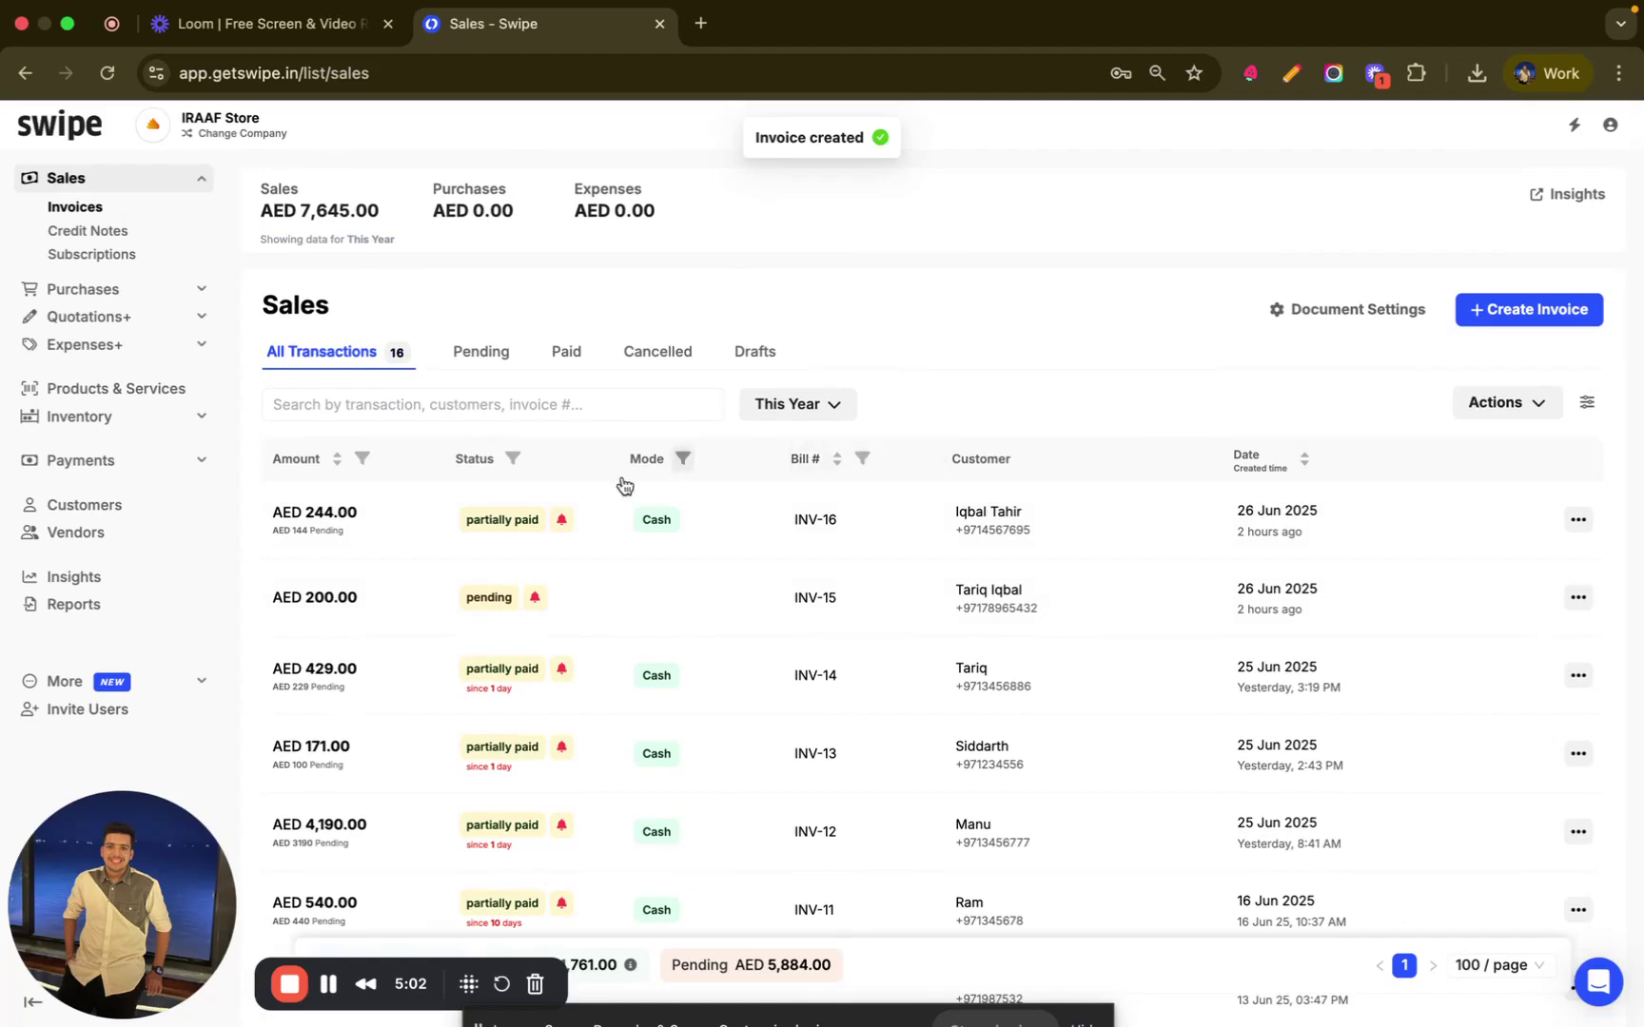
{"action": "mouse_move", "coordinate": [495, 533]}
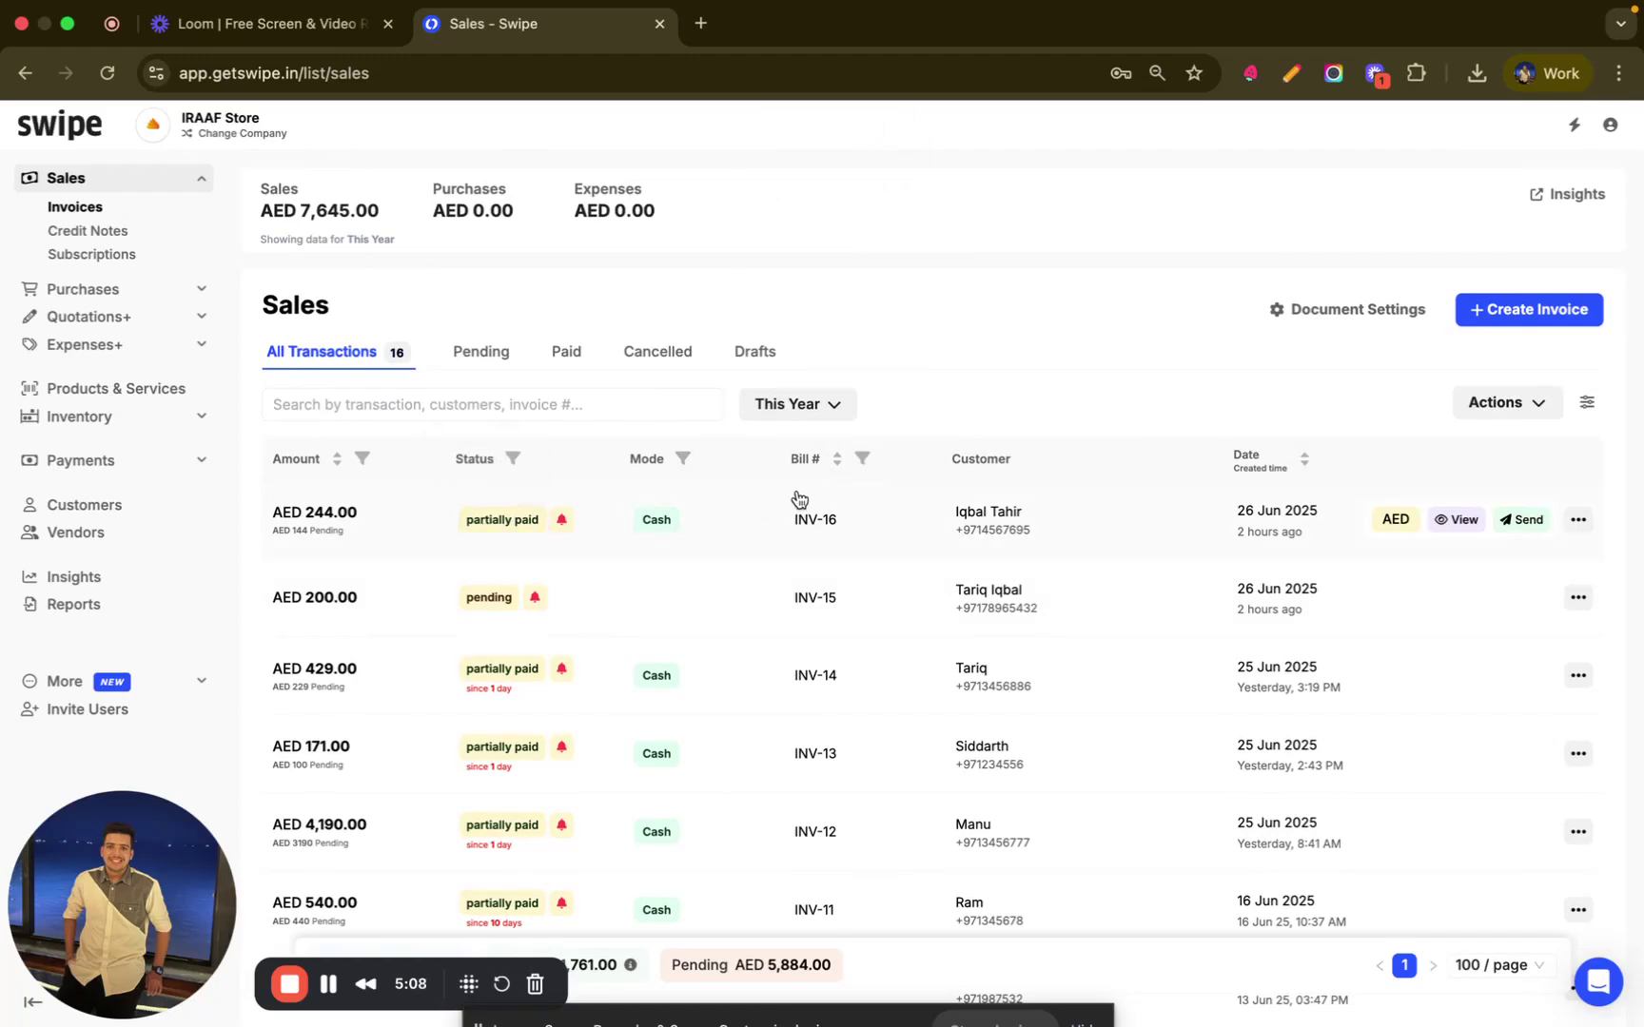
{"action": "left_click", "coordinate": [1460, 520]}
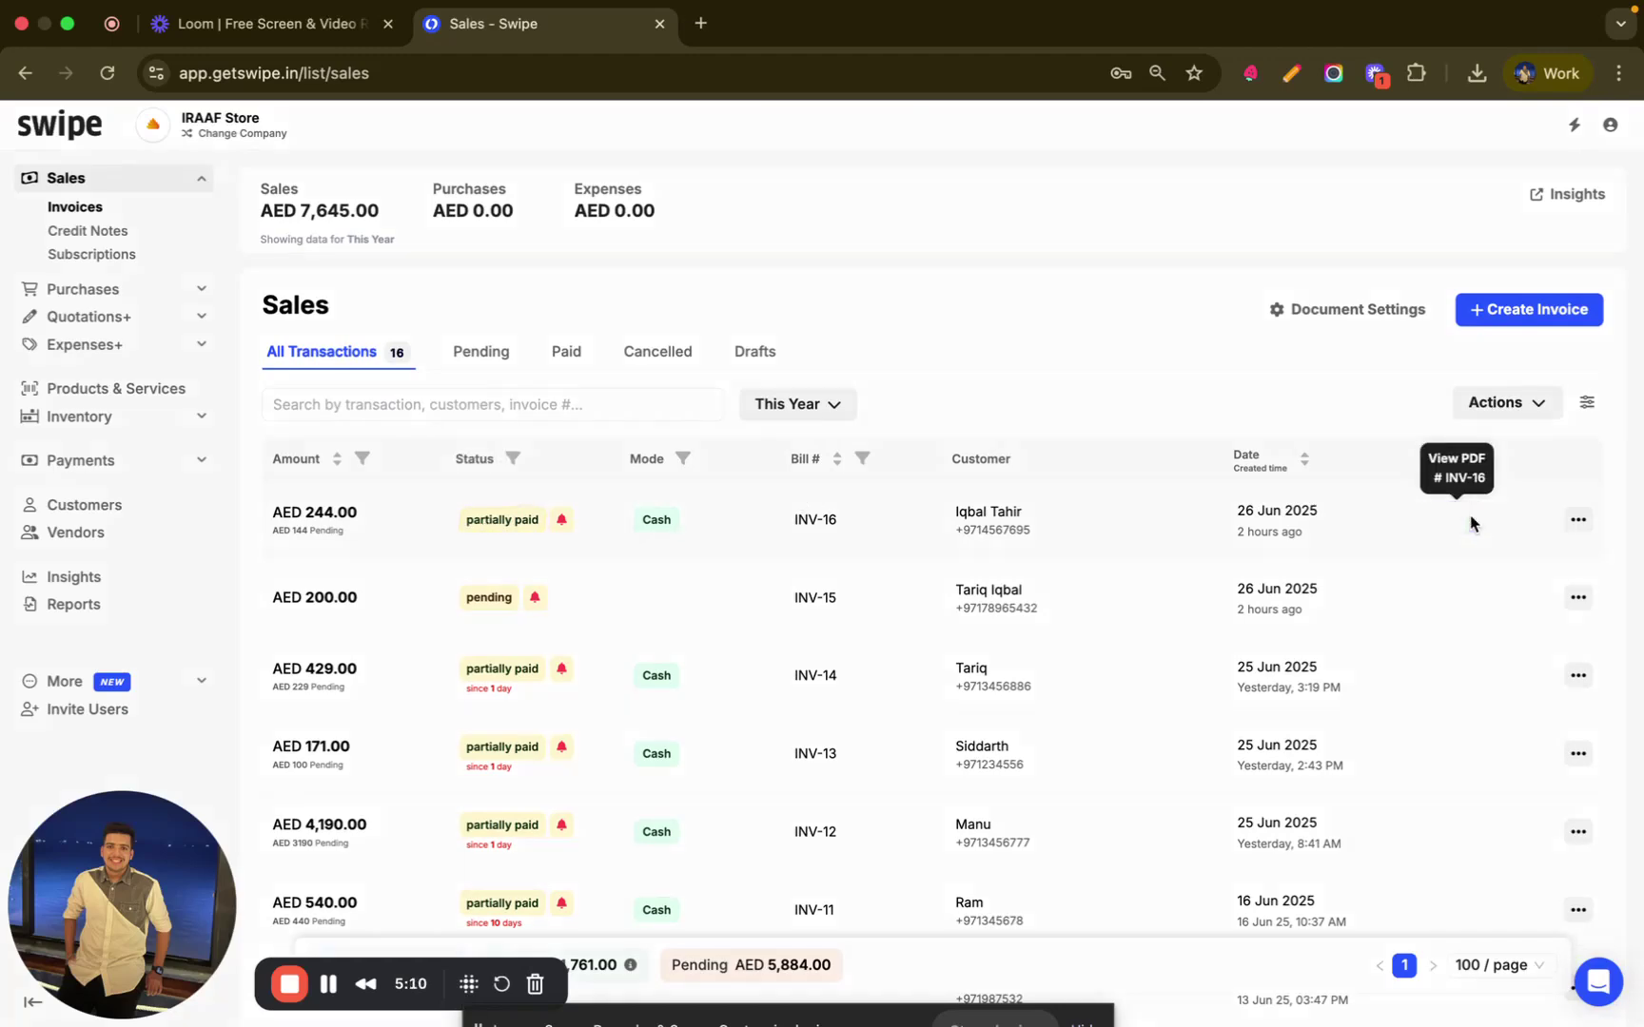
{"action": "scroll", "coordinate": [954, 540], "scroll_direction": "down", "scroll_amount": 1}
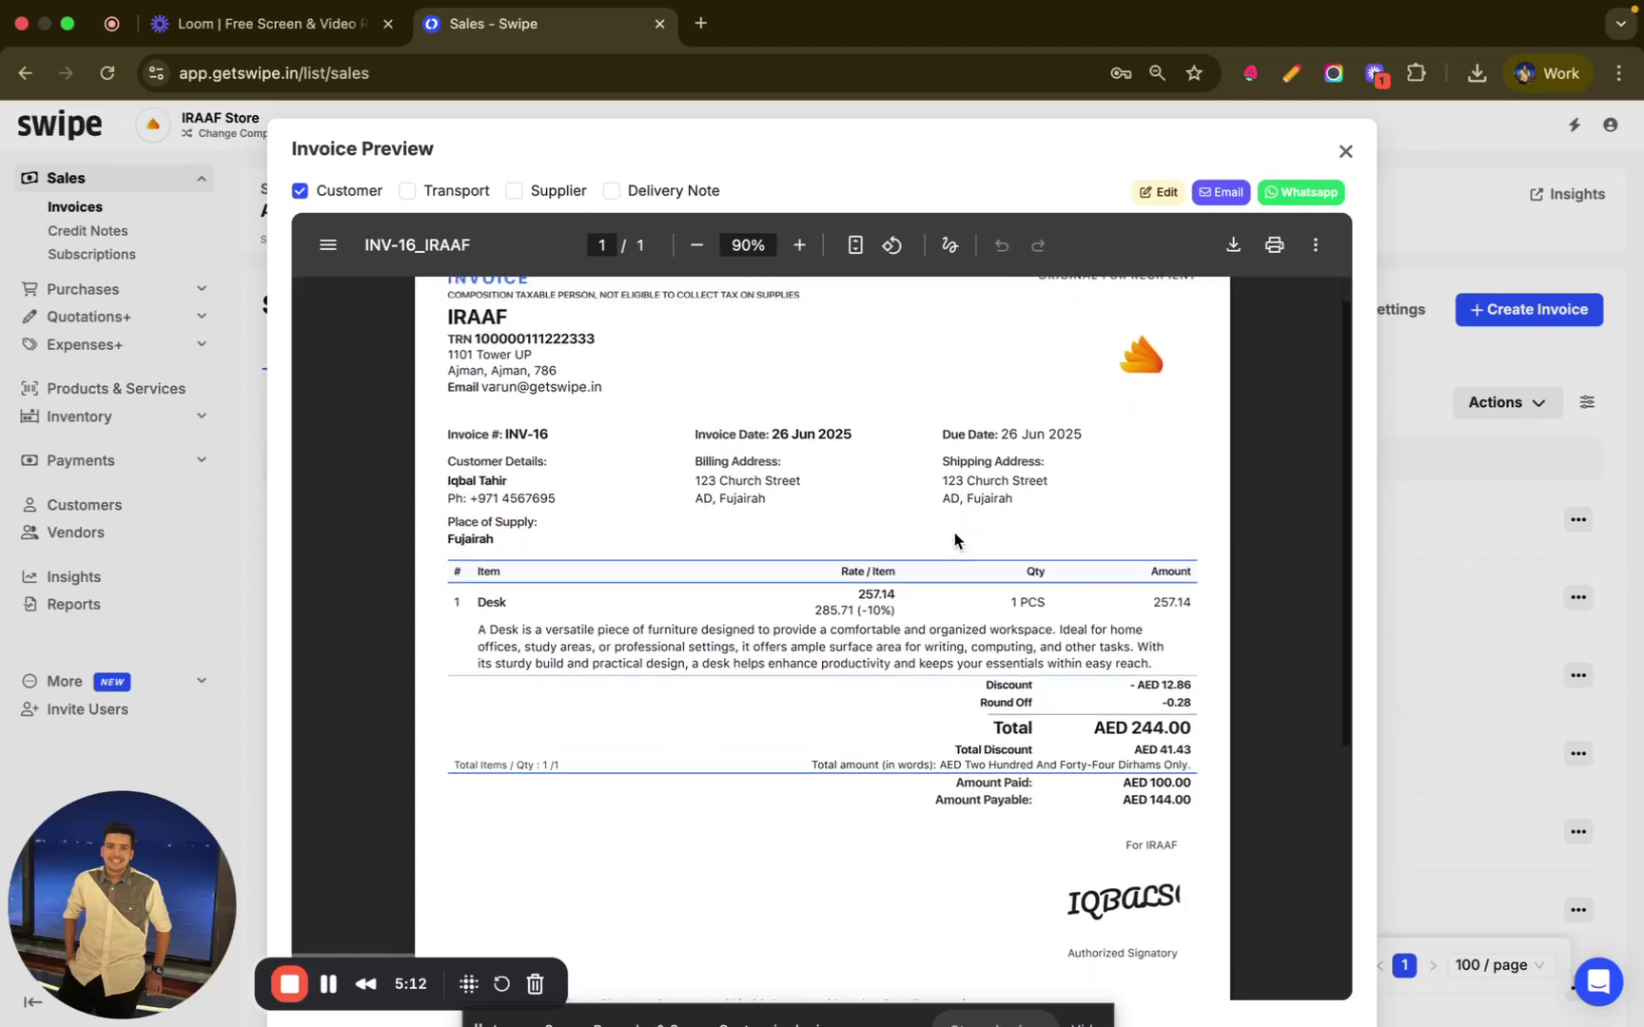
{"action": "scroll", "coordinate": [954, 540], "scroll_direction": "up", "scroll_amount": 1}
- In Document Settings, set the invoice template to Bill To - Ship To instead of MRP + Discount
{"action": "left_click", "coordinate": [1345, 152]}
{"action": "left_click", "coordinate": [1347, 309]}
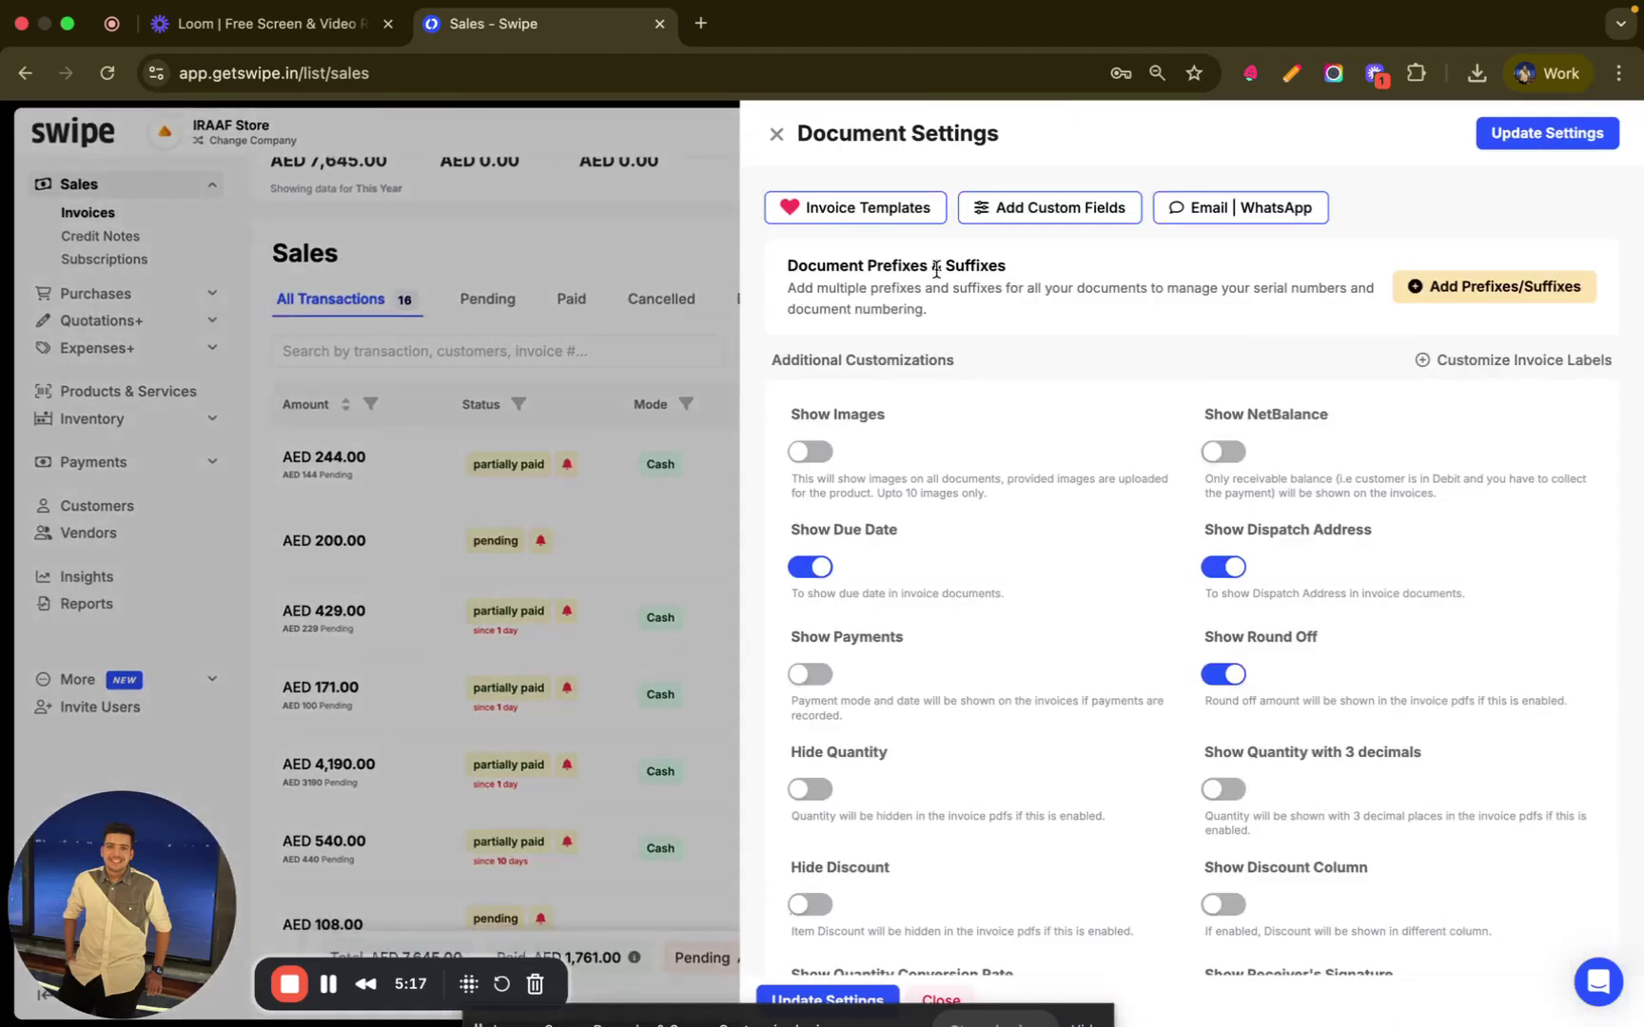
{"action": "left_click", "coordinate": [802, 219]}
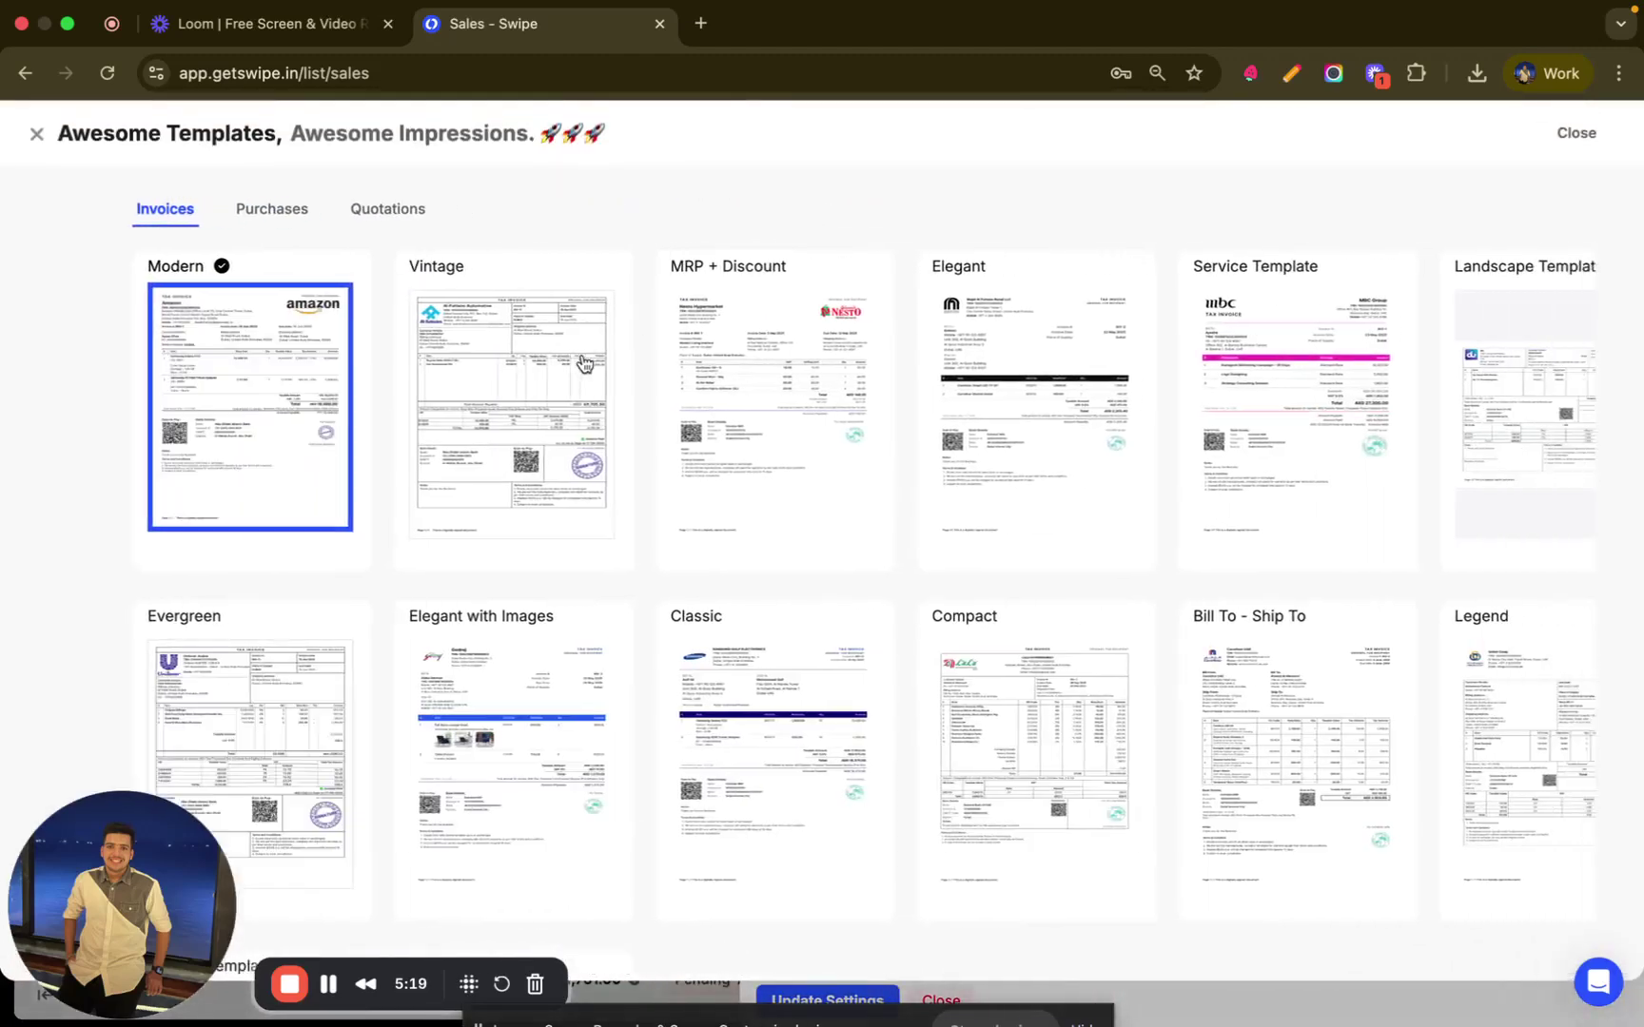
{"action": "left_click", "coordinate": [616, 384]}
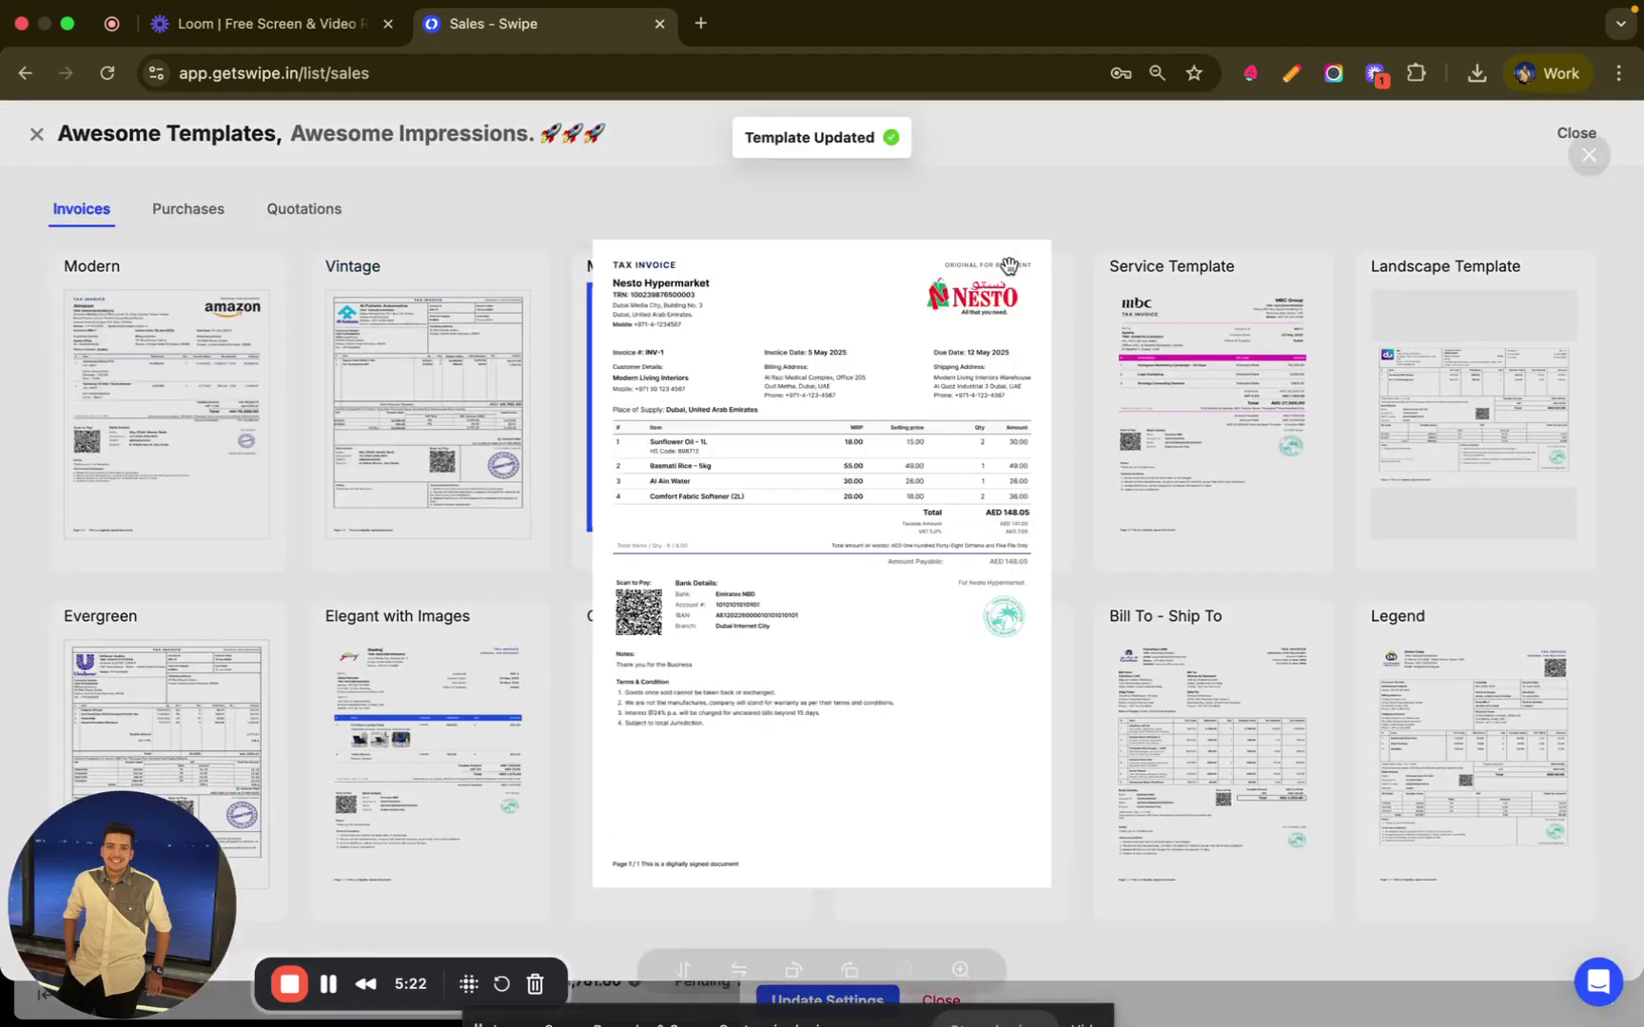
{"action": "scroll", "coordinate": [1125, 551], "scroll_direction": "down", "scroll_amount": 1}
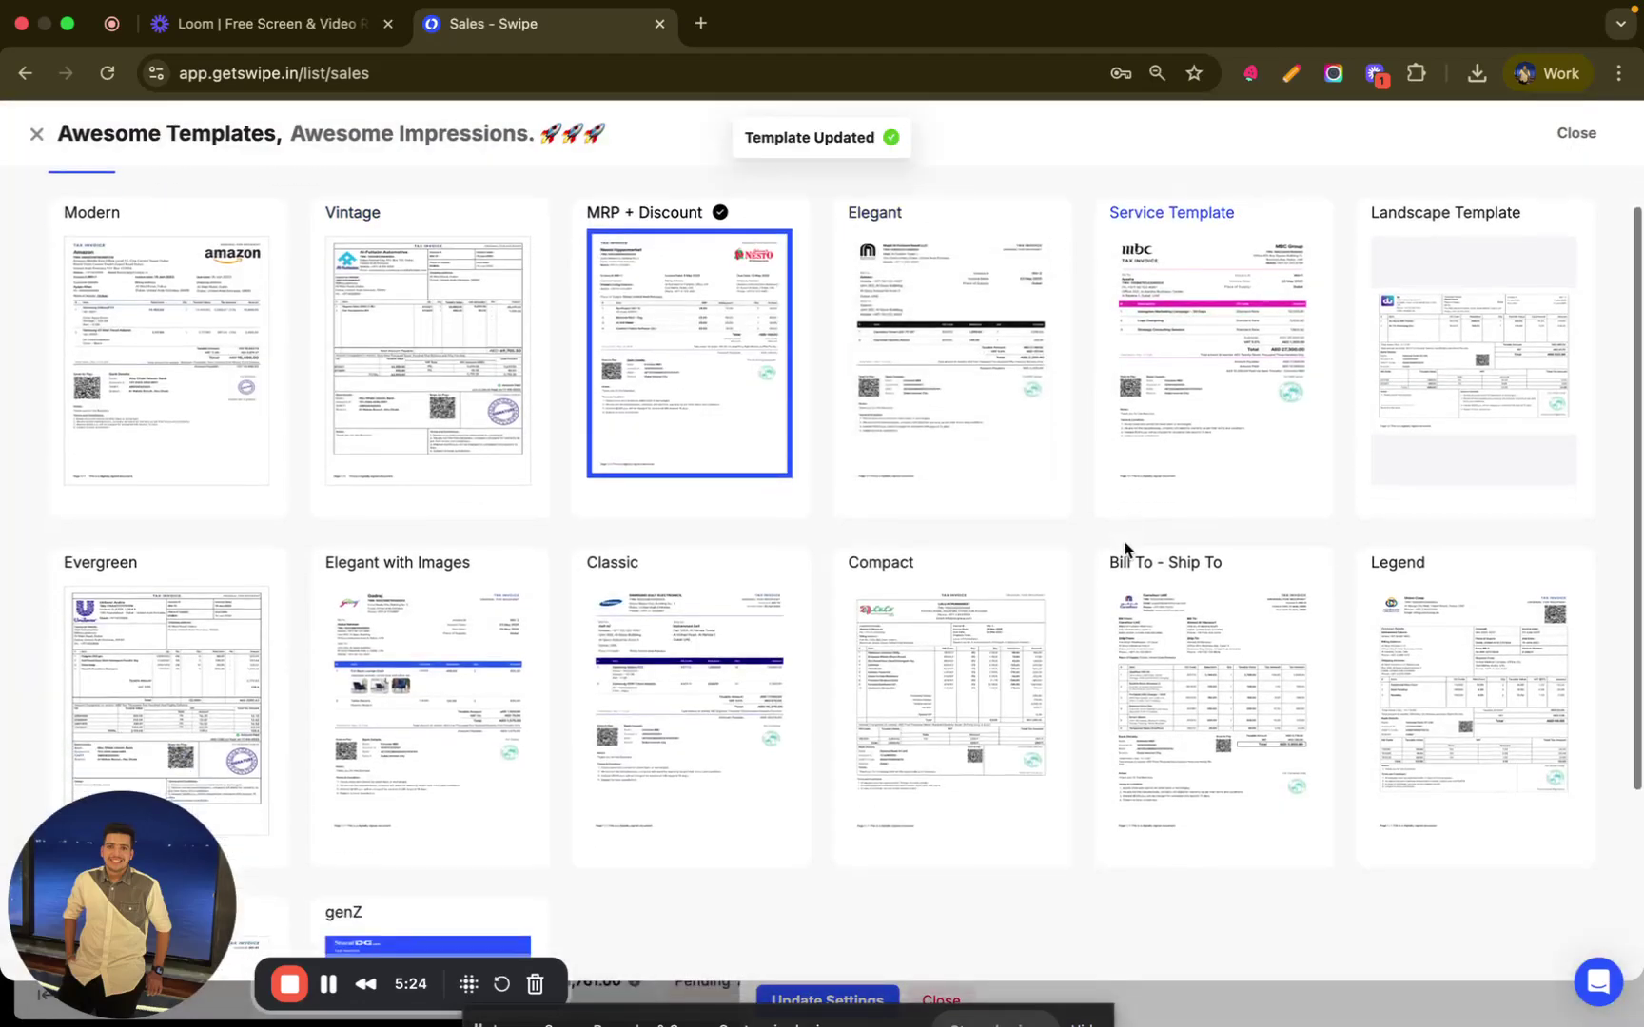
{"action": "left_click", "coordinate": [1221, 694]}
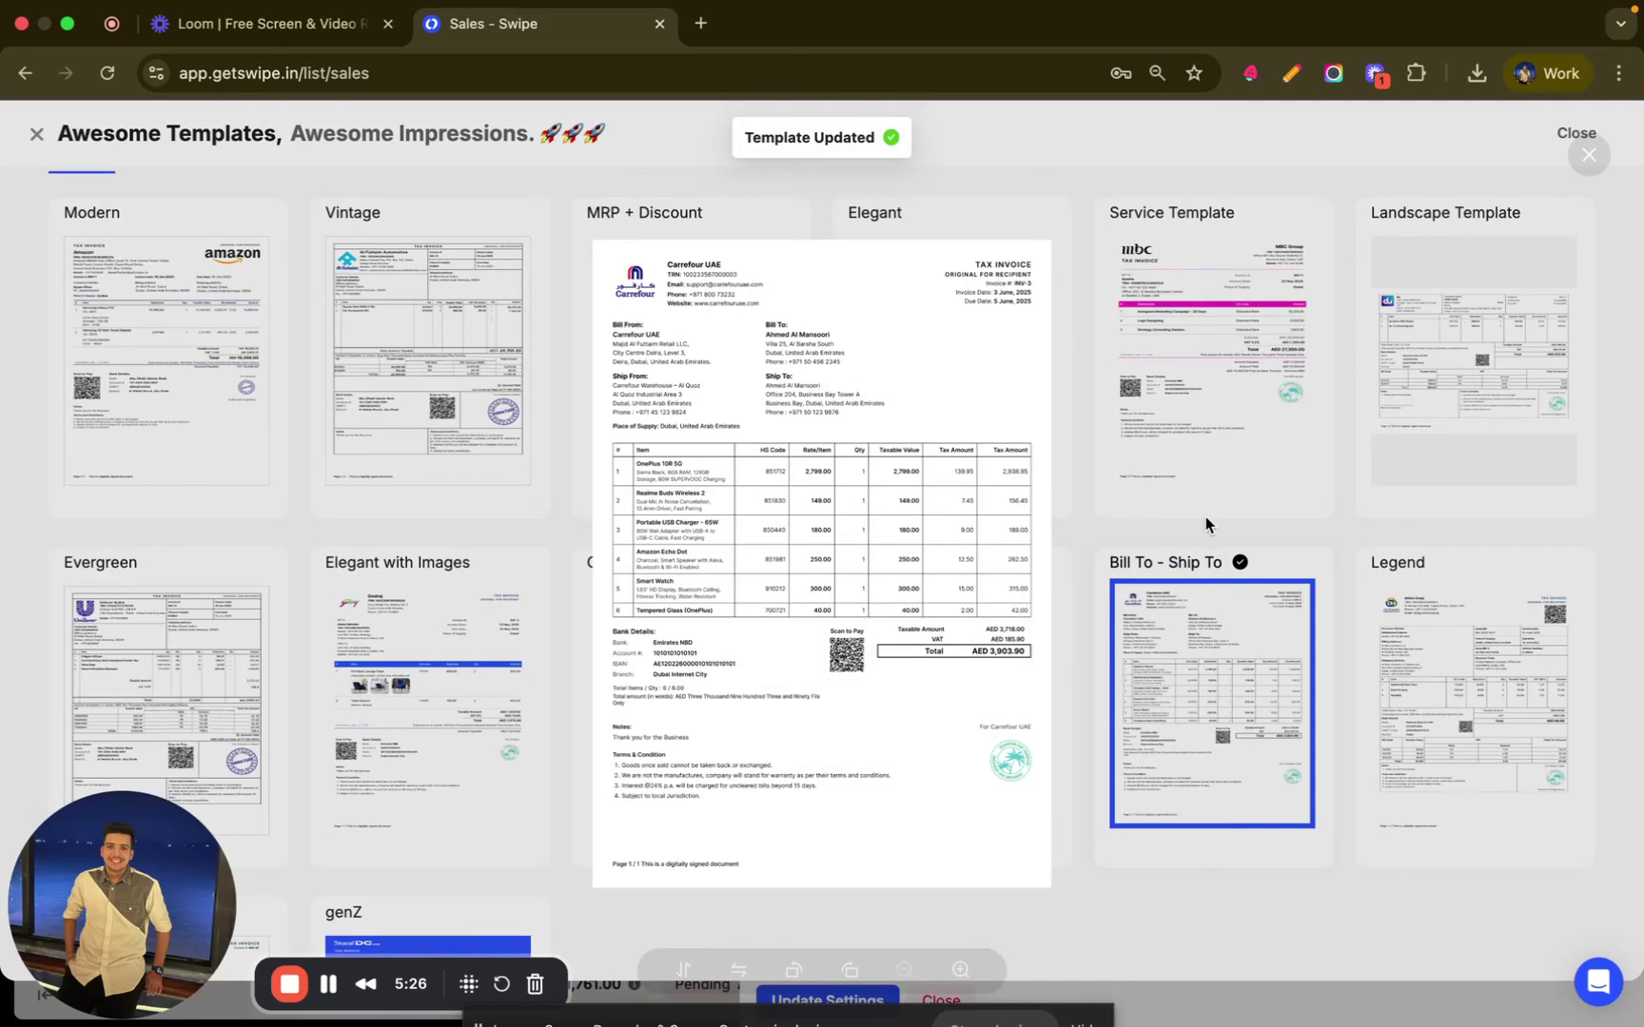
{"action": "scroll", "coordinate": [881, 521], "scroll_direction": "up", "scroll_amount": 1}
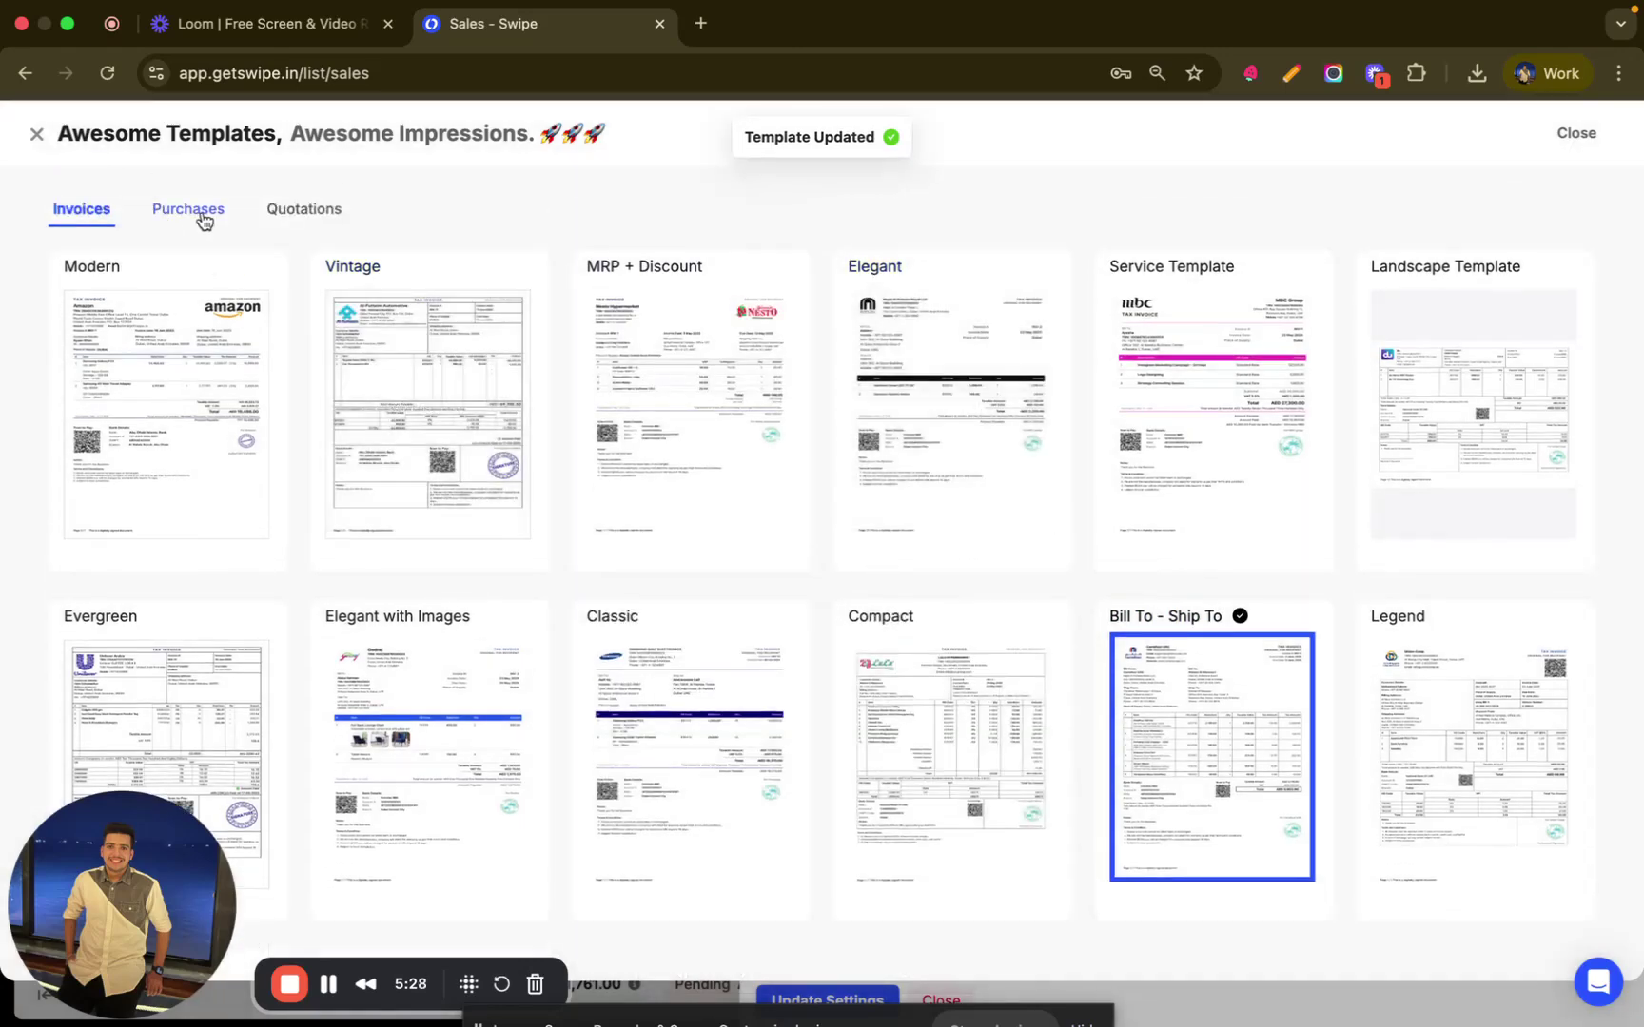
{"action": "left_click", "coordinate": [38, 135]}
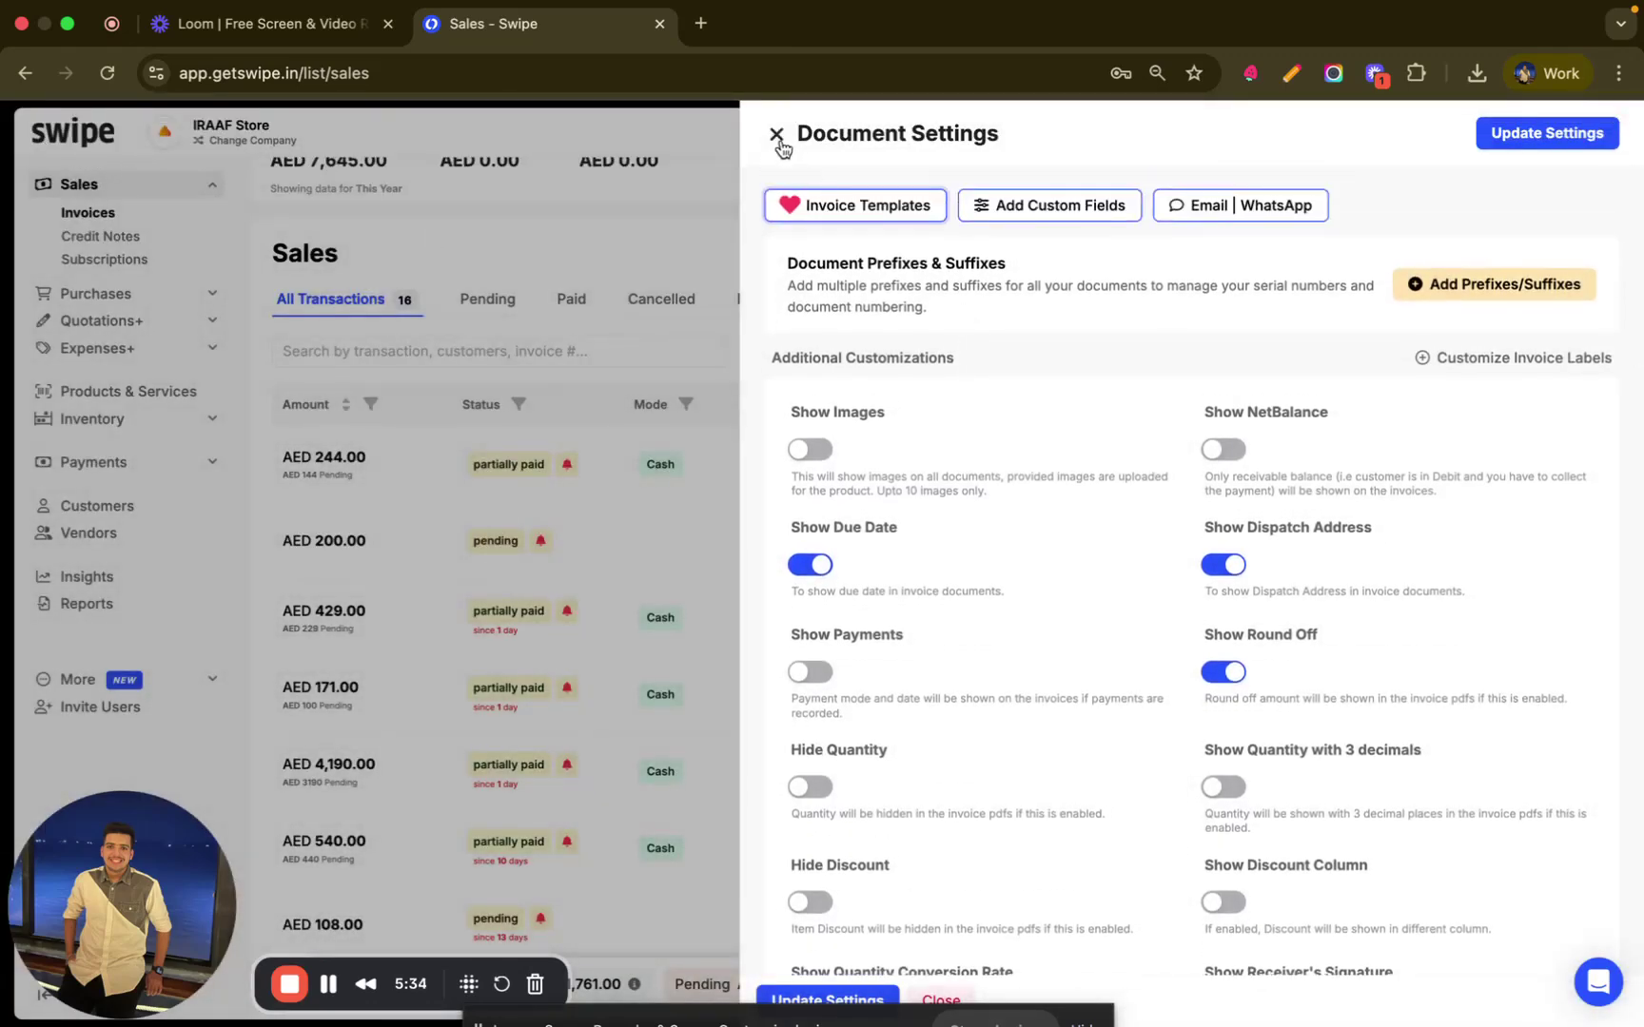
{"action": "left_click", "coordinate": [776, 134]}
- Copy INV-16's share link and load it in a new browser tab
{"action": "mouse_move", "coordinate": [1526, 462]}
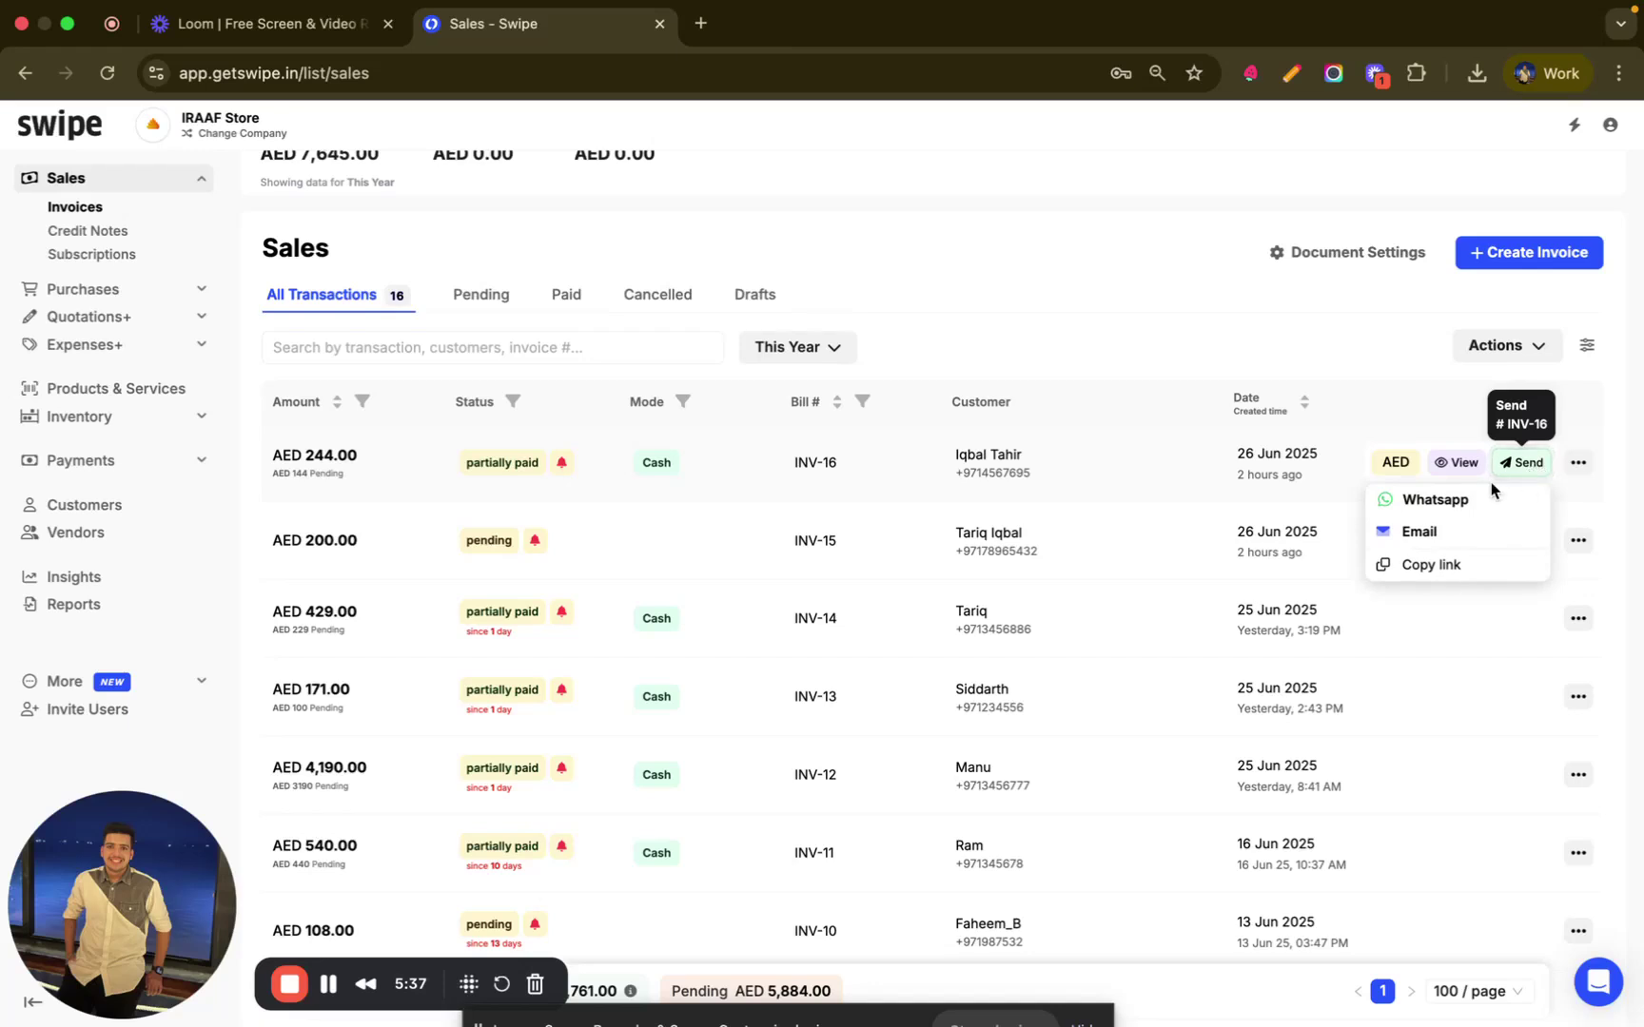
{"action": "left_click", "coordinate": [1446, 566]}
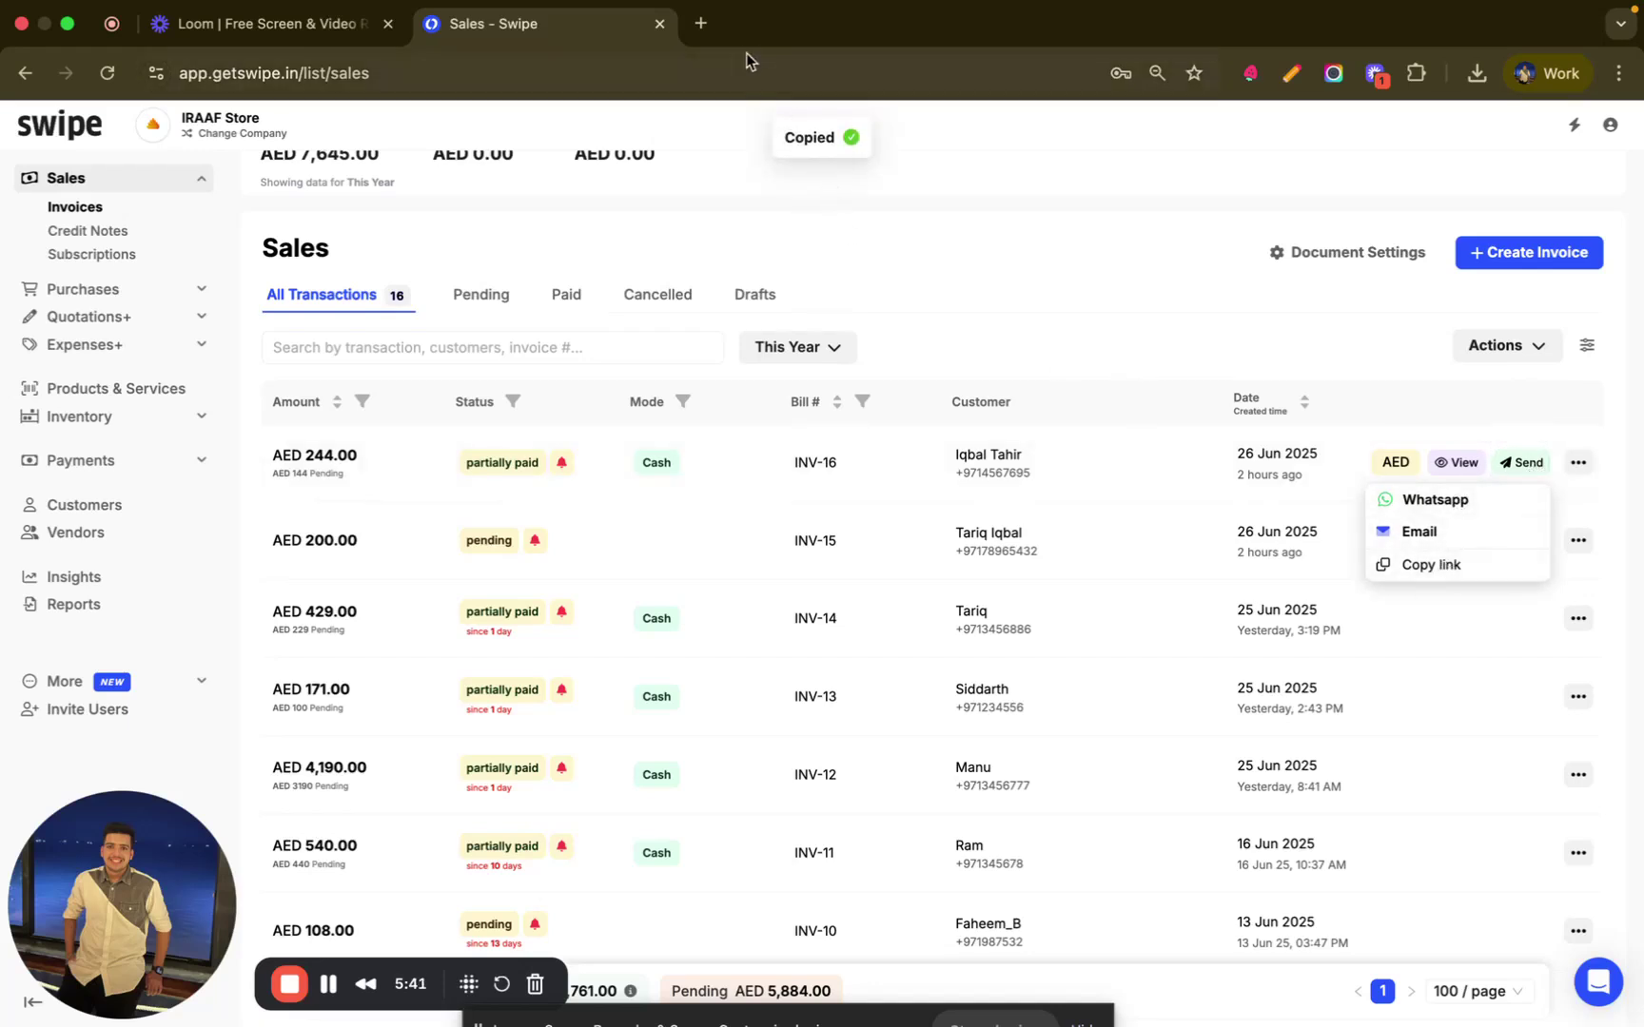
{"action": "left_click", "coordinate": [702, 24]}
{"action": "left_click", "coordinate": [682, 76]}
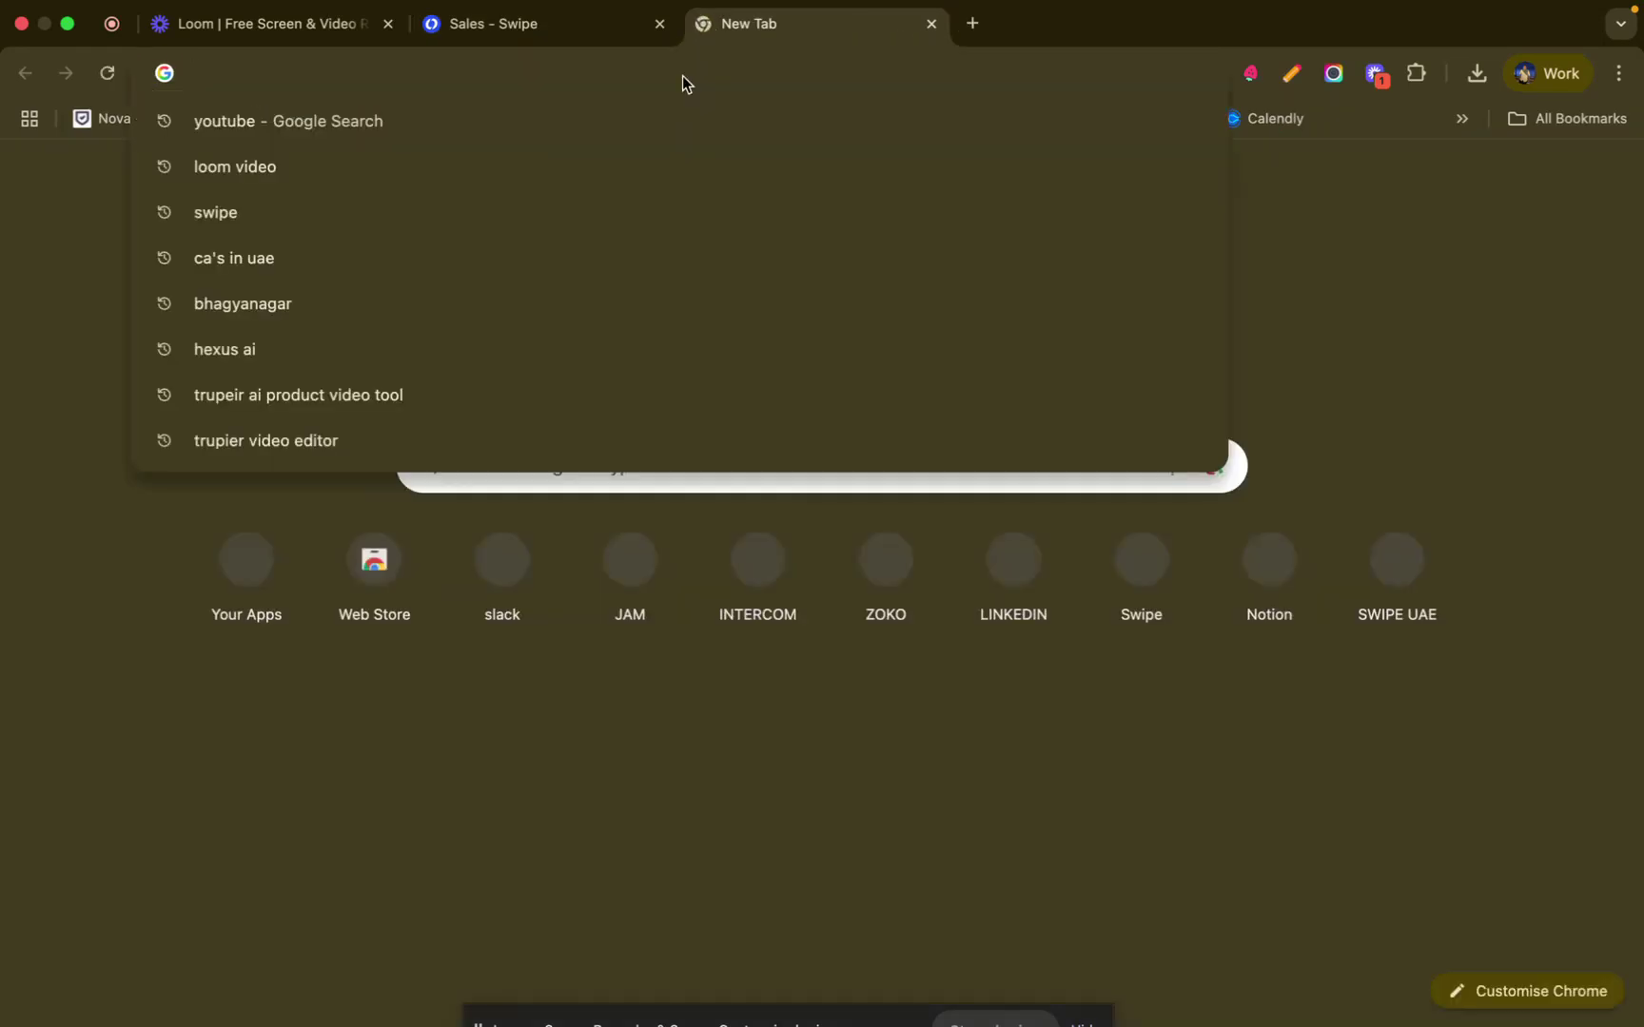
{"action": "key", "text": "super+v"}
{"action": "key", "text": "Return"}
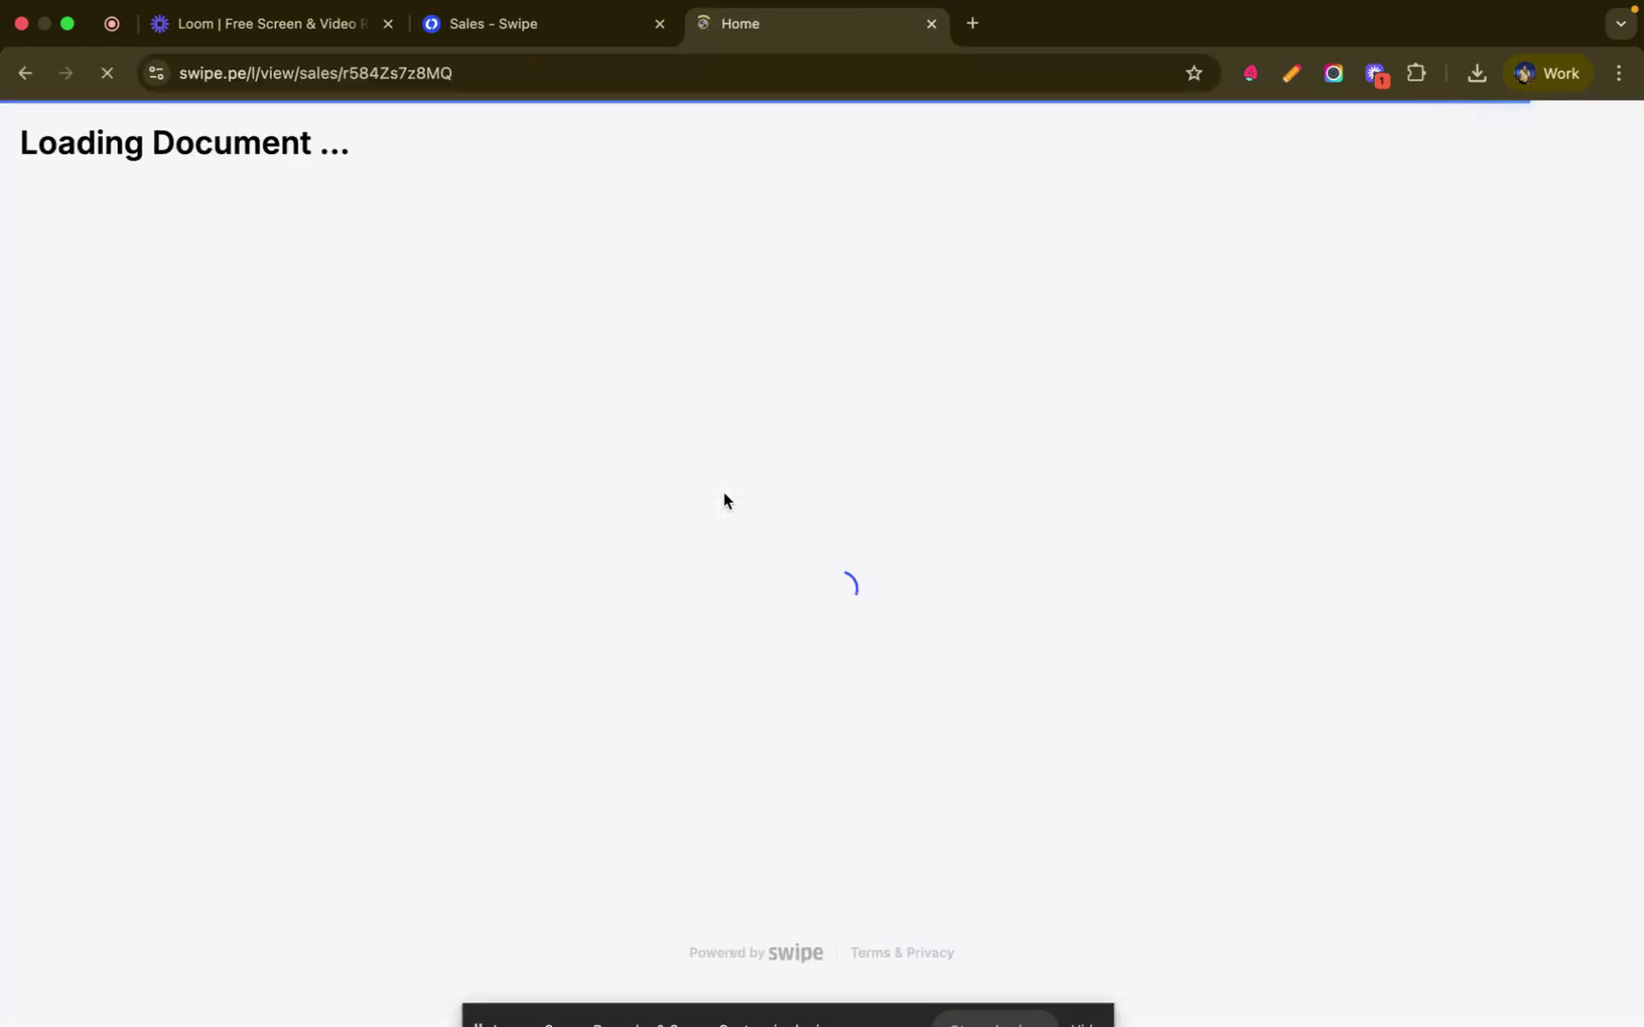
- View the shared invoice's full details, AED 100.00 paid and AED 144.00 pending, then close them
{"action": "scroll", "coordinate": [751, 547], "scroll_direction": "down", "scroll_amount": 3}
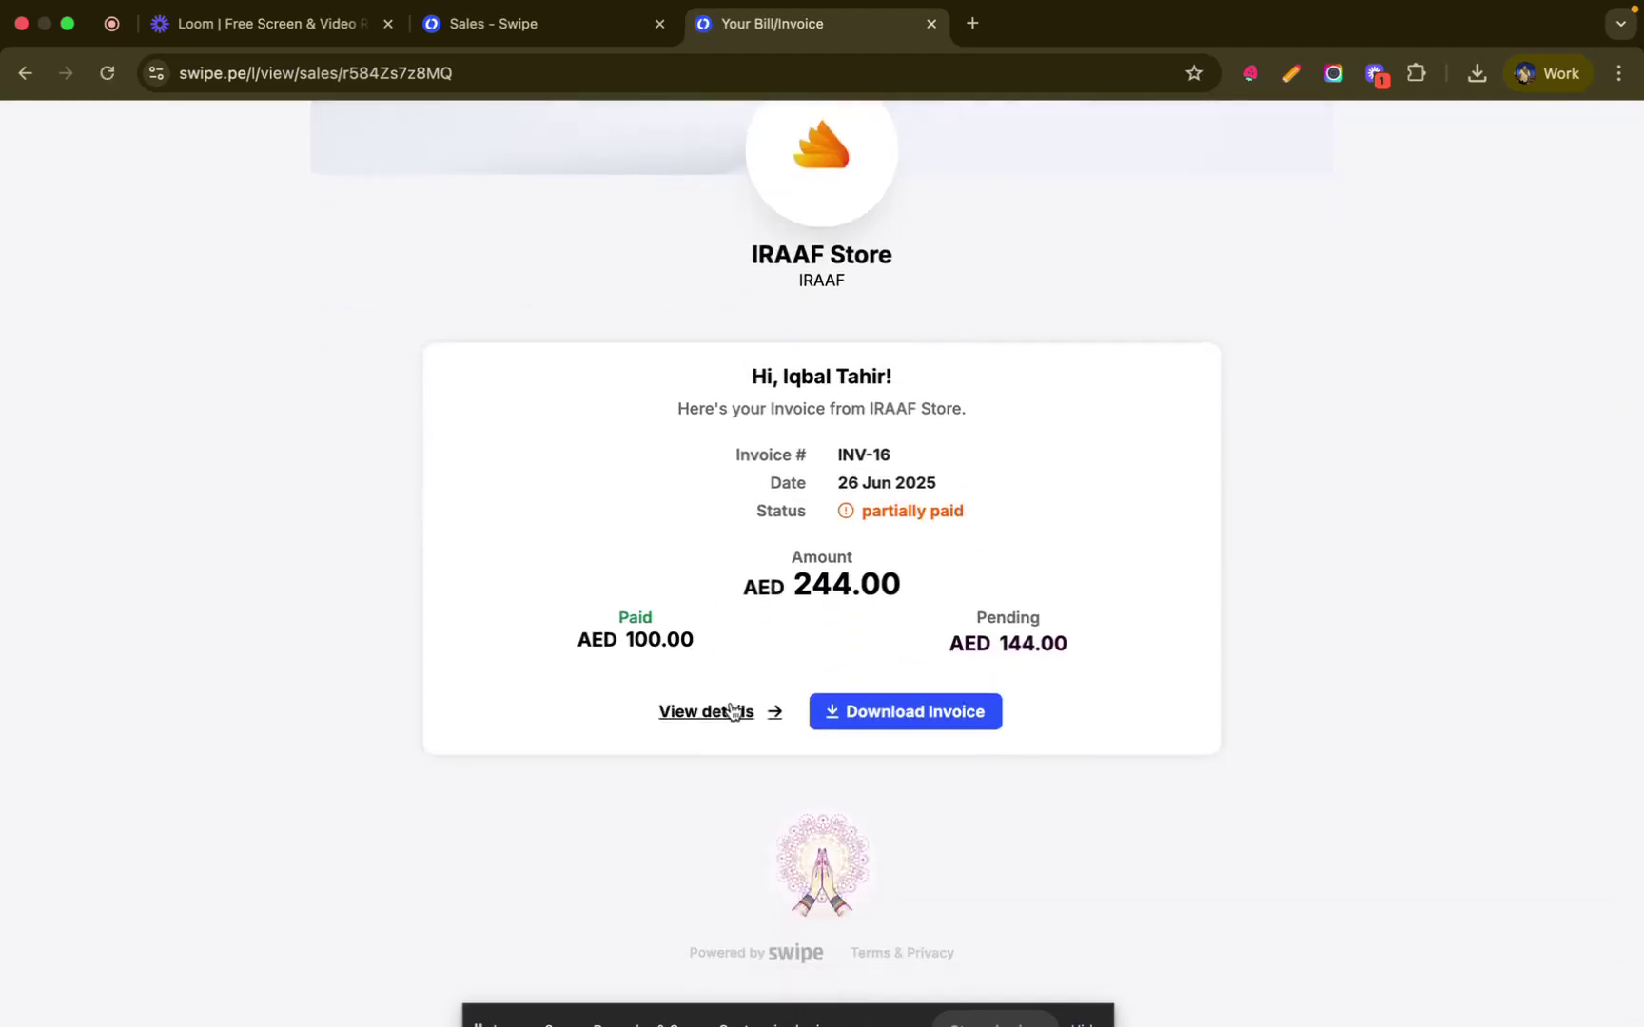
{"action": "left_click", "coordinate": [733, 712]}
{"action": "scroll", "coordinate": [1038, 561], "scroll_direction": "down", "scroll_amount": 3}
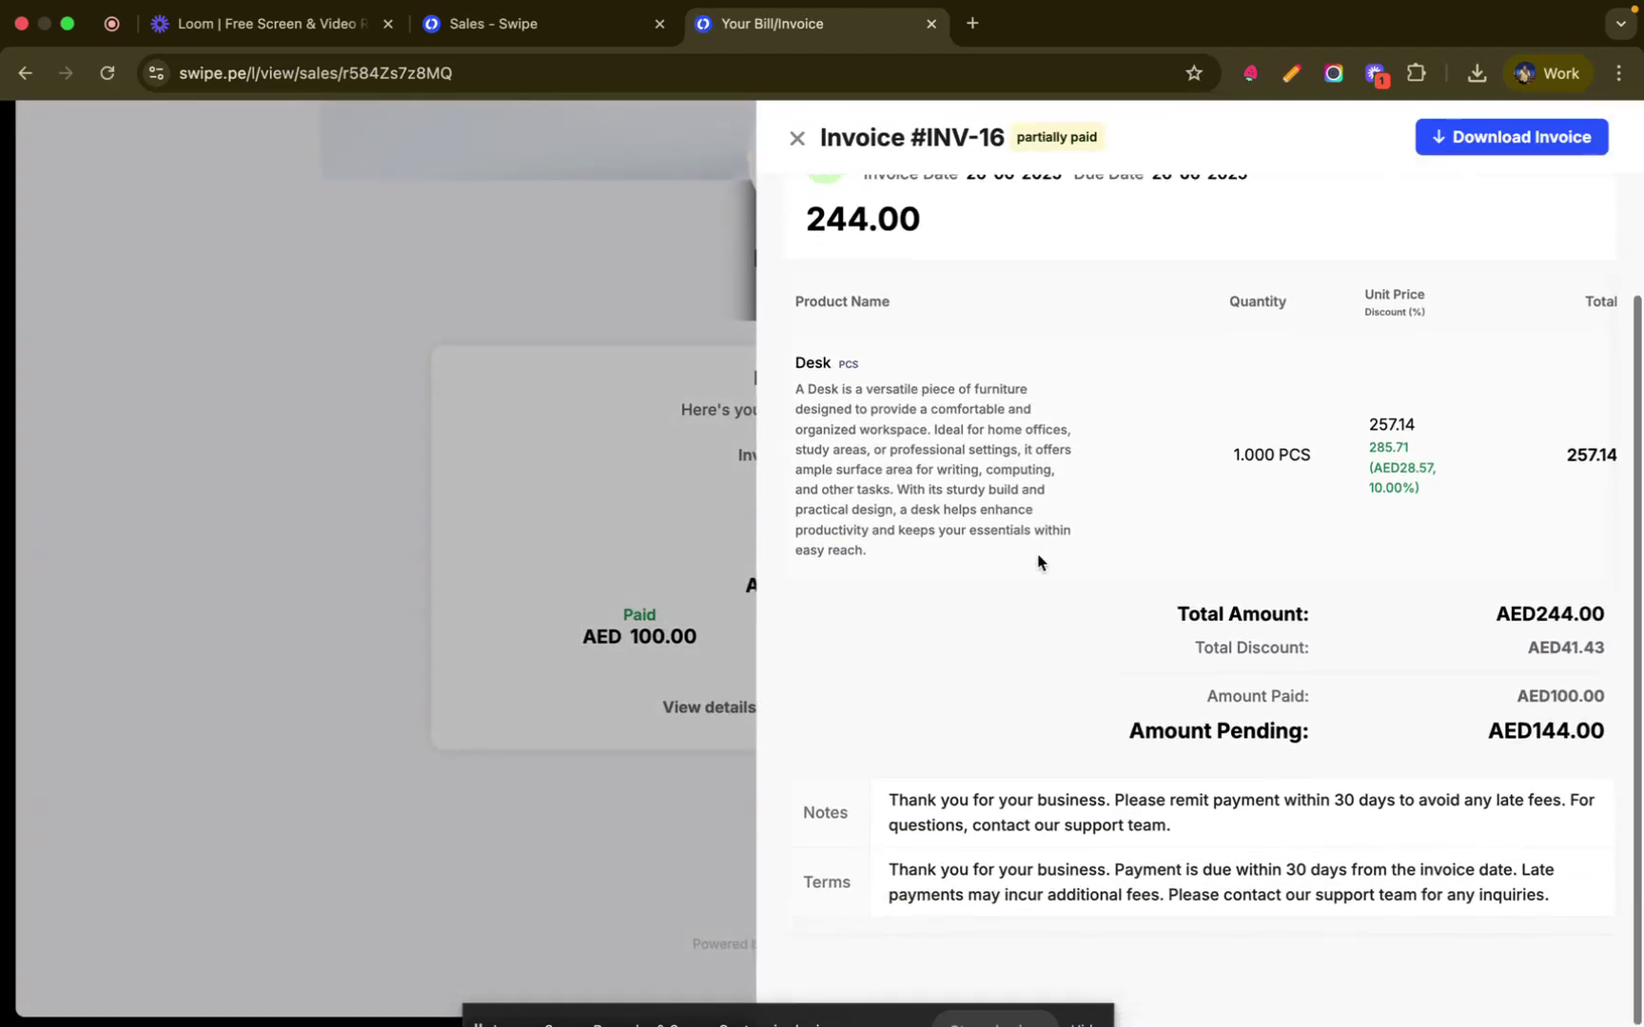
{"action": "scroll", "coordinate": [1037, 561], "scroll_direction": "up", "scroll_amount": 3}
{"action": "left_click", "coordinate": [797, 138]}
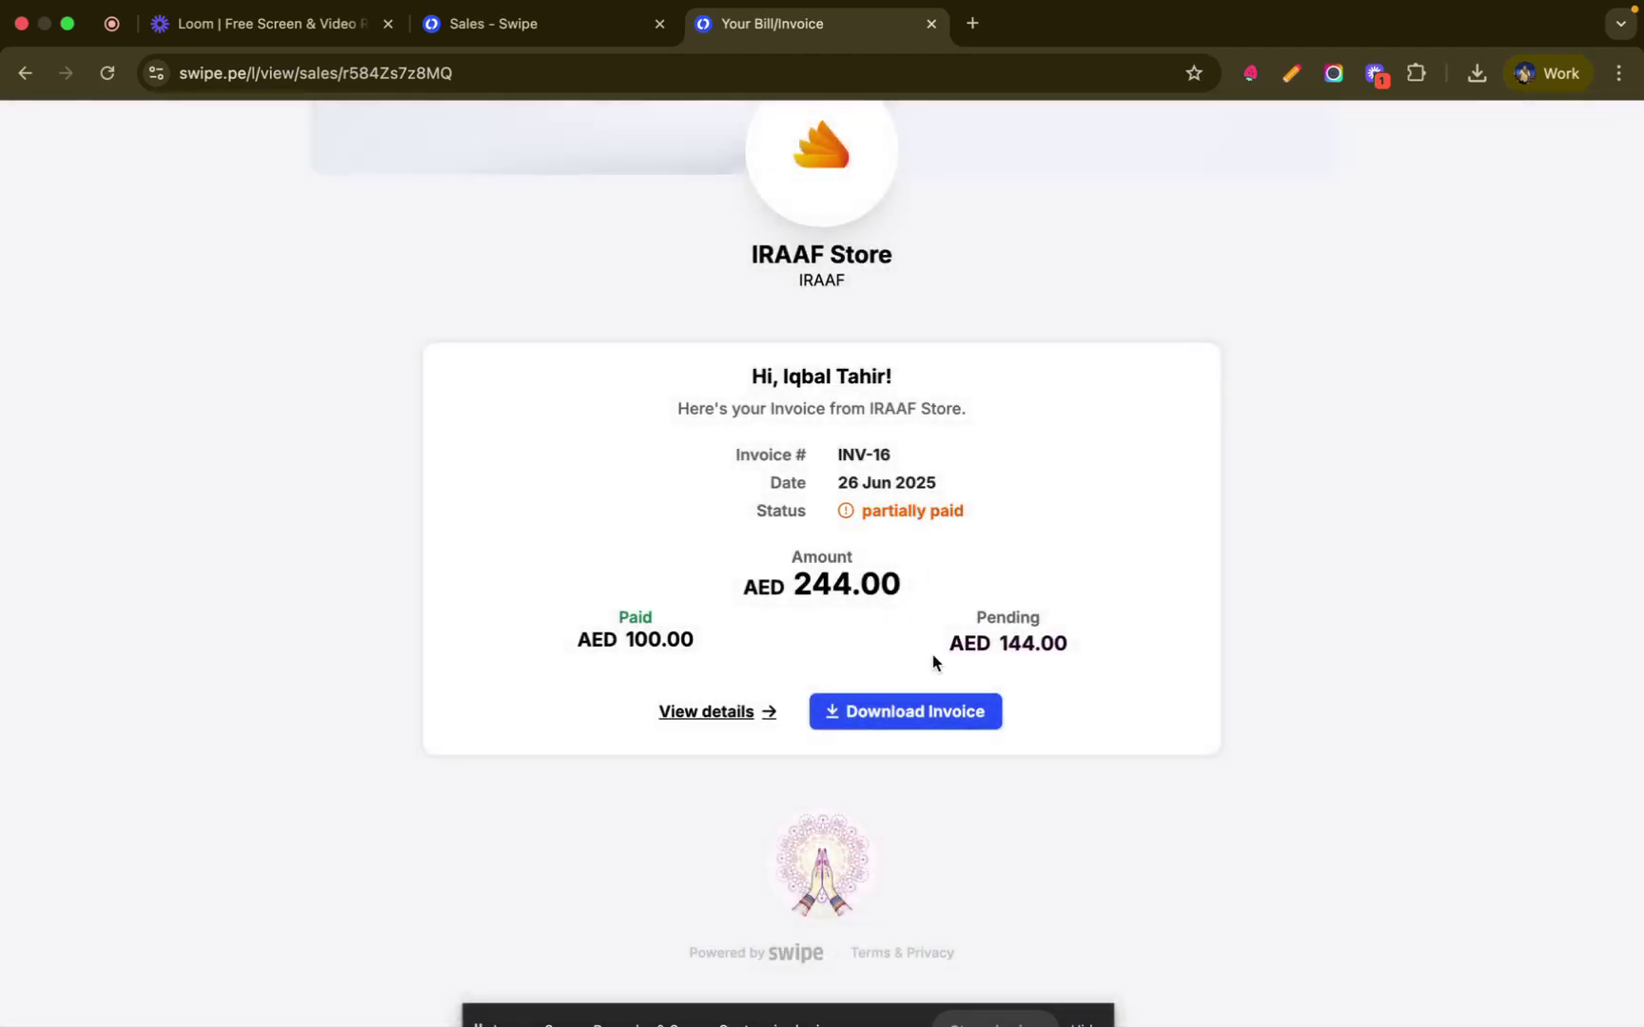
- Return to the Sales list, then browse Purchases, Expenses, Products & Services and Inventory
{"action": "left_click", "coordinate": [548, 27]}
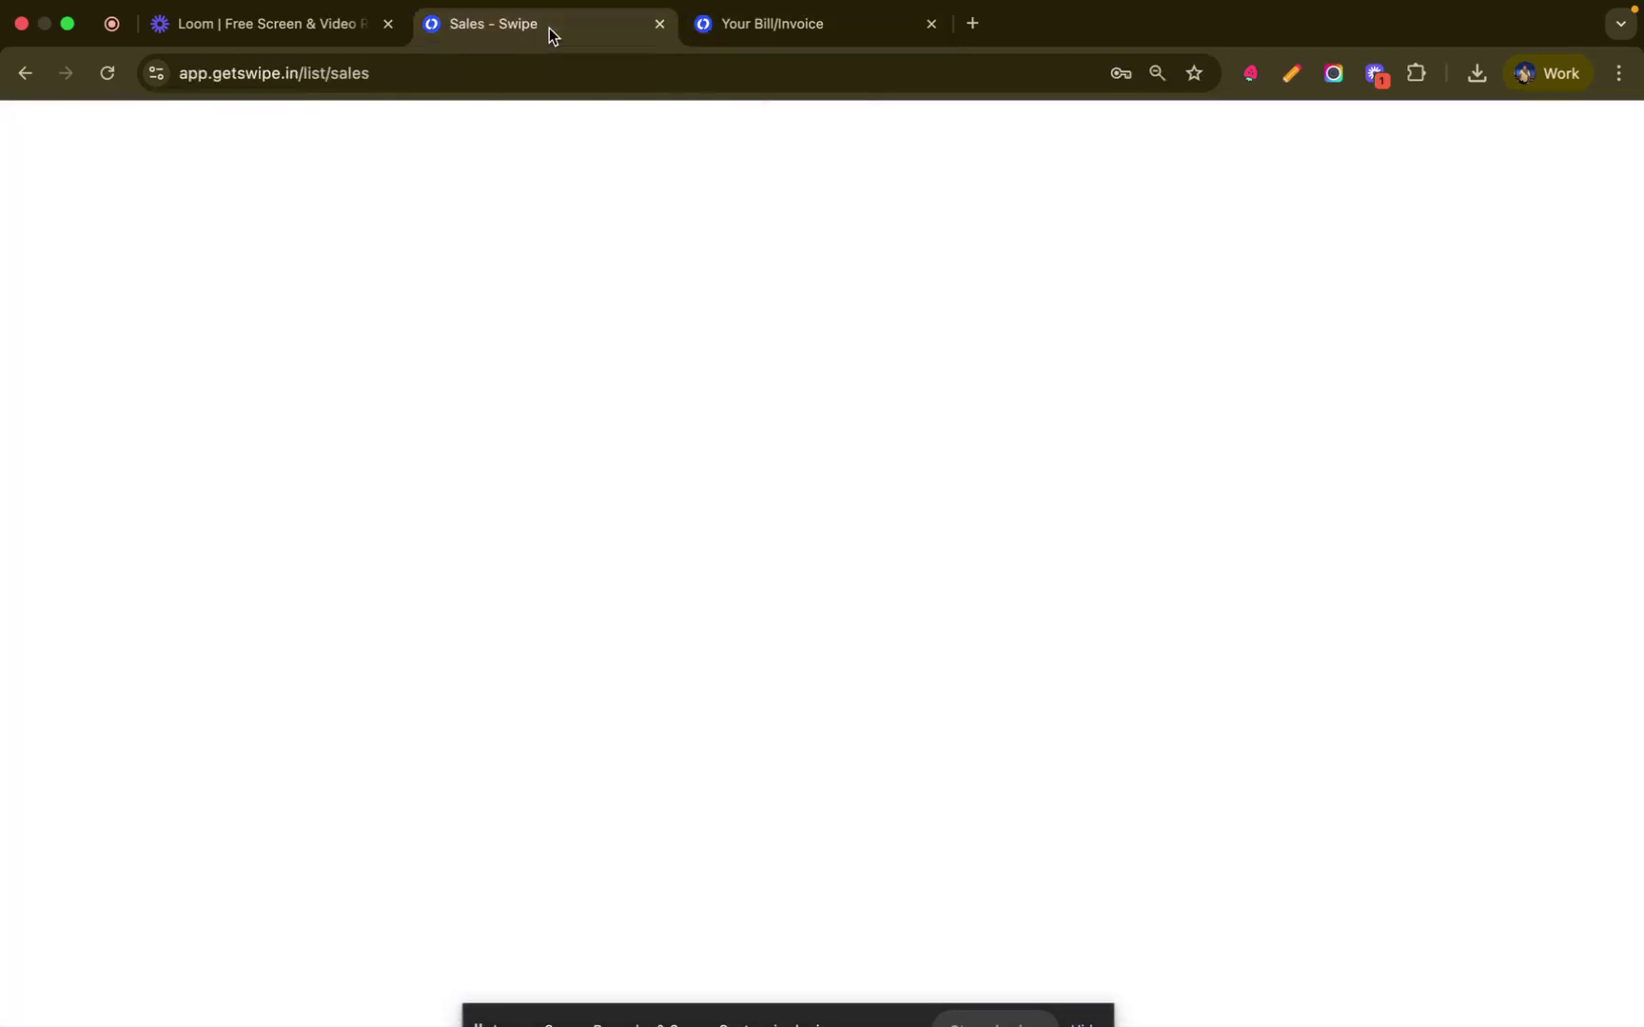
{"action": "scroll", "coordinate": [716, 570], "scroll_direction": "down", "scroll_amount": 5}
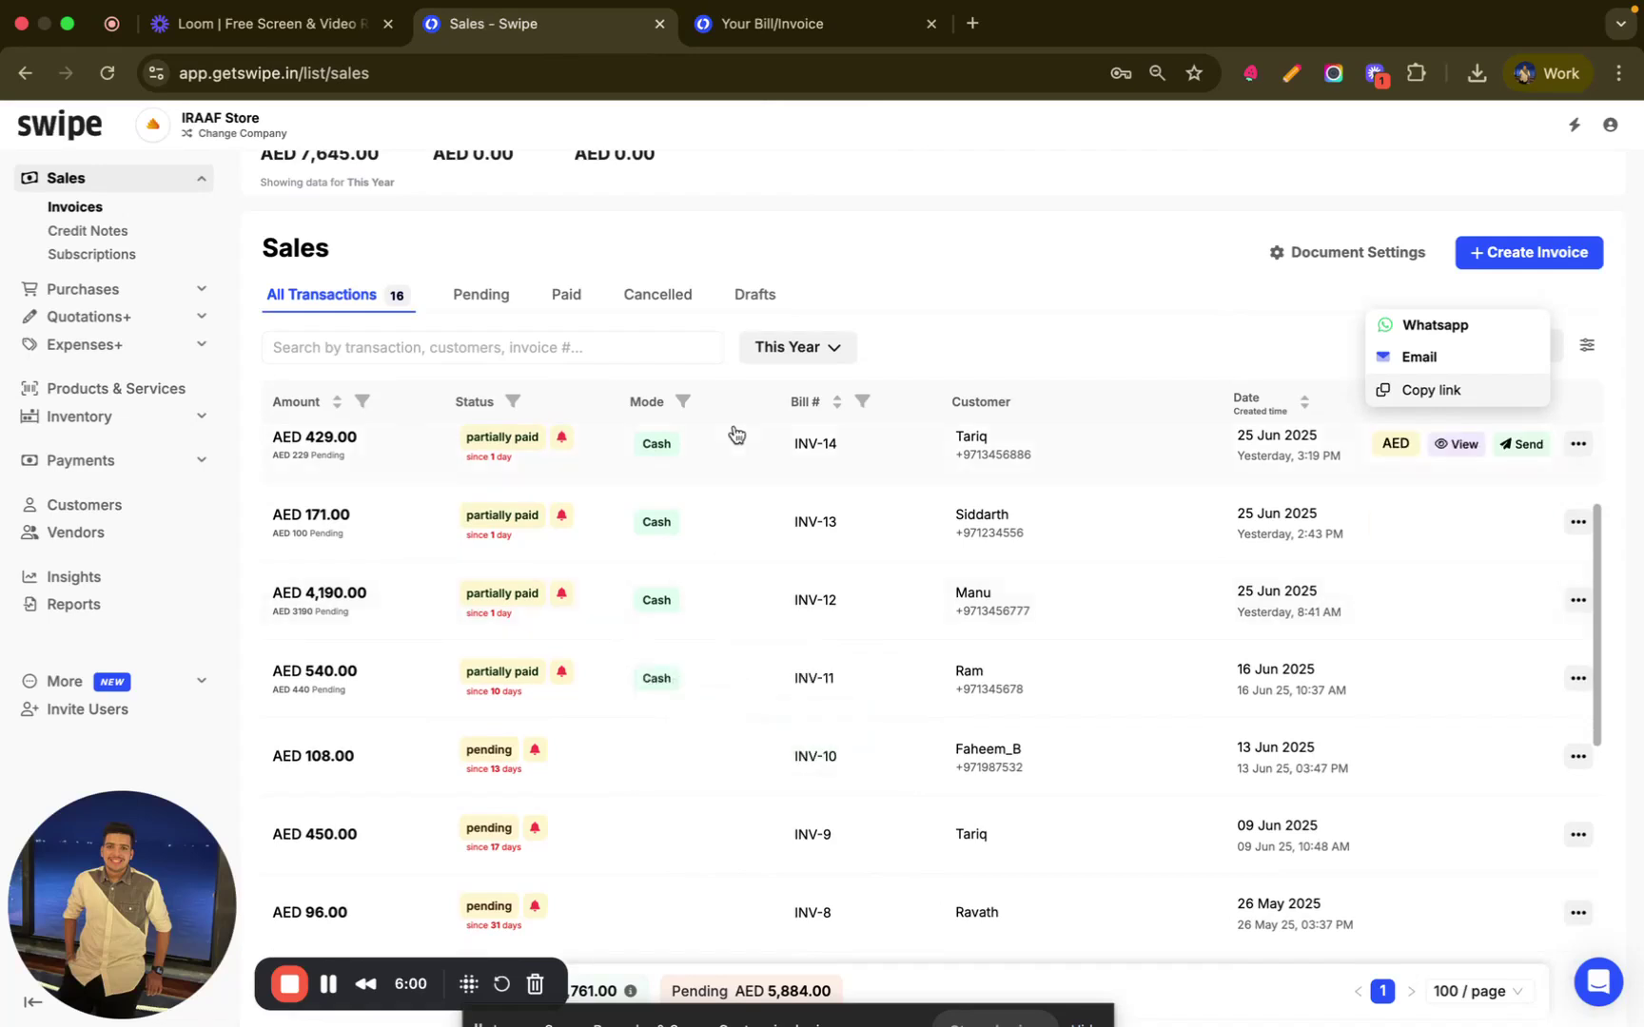
{"action": "scroll", "coordinate": [901, 446], "scroll_direction": "up", "scroll_amount": 5}
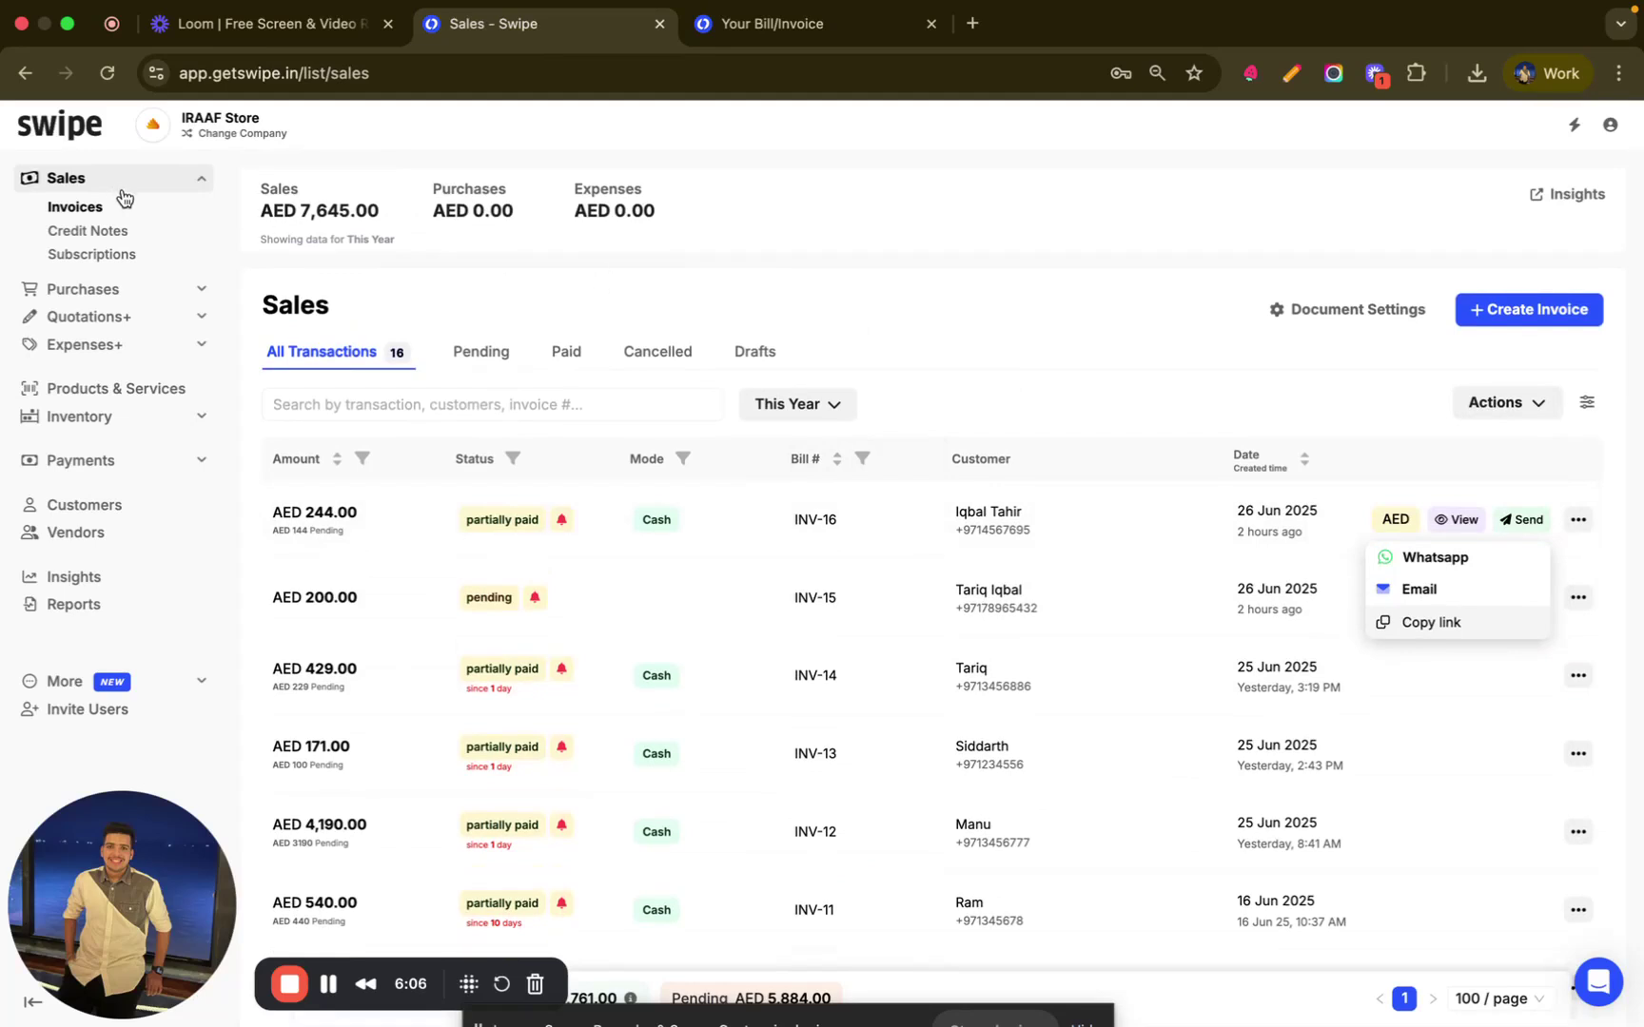
{"action": "left_click", "coordinate": [207, 295]}
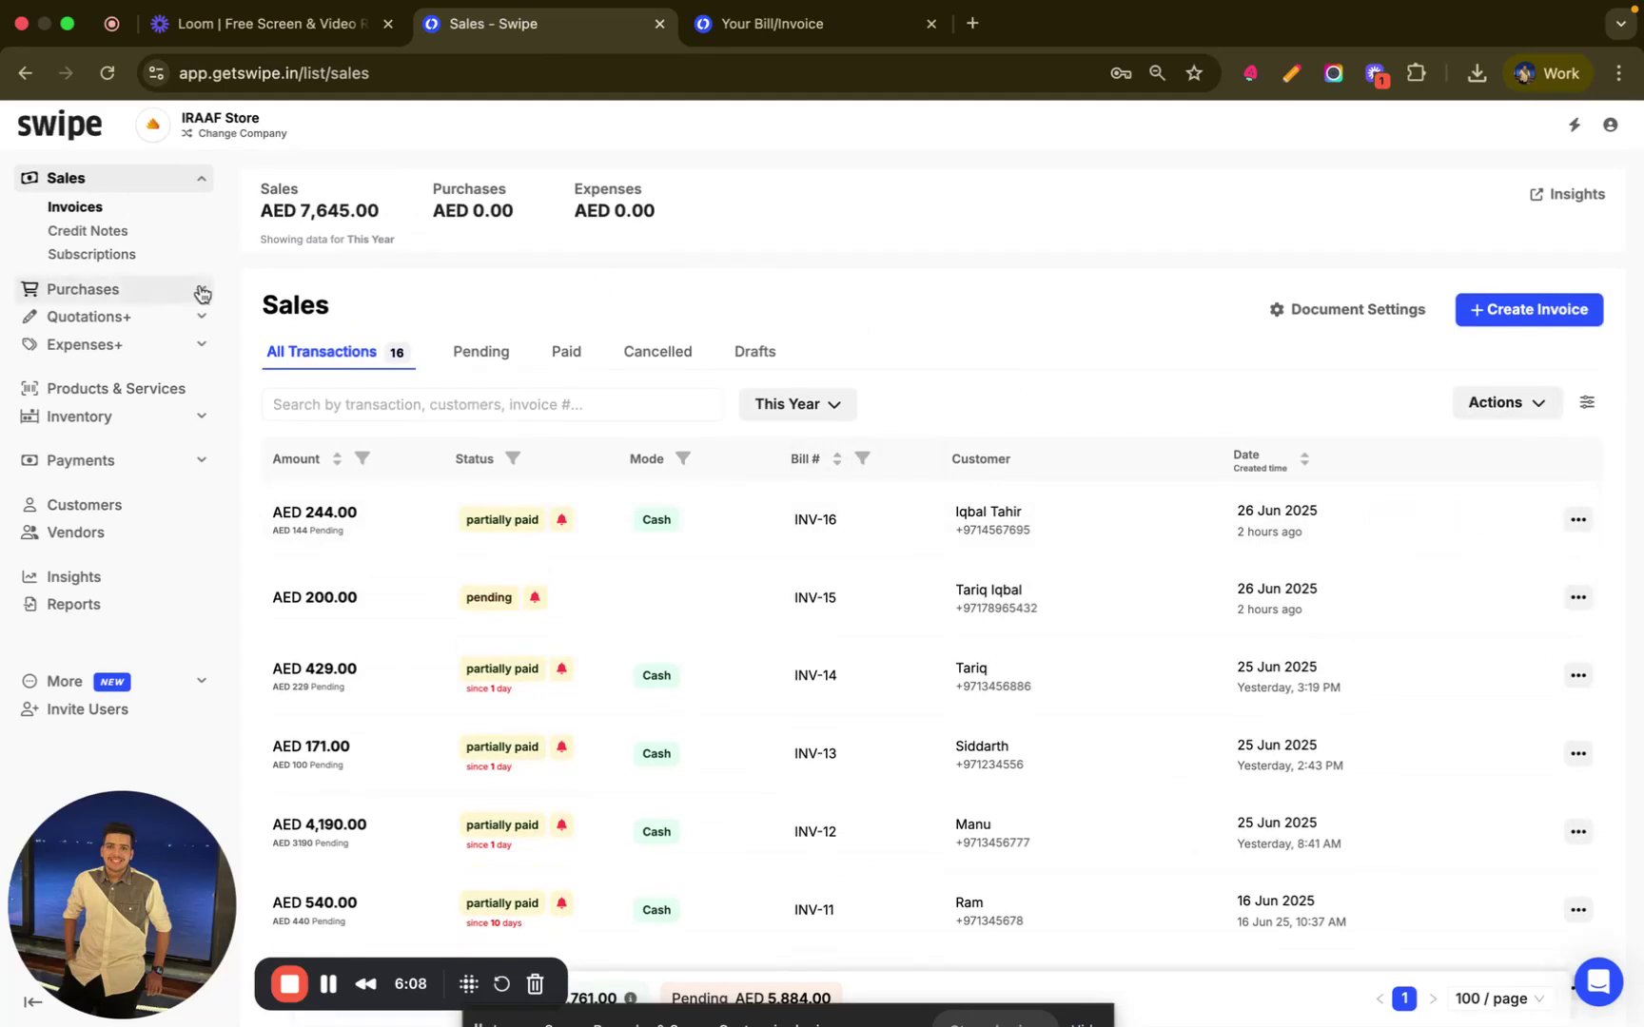
{"action": "left_click", "coordinate": [201, 346]}
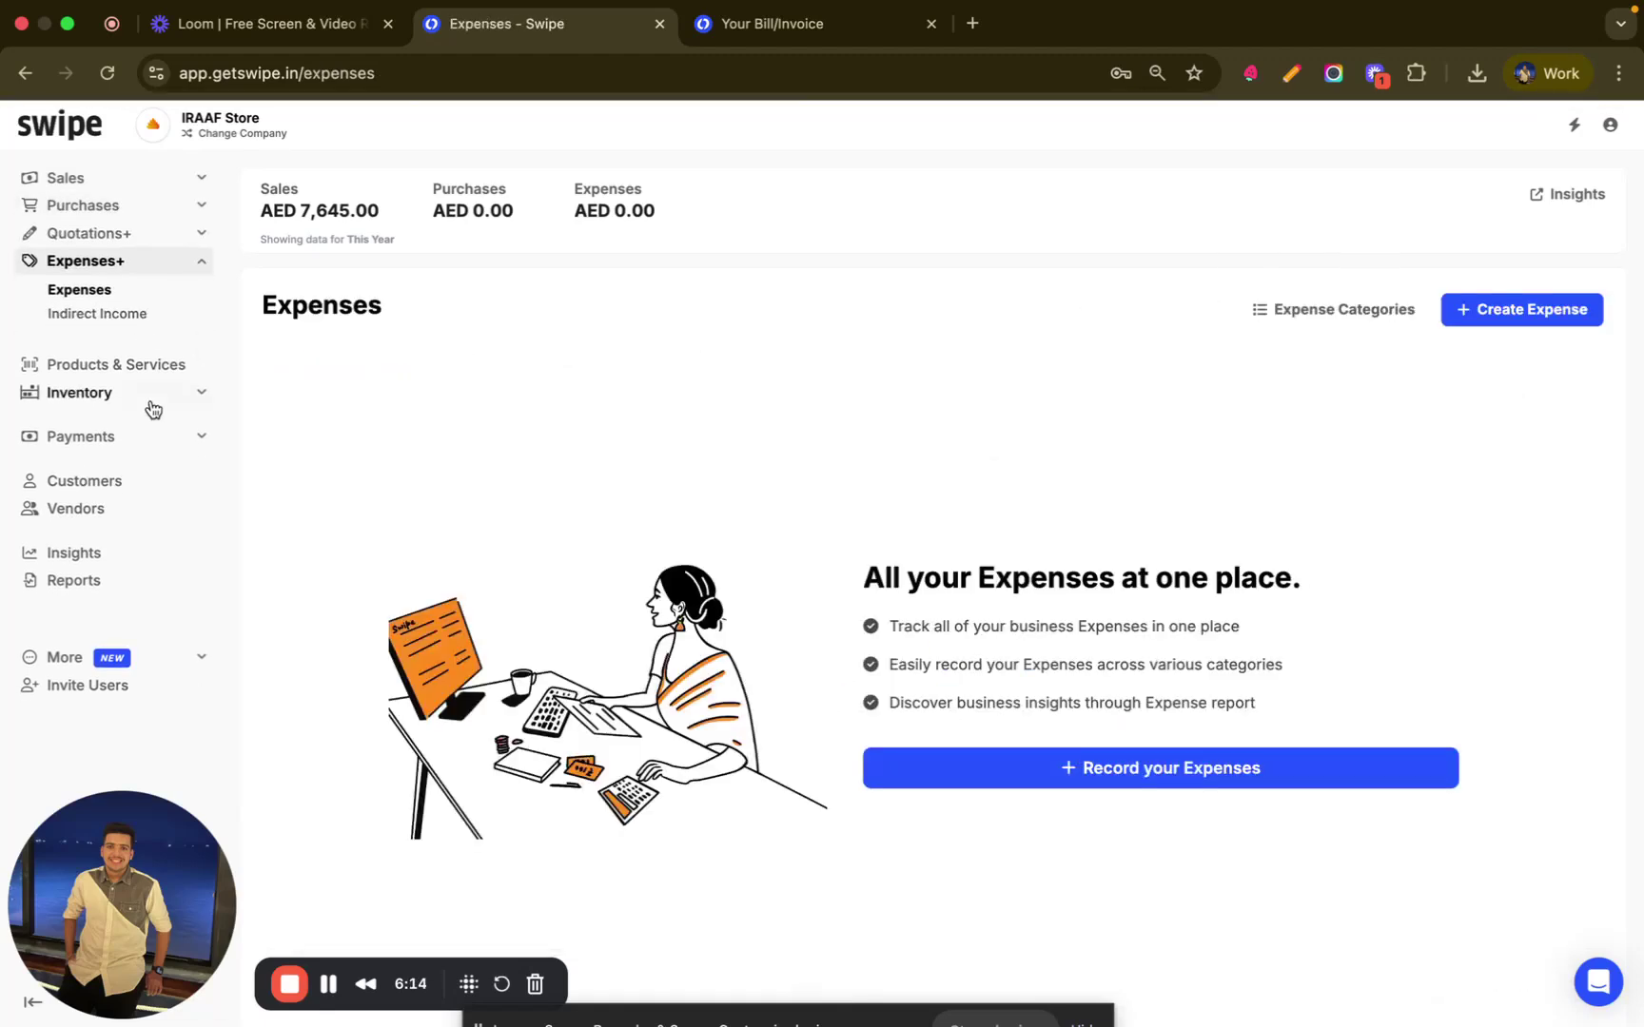
{"action": "left_click", "coordinate": [115, 369]}
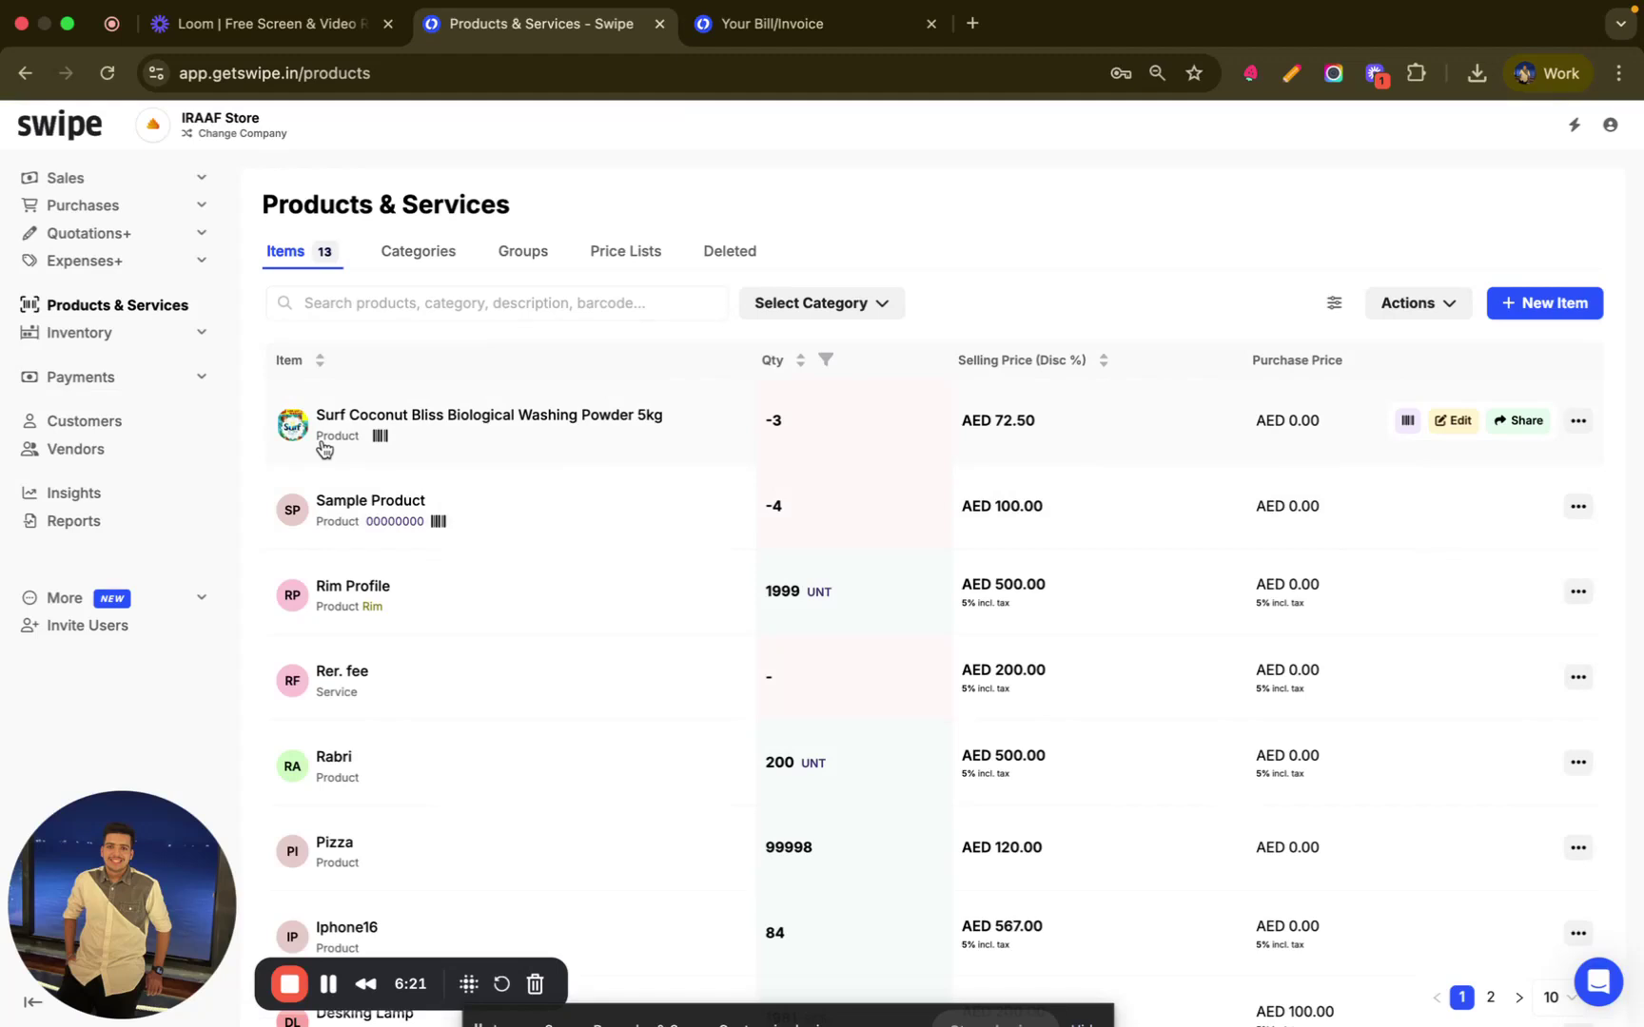
{"action": "left_click", "coordinate": [143, 345]}
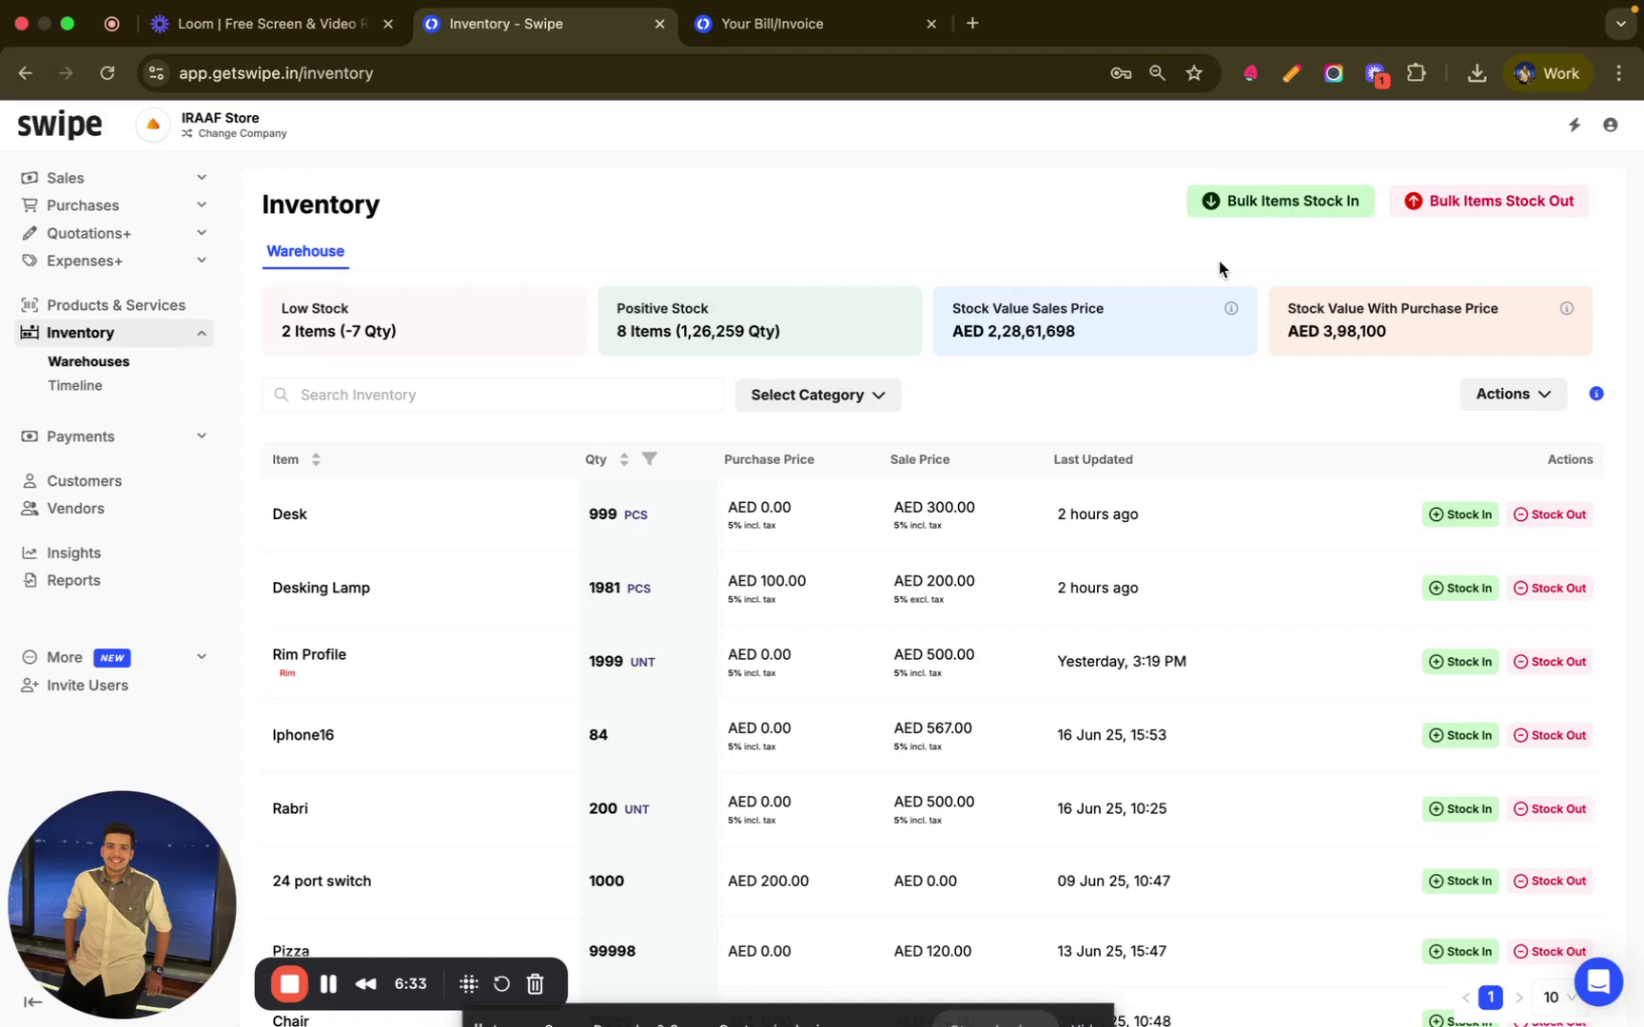
- Open the Payments timeline and filter to cancelled payments, which shows none for June 2025
{"action": "left_click", "coordinate": [78, 447]}
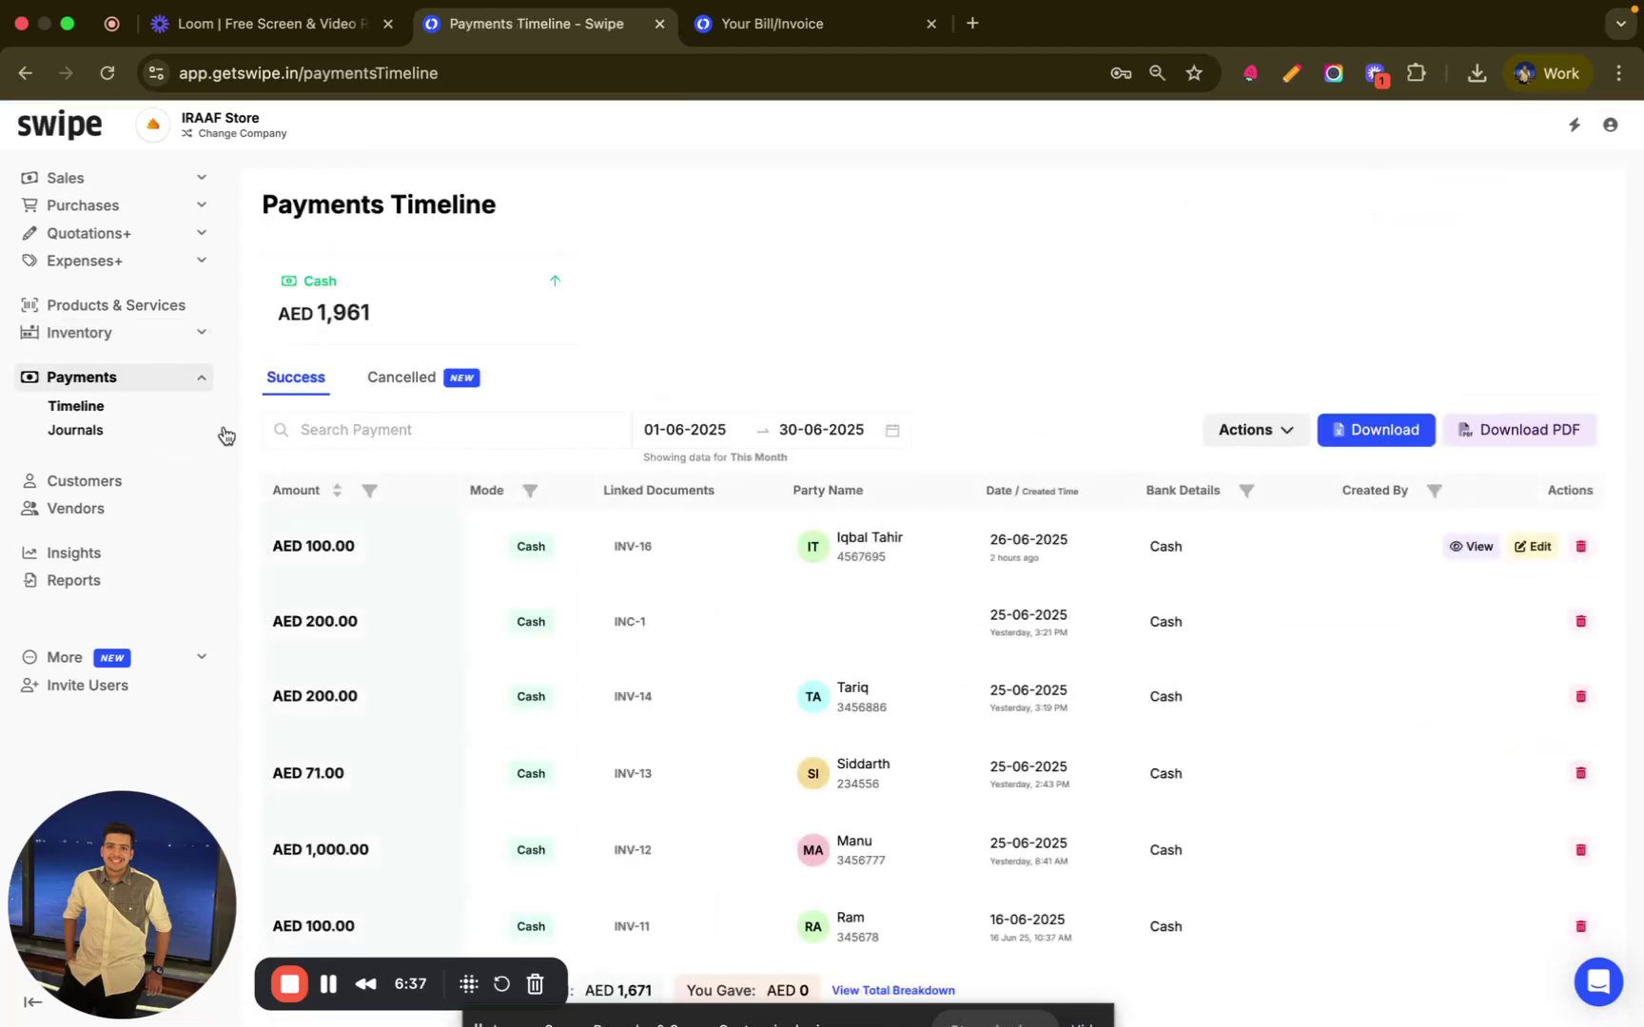
{"action": "scroll", "coordinate": [503, 521], "scroll_direction": "down", "scroll_amount": 1}
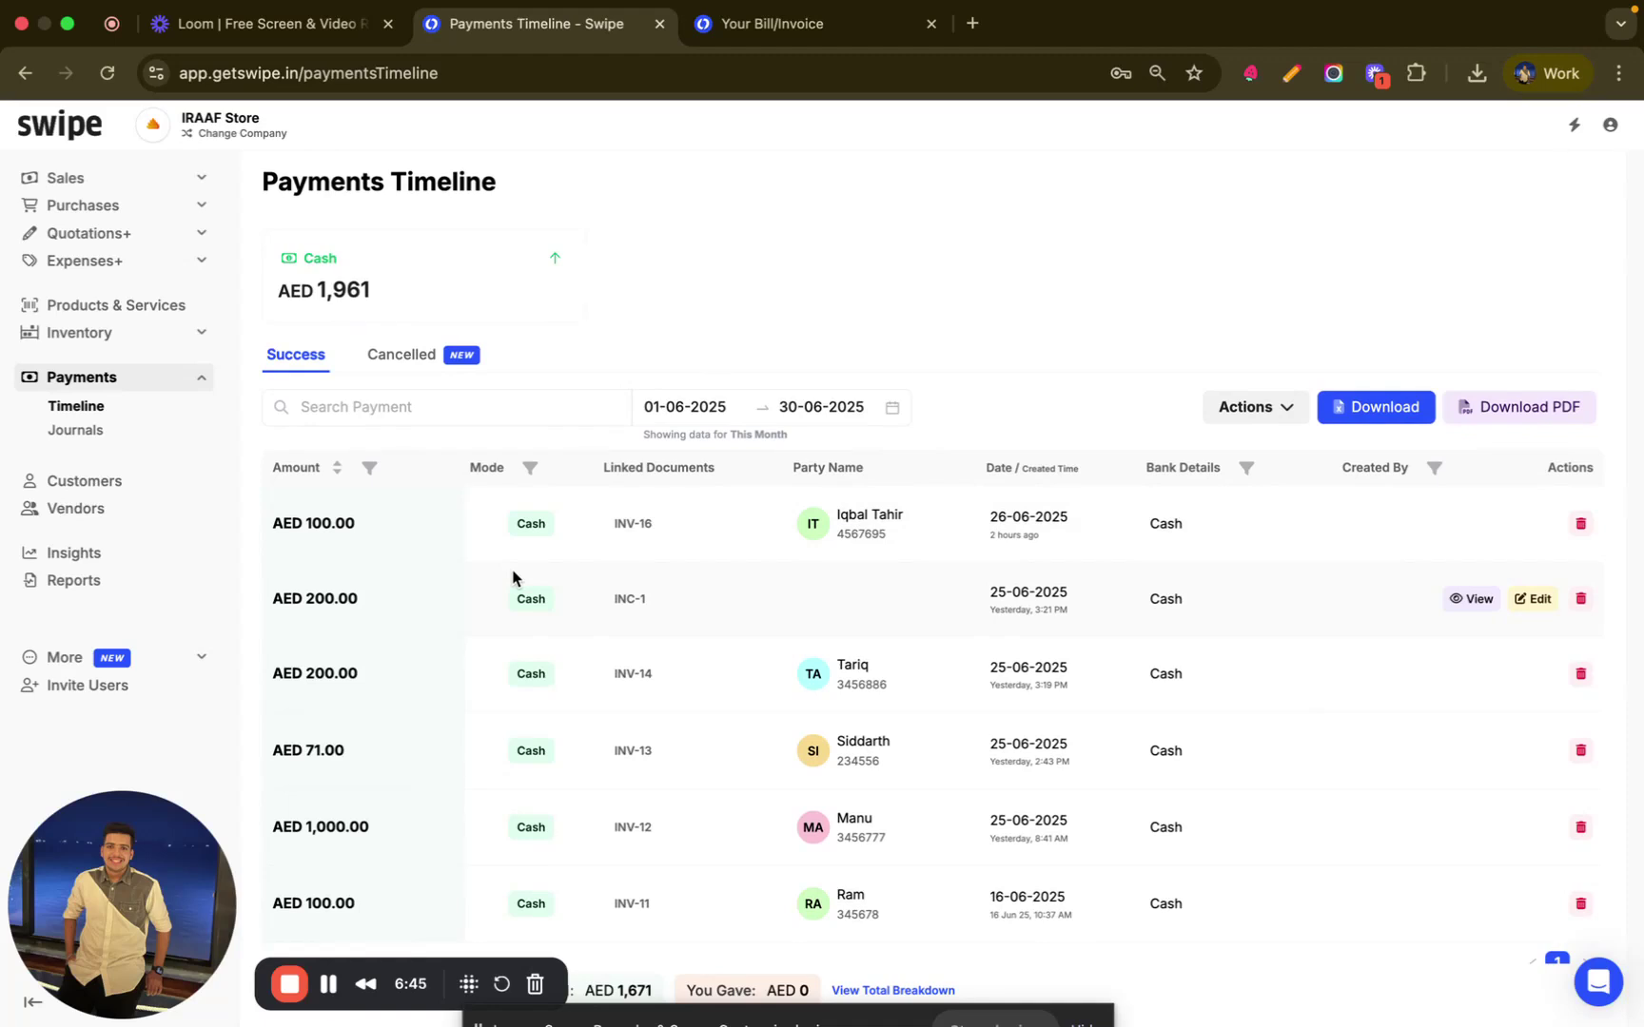
{"action": "left_click", "coordinate": [403, 361]}
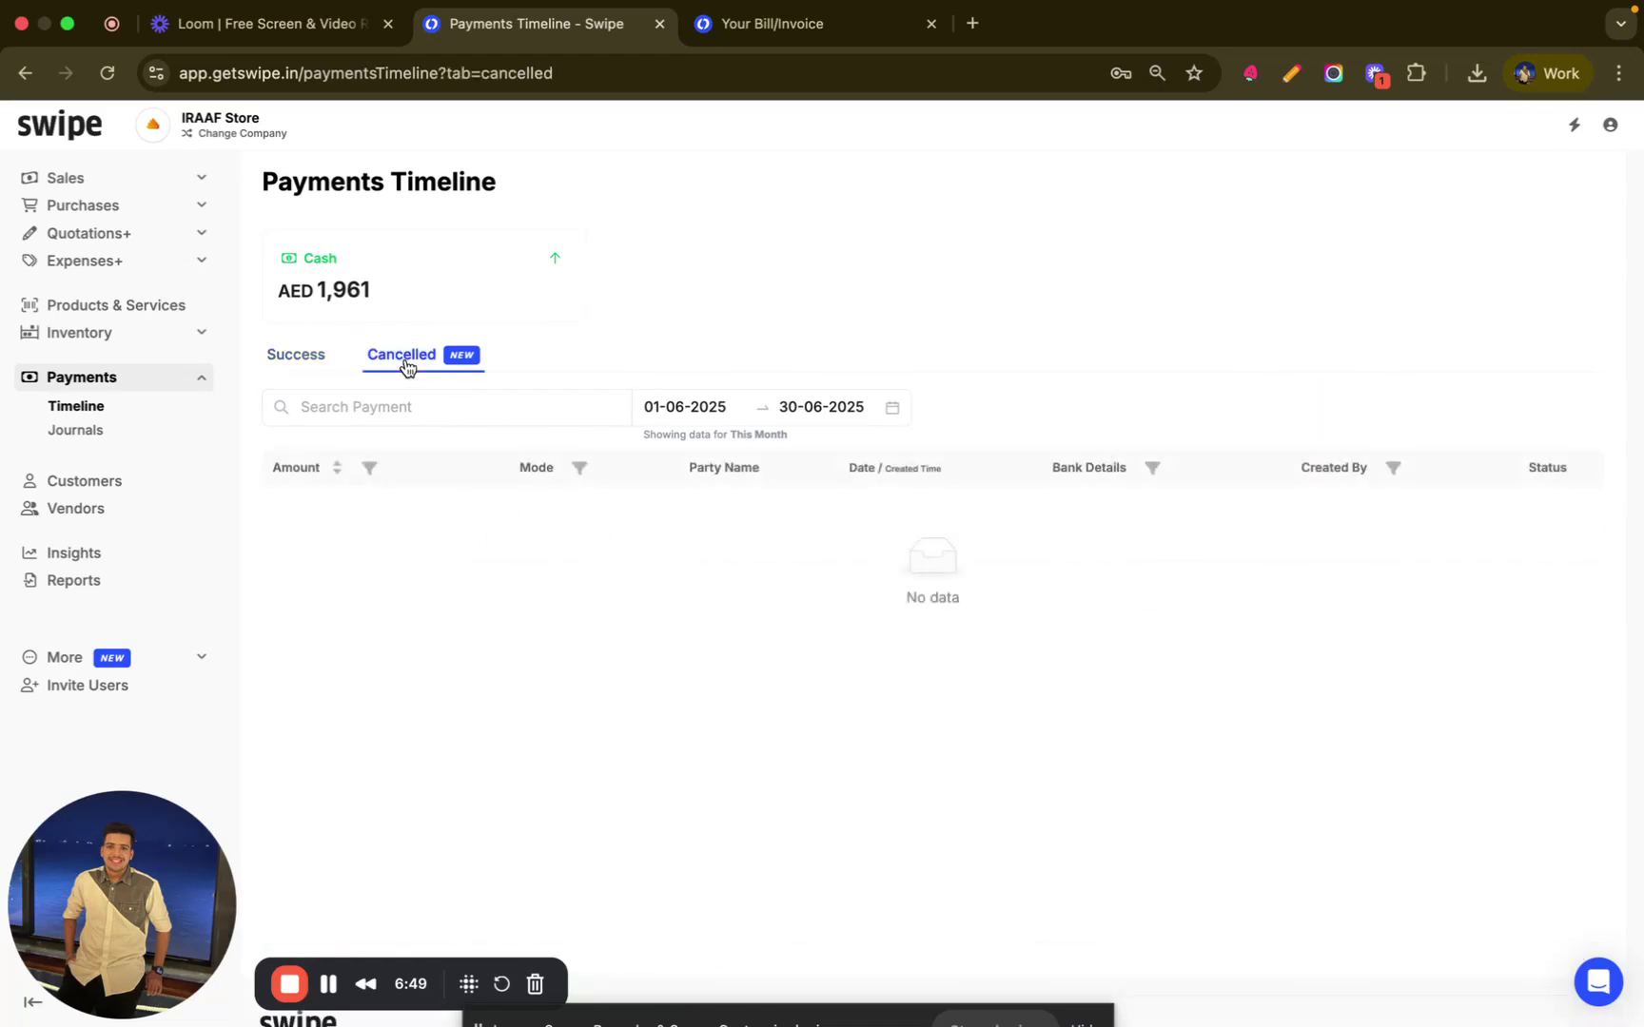
- Open the INV-16 customer's ledger, check its share settings and PDF export options, then close it
{"action": "left_click", "coordinate": [84, 487]}
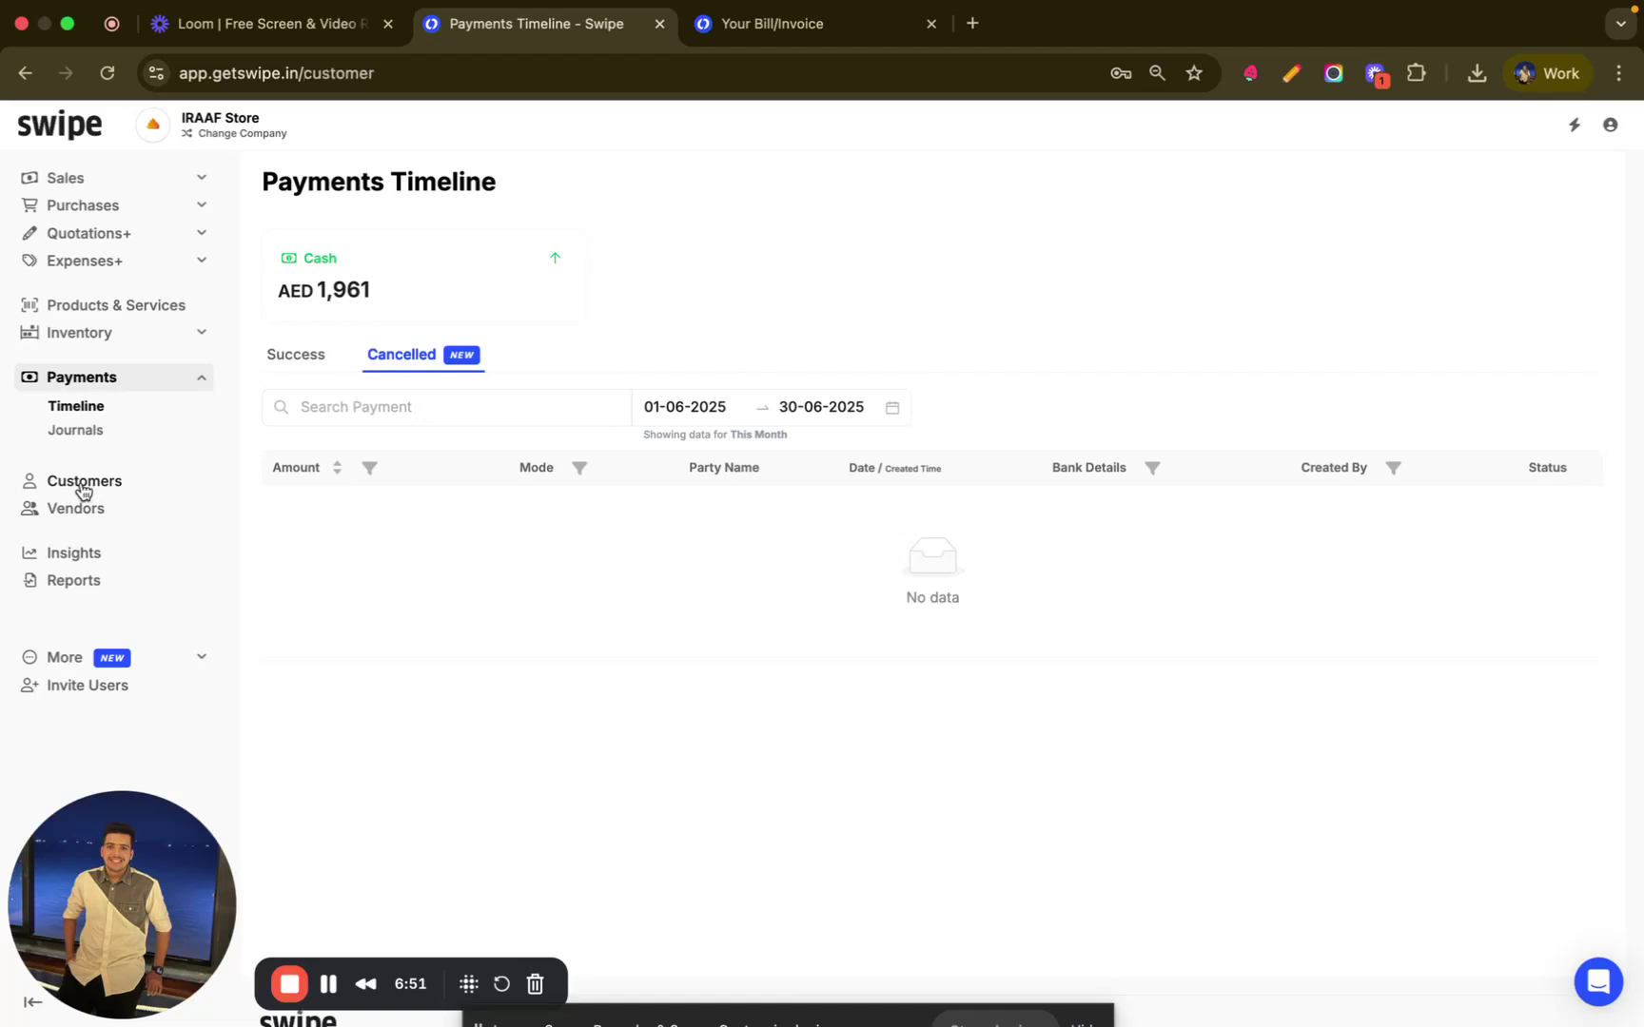
{"action": "scroll", "coordinate": [837, 516], "scroll_direction": "down", "scroll_amount": 1}
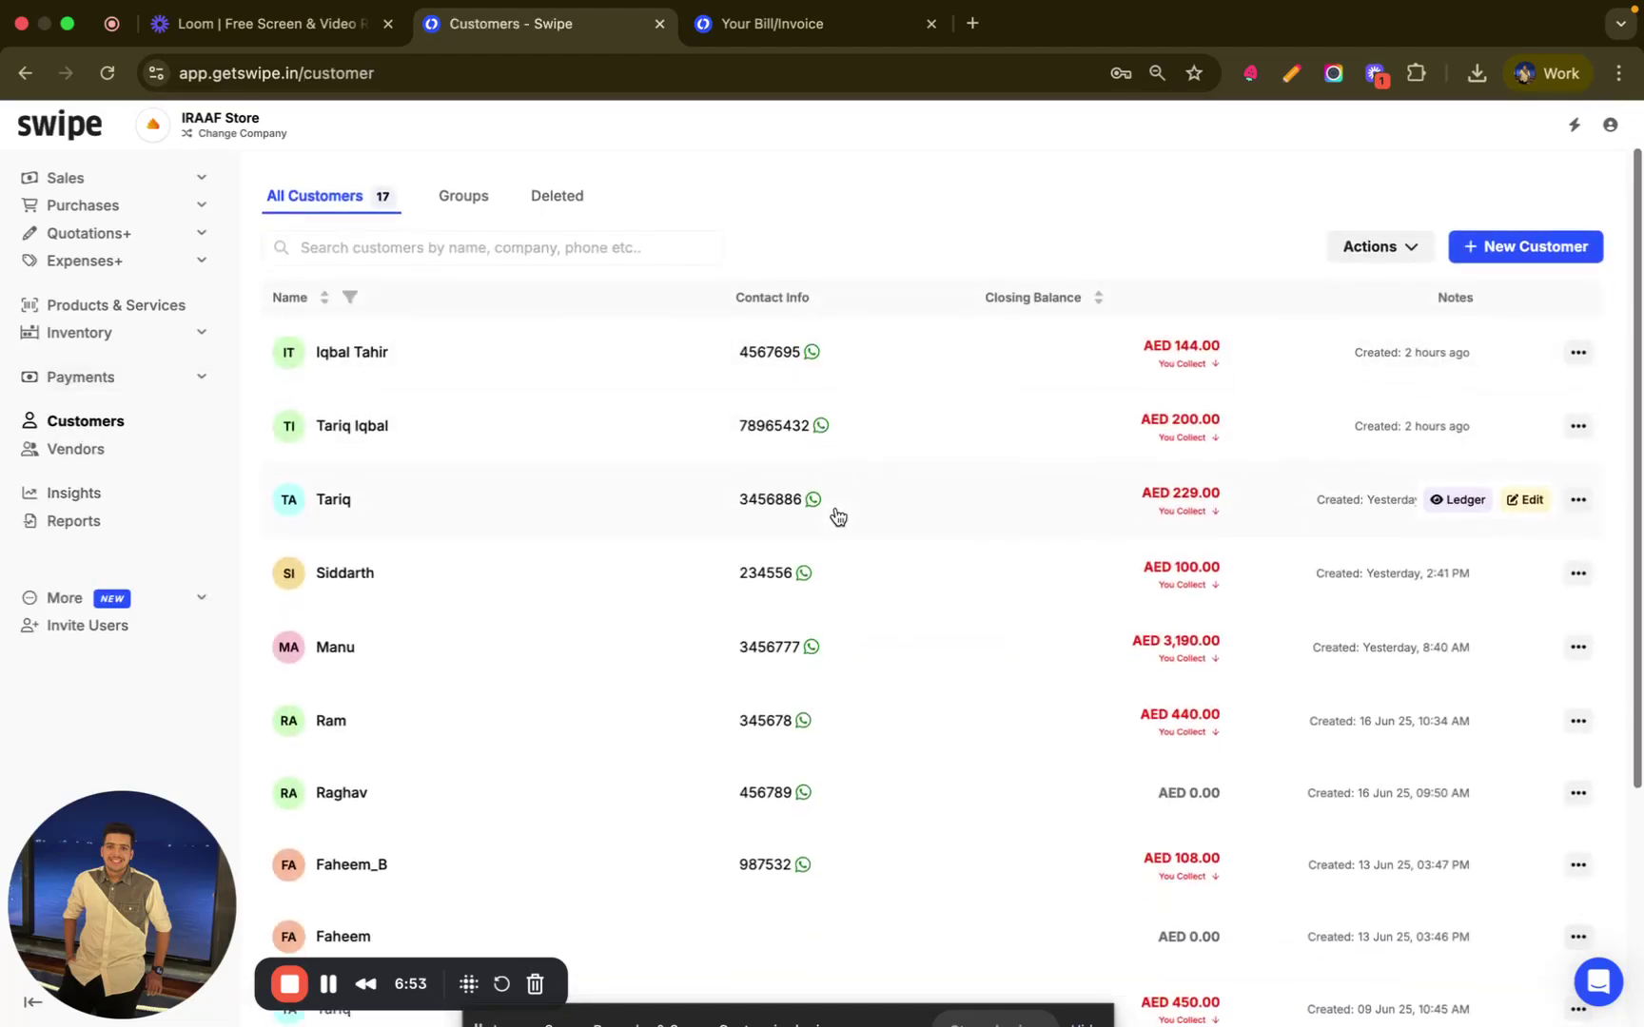
{"action": "scroll", "coordinate": [837, 517], "scroll_direction": "up", "scroll_amount": 1}
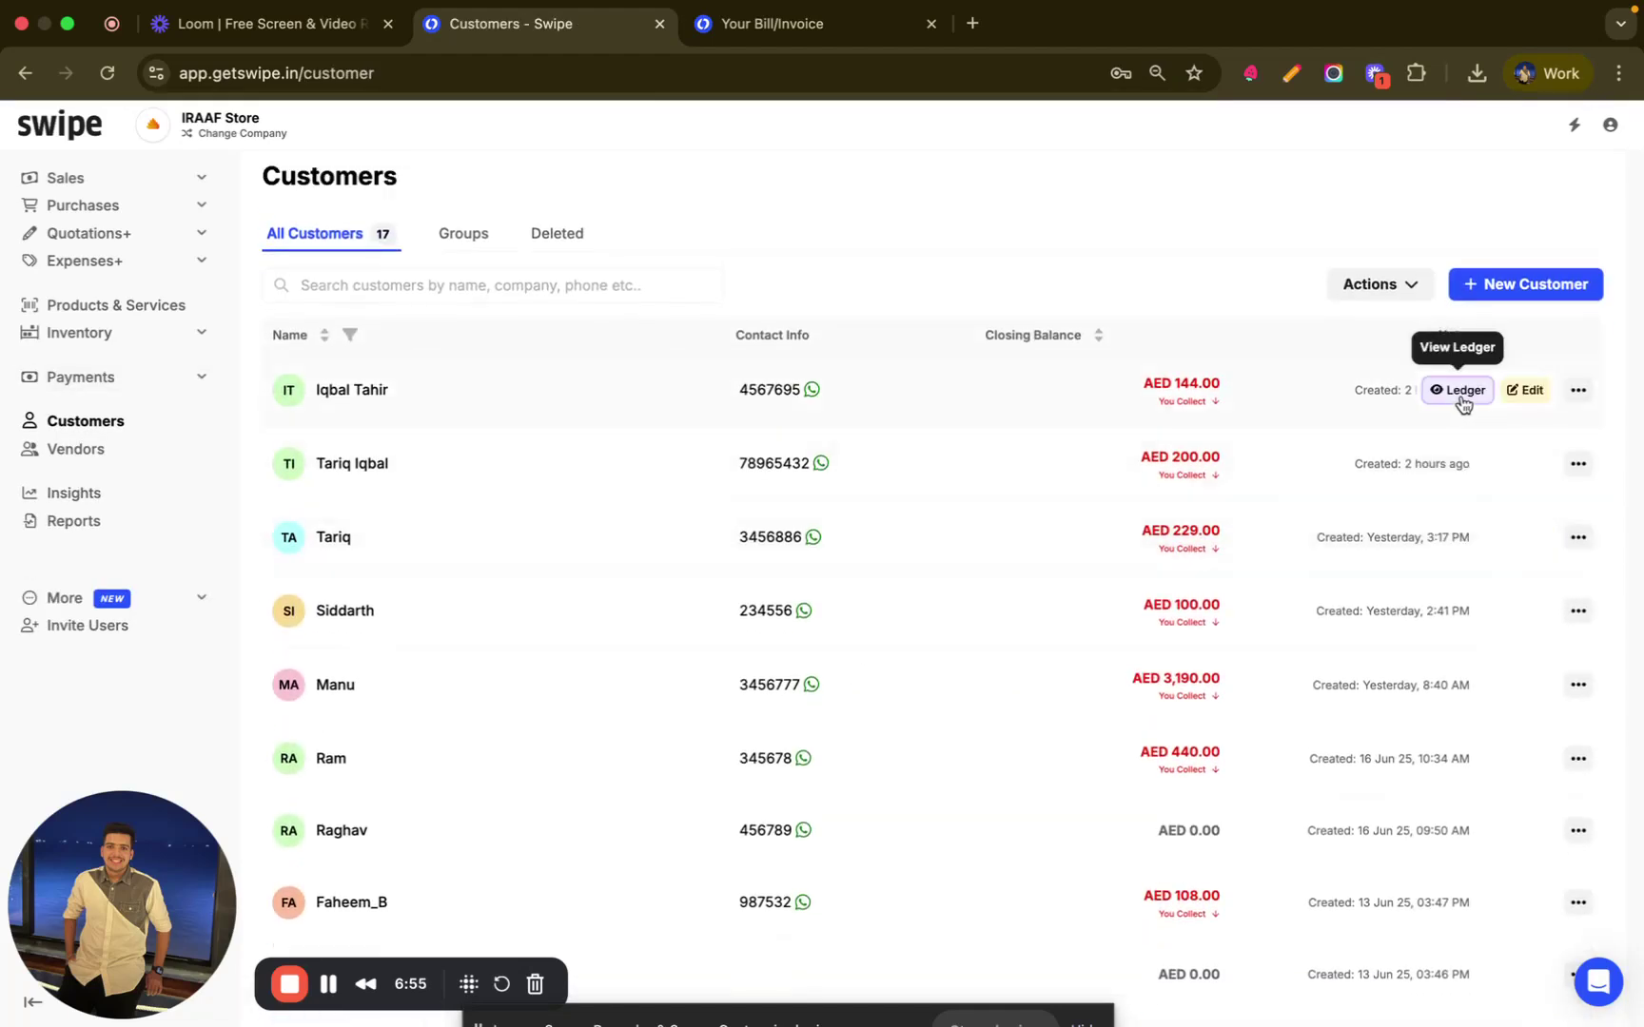
{"action": "left_click", "coordinate": [1460, 391]}
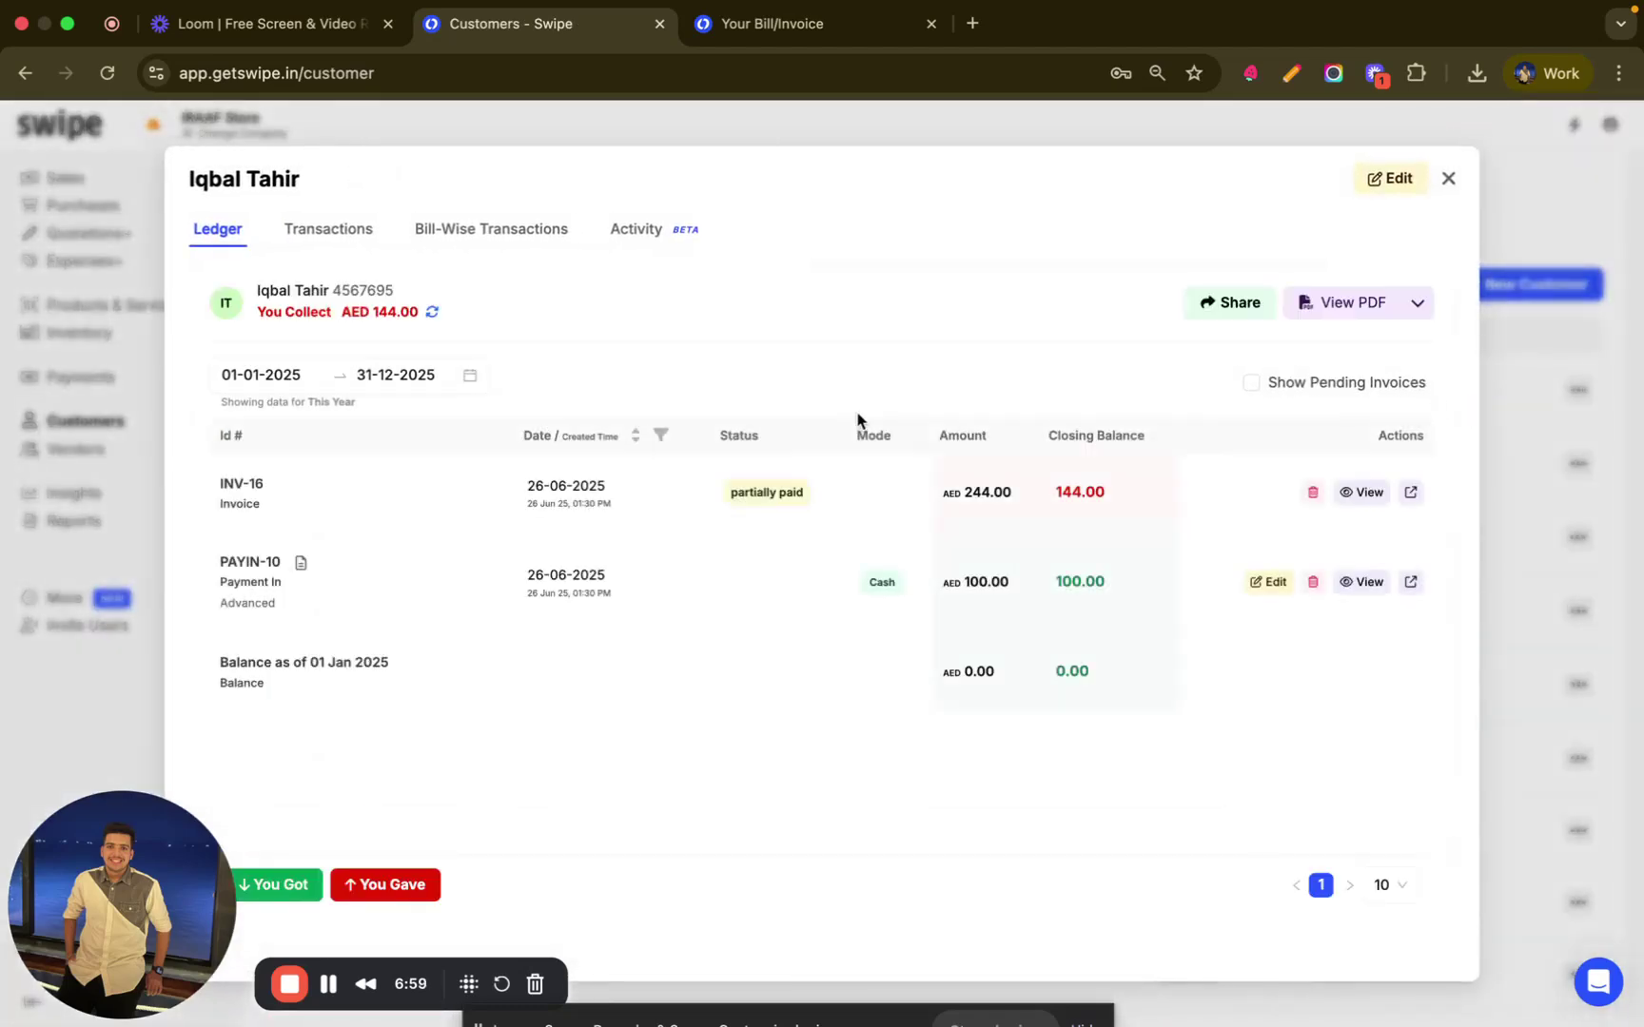
{"action": "left_click", "coordinate": [1211, 307]}
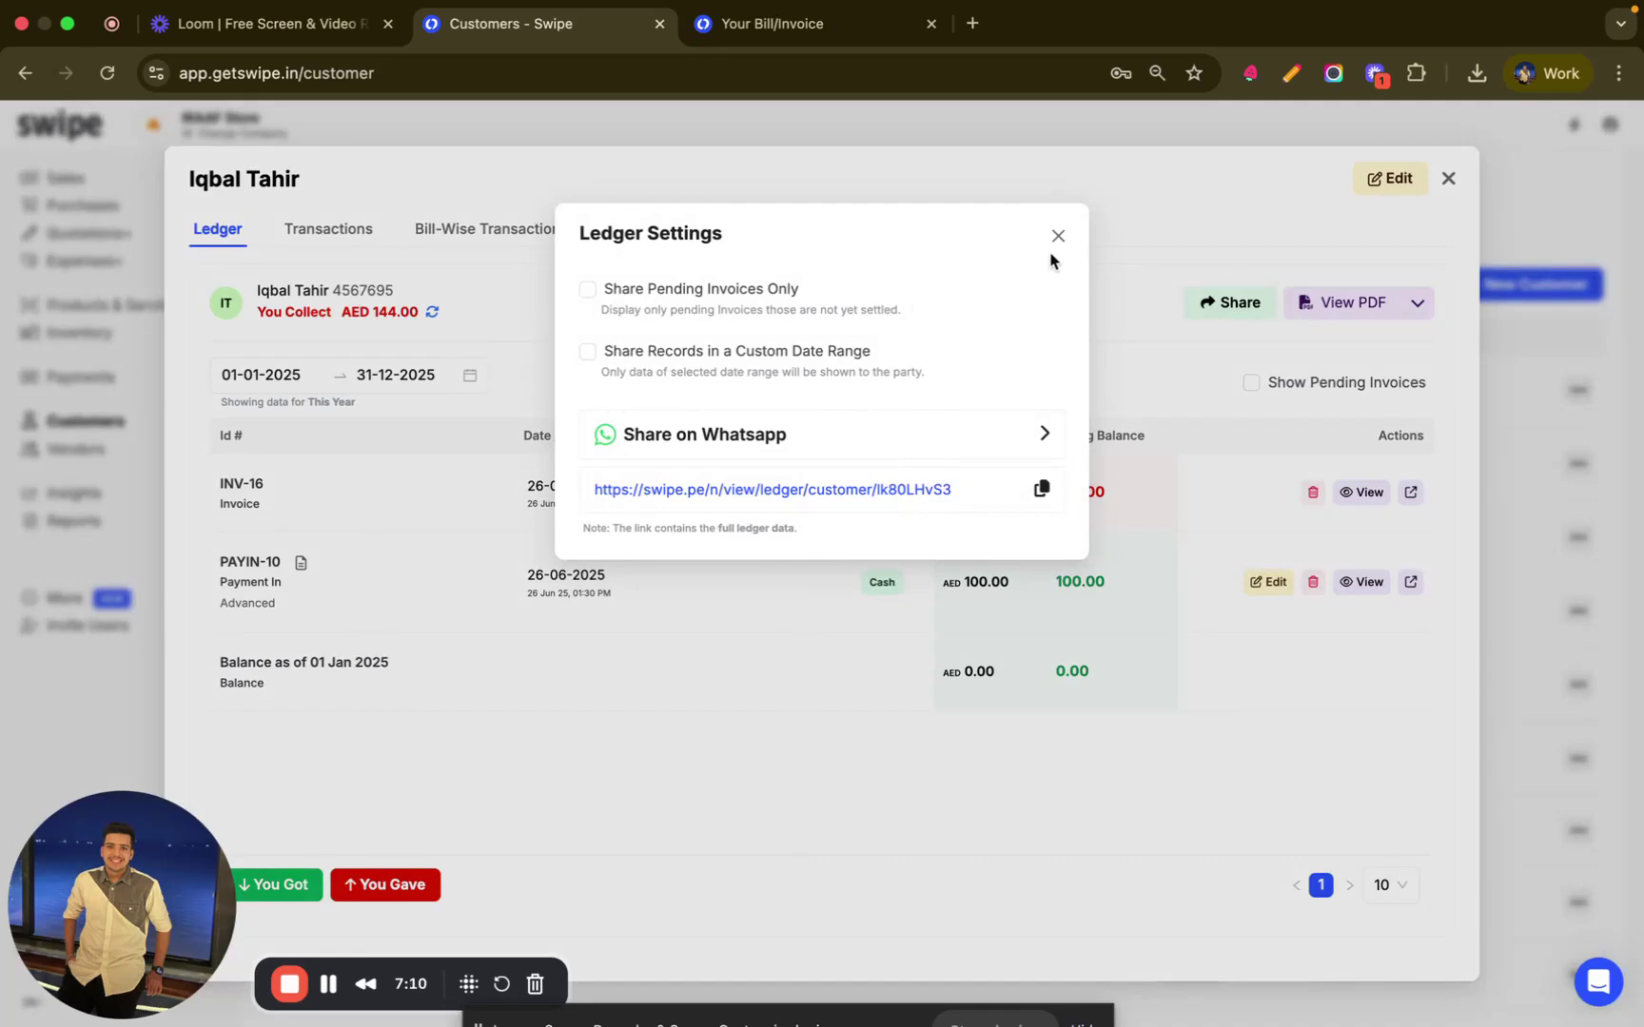
{"action": "left_click", "coordinate": [1058, 236]}
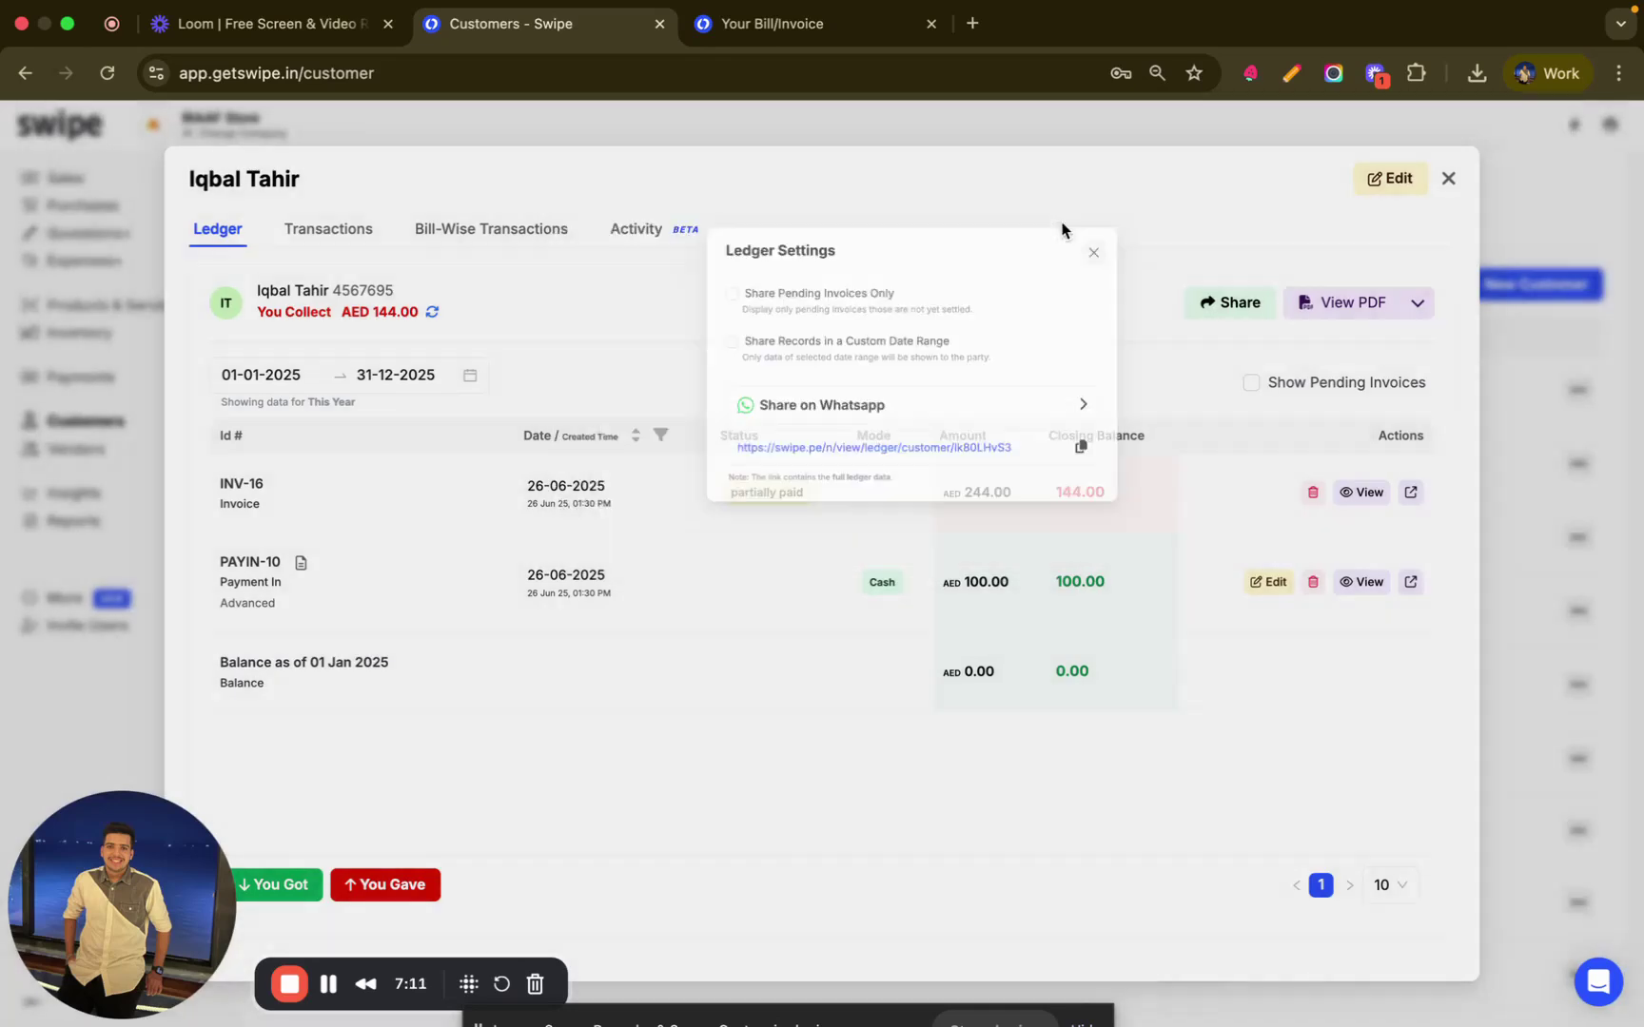
{"action": "left_click", "coordinate": [1417, 305]}
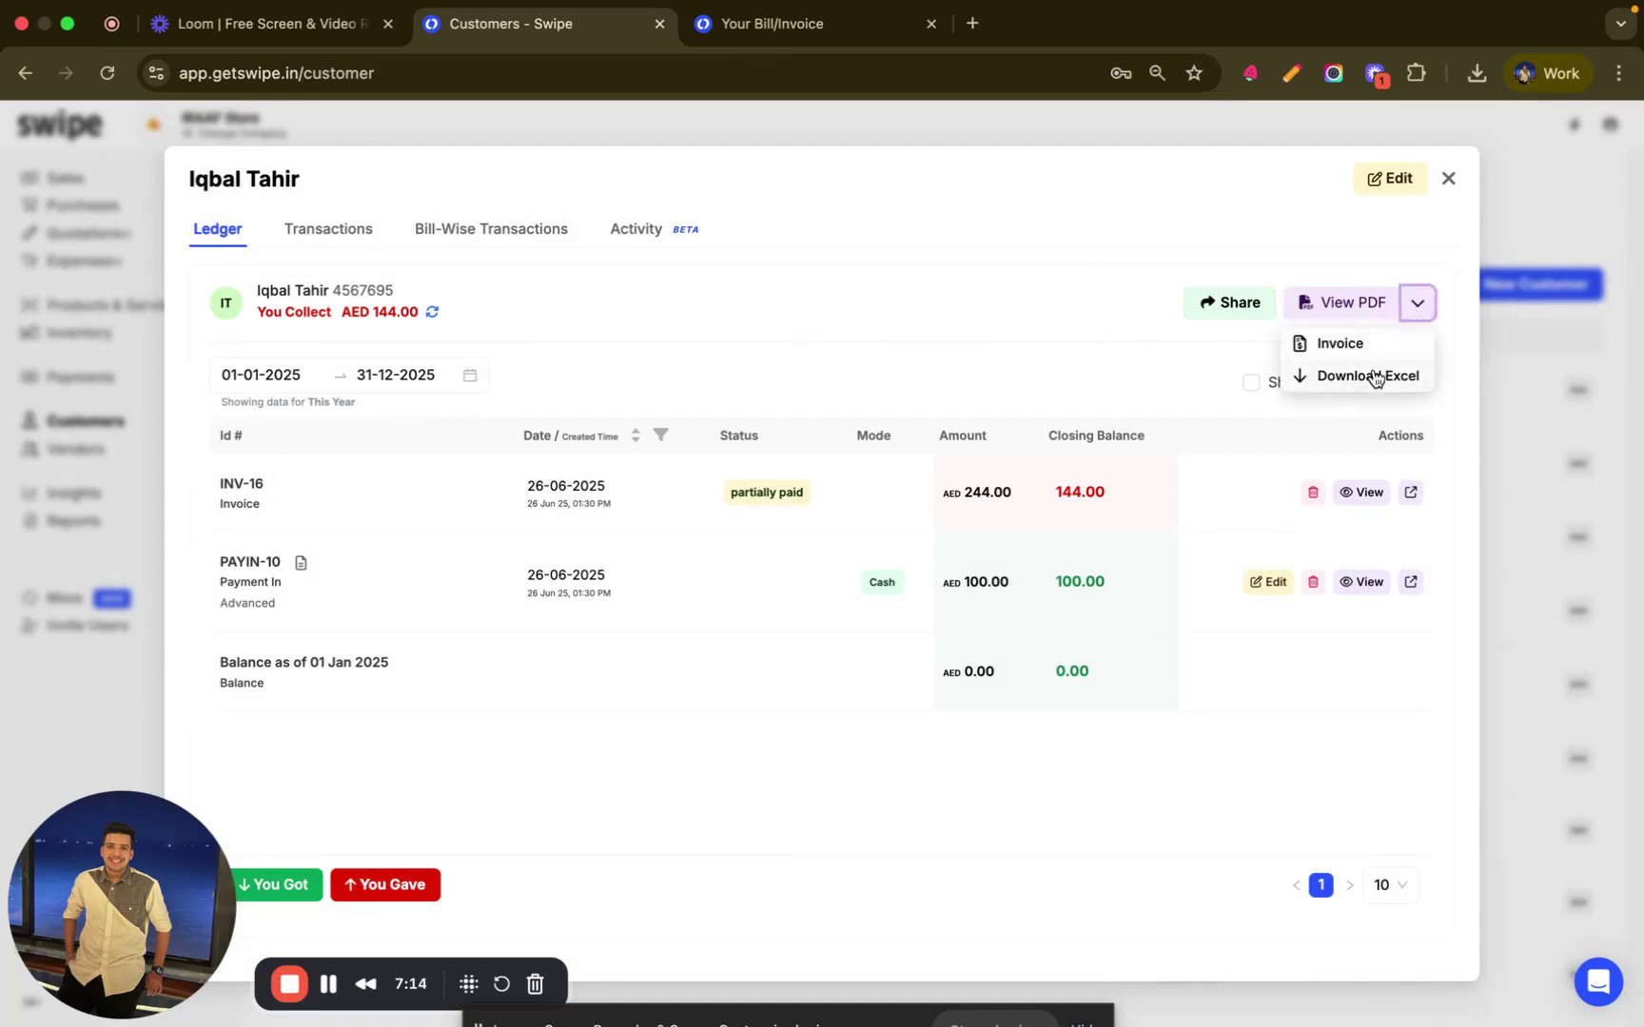
{"action": "left_click", "coordinate": [1447, 180]}
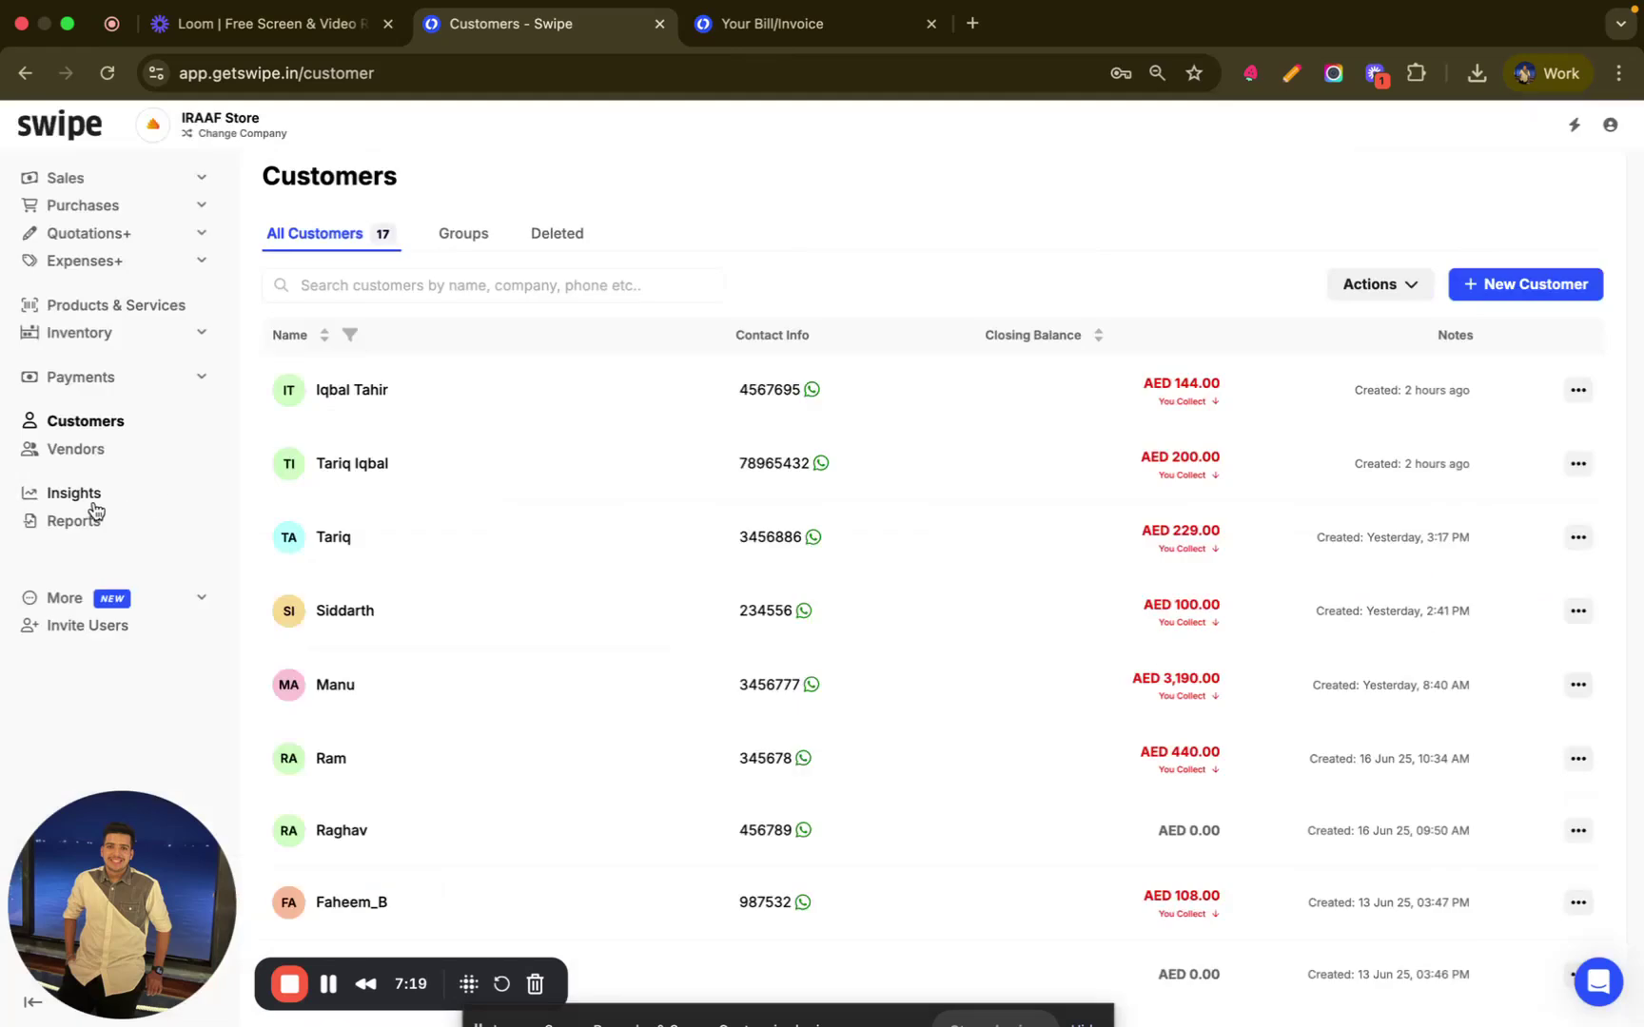
- Open Insights and scroll from the June 2025 sales figures down to Customer Analysis
{"action": "left_click", "coordinate": [93, 501]}
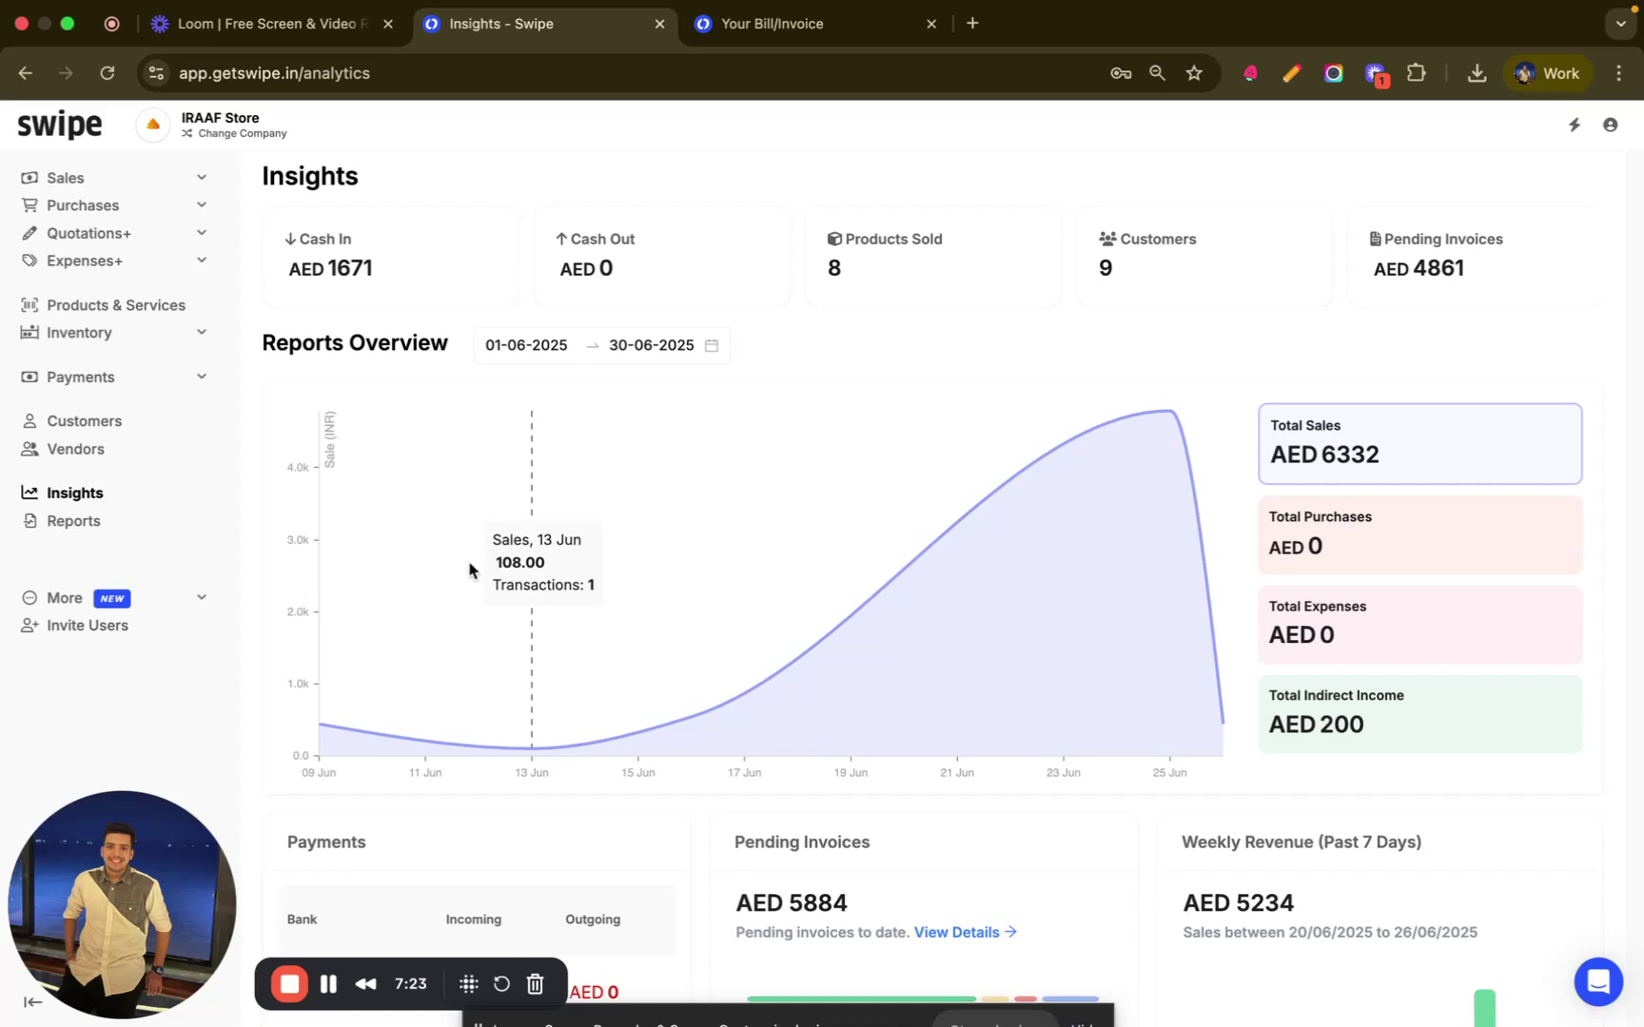
{"action": "scroll", "coordinate": [469, 569], "scroll_direction": "down", "scroll_amount": 5}
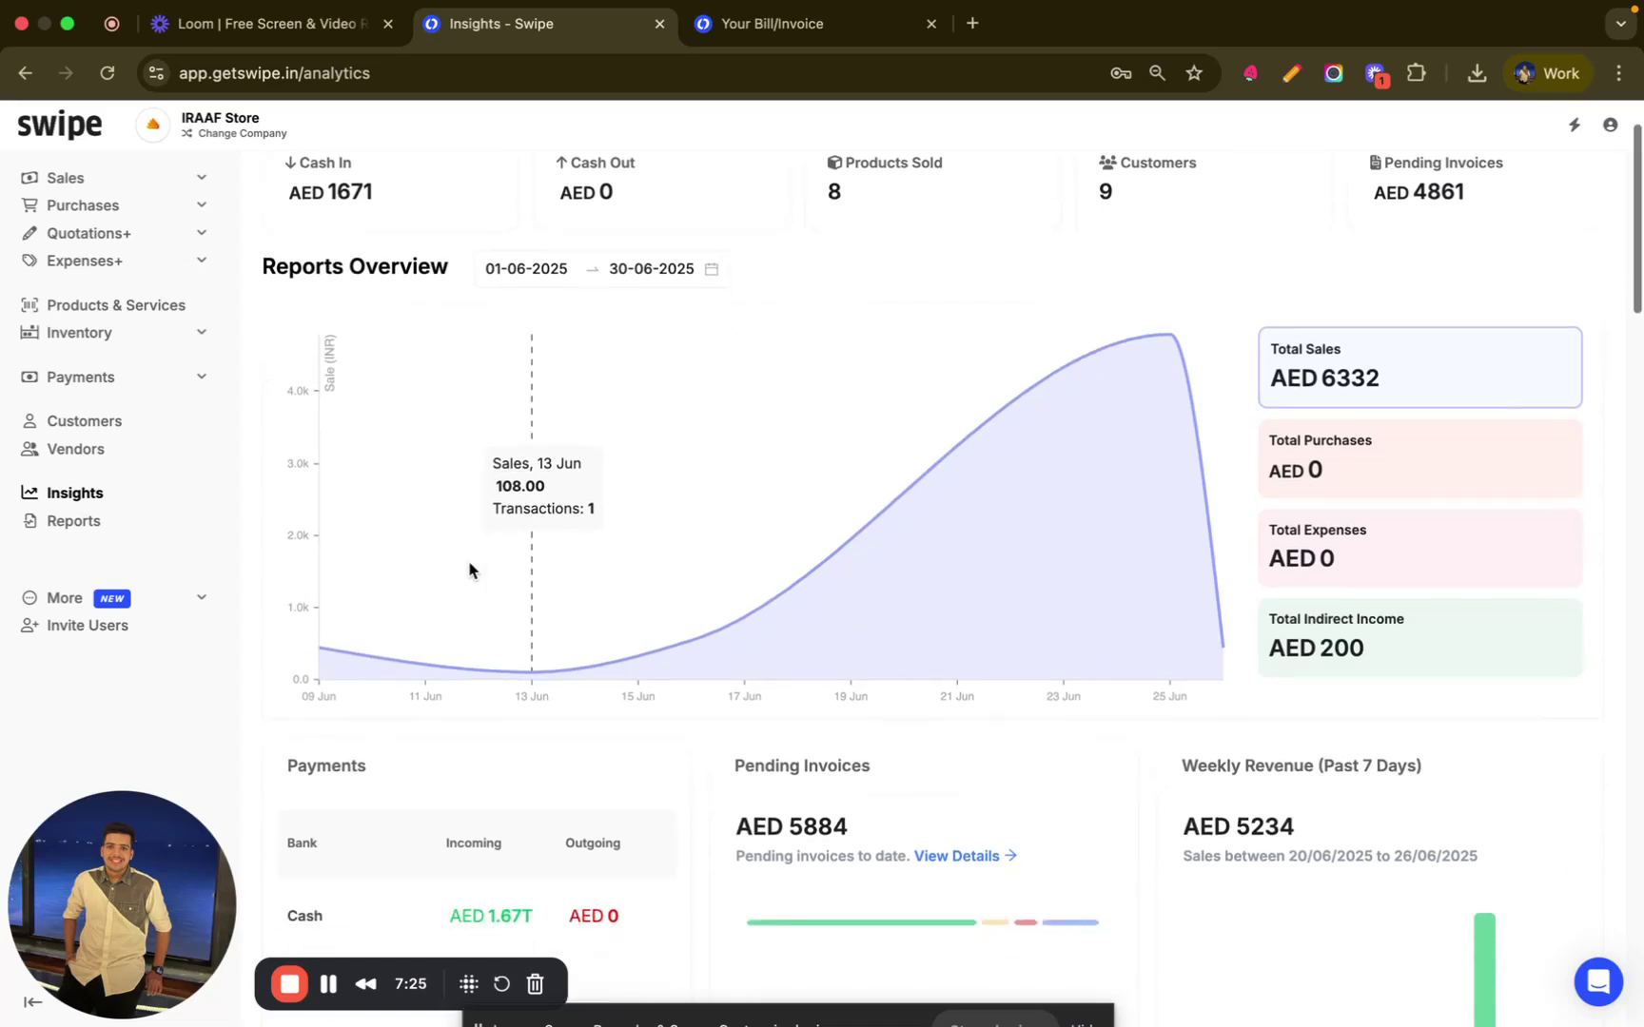
{"action": "scroll", "coordinate": [469, 569], "scroll_direction": "down", "scroll_amount": 8}
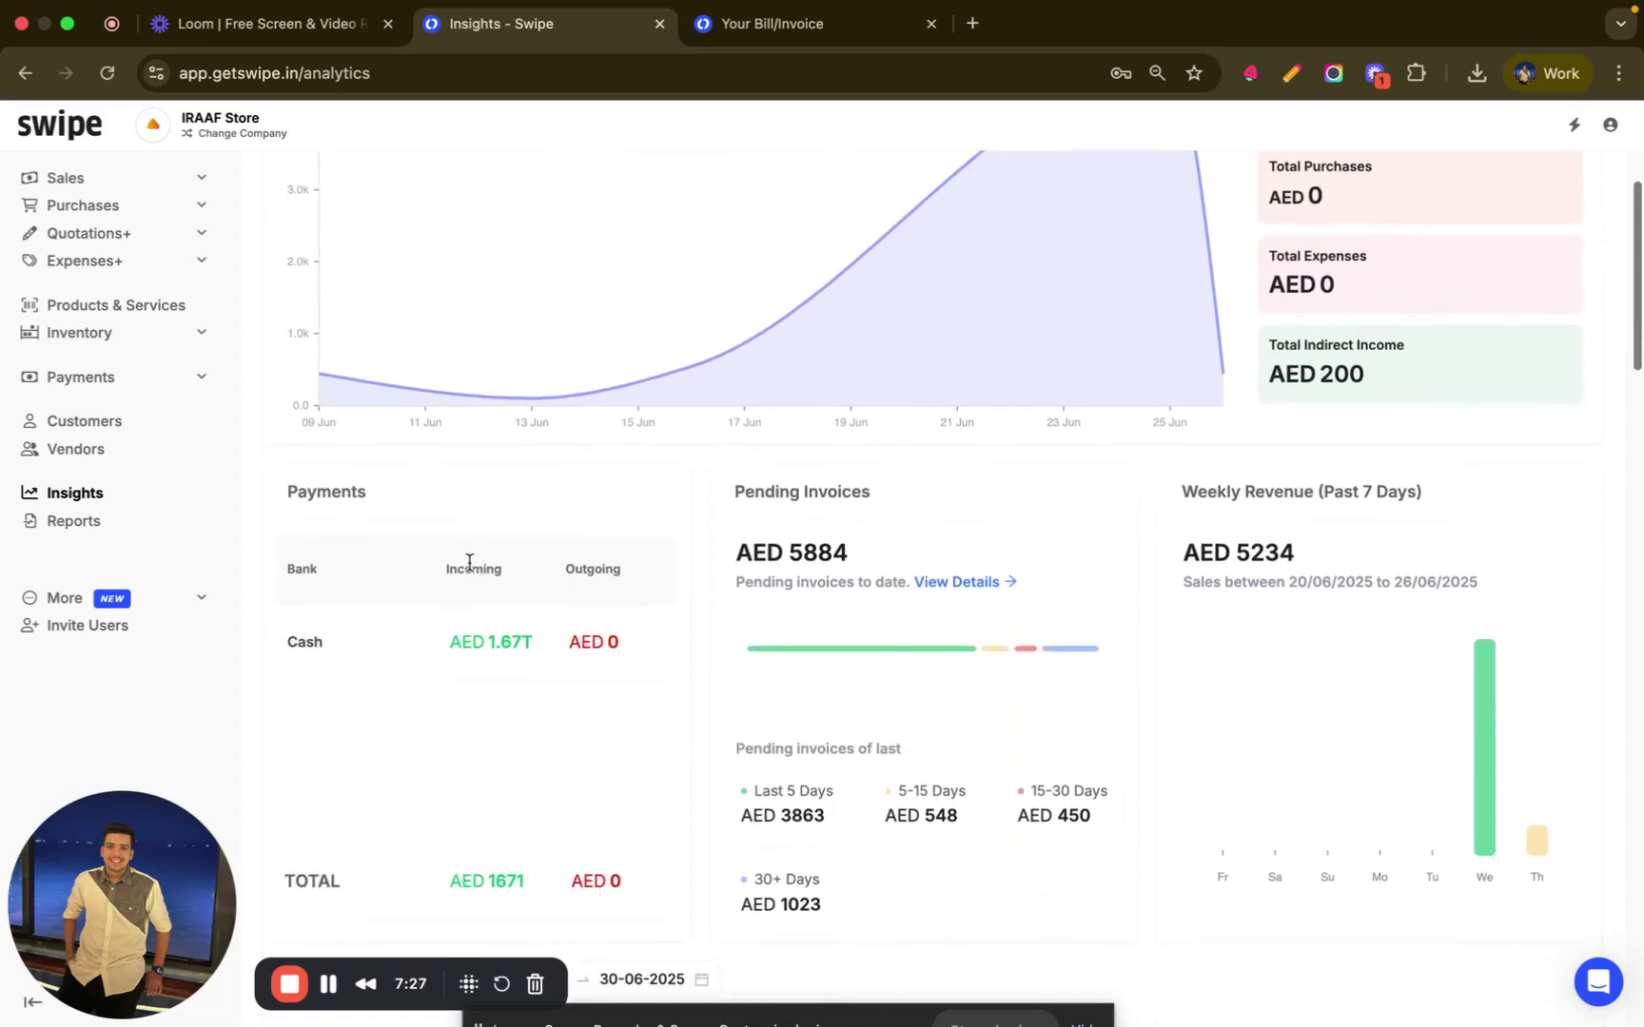
{"action": "scroll", "coordinate": [469, 569], "scroll_direction": "down", "scroll_amount": 10}
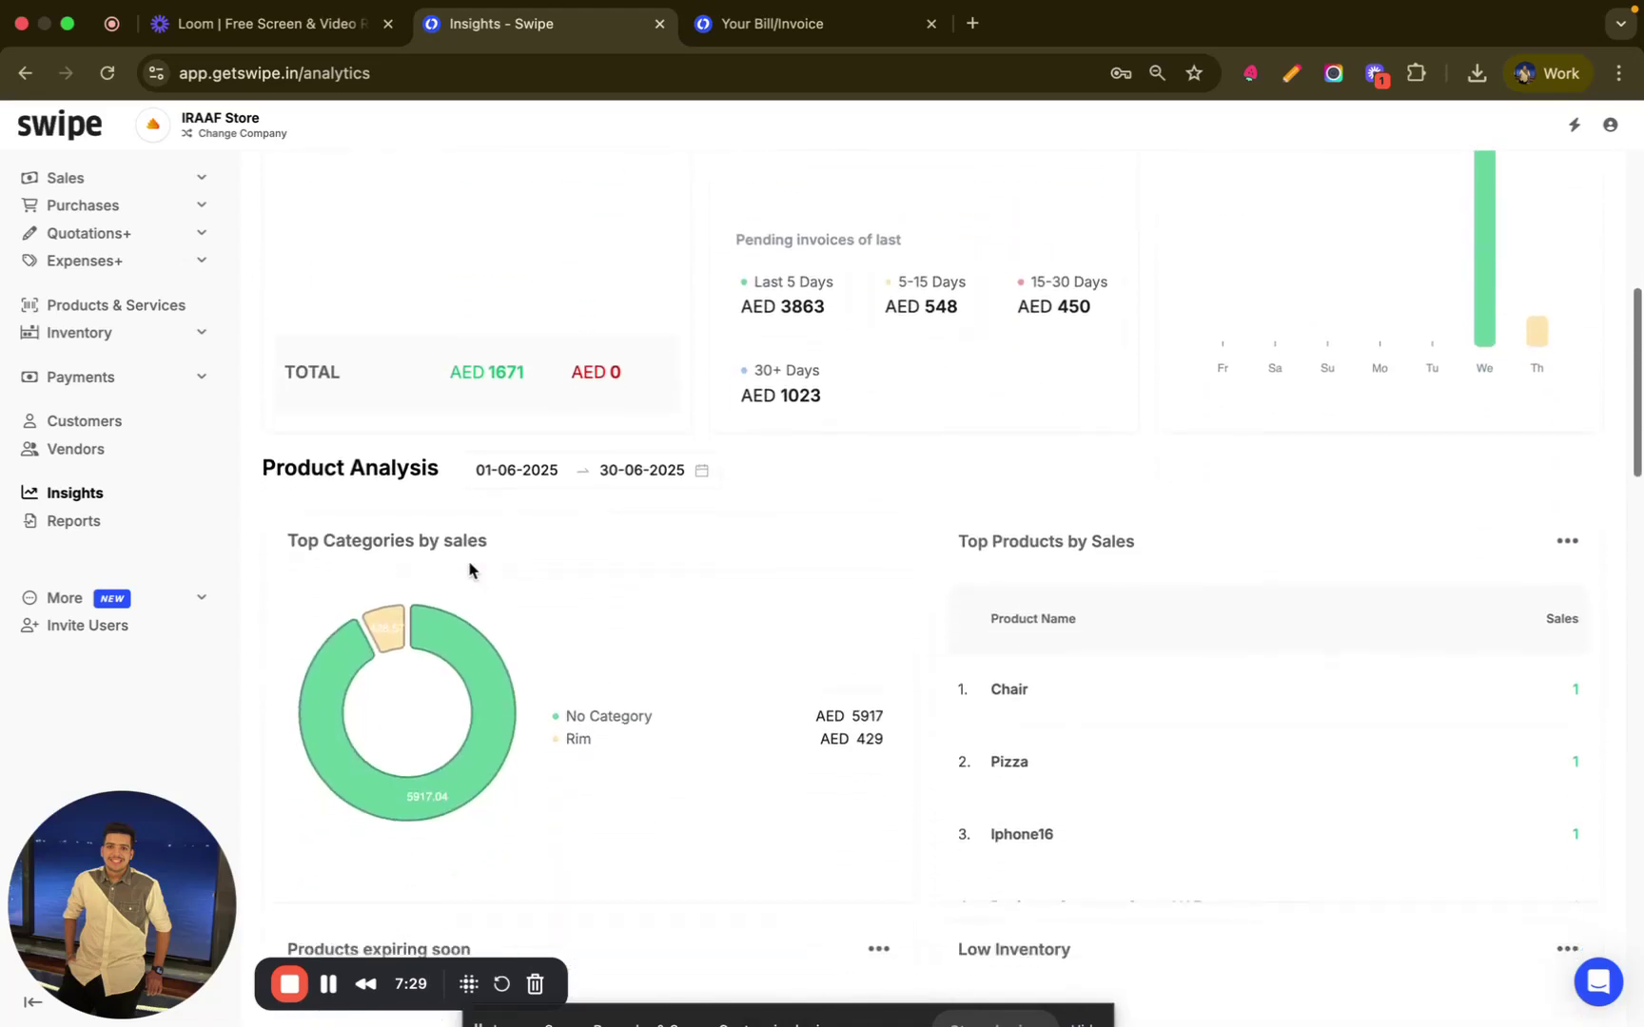
{"action": "scroll", "coordinate": [469, 569], "scroll_direction": "down", "scroll_amount": 14}
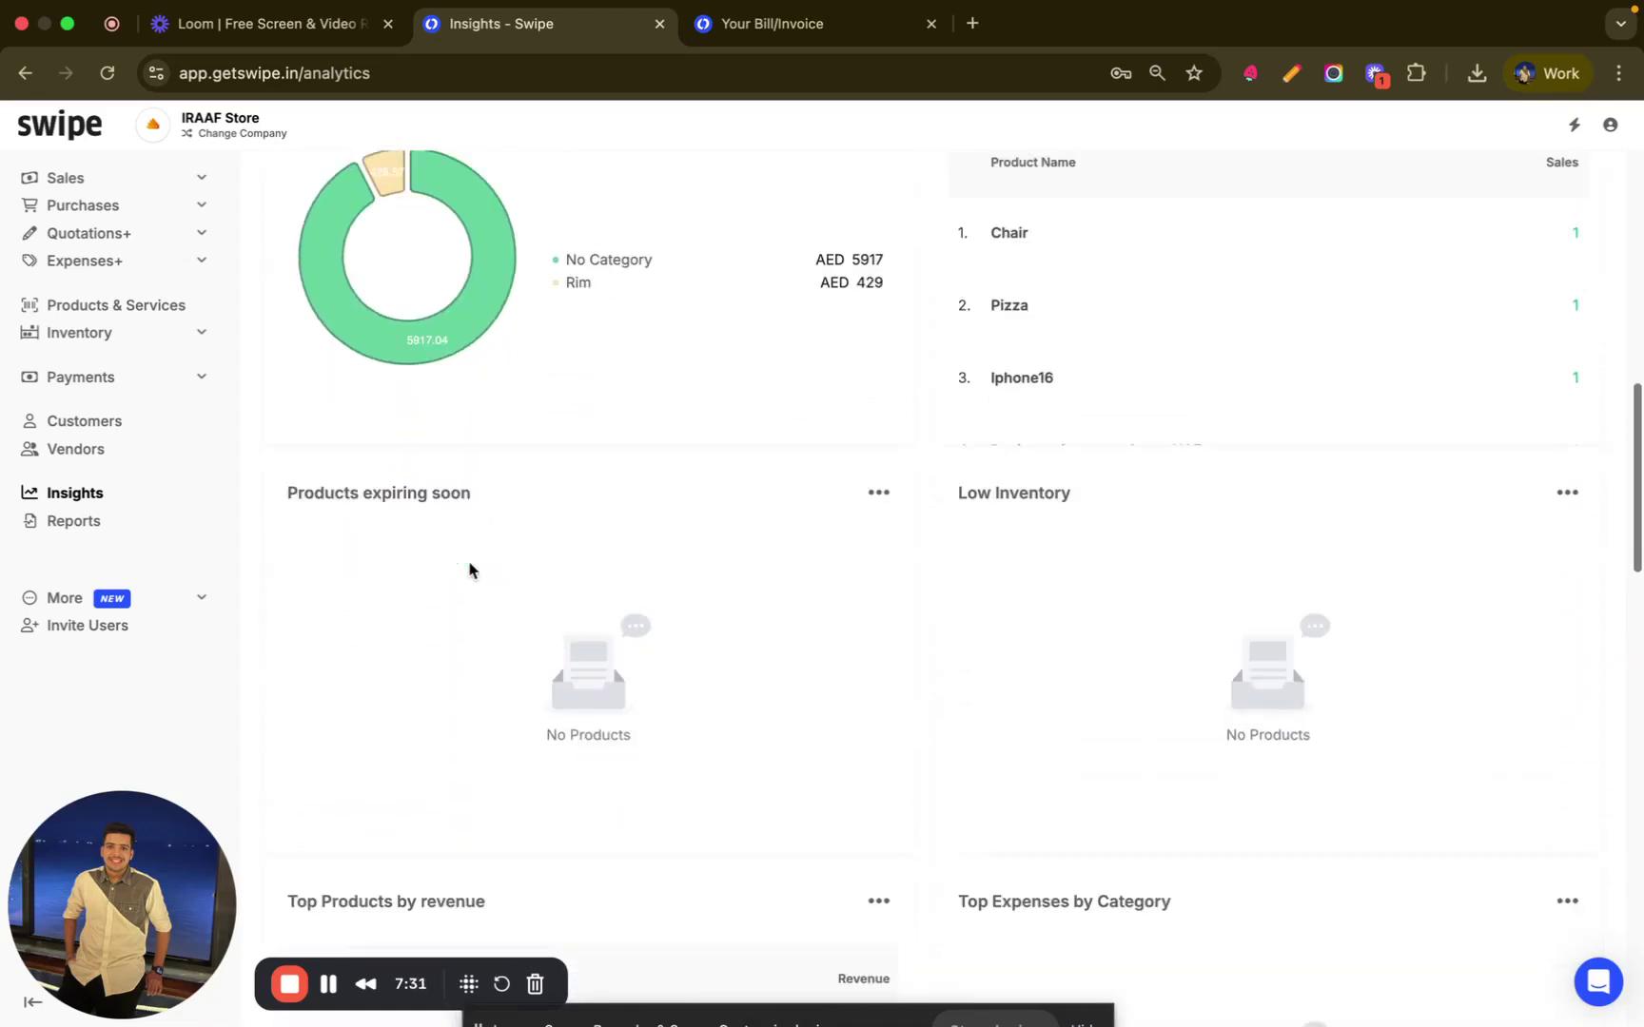
{"action": "scroll", "coordinate": [469, 568], "scroll_direction": "down", "scroll_amount": 18}
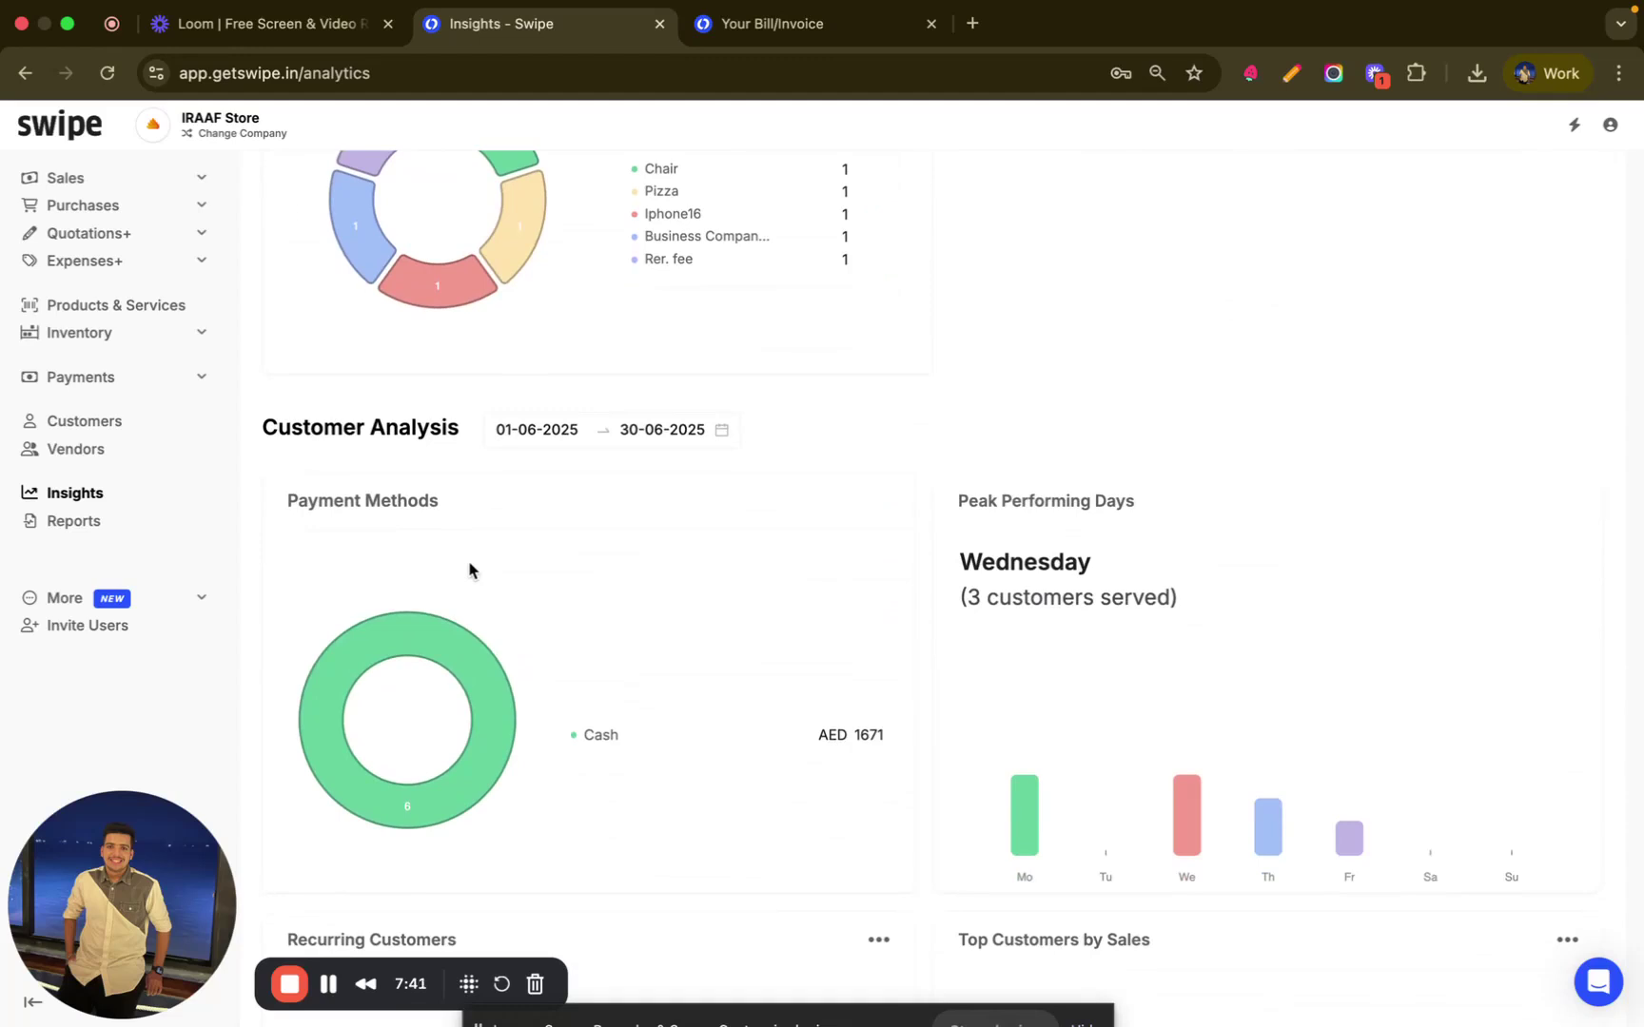
- Look through the VAT Return and Bill-wise Item reports, ending on the April 2025 P&L Statement at AED 400.00
{"action": "left_click", "coordinate": [71, 526]}
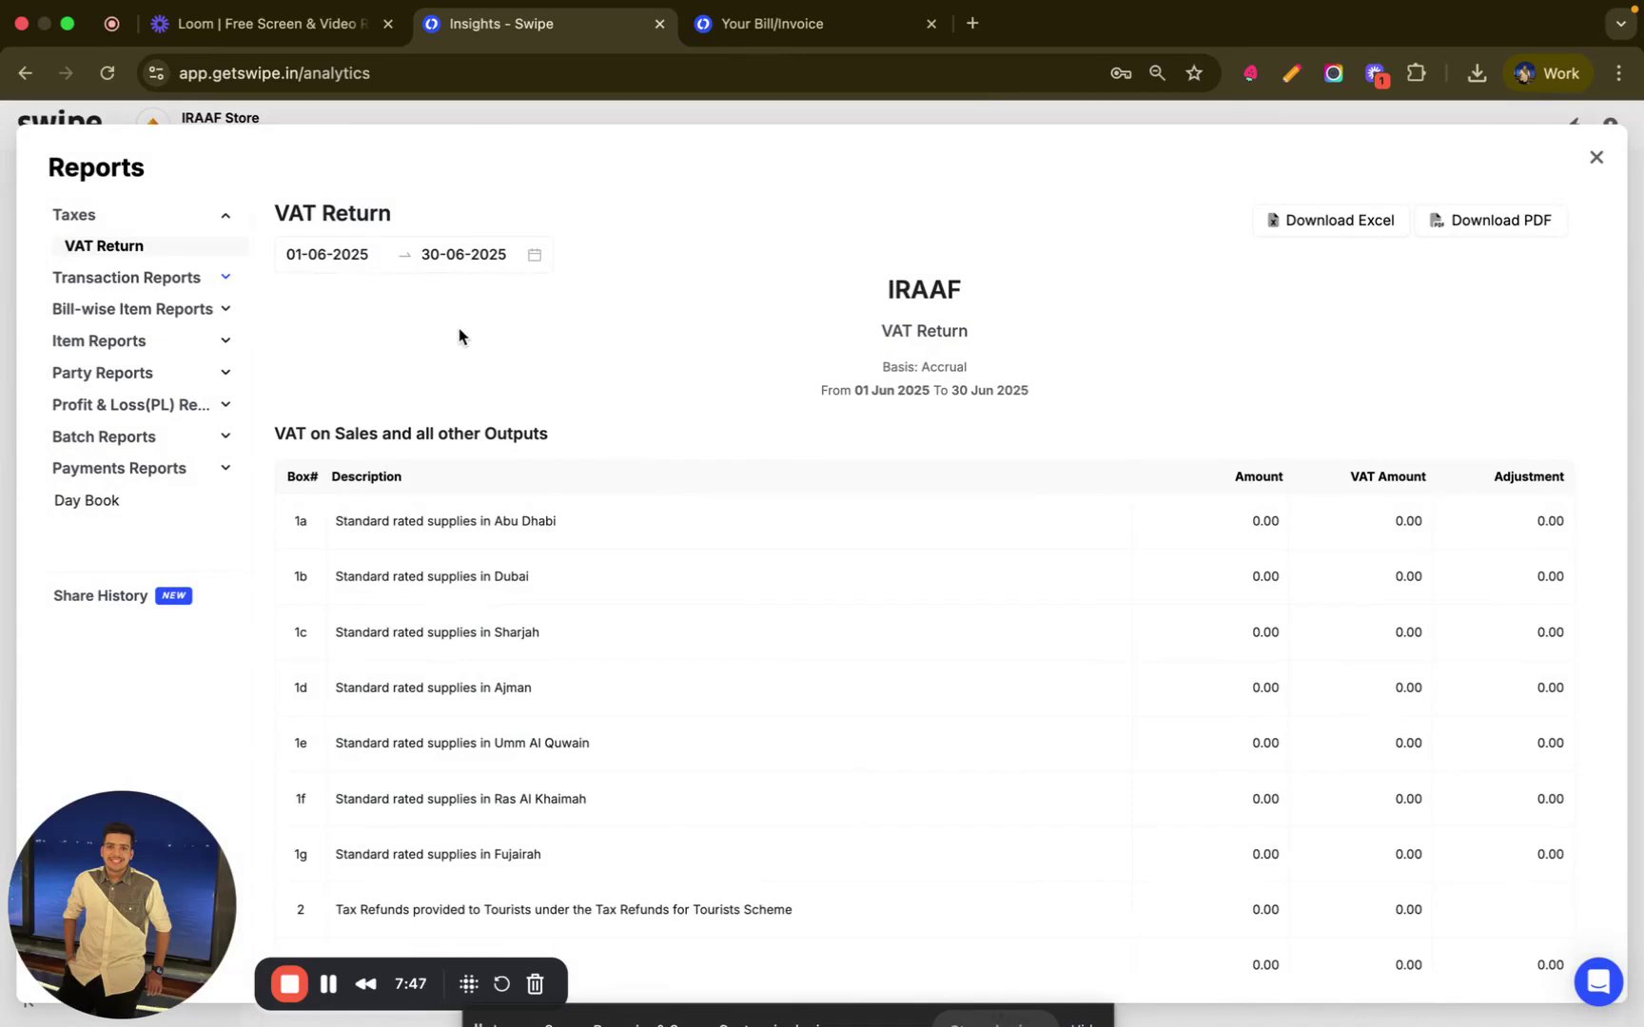
{"action": "scroll", "coordinate": [883, 523], "scroll_direction": "down", "scroll_amount": 5}
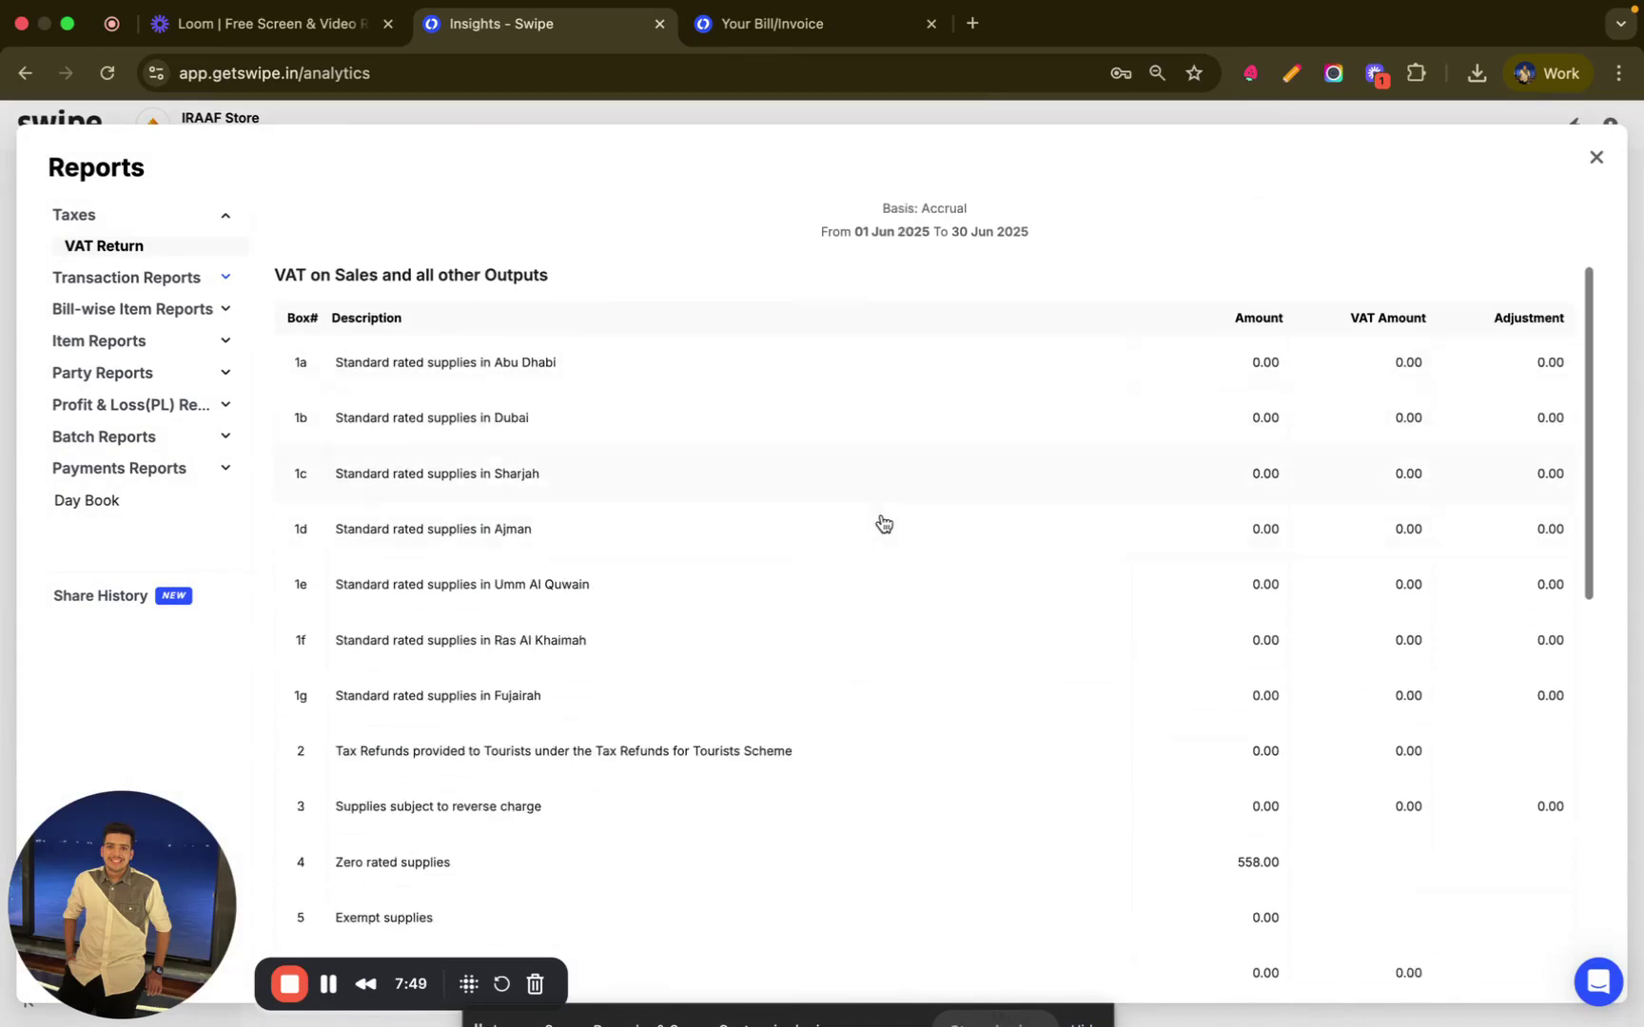
{"action": "scroll", "coordinate": [882, 524], "scroll_direction": "down", "scroll_amount": 12}
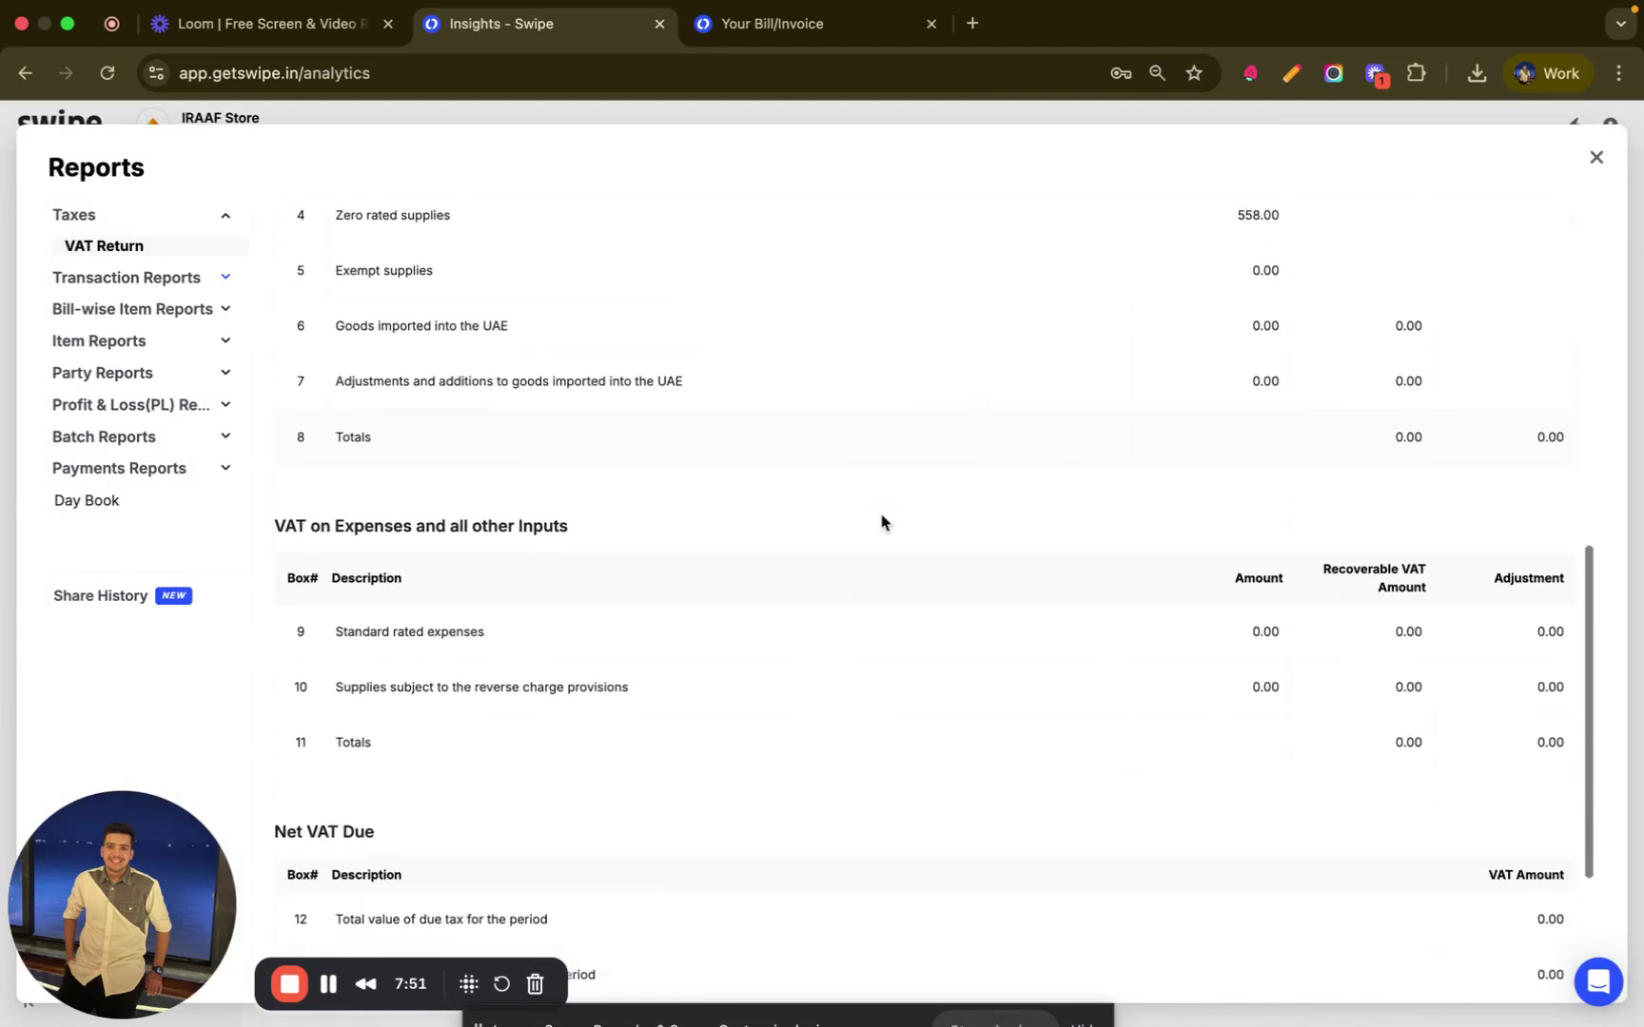
{"action": "scroll", "coordinate": [882, 523], "scroll_direction": "up", "scroll_amount": 15}
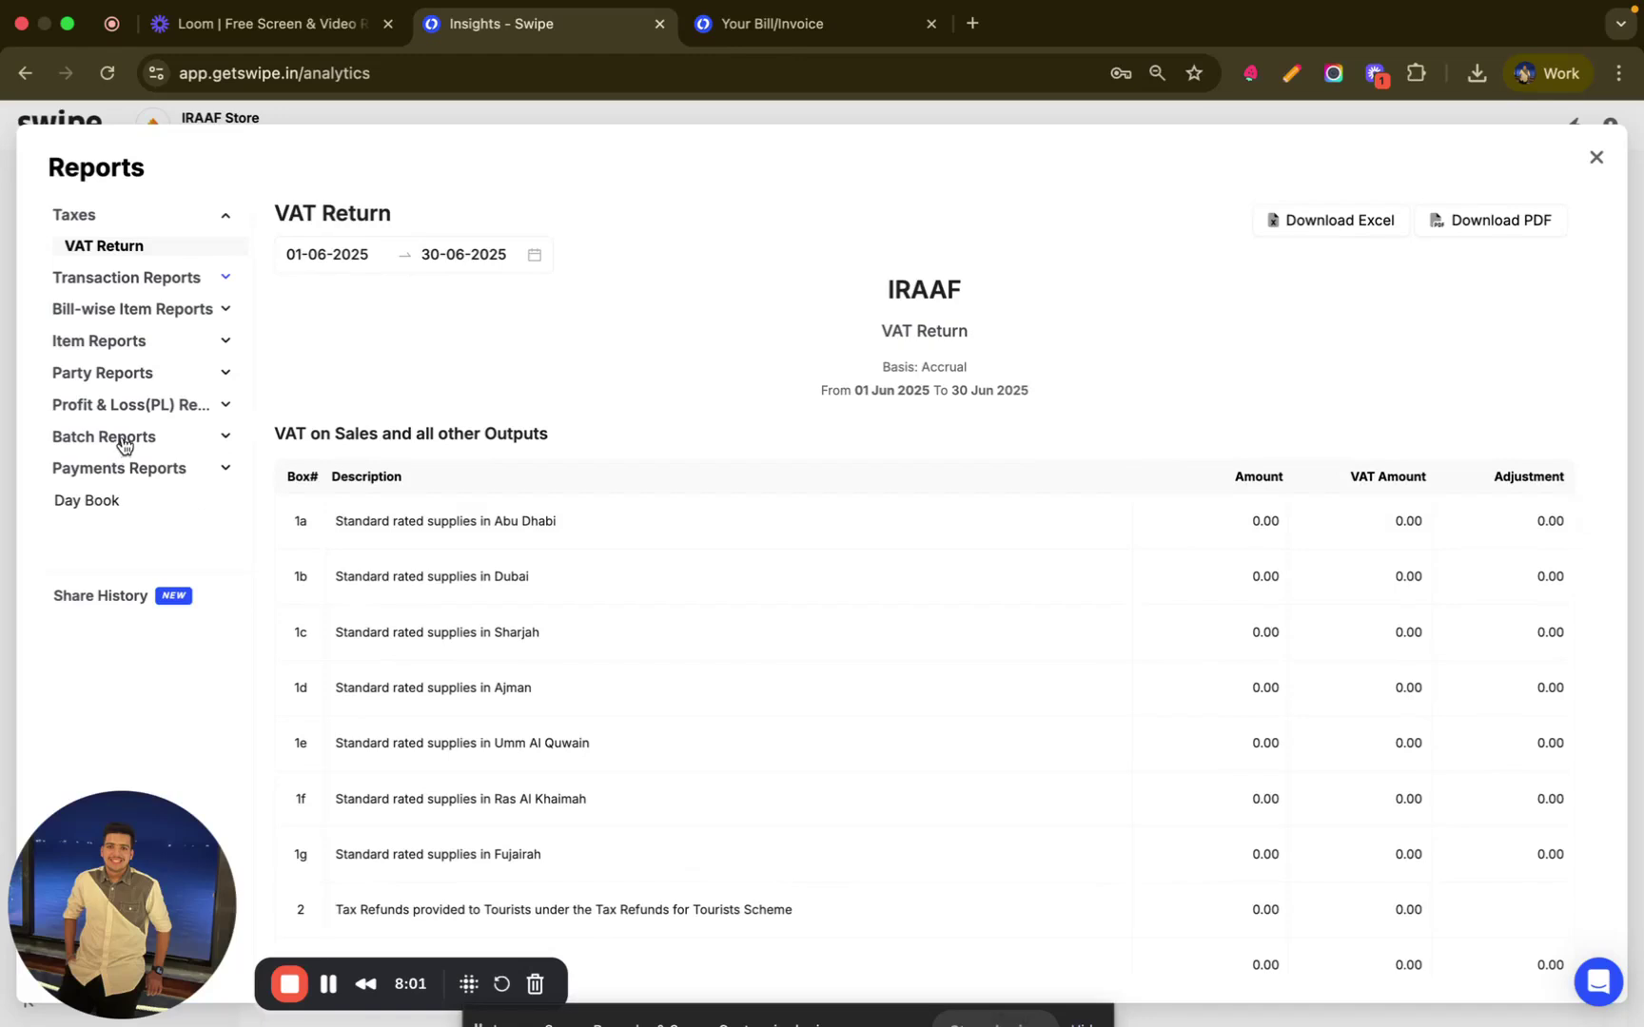
{"action": "left_click", "coordinate": [192, 314]}
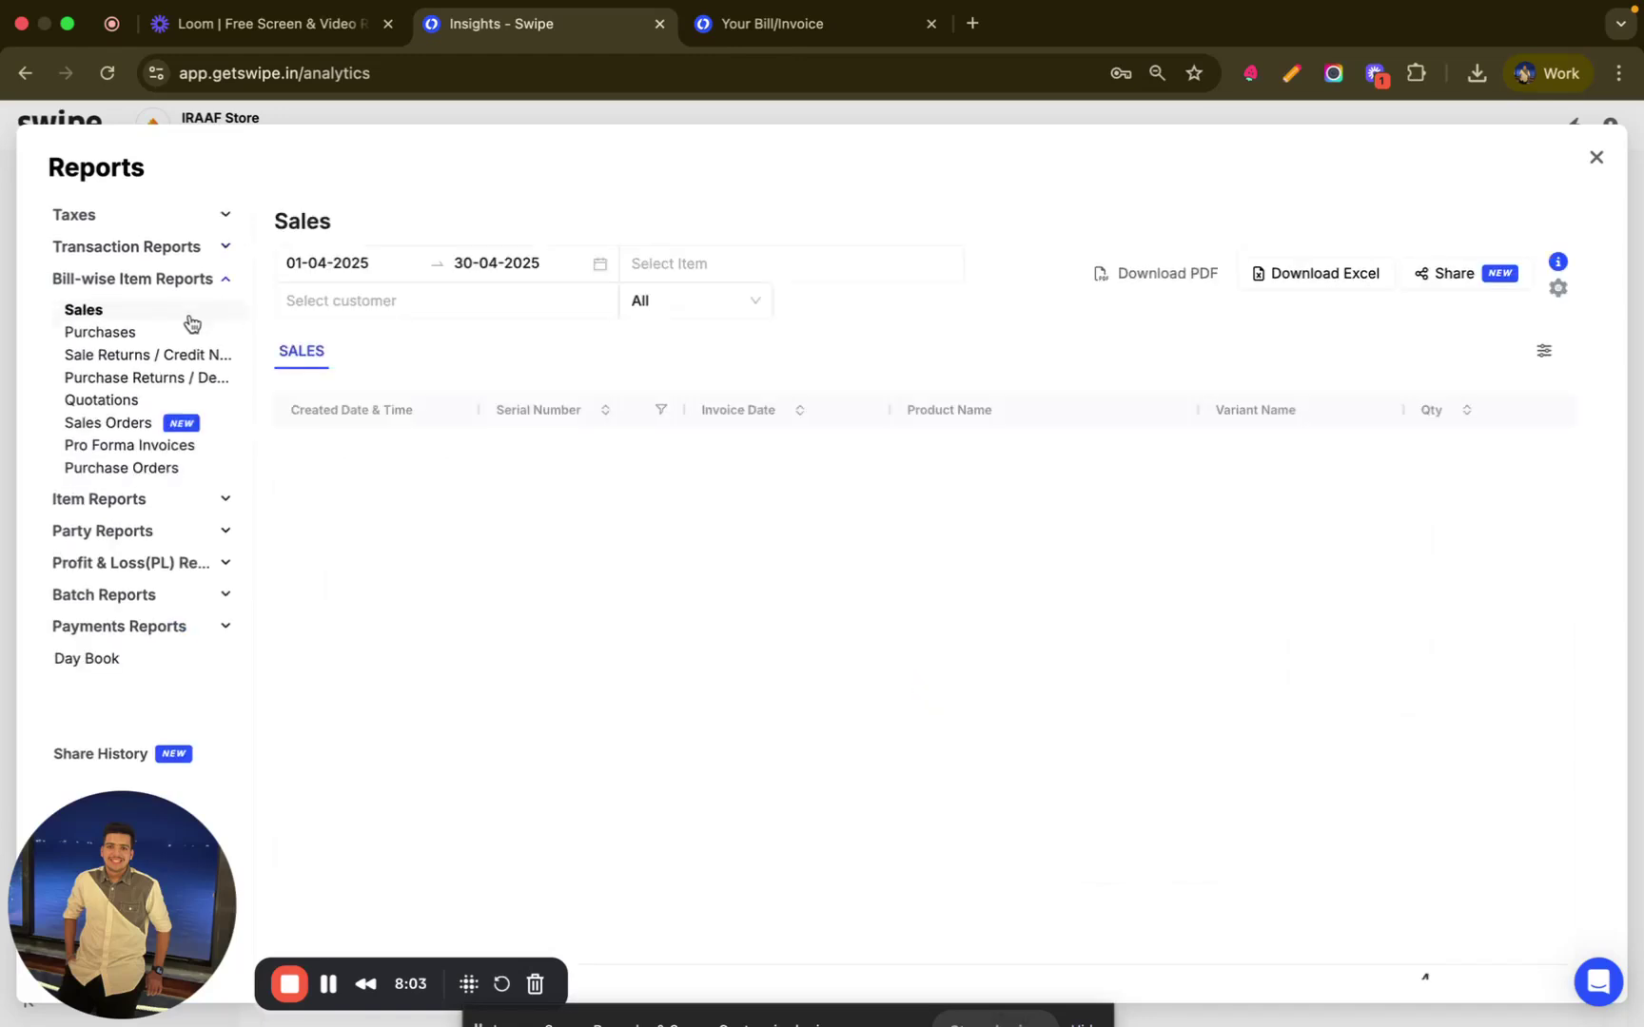
{"action": "left_click", "coordinate": [115, 573]}
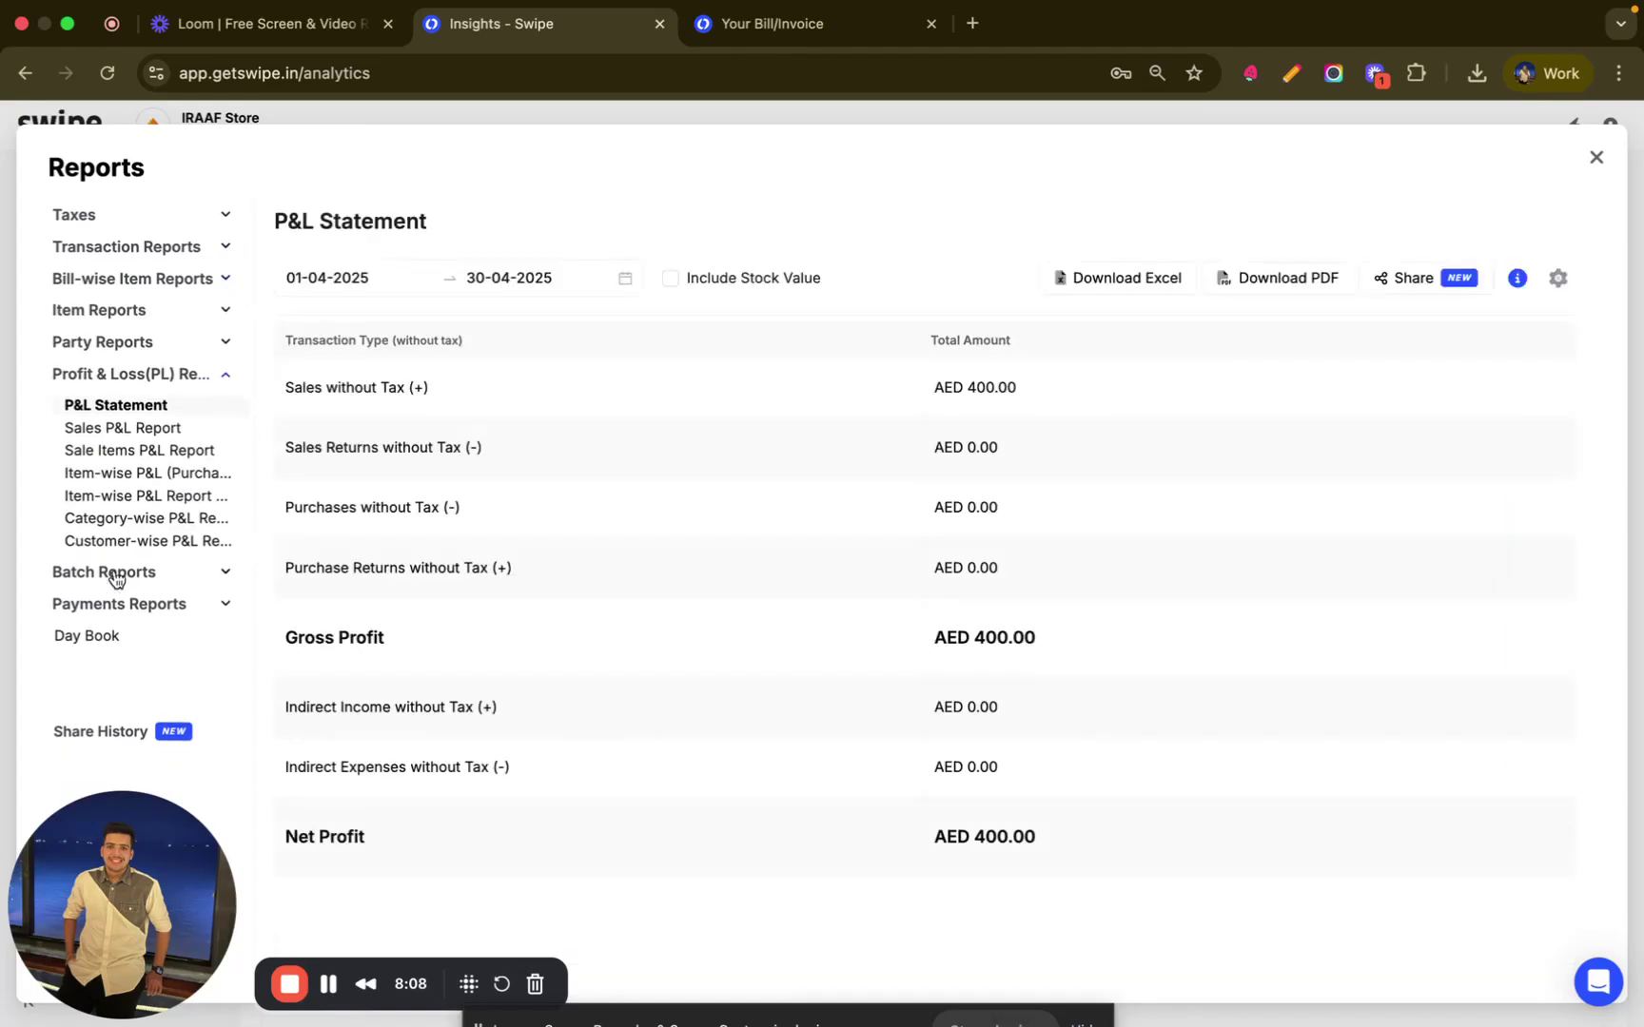